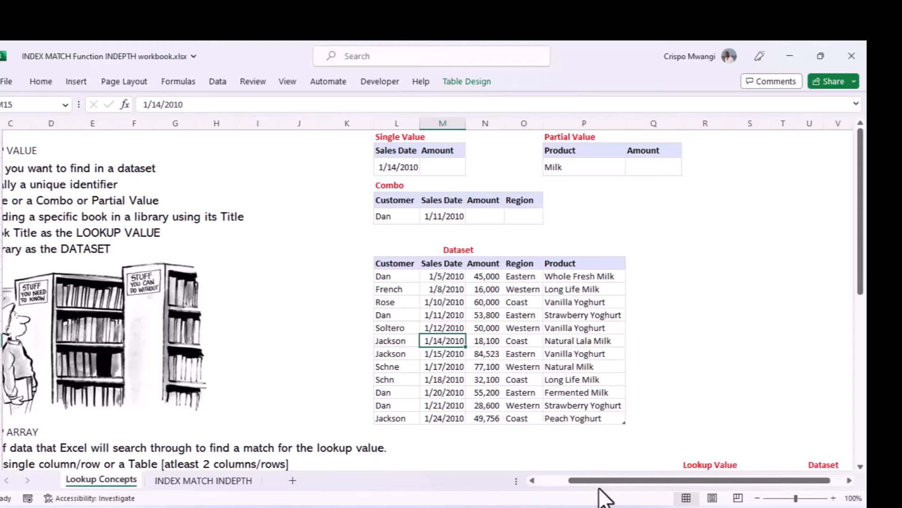
# Examine the student marks and grade tables and the return array, match mode and search mode notes on the Lookup Concepts sheet.
pyautogui.moveTo(600, 477); pyautogui.dragTo(667, 474)
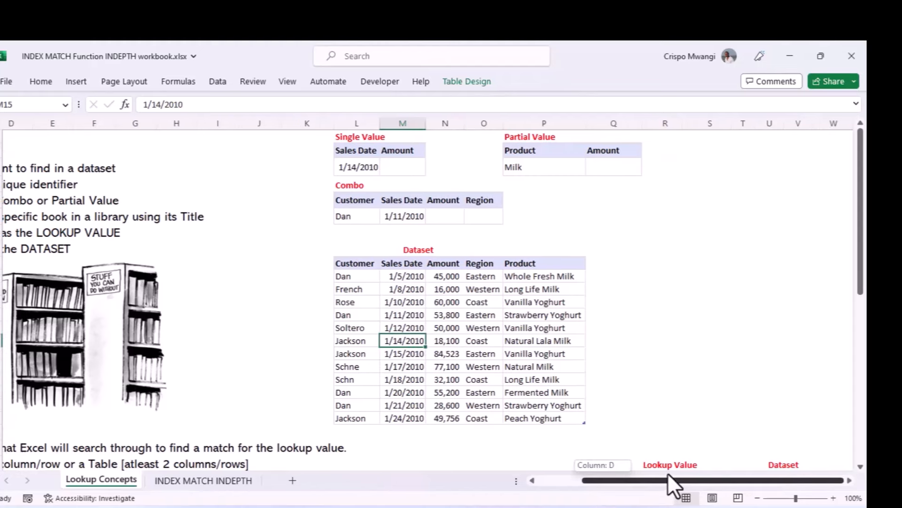
pyautogui.moveTo(862, 289); pyautogui.dragTo(861, 392)
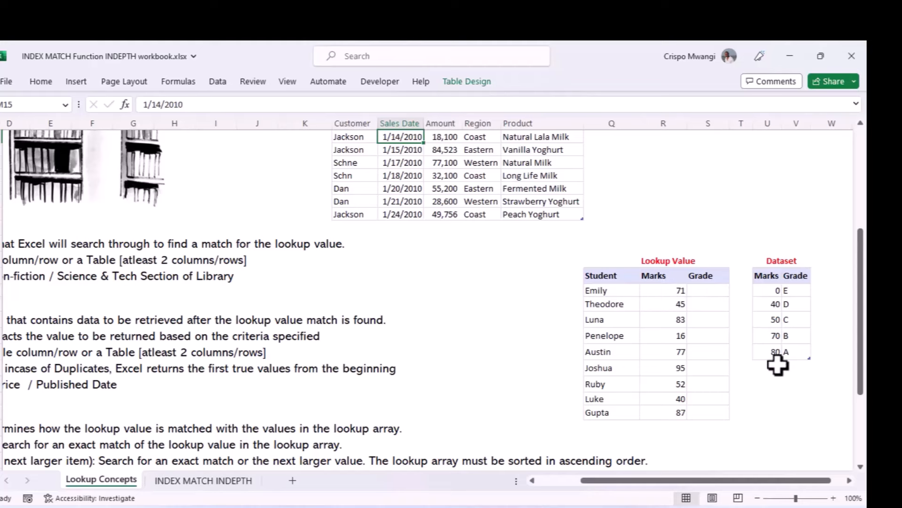
pyautogui.click(670, 289)
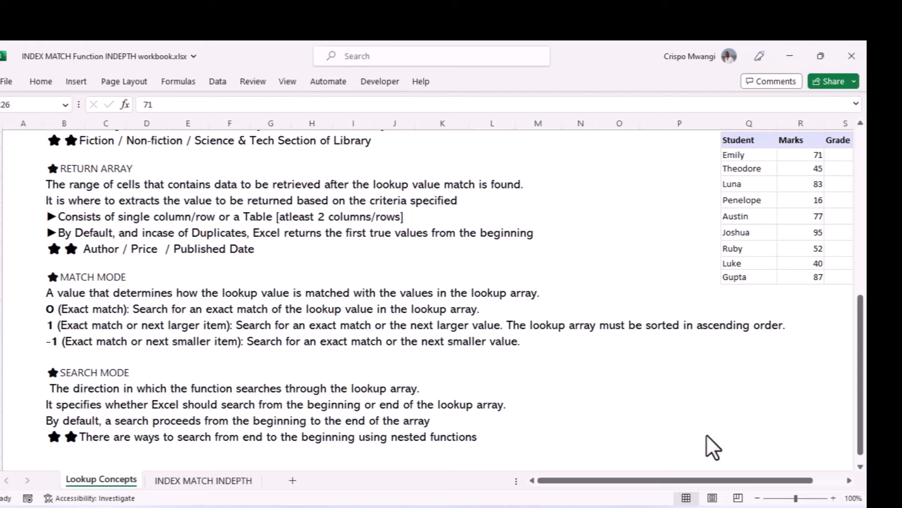
pyautogui.click(682, 479)
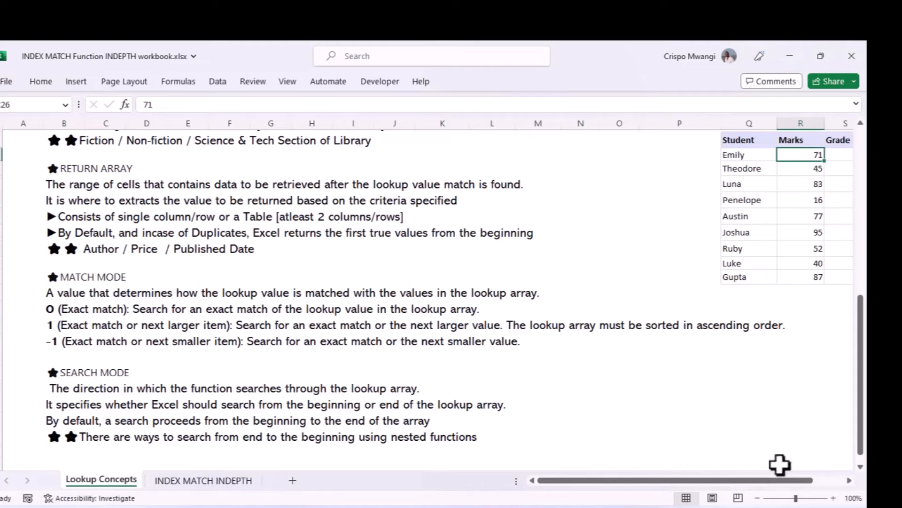
pyautogui.click(849, 480)
pyautogui.click(849, 480)
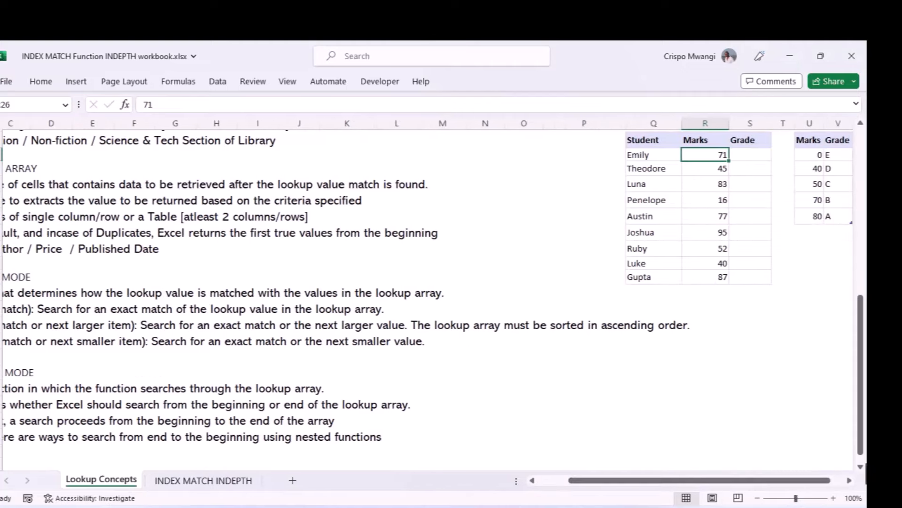
pyautogui.moveTo(862, 441); pyautogui.dragTo(856, 270)
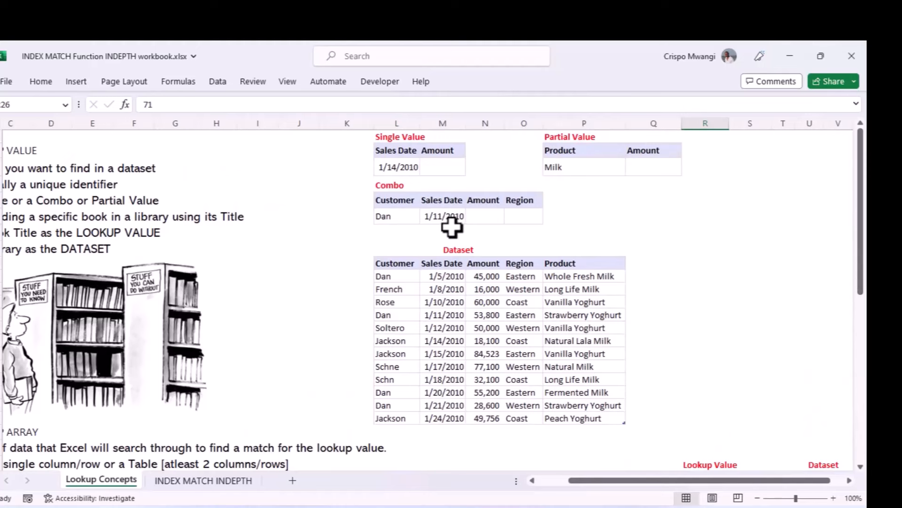
# Examine the Combo lookup's customer and the dataset's Sales Date column from first to last row and back up.
pyautogui.click(388, 214)
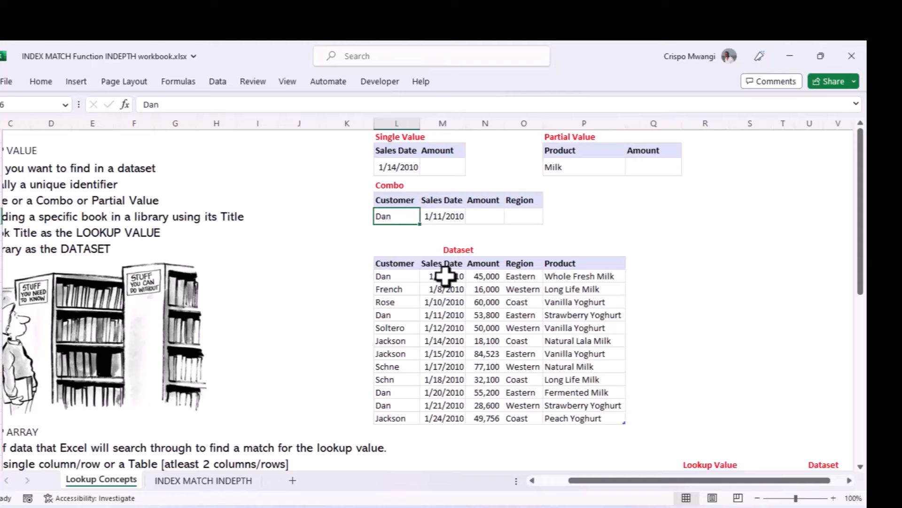
pyautogui.moveTo(453, 275); pyautogui.dragTo(460, 418)
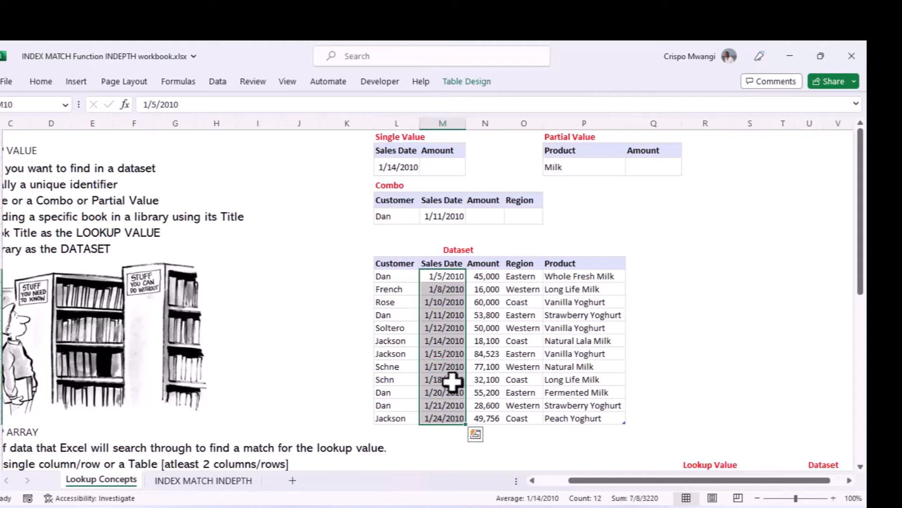
pyautogui.click(440, 277)
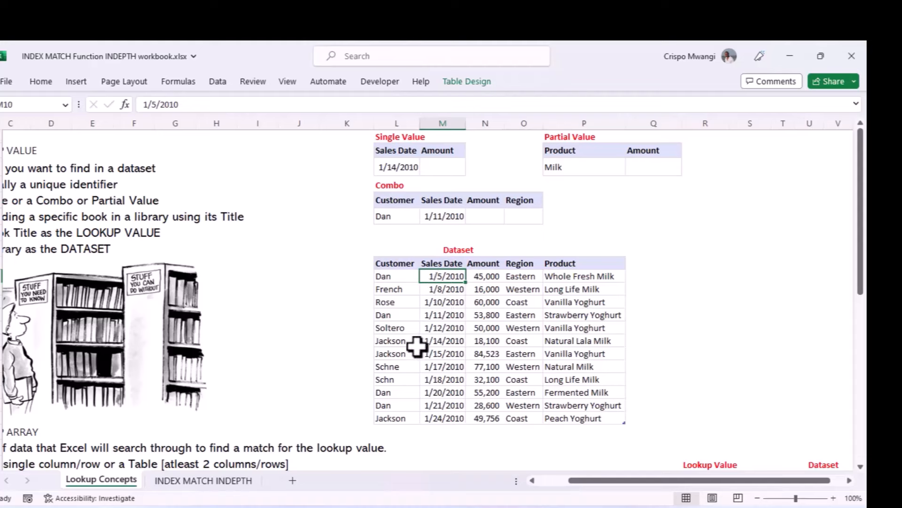
pyautogui.click(451, 404)
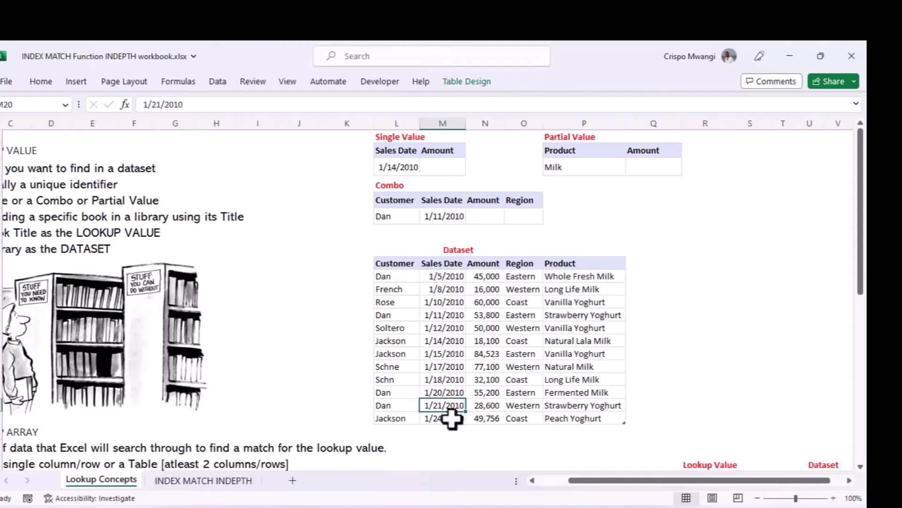
pyautogui.moveTo(451, 418); pyautogui.dragTo(435, 267)
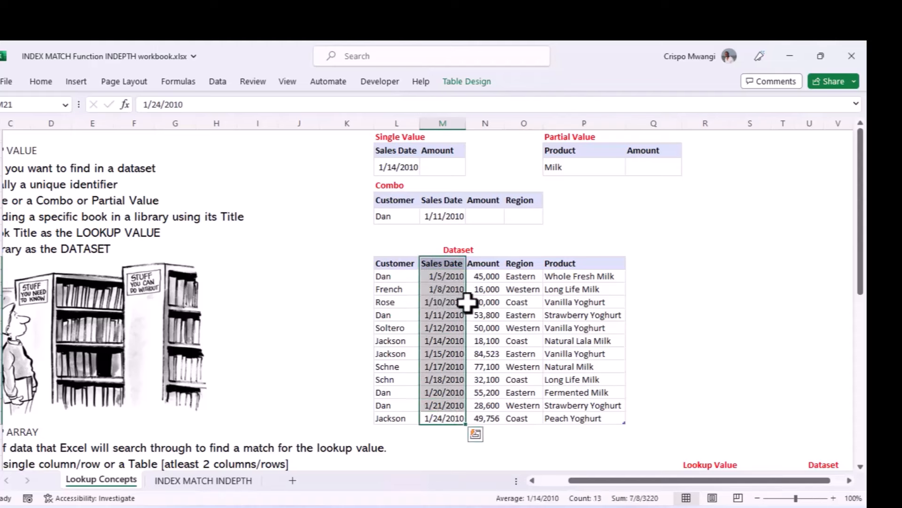
pyautogui.click(447, 301)
pyautogui.click(596, 303)
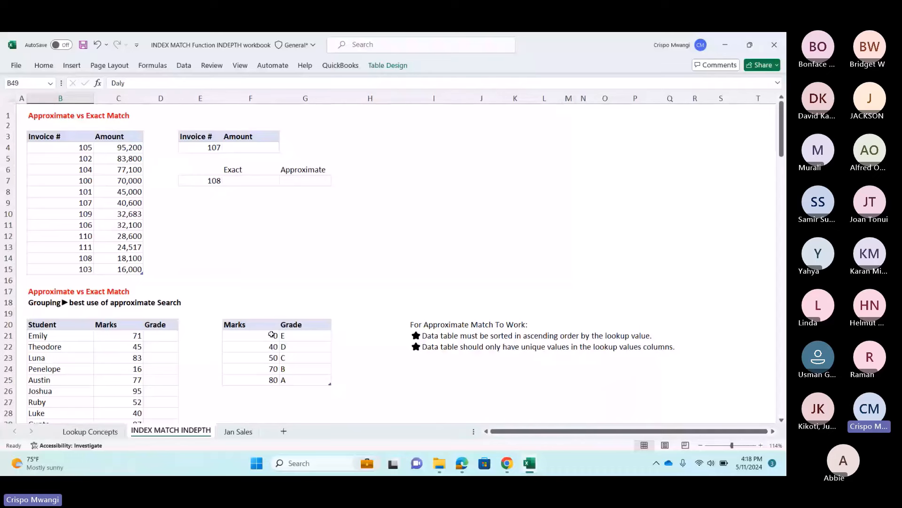
# Narrow the empty column H beside the invoice lookup tables on the INDEX MATCH INDEPTH sheet.
pyautogui.click(56, 115)
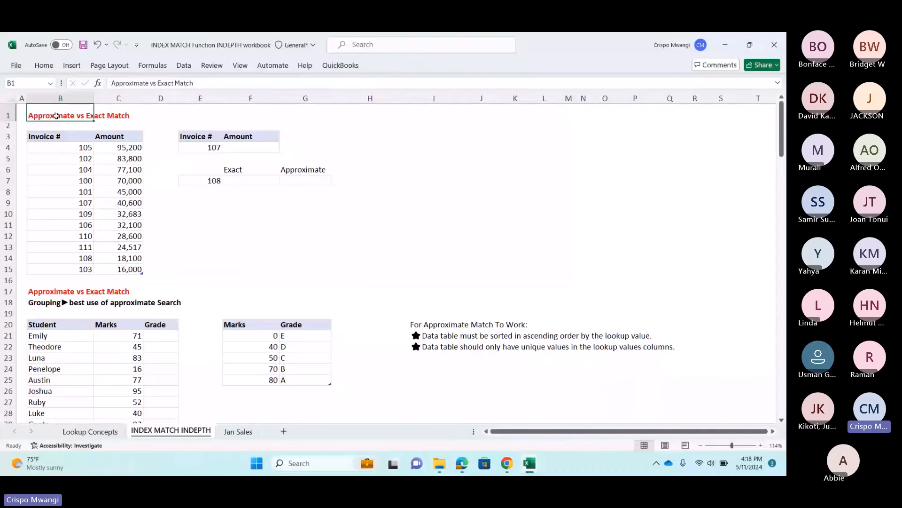
pyautogui.moveTo(57, 116); pyautogui.dragTo(117, 116)
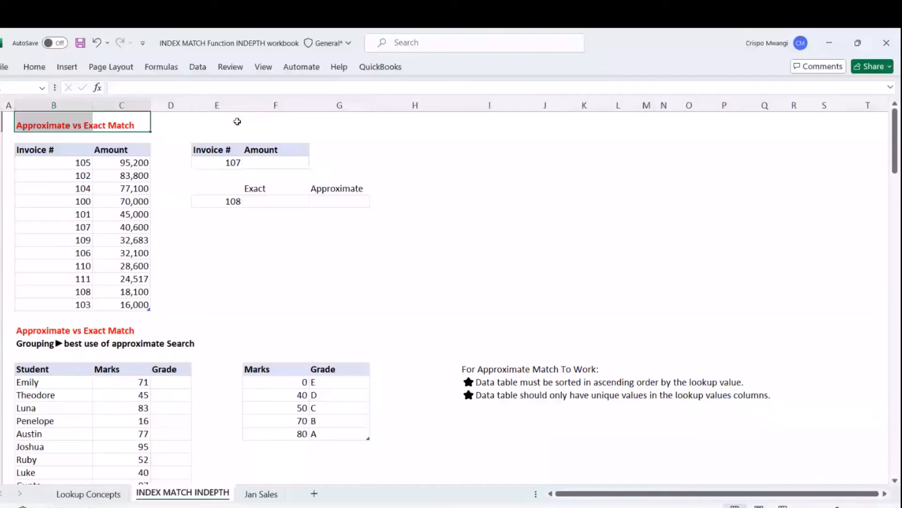
pyautogui.click(275, 162)
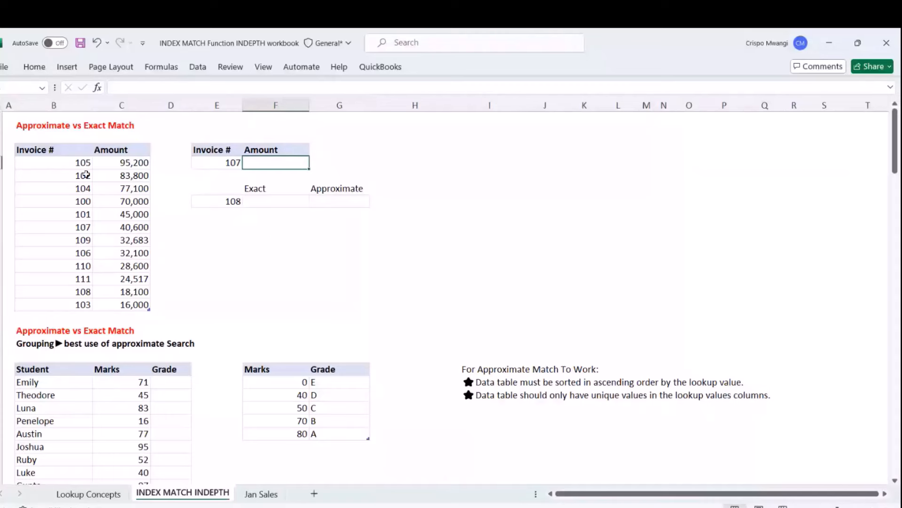
pyautogui.click(414, 162)
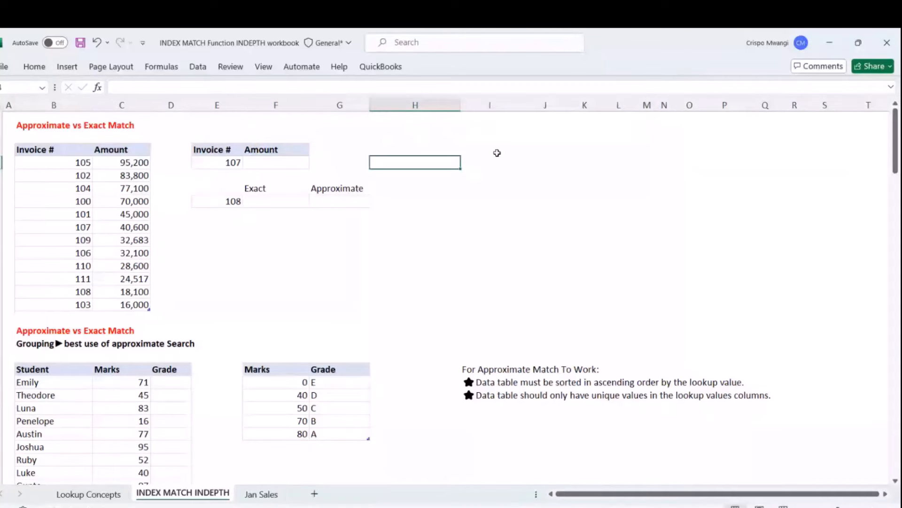
pyautogui.click(497, 151)
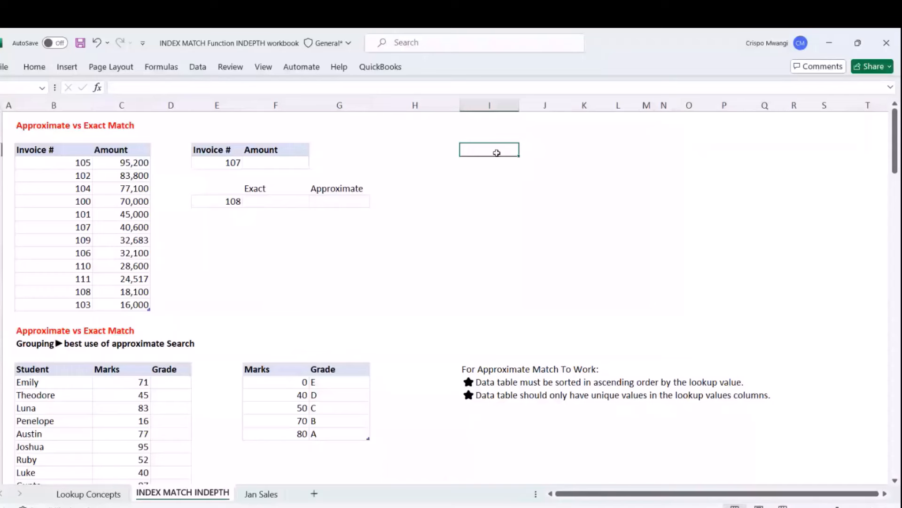
pyautogui.moveTo(460, 105); pyautogui.dragTo(420, 105)
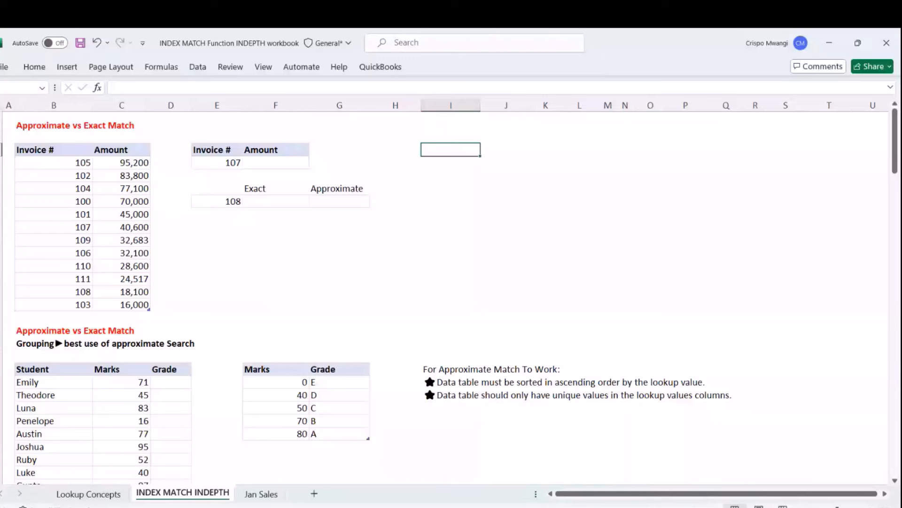
pyautogui.scroll(1, 499, 246)
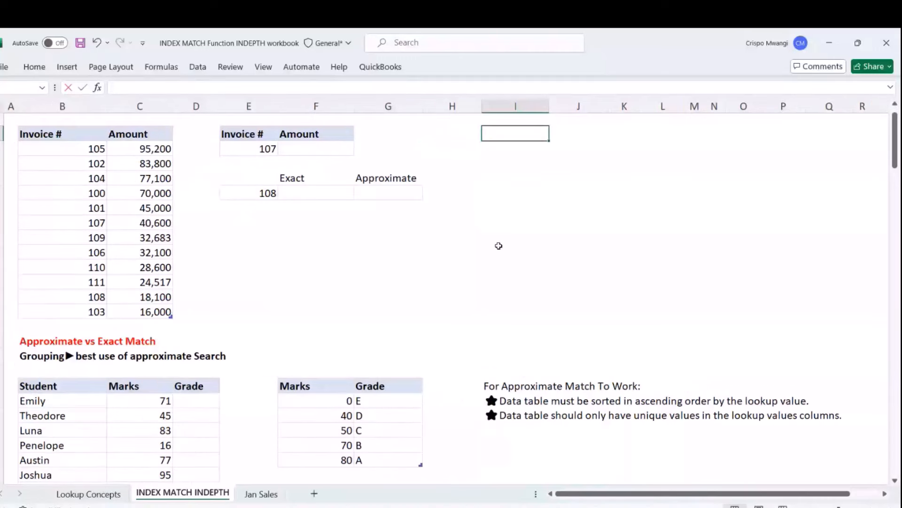
pyautogui.write('=INDEX(')
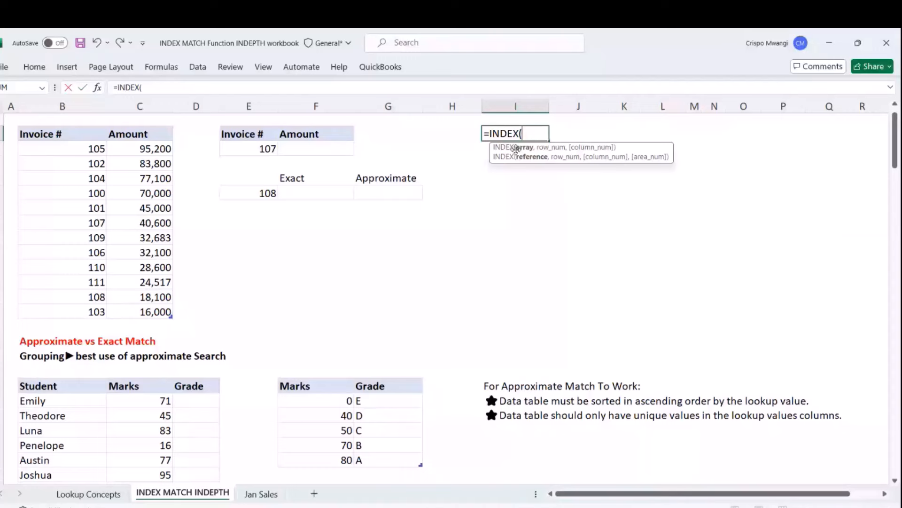
pyautogui.press('BackSpace')
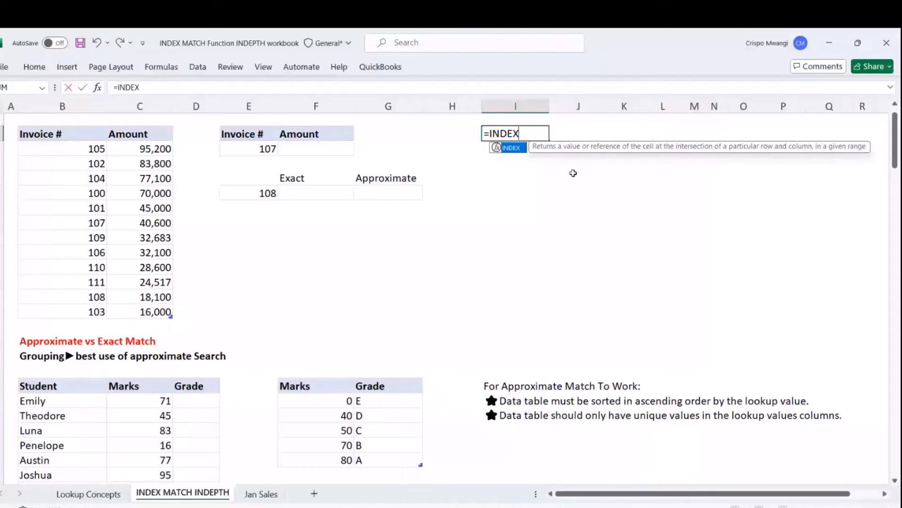
pyautogui.write('(')
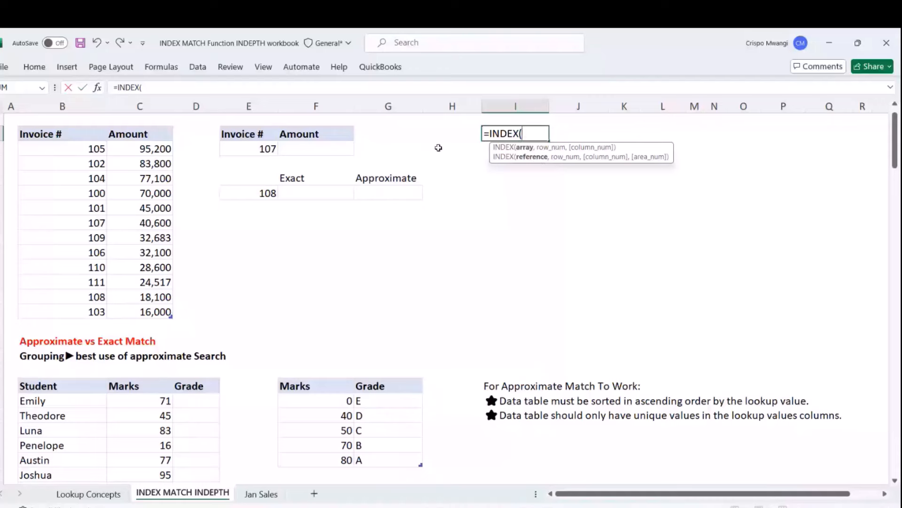
pyautogui.press('BackSpace')
pyautogui.press('BackSpace')
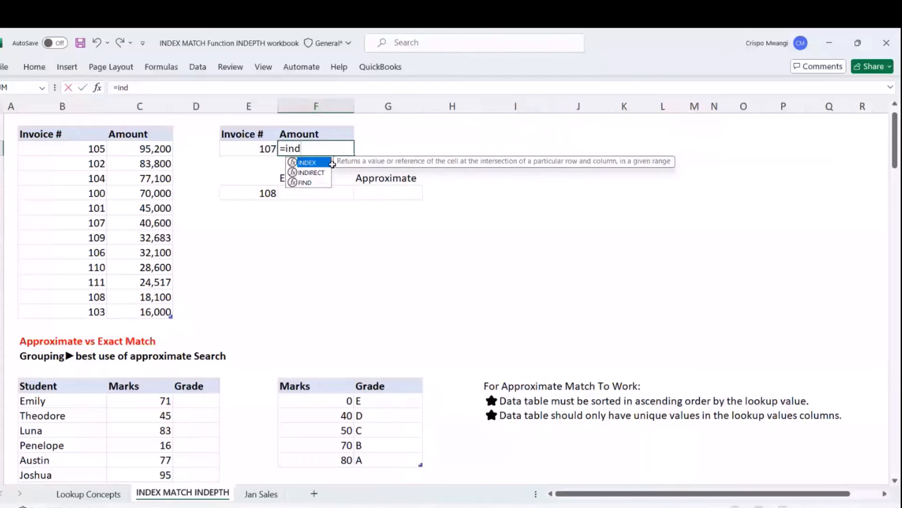
# Begin an INDEX formula in invoice 107's Amount cell with tblSale[Amount] as the array, storing it as text with a leading apostrophe.
pyautogui.doubleClick(331, 163)
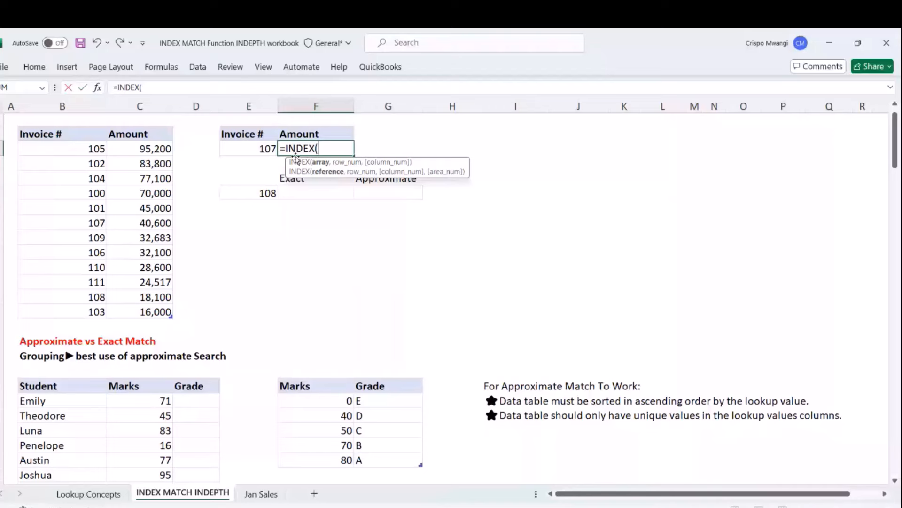
pyautogui.click(138, 124)
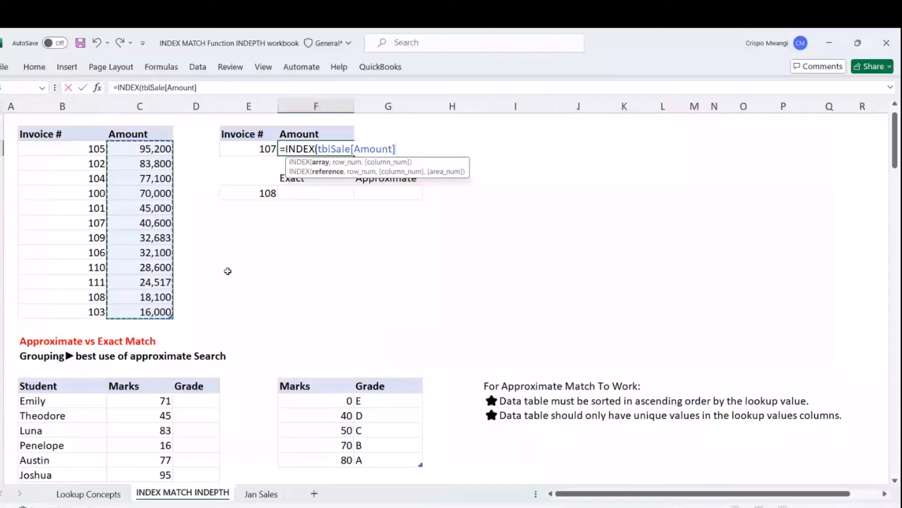
pyautogui.click(115, 88)
pyautogui.write("'")
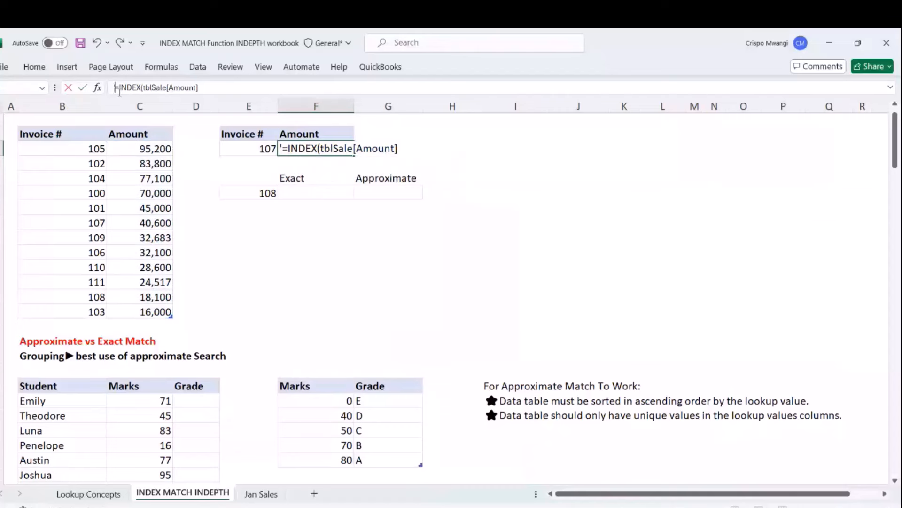
pyautogui.press('Return')
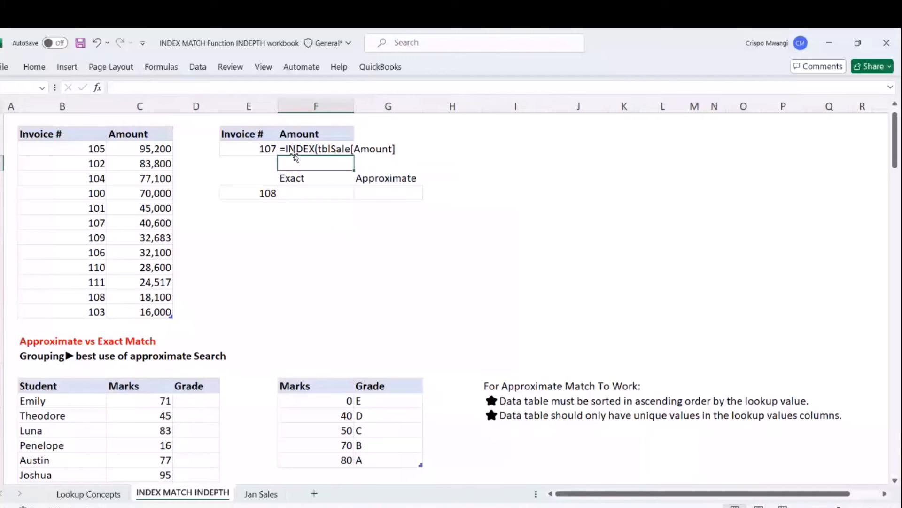
# Turn the stored text in invoice 107's Amount cell back into a formula and complete it as =INDEX(tblSale[Amount],6).
pyautogui.click(89, 493)
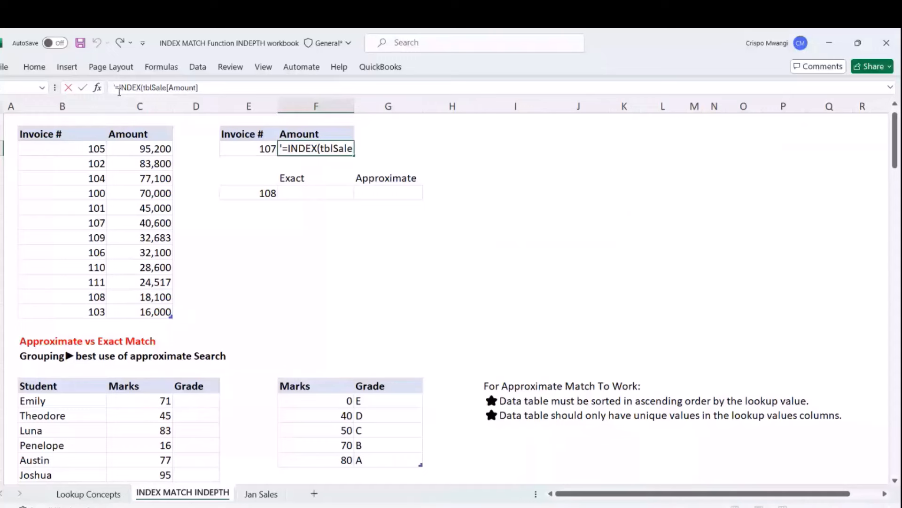
pyautogui.press('BackSpace')
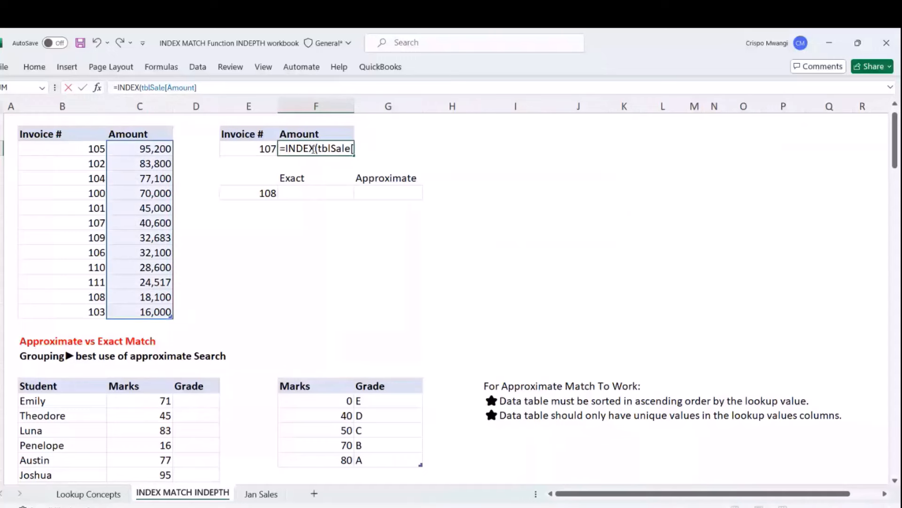
pyautogui.click(205, 88)
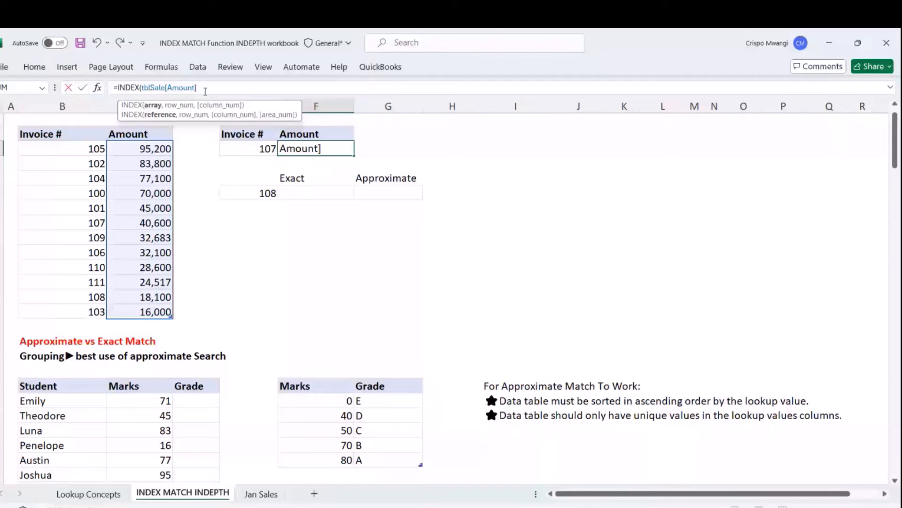
pyautogui.write(',')
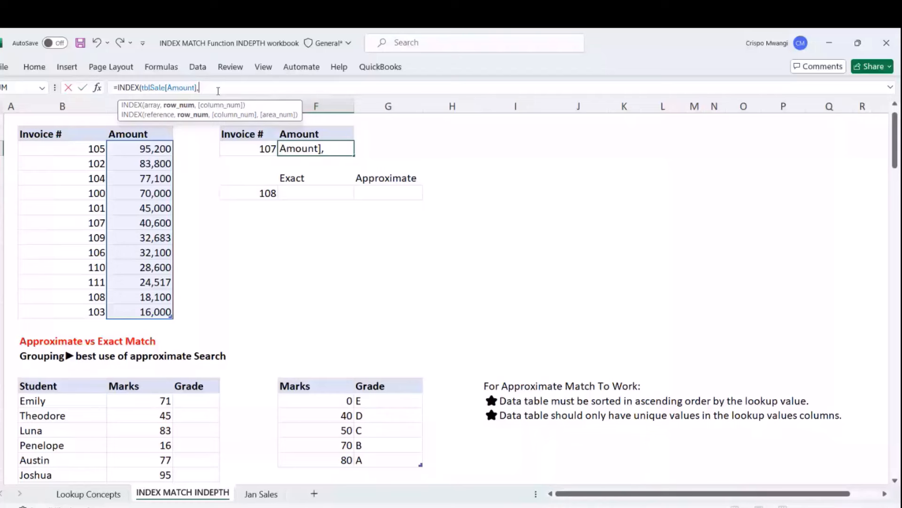
pyautogui.write('6,')
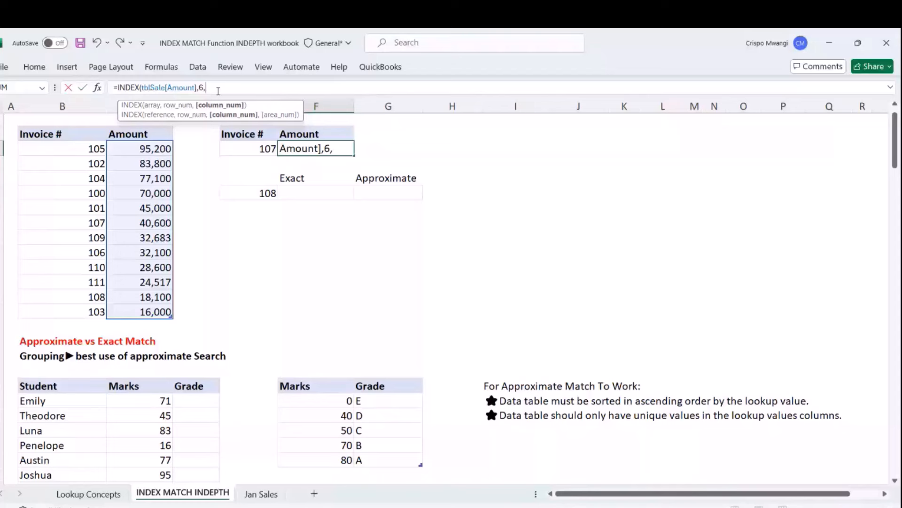
pyautogui.write('1')
pyautogui.press('BackSpace')
pyautogui.press('BackSpace')
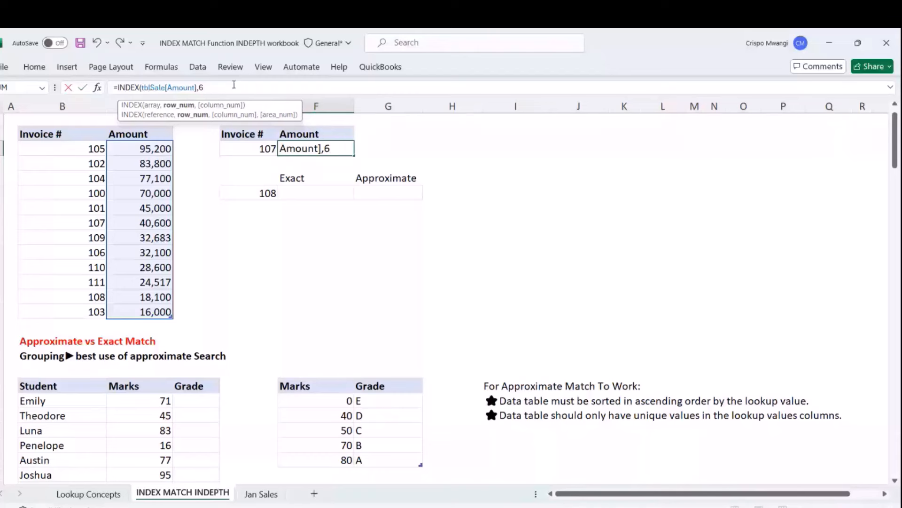
pyautogui.press('Return')
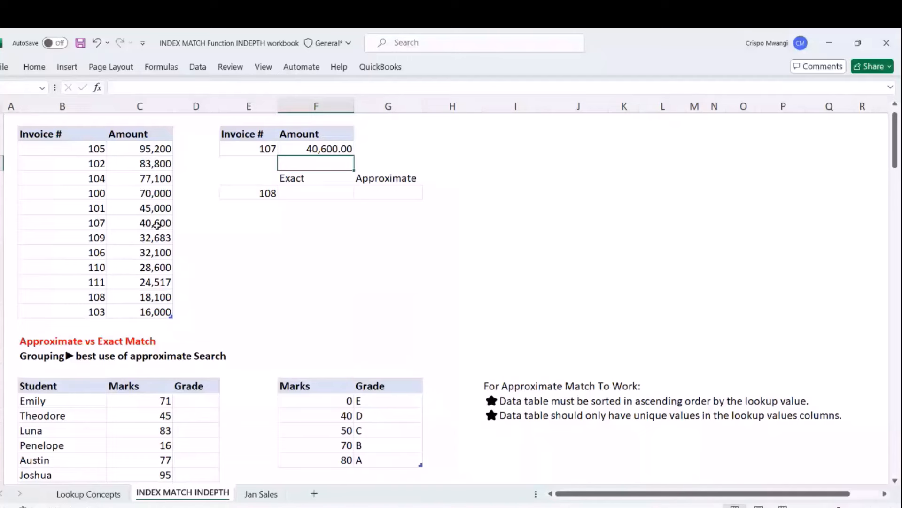
pyautogui.press('Up')
pyautogui.press('Left')
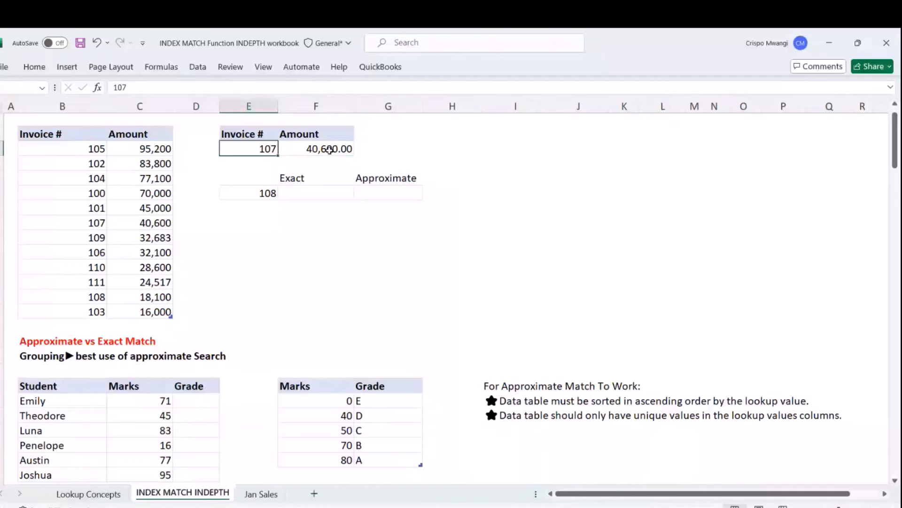
# Review the INDEX formula in invoice 107's Amount cell and the column it references.
pyautogui.click(291, 151)
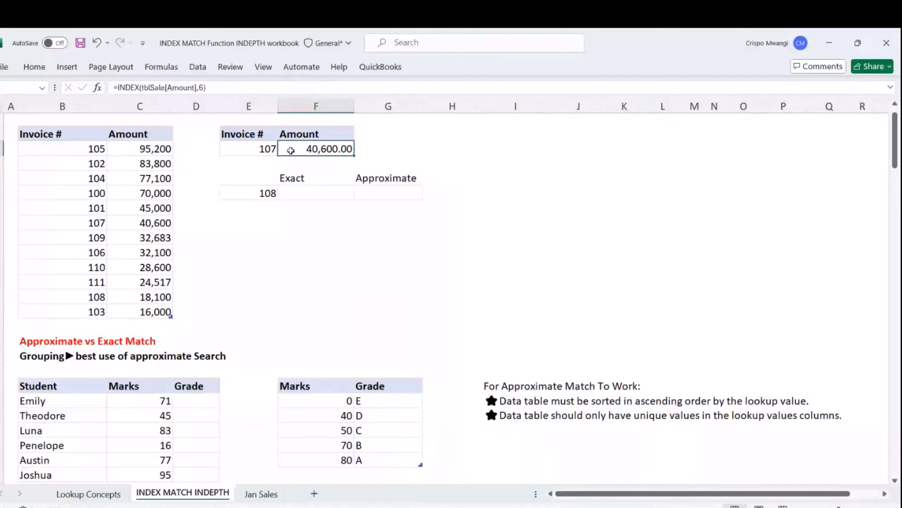
pyautogui.doubleClick(319, 155)
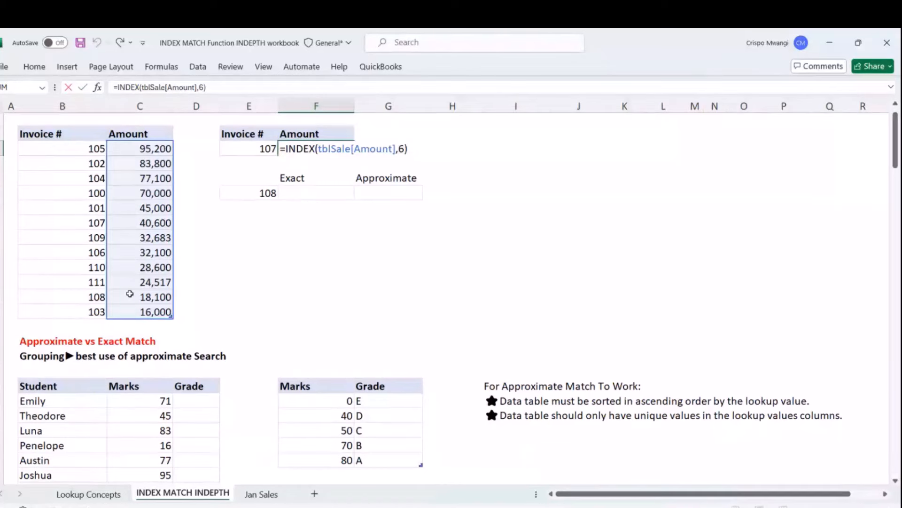
pyautogui.click(452, 222)
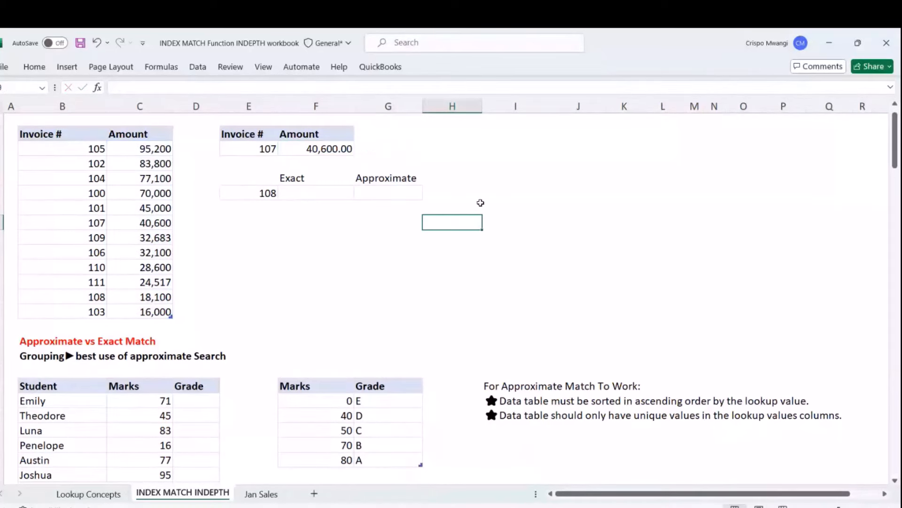
pyautogui.click(196, 149)
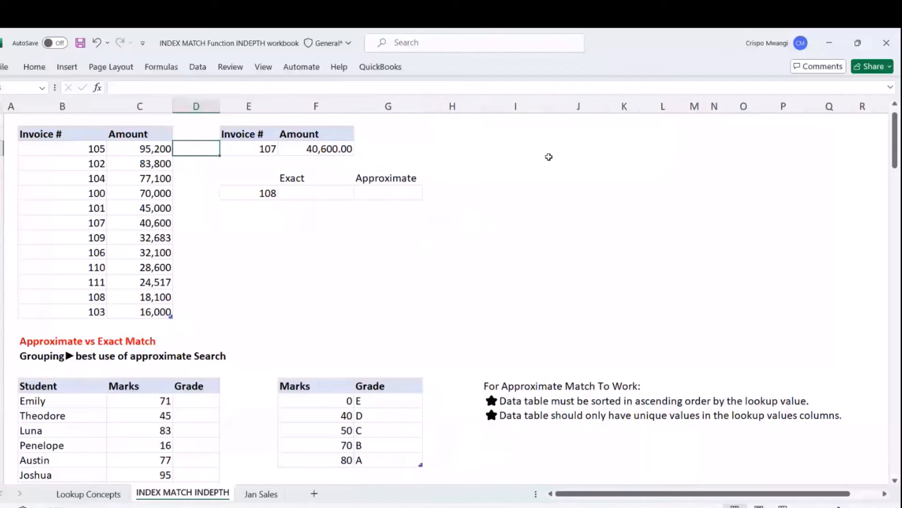
# Enter =MATCH(E4,tblSale[Invoice '#],0) in cell H4 to find invoice 107's position in the sales table.
pyautogui.click(469, 152)
pyautogui.write('=')
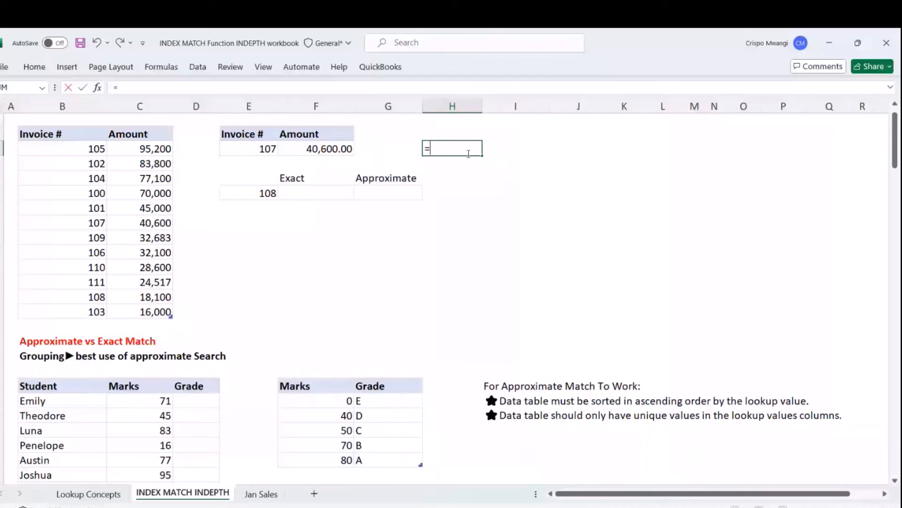
pyautogui.write('ma')
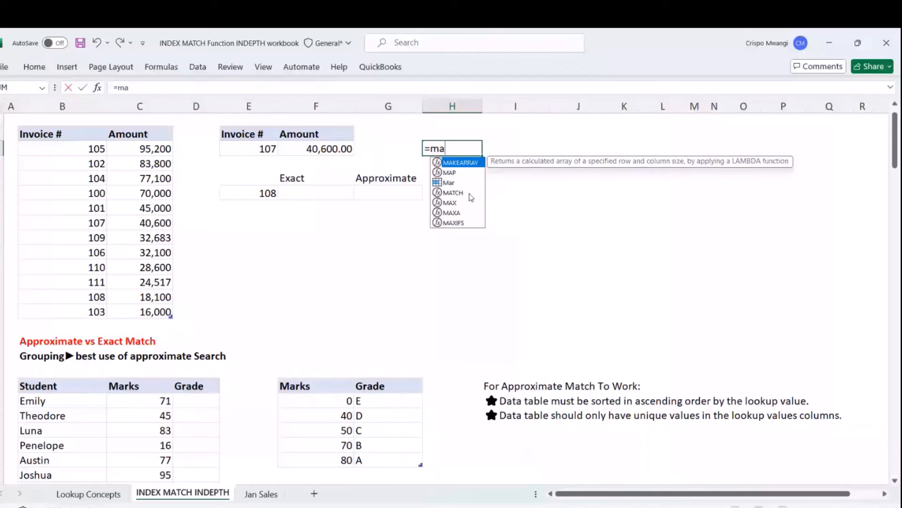
pyautogui.doubleClick(469, 193)
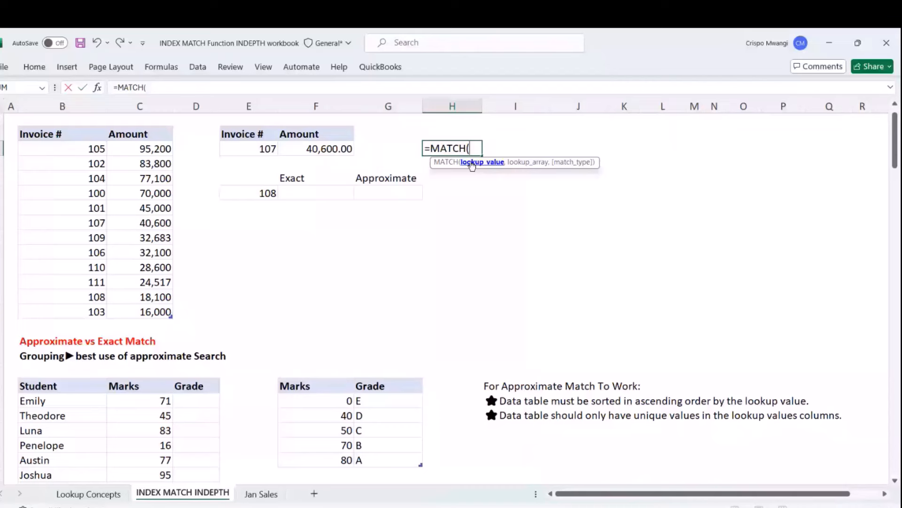
pyautogui.press('BackSpace')
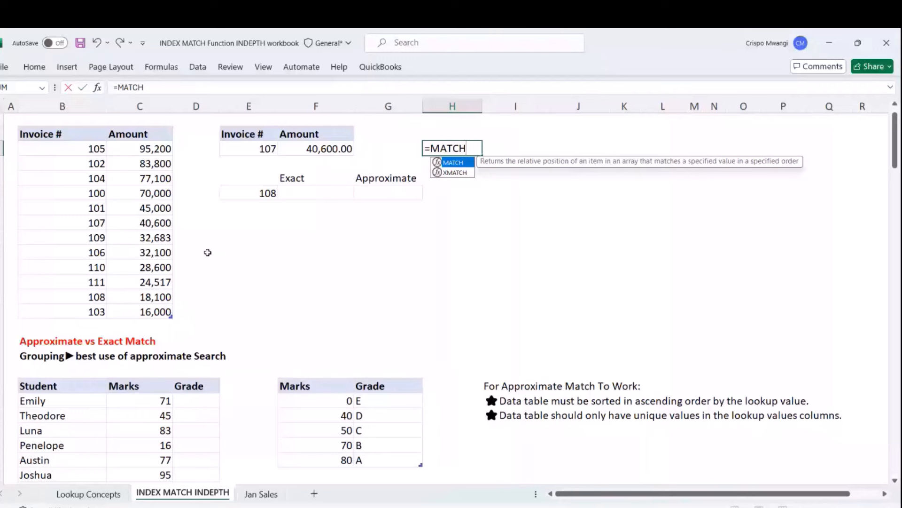
pyautogui.write('(')
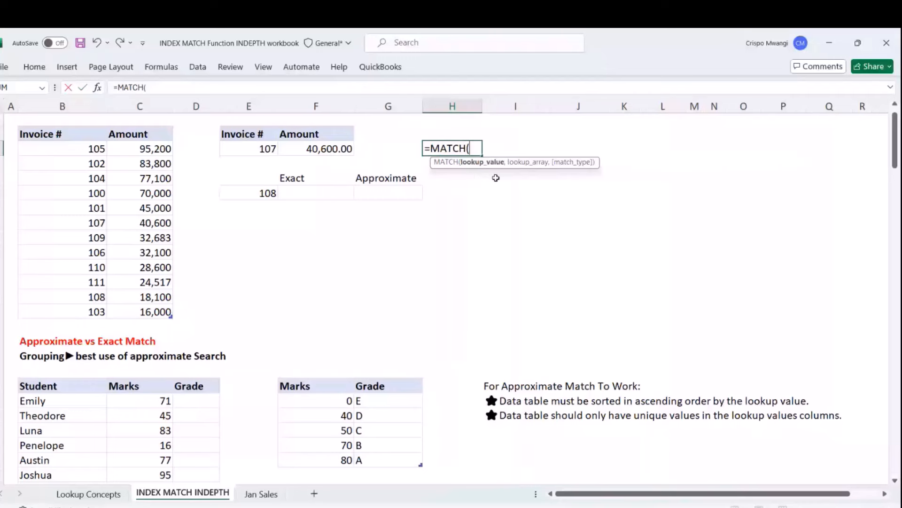
pyautogui.click(266, 148)
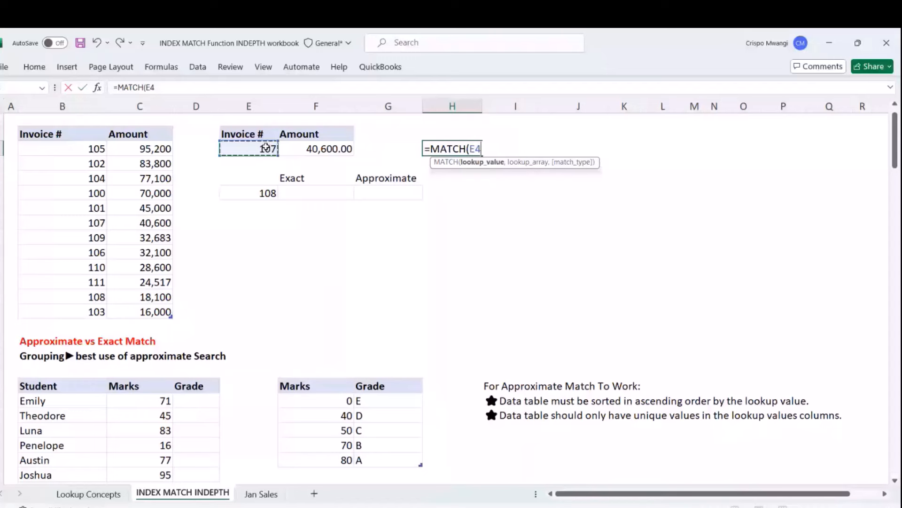
pyautogui.write(',')
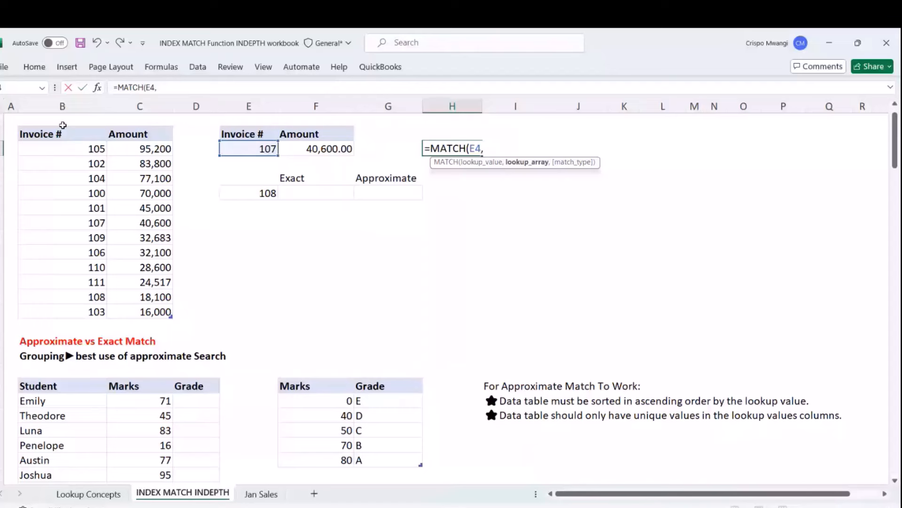
pyautogui.click(62, 125)
pyautogui.write(',')
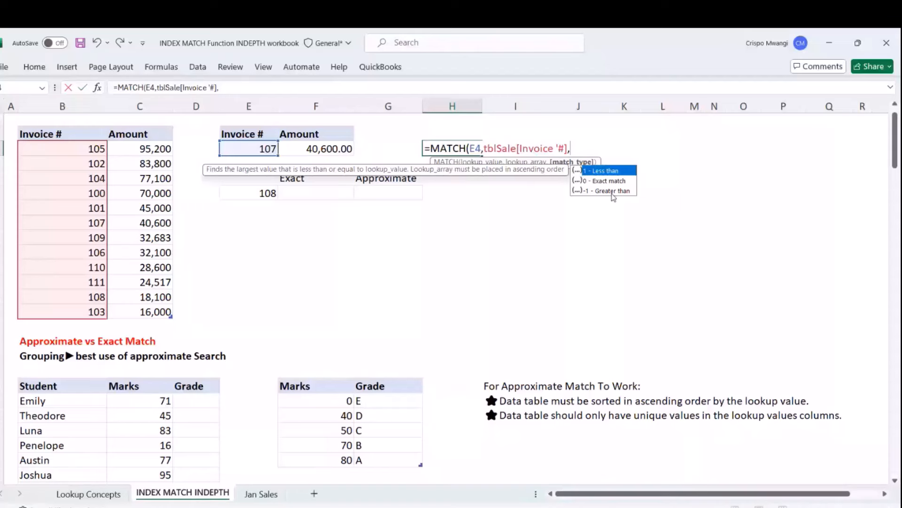
pyautogui.write('0')
pyautogui.press('Return')
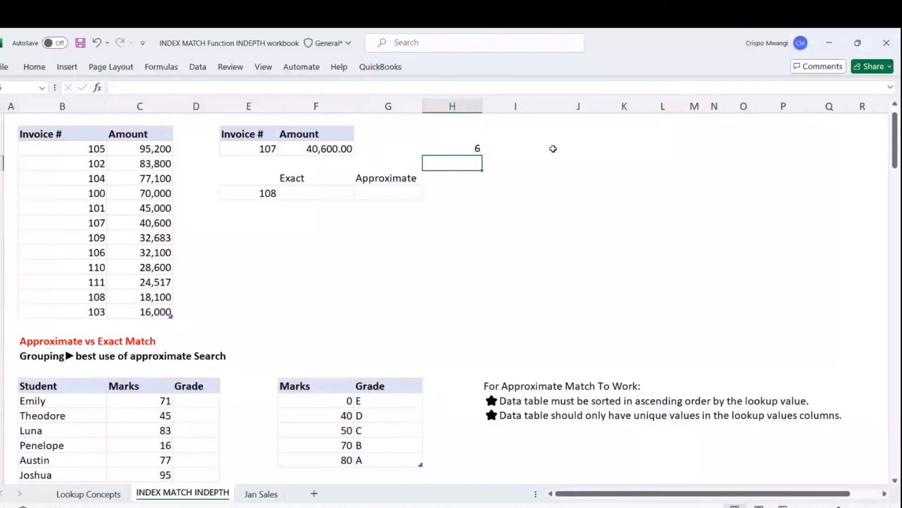
# Replace the hard-coded row number in invoice 107's INDEX formula with a nested MATCH that uses E4 as the lookup value.
pyautogui.click(101, 223)
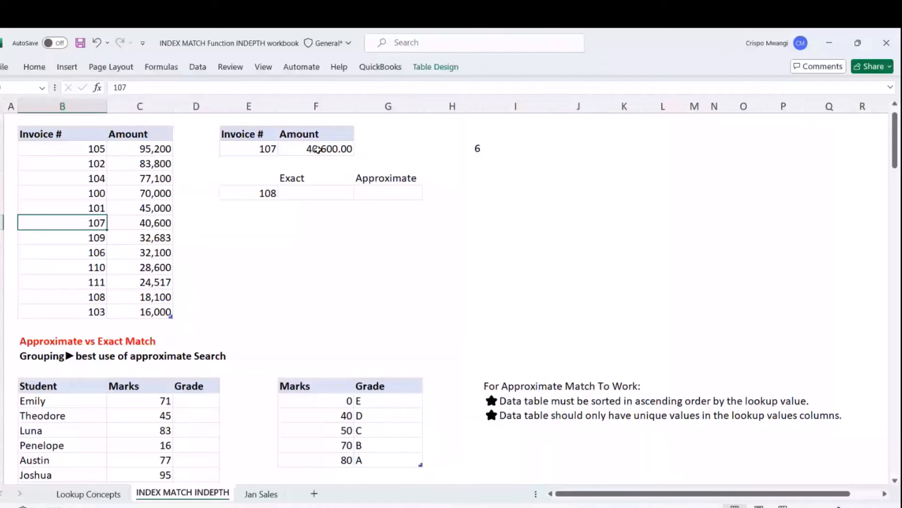
pyautogui.doubleClick(318, 149)
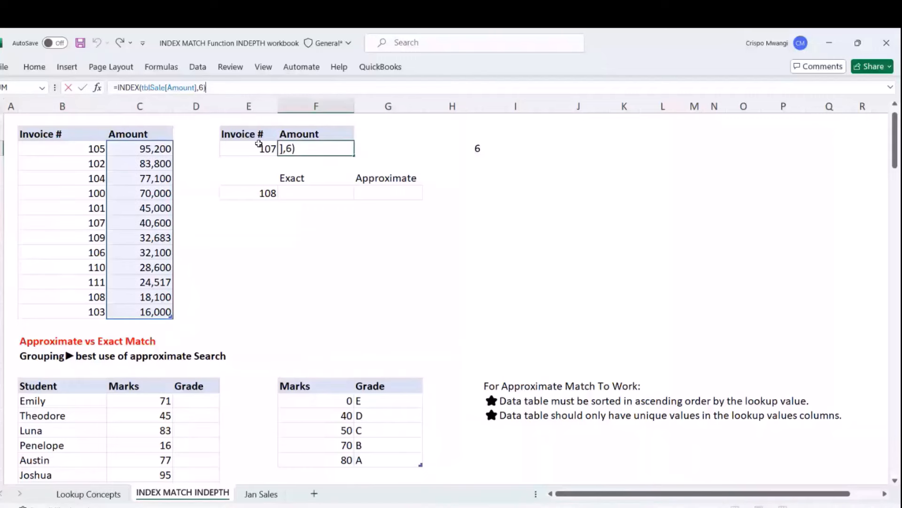
pyautogui.click(204, 95)
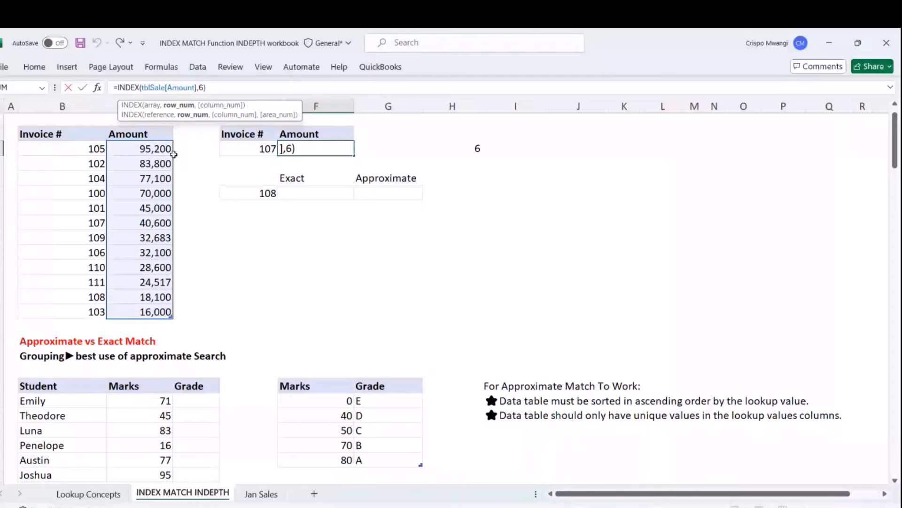
pyautogui.press('BackSpace')
pyautogui.press('BackSpace')
pyautogui.write('MA')
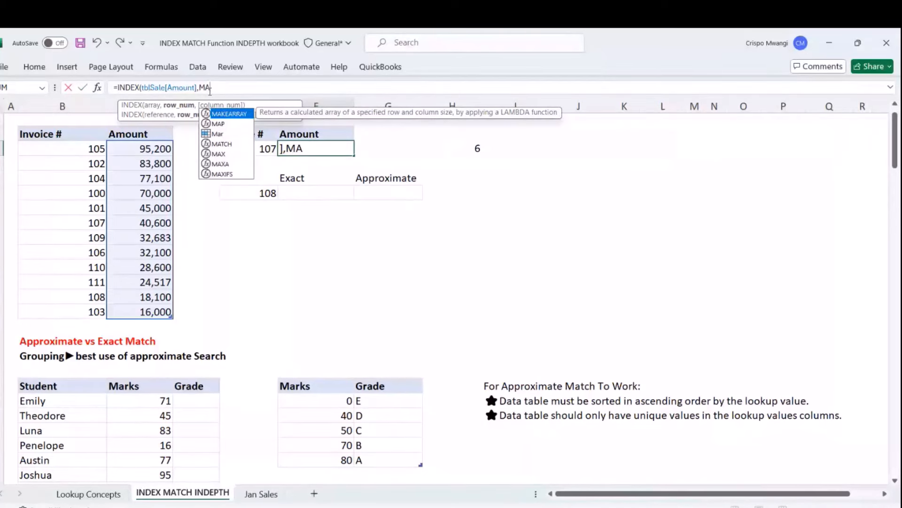
pyautogui.doubleClick(227, 143)
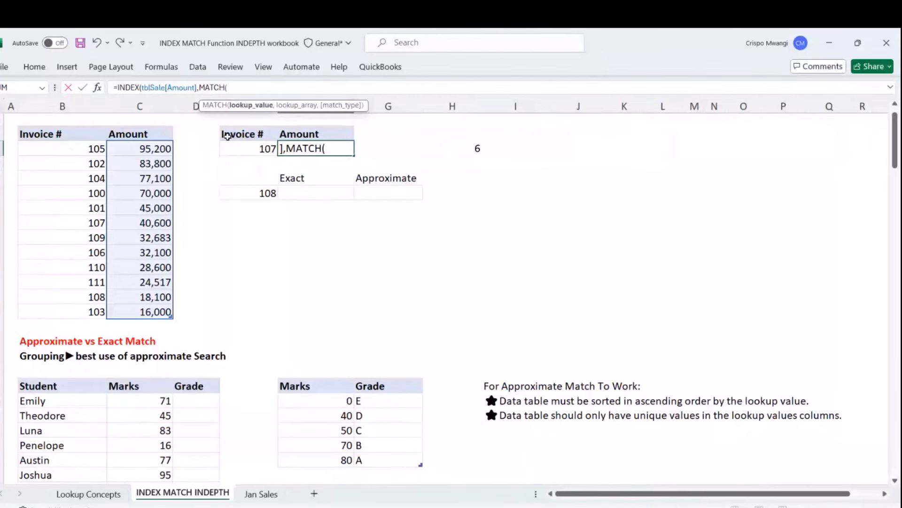
pyautogui.click(257, 149)
pyautogui.write(',')
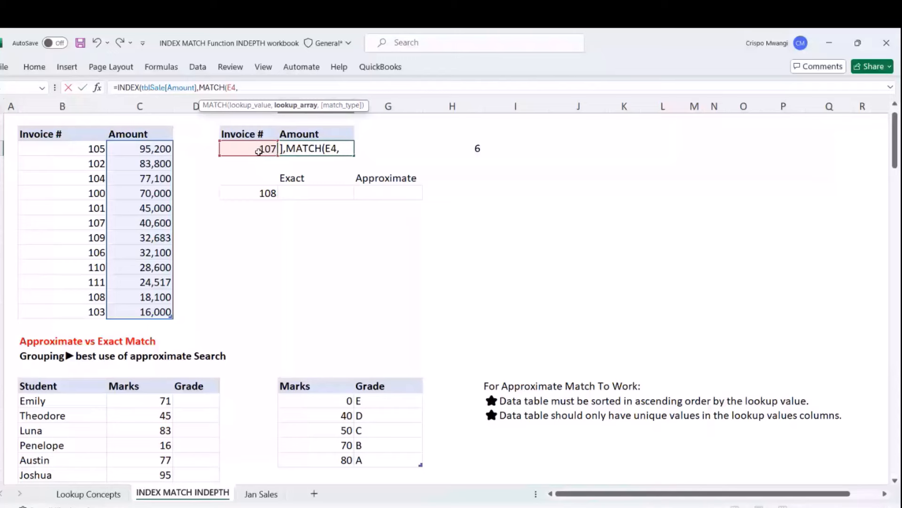
# Complete the nested MATCH with tblSale[Invoice '#] as lookup array and match type 0, and commit the INDEX formula.
pyautogui.click(72, 128)
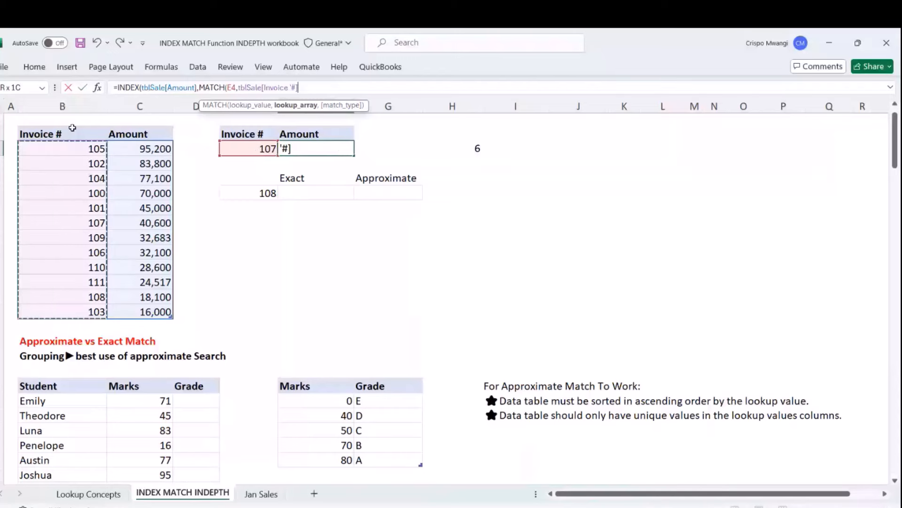
pyautogui.write(',')
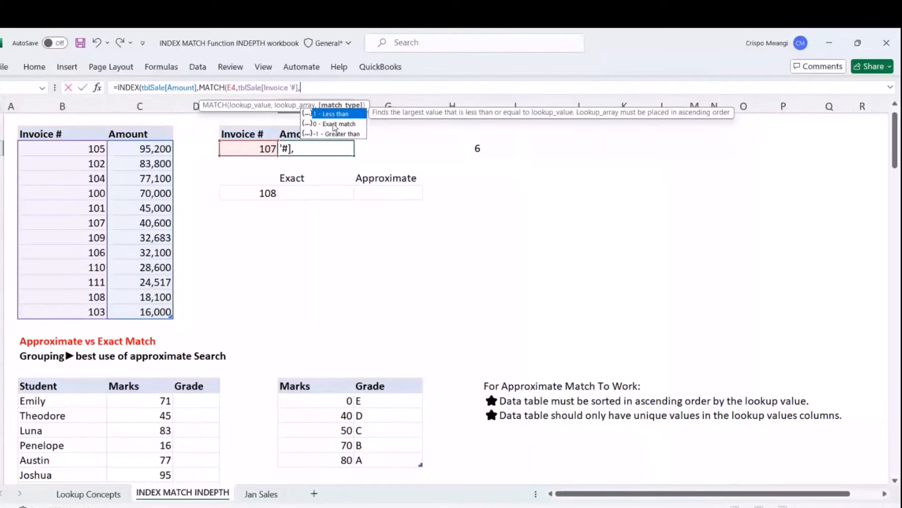
pyautogui.write('0)')
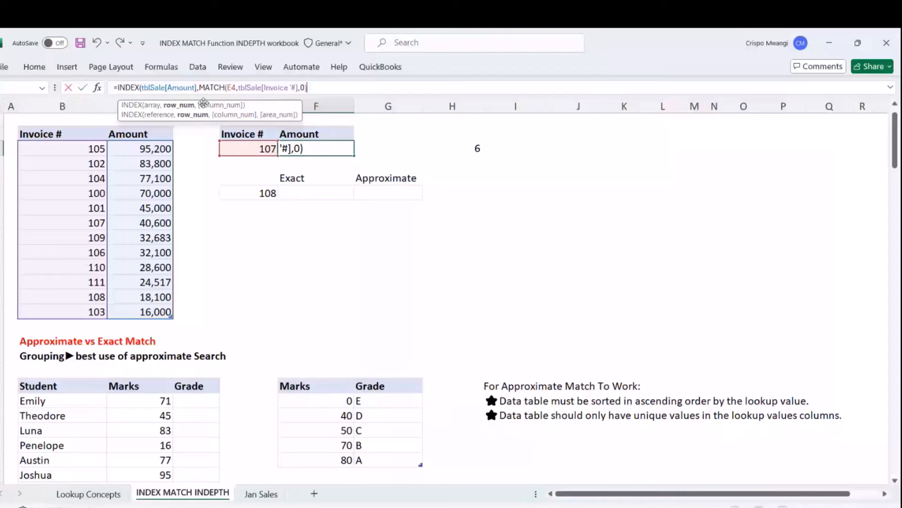
pyautogui.write(')')
pyautogui.hotkey('ctrl', 'Return')
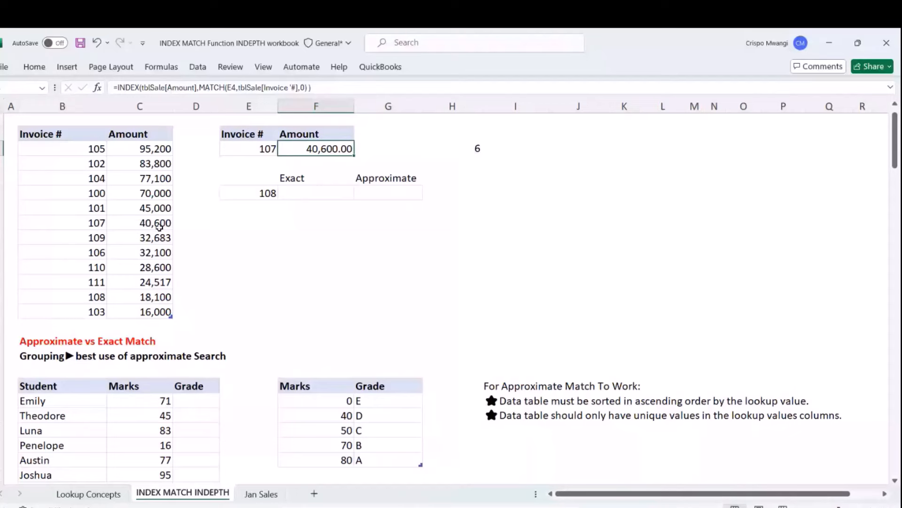
# Change invoice number 107 in the sales table to 117 to test the lookup formulas.
pyautogui.click(94, 223)
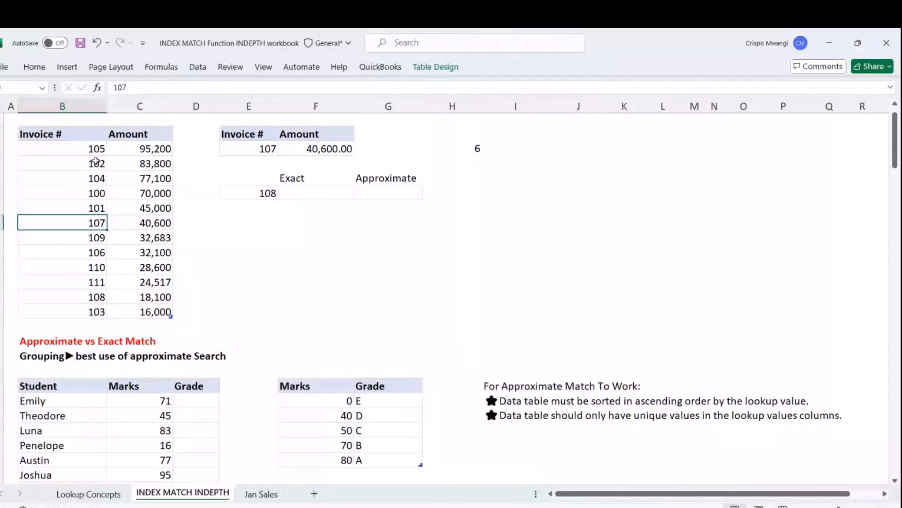
pyautogui.click(135, 89)
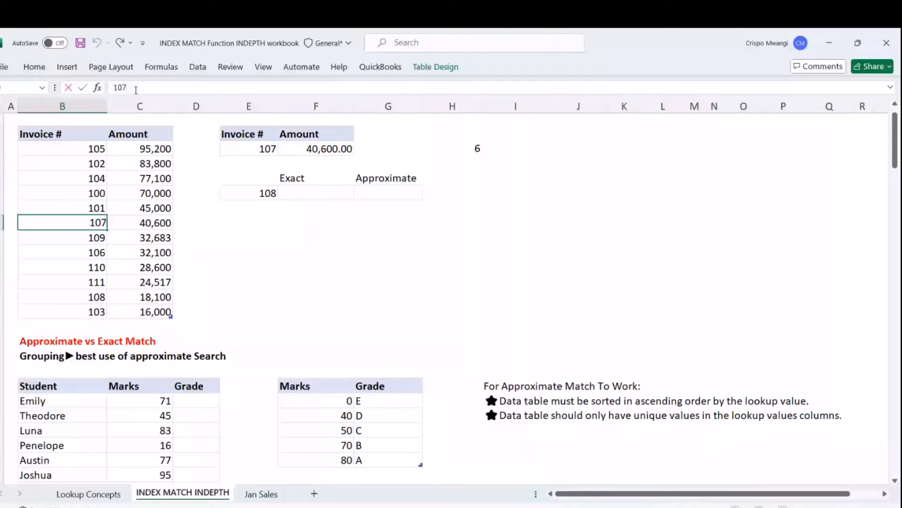
pyautogui.press('BackSpace')
pyautogui.press('BackSpace')
pyautogui.write('17')
pyautogui.click(99, 179)
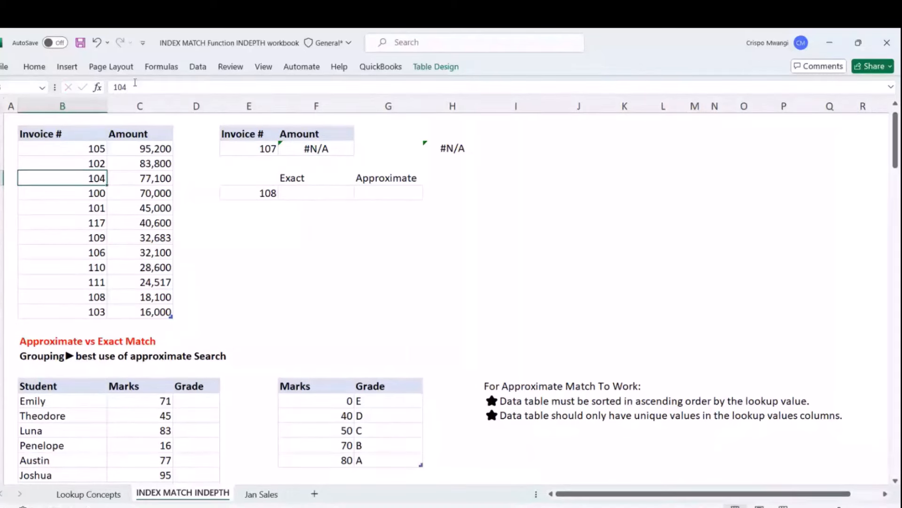
# Change invoice number 104 in the sales table to 107 to test the lookup at another row.
pyautogui.click(119, 87)
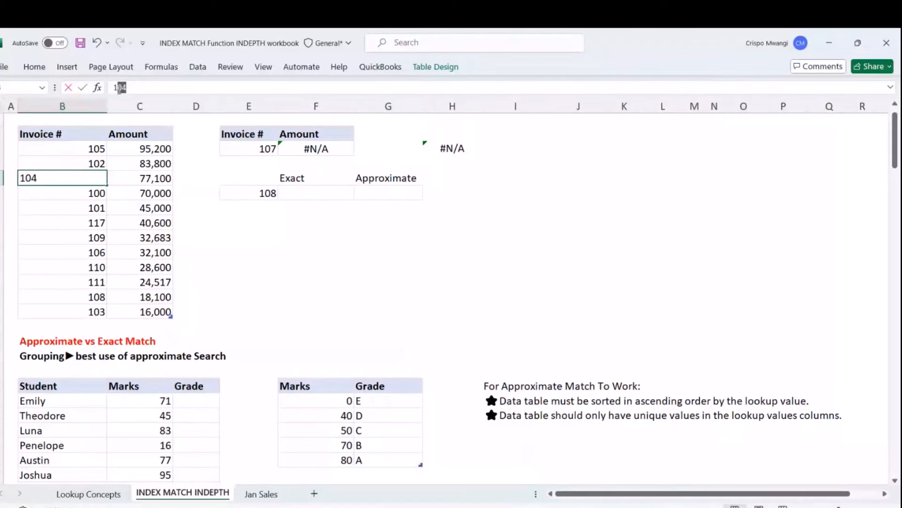
pyautogui.write('07')
pyautogui.press('Return')
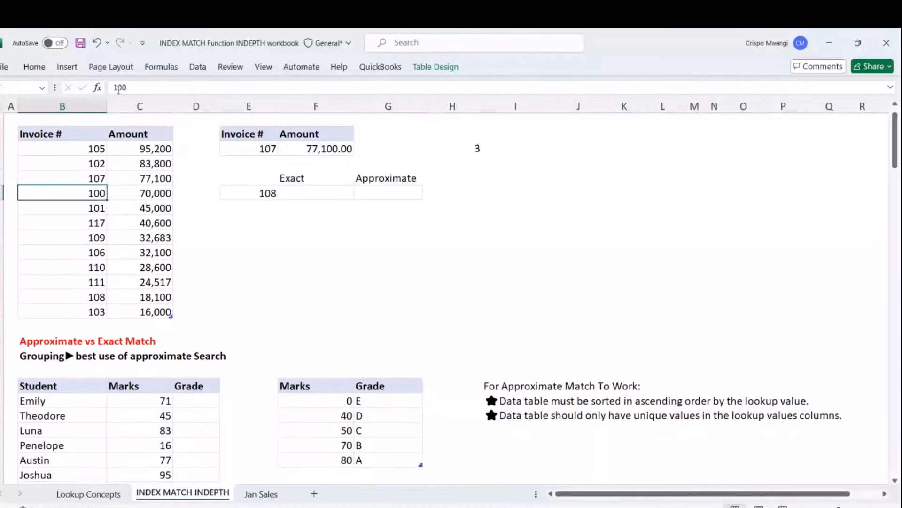
pyautogui.click(315, 149)
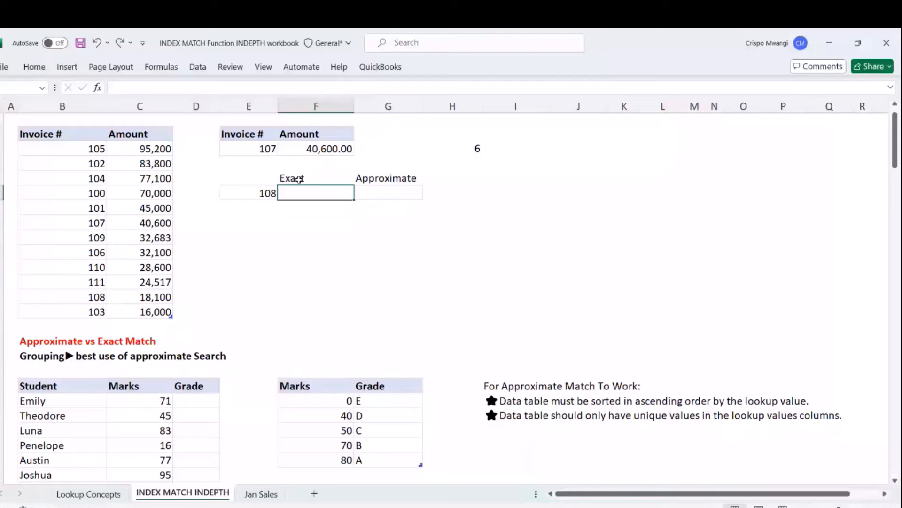
pyautogui.click(269, 194)
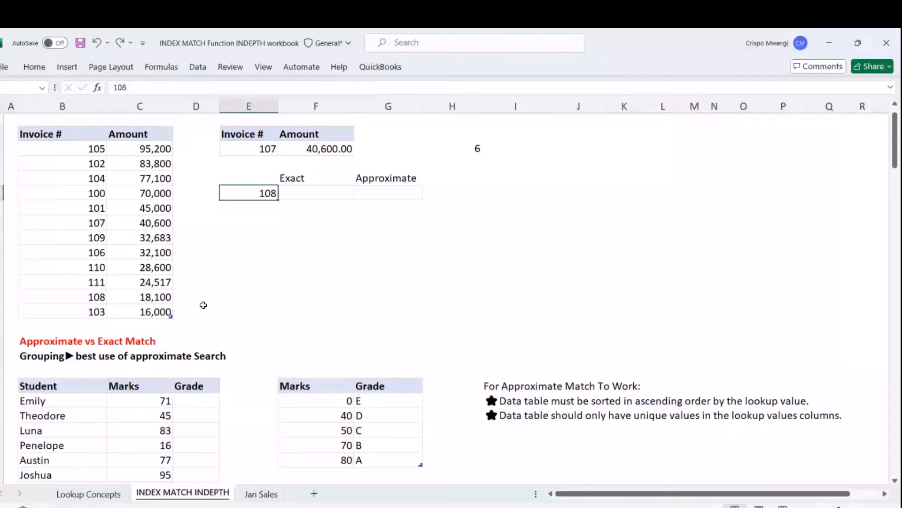
pyautogui.moveTo(94, 208); pyautogui.dragTo(99, 238)
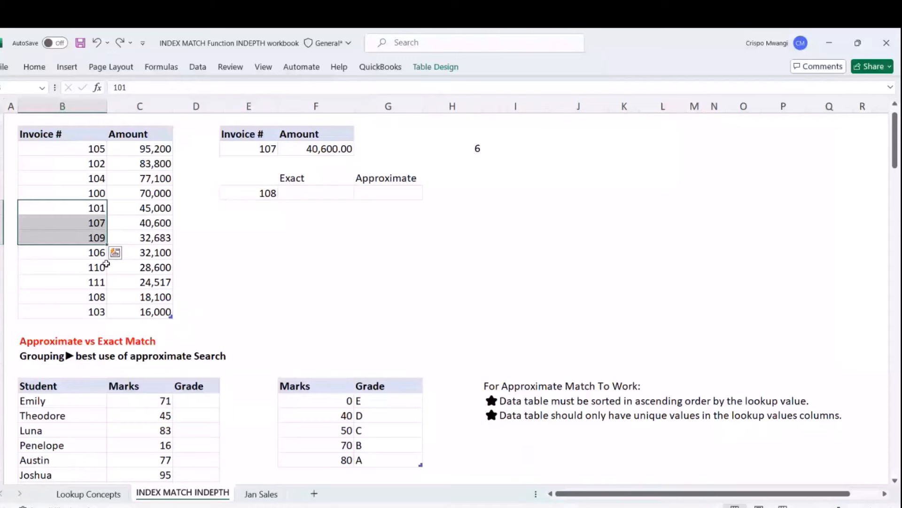
# In invoice 108's Exact cell, start an INDEX formula over tblSale[Amount] with a nested MATCH that uses E7 as the lookup value.
pyautogui.click(307, 193)
pyautogui.write('=')
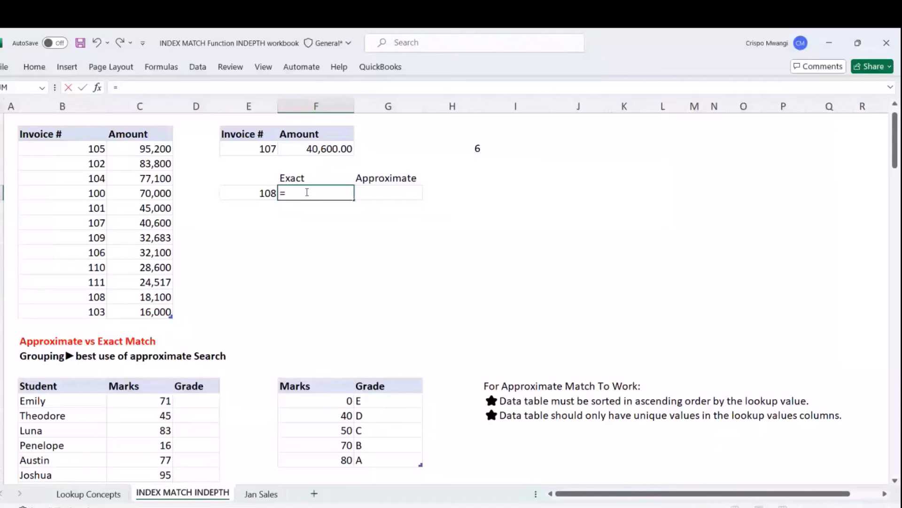
pyautogui.write('INDEX(')
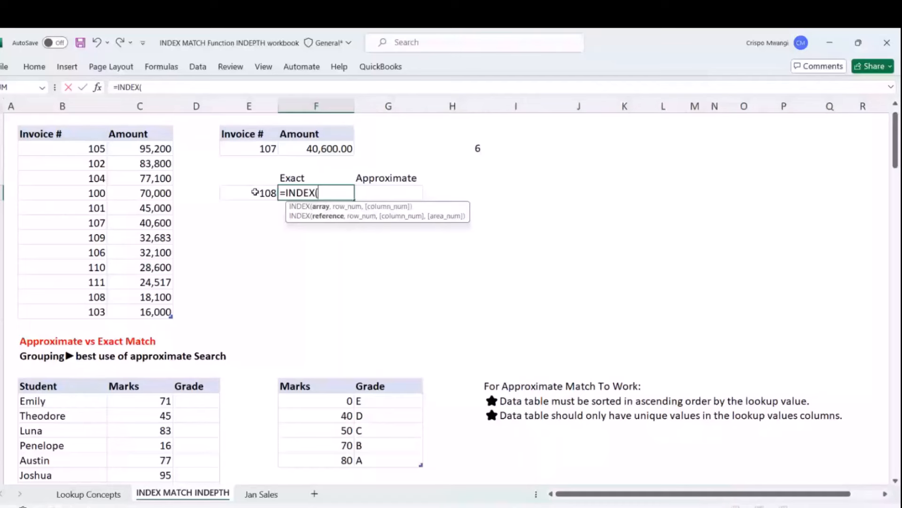
pyautogui.click(138, 126)
pyautogui.write(',MA')
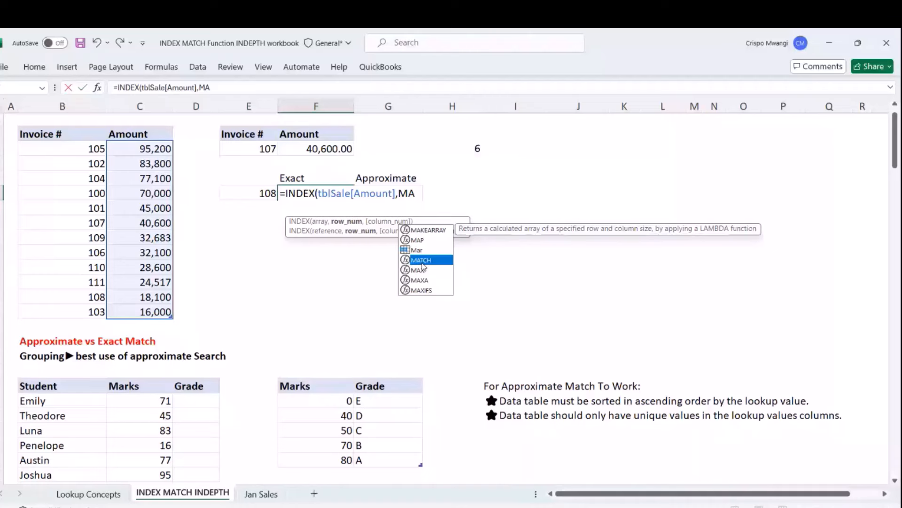
pyautogui.doubleClick(422, 262)
pyautogui.click(256, 193)
pyautogui.write(',')
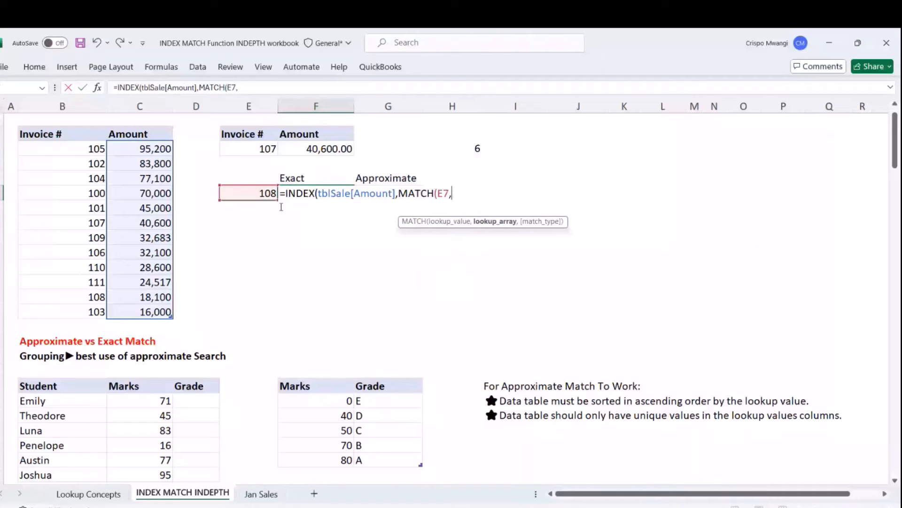
# Finish the Exact formula's MATCH with tblSale[Invoice '#] as lookup array and match type 0, and commit it.
pyautogui.click(74, 125)
pyautogui.write(',')
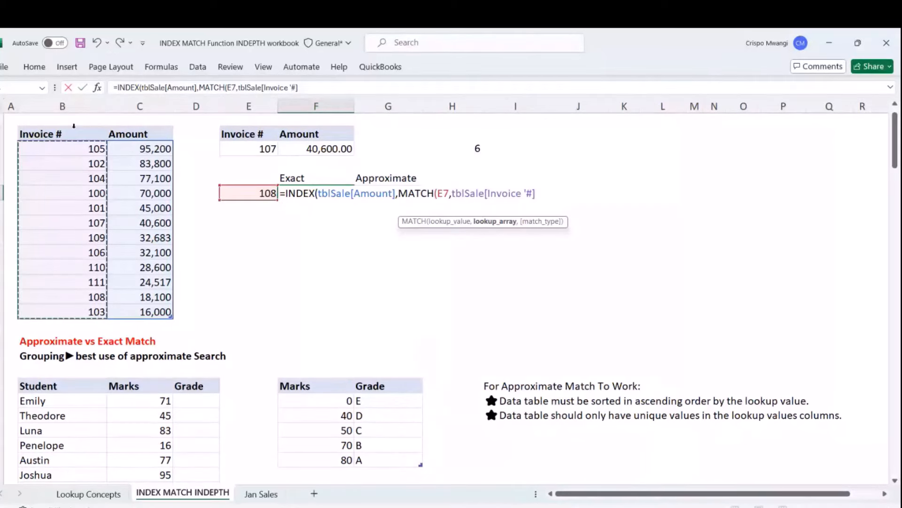
pyautogui.write('0')
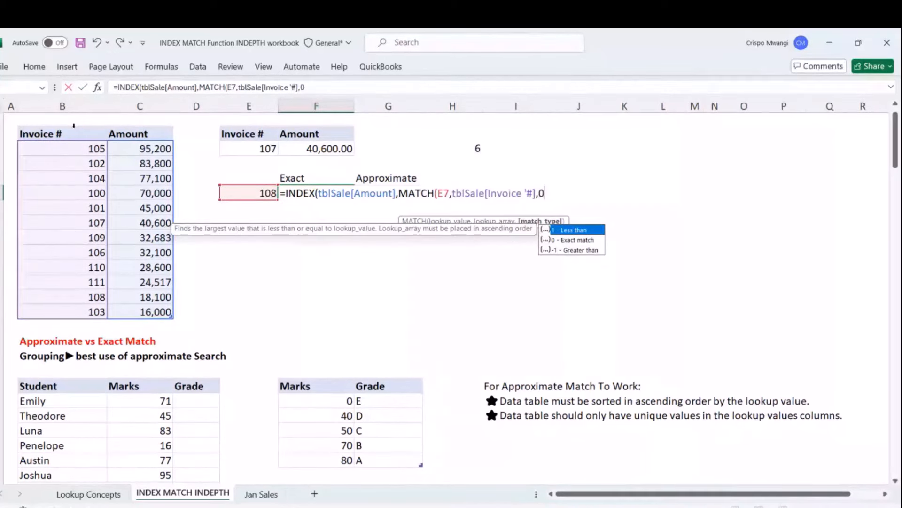
pyautogui.write(')')
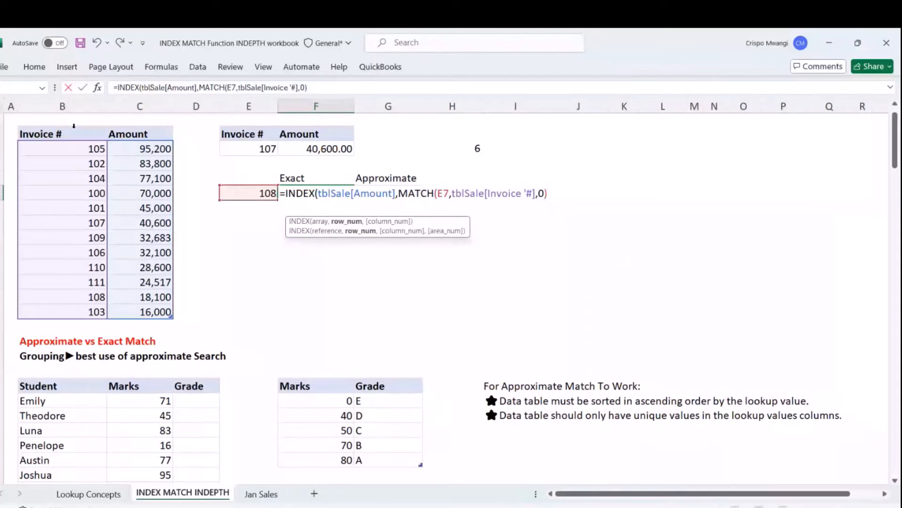
pyautogui.press('Return')
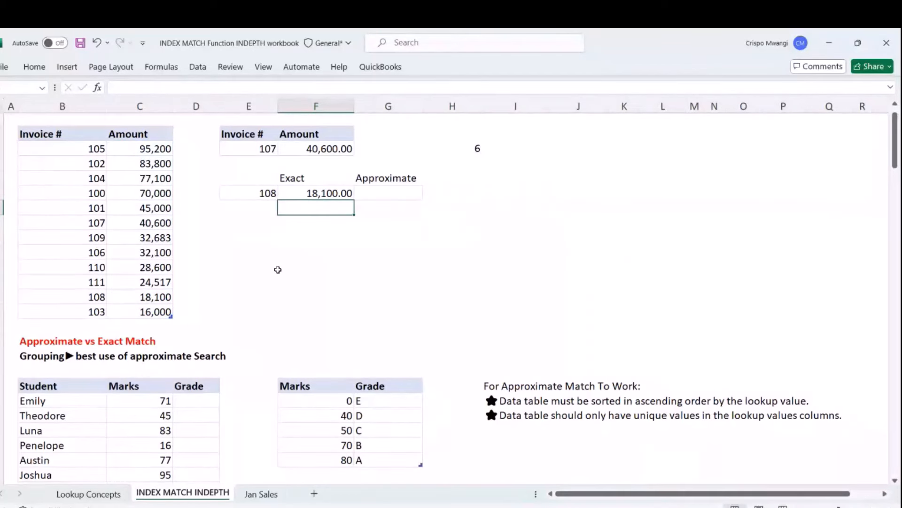
# Change invoice number 108 in the sales table to 118 and check the Exact lookup cell.
pyautogui.click(70, 297)
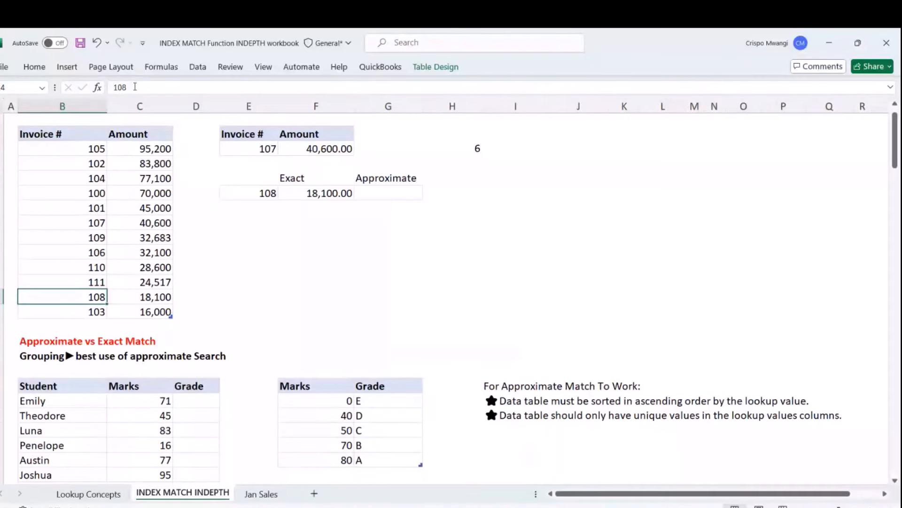
pyautogui.write('118')
pyautogui.press('Return')
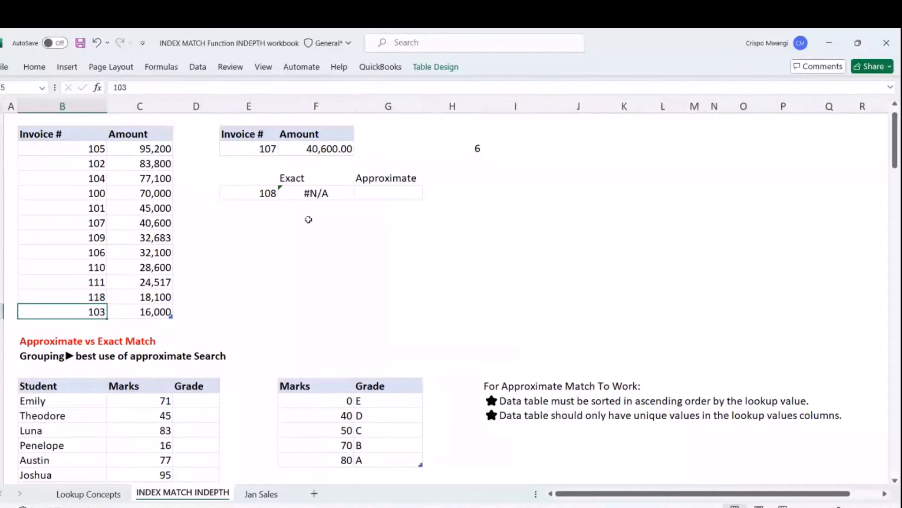
pyautogui.click(316, 194)
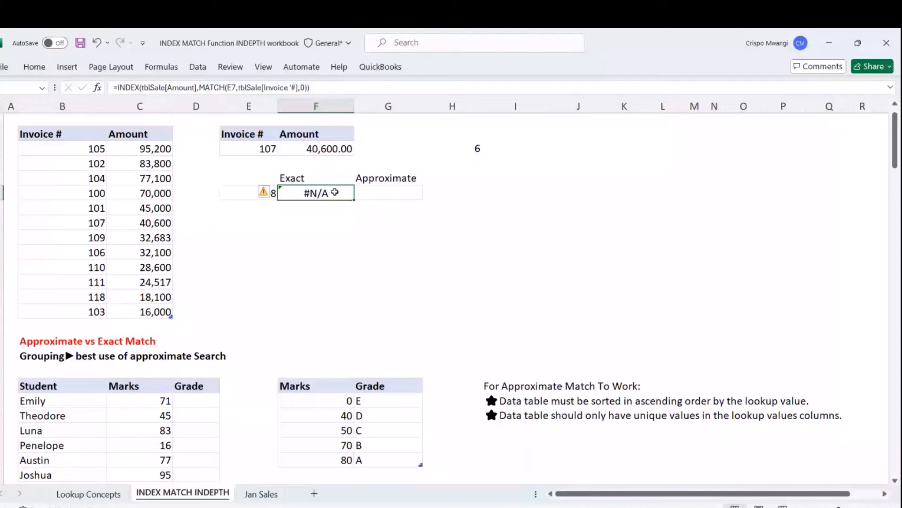
# In invoice 108's Approximate cell, start an INDEX formula over tblSale[Amount] with a nested MATCH that uses E7 as the lookup value.
pyautogui.click(369, 194)
pyautogui.write('=INDEX(')
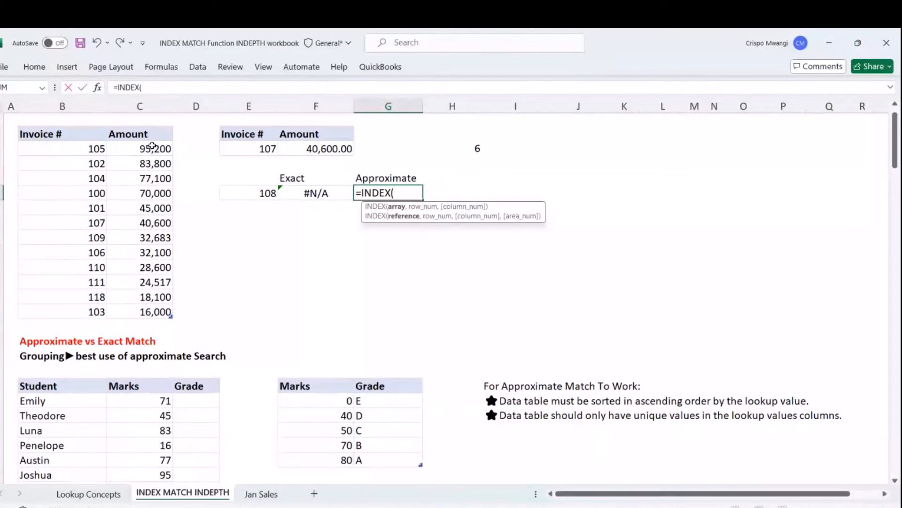
pyautogui.click(150, 125)
pyautogui.write(',M')
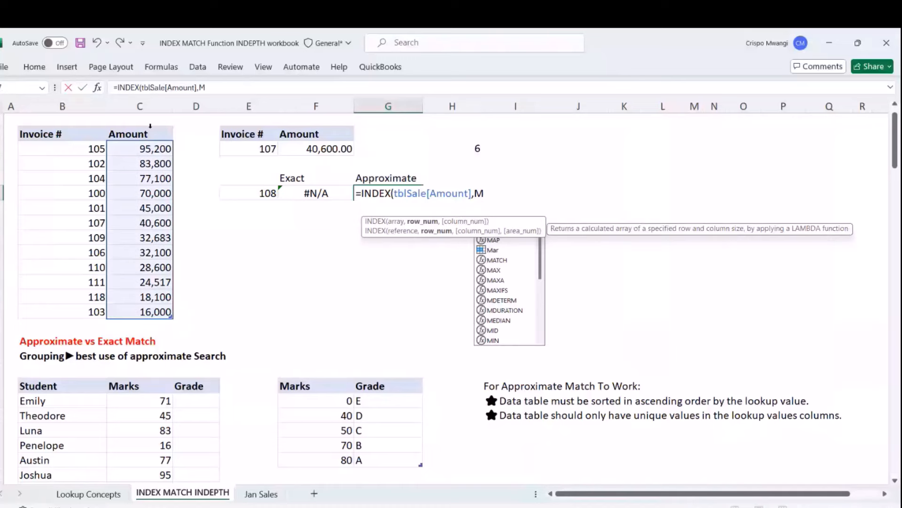
pyautogui.doubleClick(497, 260)
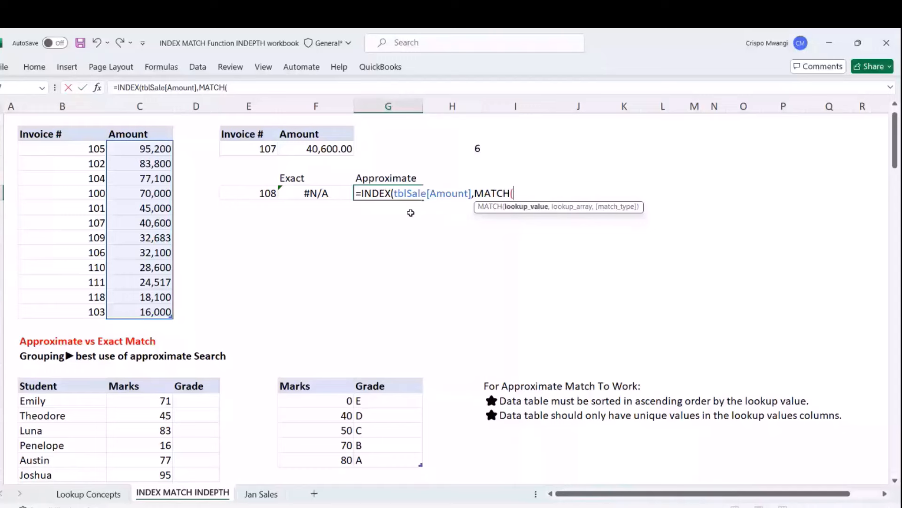
pyautogui.click(249, 193)
# Finish the Approximate formula's MATCH with tblSale[Invoice '#] as lookup array and match type 1, and commit it.
pyautogui.write(',')
pyautogui.click(68, 126)
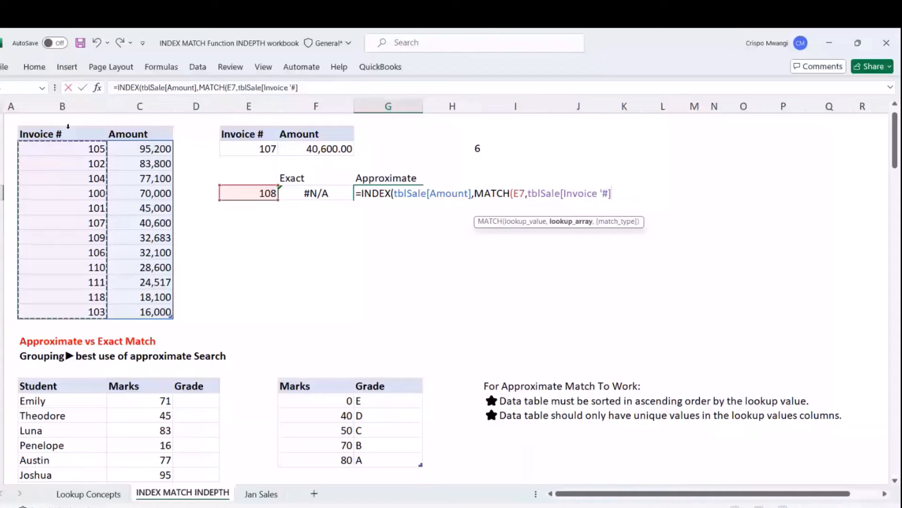
pyautogui.write(',')
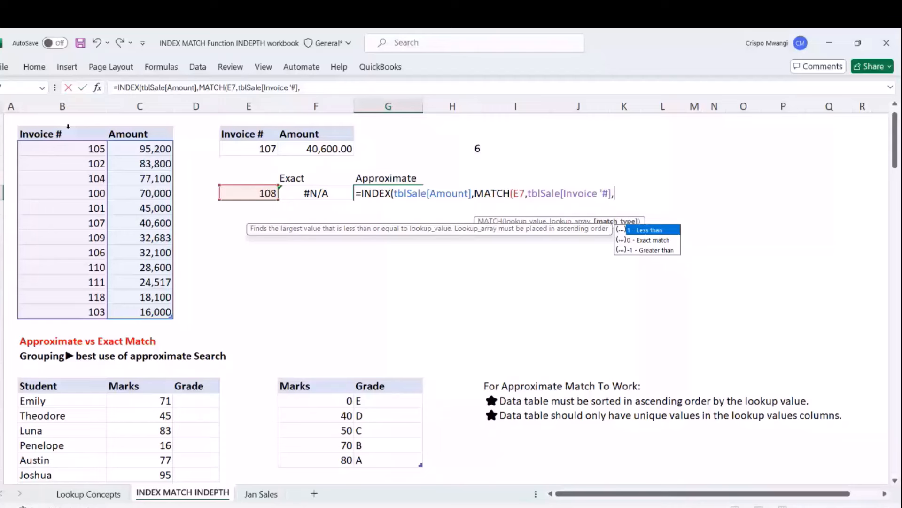
pyautogui.write('1)')
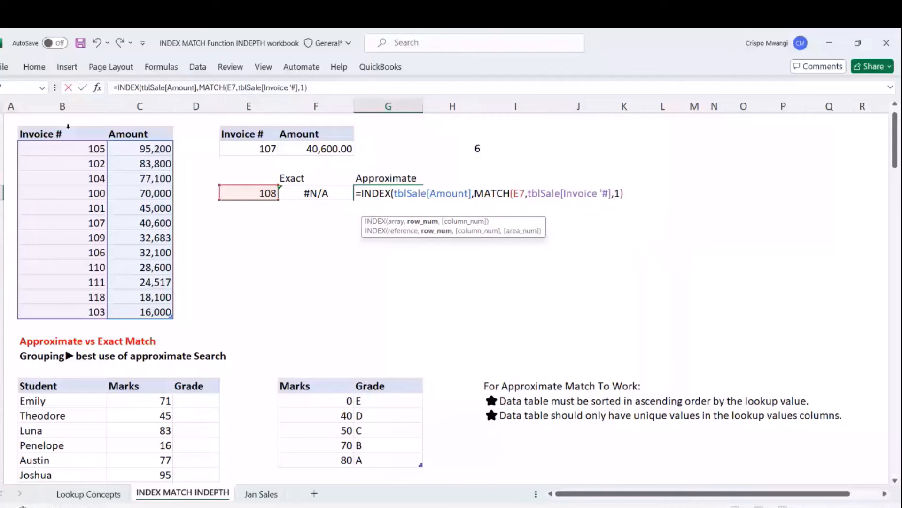
pyautogui.press('Return')
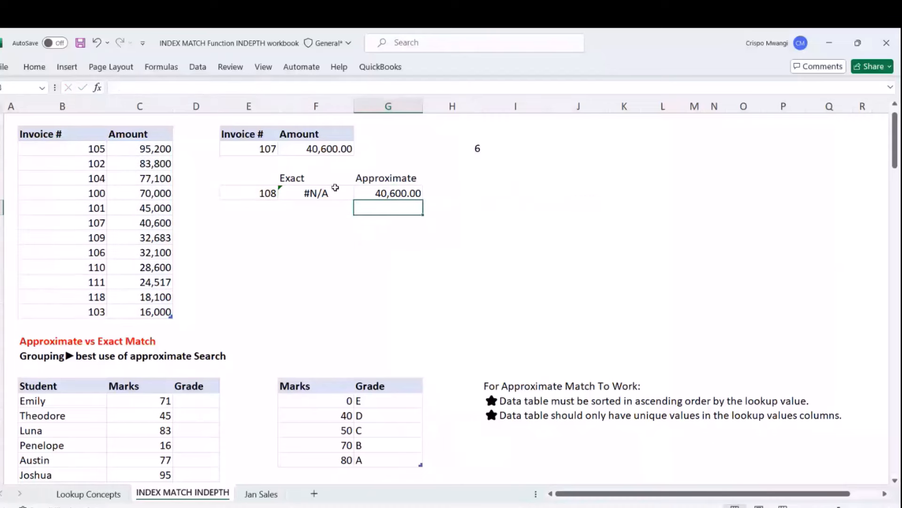
# Color the number and amount of invoice 107 red in the sales table.
pyautogui.click(139, 223)
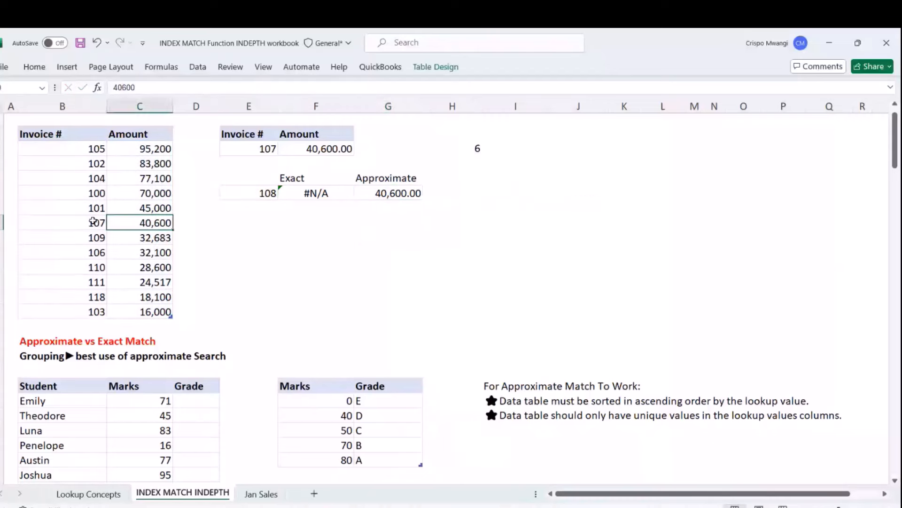
pyautogui.moveTo(93, 221); pyautogui.dragTo(140, 222)
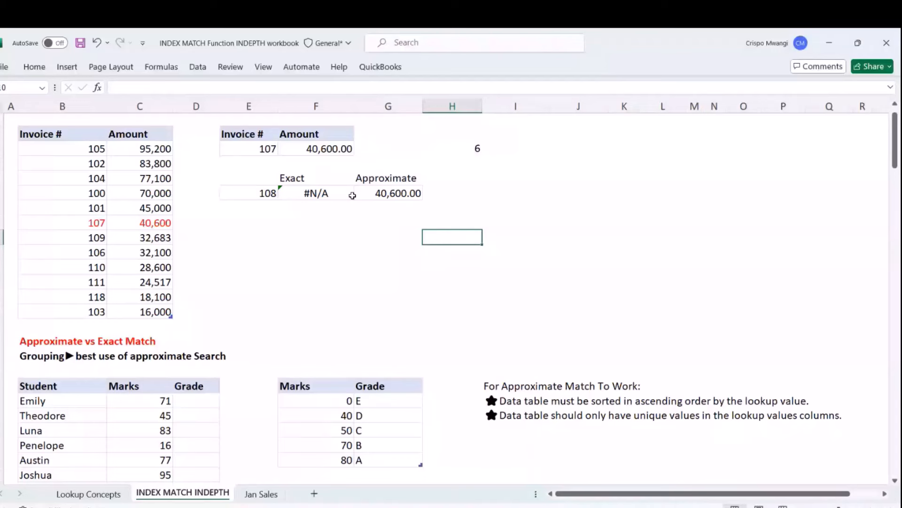
# Compare the Exact and Approximate lookup formulas for invoice 108, including the match type each MATCH uses.
pyautogui.click(386, 181)
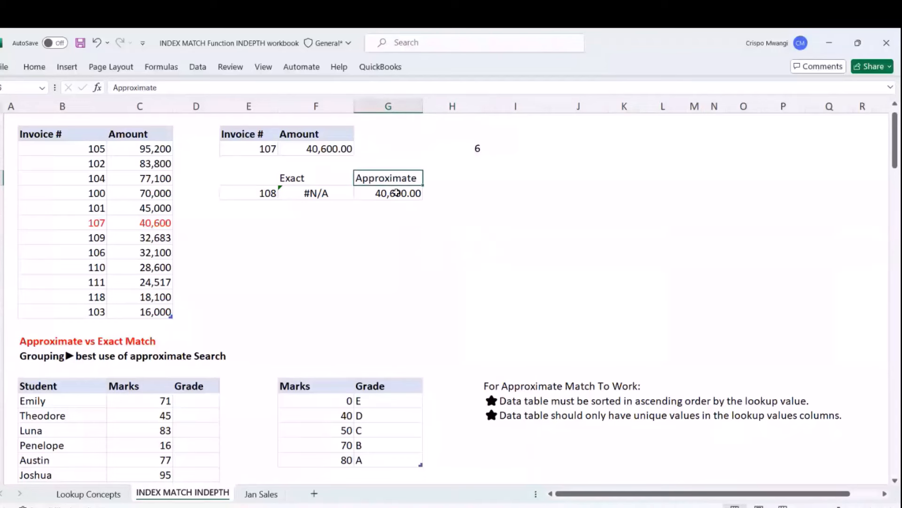
pyautogui.click(397, 192)
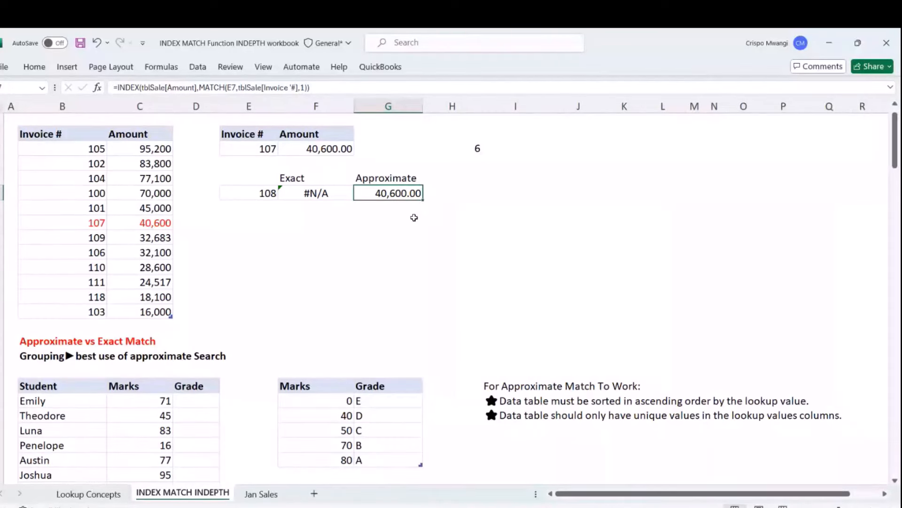
pyautogui.click(259, 193)
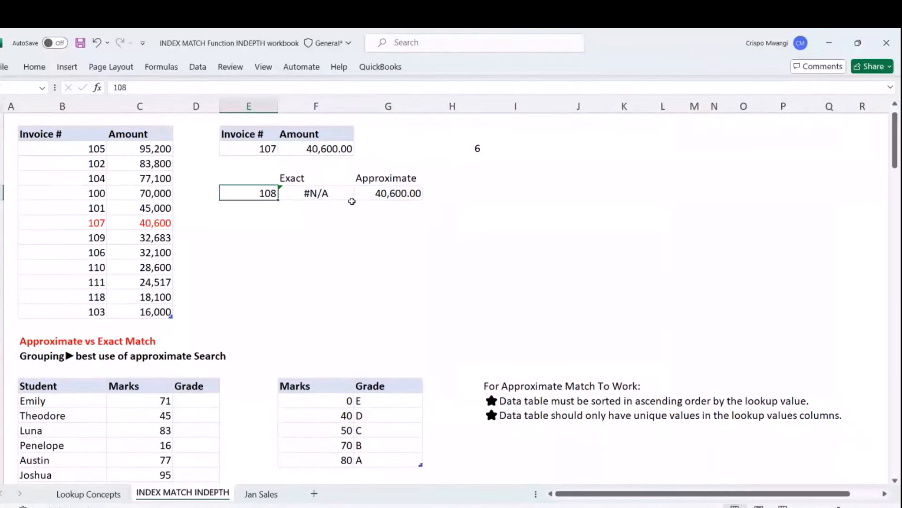
pyautogui.click(402, 178)
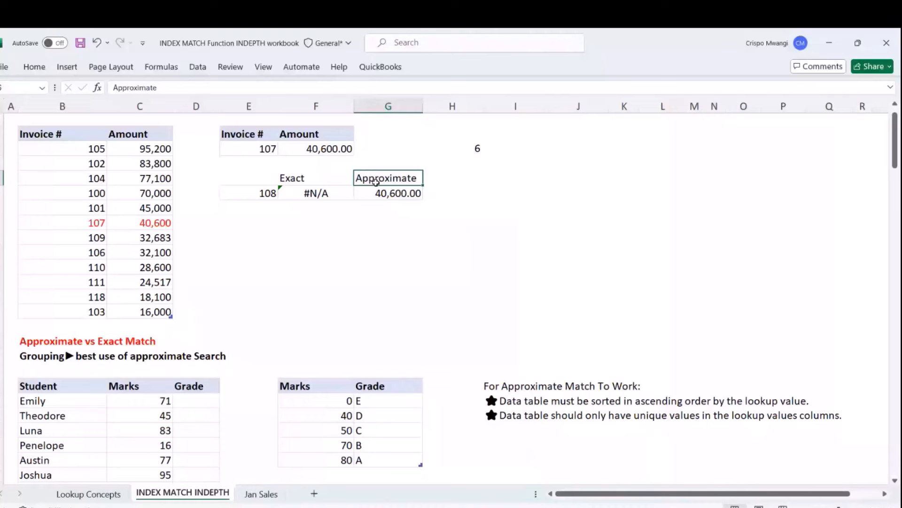
pyautogui.click(316, 194)
pyautogui.click(302, 87)
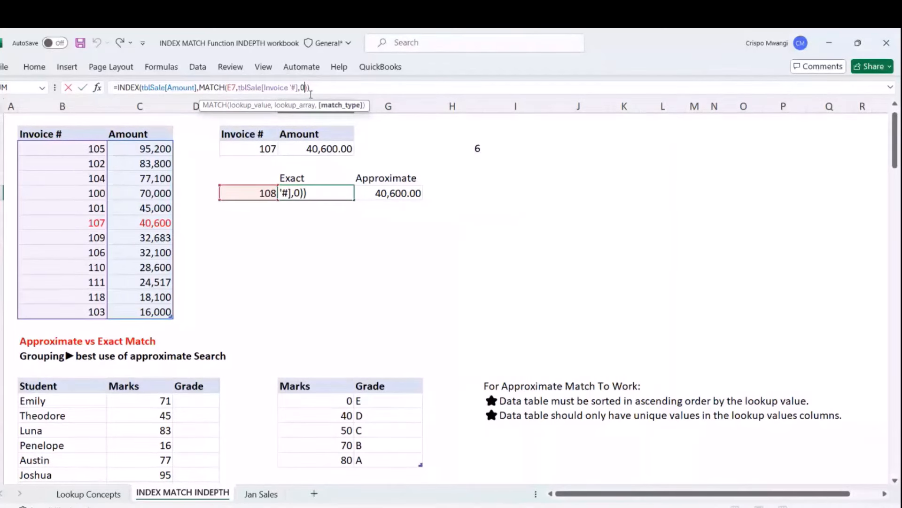
pyautogui.press('Return')
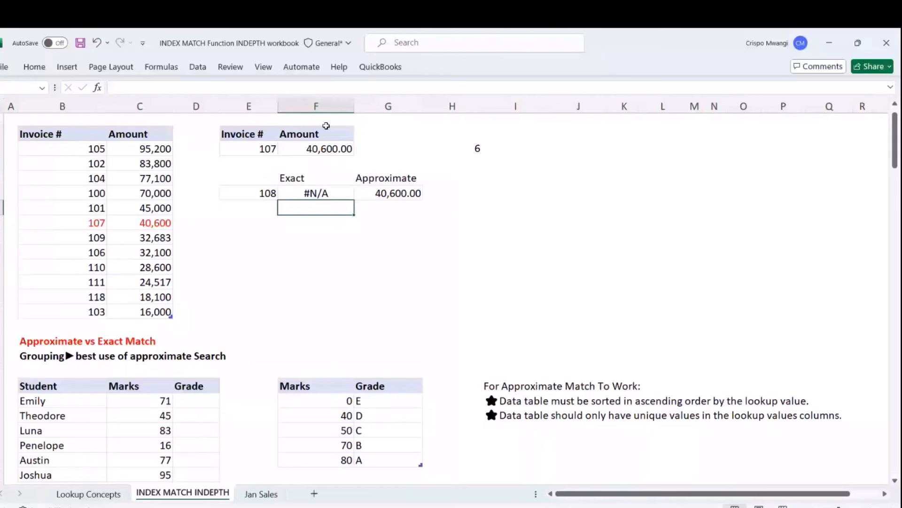
pyautogui.scroll(1, 257, 190)
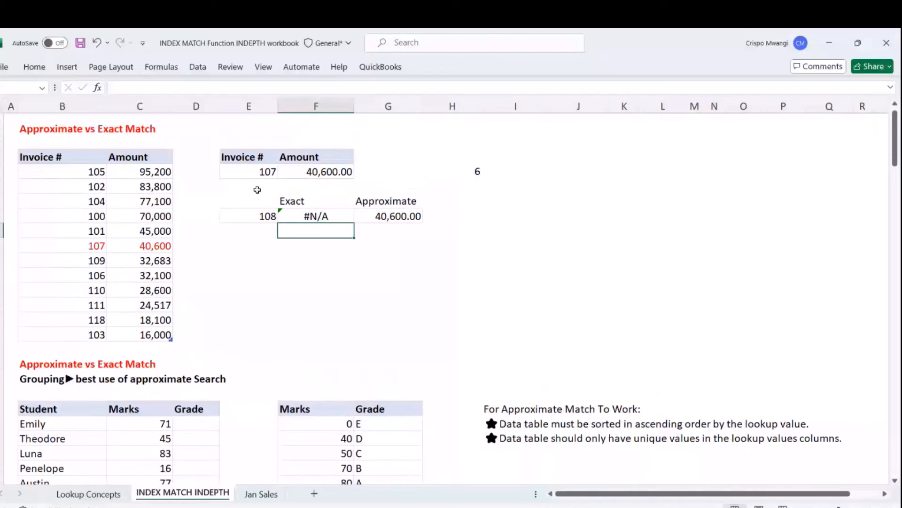
pyautogui.click(389, 215)
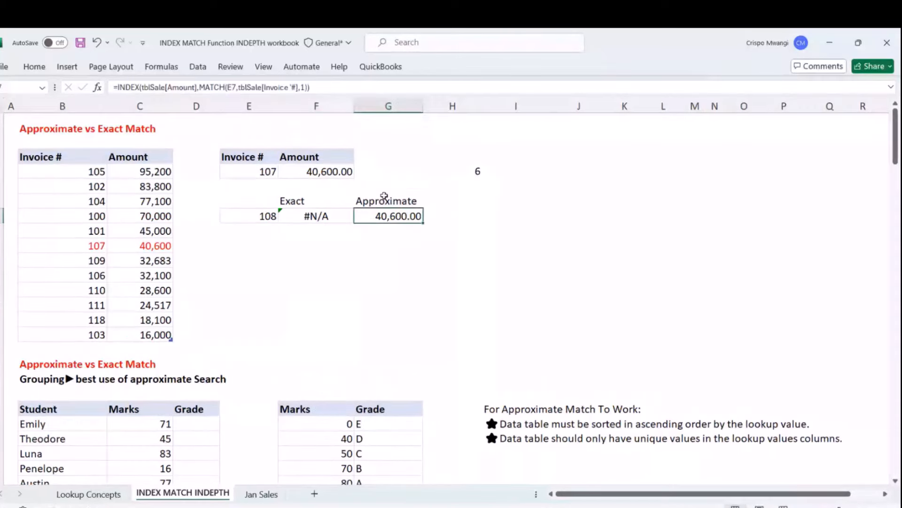
# Look over the student grade tables and customer discount tables that serve as grouping examples for approximate match.
pyautogui.scroll(-3, 379, 248)
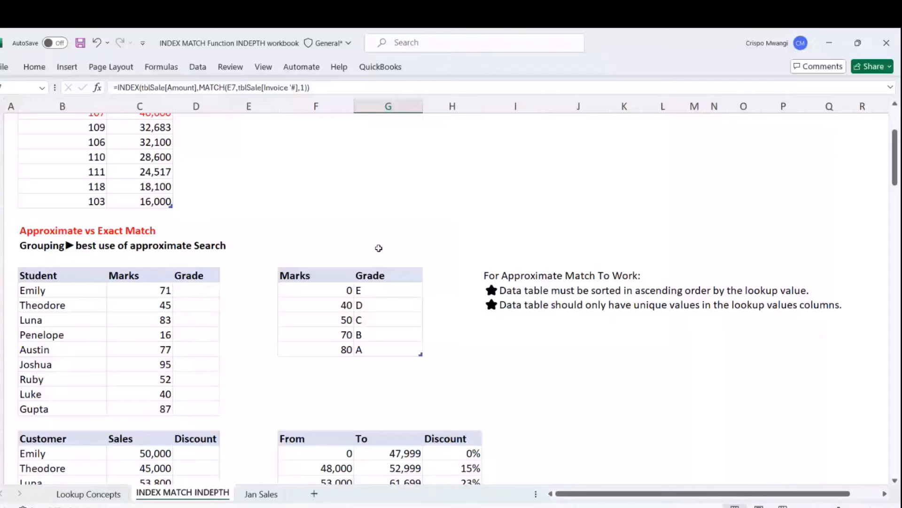
pyautogui.scroll(-4, 379, 247)
pyautogui.scroll(-2, 135, 225)
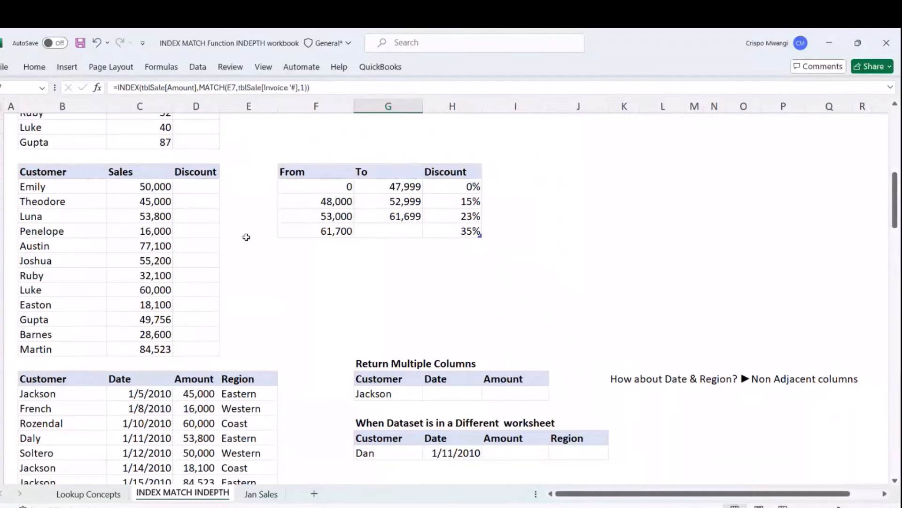
pyautogui.scroll(3, 365, 312)
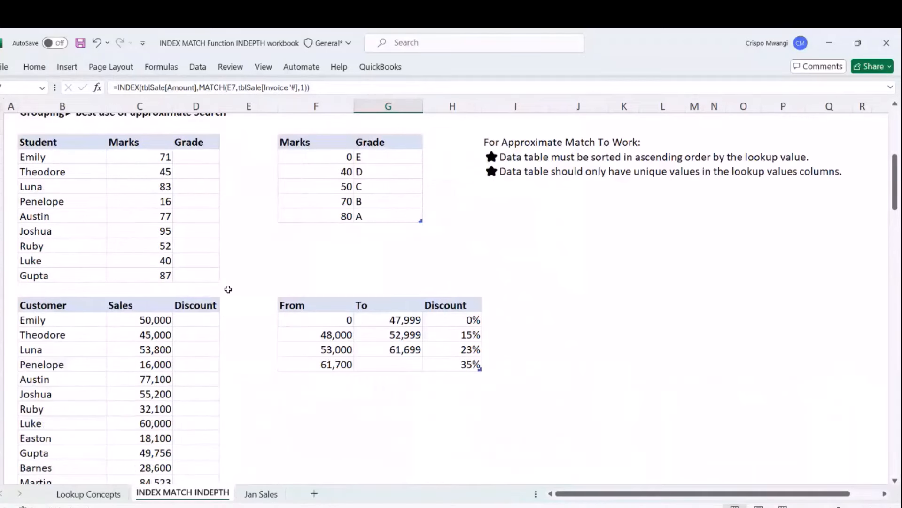
pyautogui.scroll(2, 228, 289)
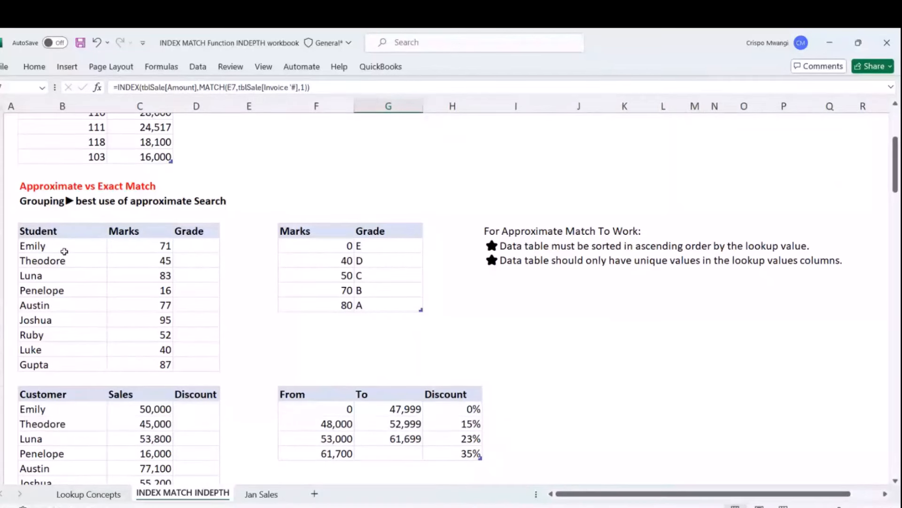
# Review the student marks, the grade lookup table and the sorting and uniqueness rules for approximate match.
pyautogui.moveTo(141, 246); pyautogui.dragTo(151, 325)
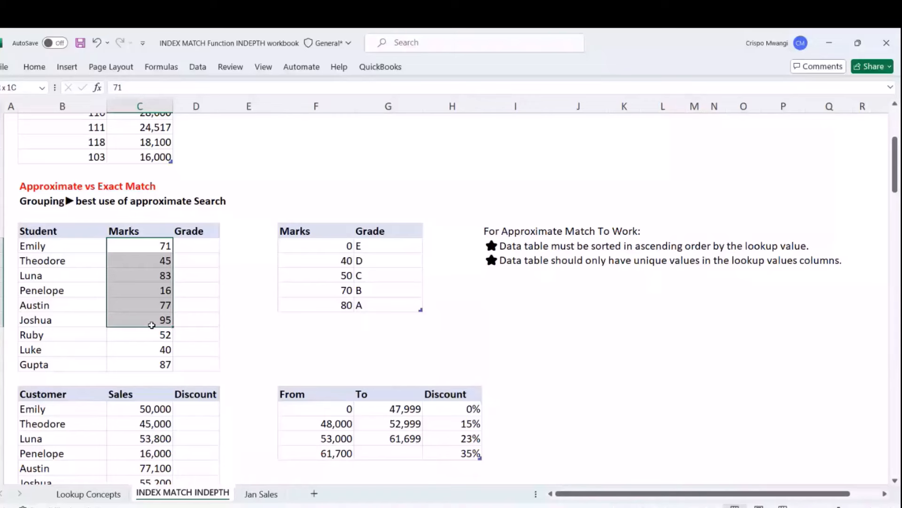
pyautogui.moveTo(320, 246); pyautogui.dragTo(413, 309)
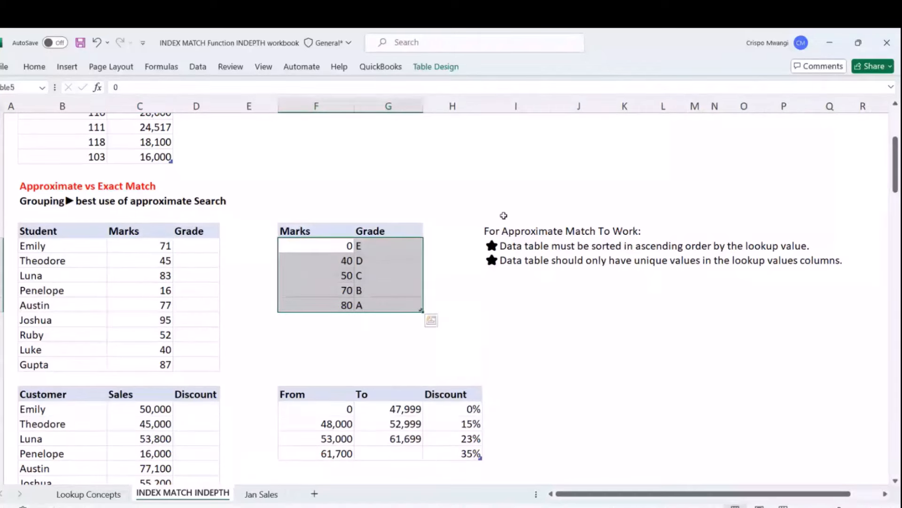
pyautogui.click(545, 230)
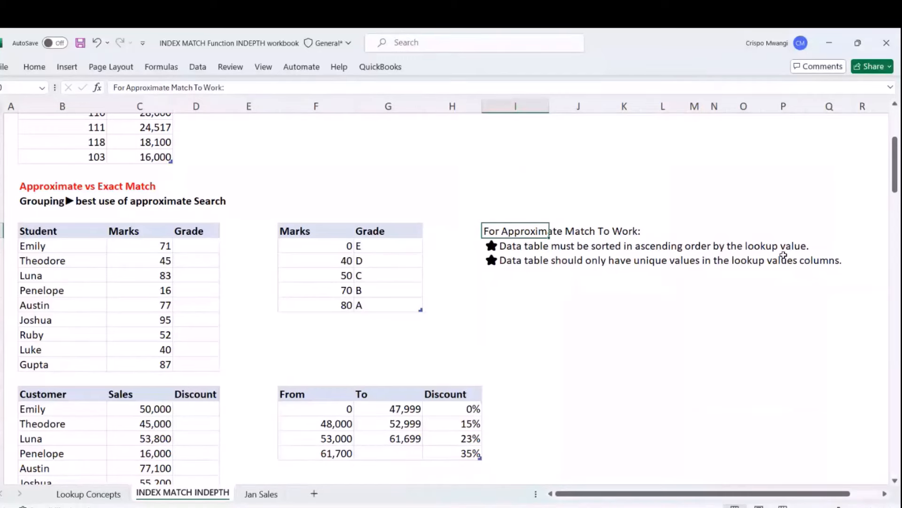
pyautogui.moveTo(331, 245); pyautogui.dragTo(332, 304)
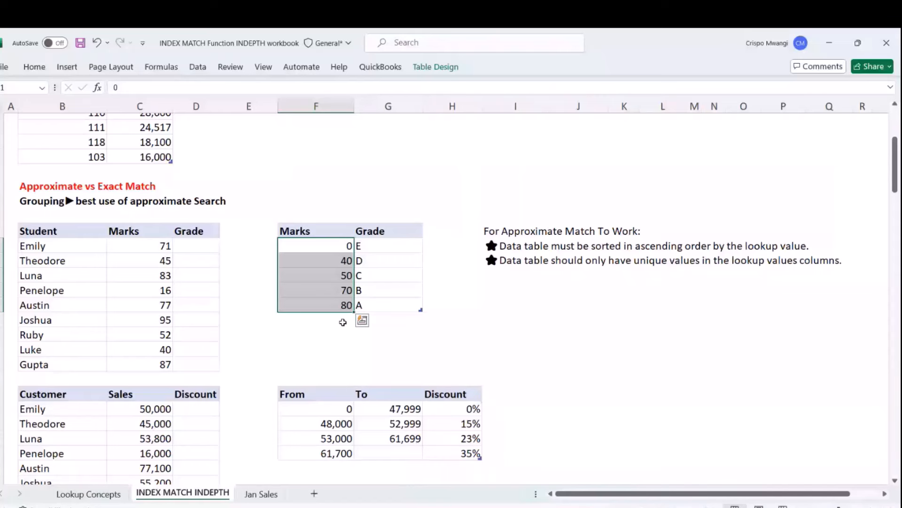
pyautogui.click(571, 262)
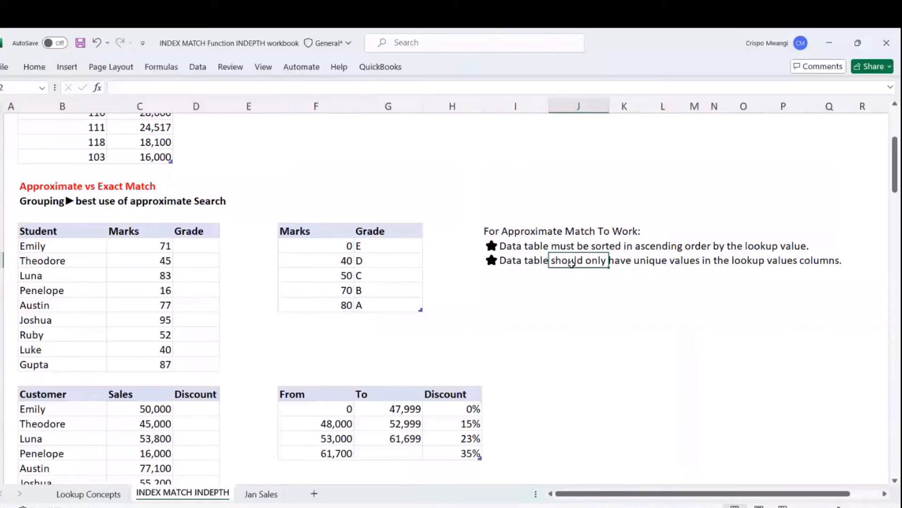
pyautogui.click(335, 293)
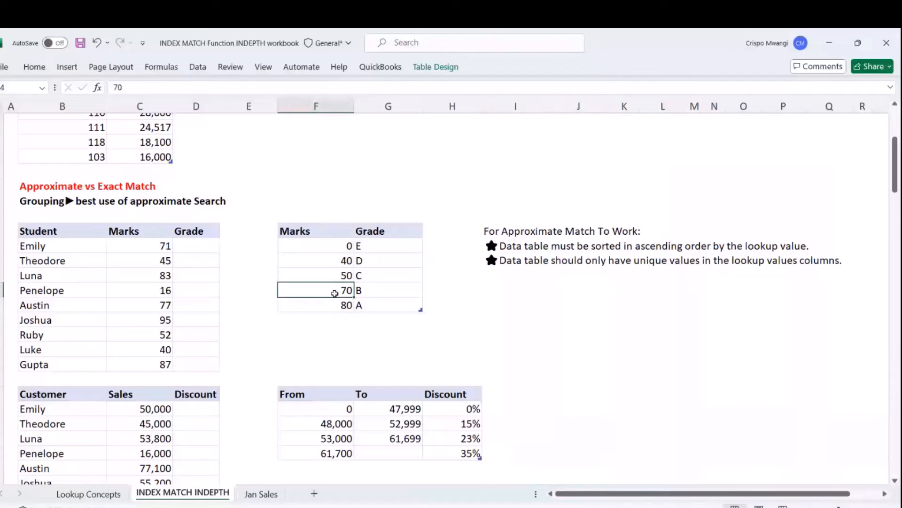
# Start an INDEX formula in the first student's Grade cell, with Table5[Grade] as the array.
pyautogui.doubleClick(204, 244)
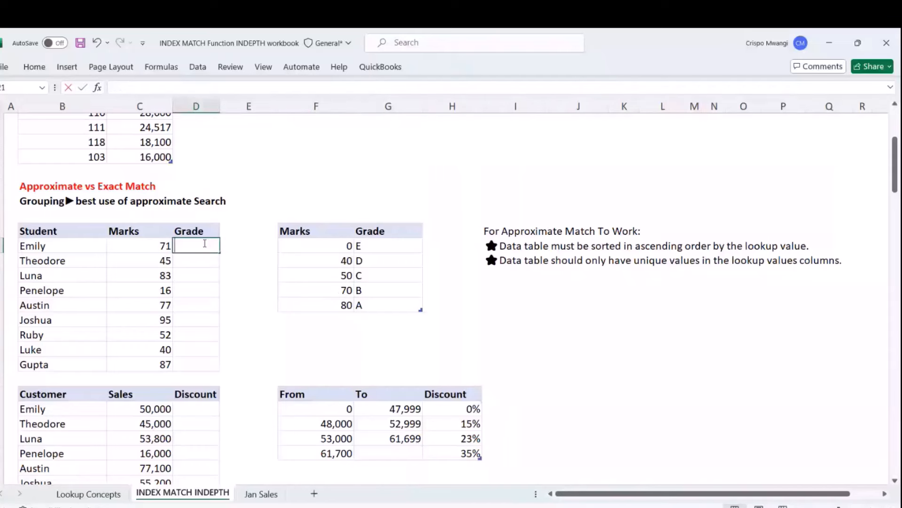
pyautogui.write('=IND')
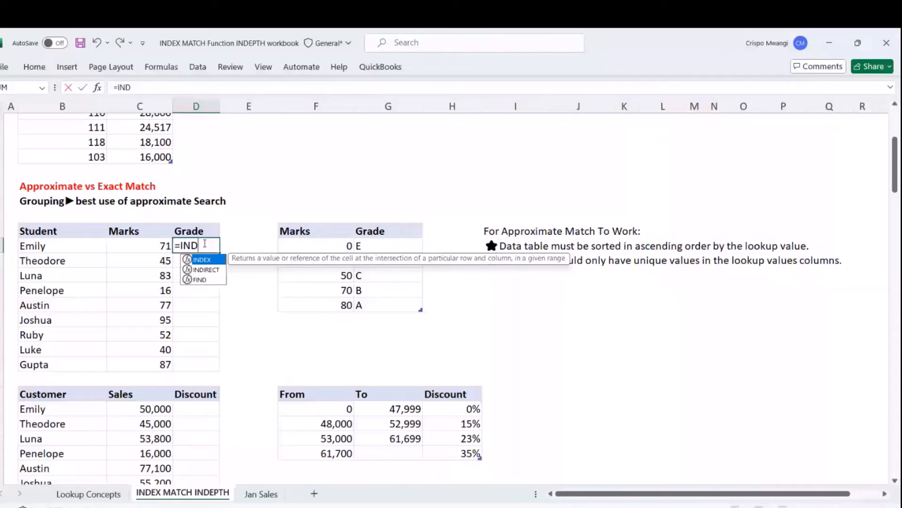
pyautogui.press('Tab')
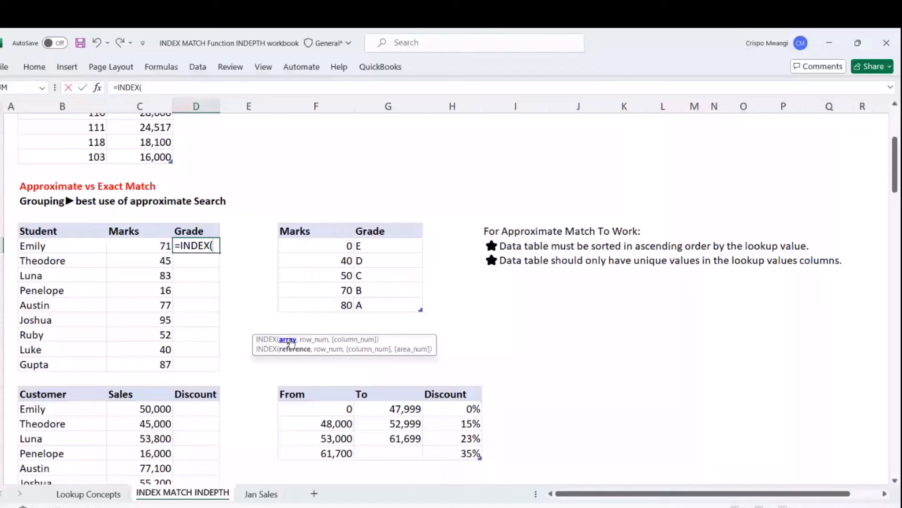
pyautogui.click(377, 222)
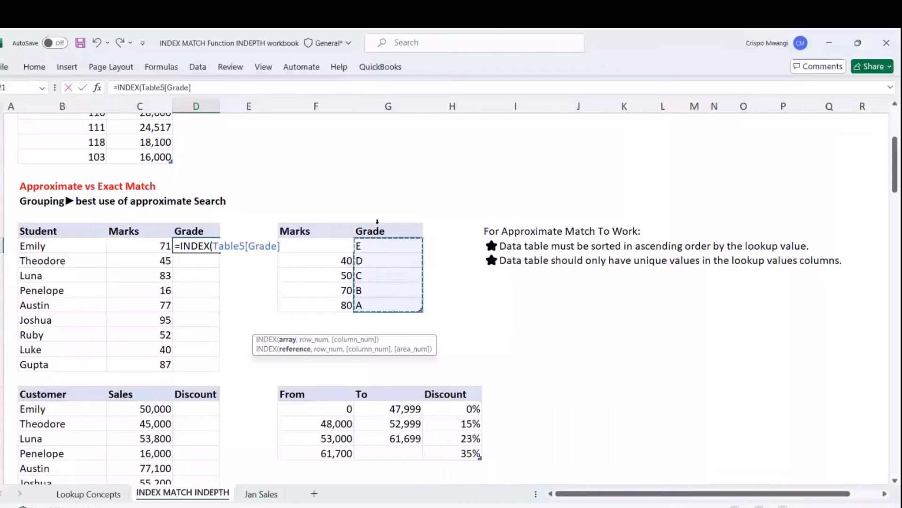
pyautogui.write(',')
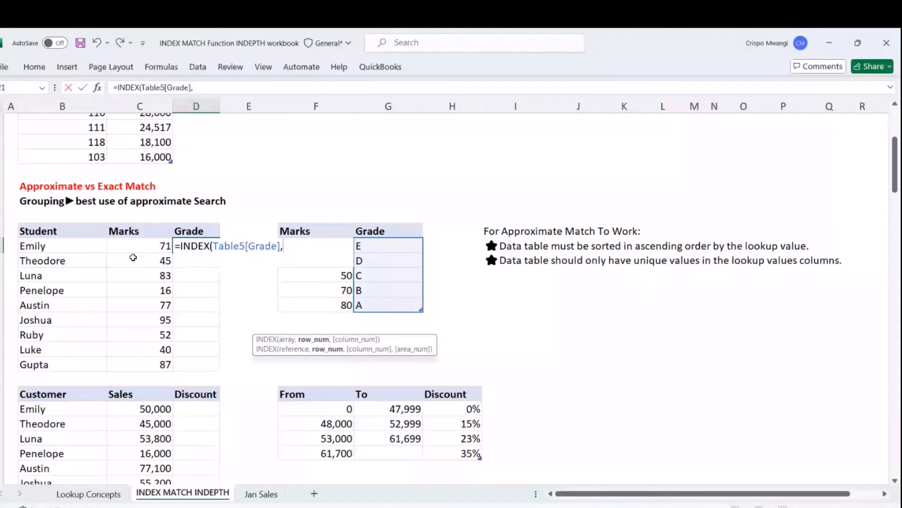
# Complete the row number with MATCH(C21,Table5[Marks],1), close the INDEX formula and commit it.
pyautogui.write('MA')
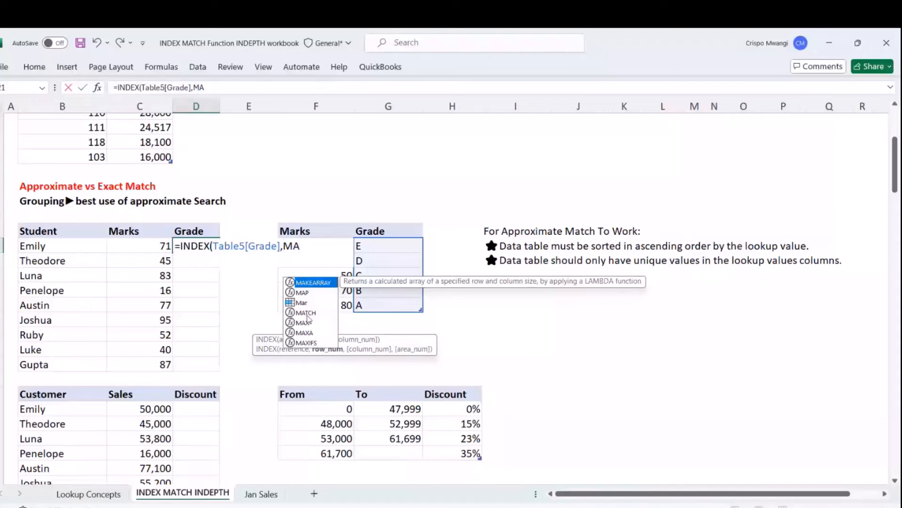
pyautogui.doubleClick(306, 312)
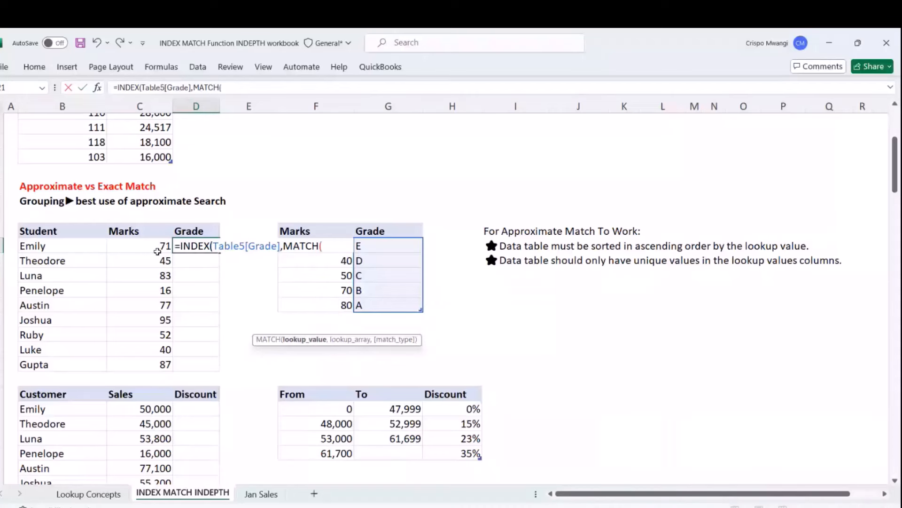
pyautogui.click(156, 247)
pyautogui.write(',')
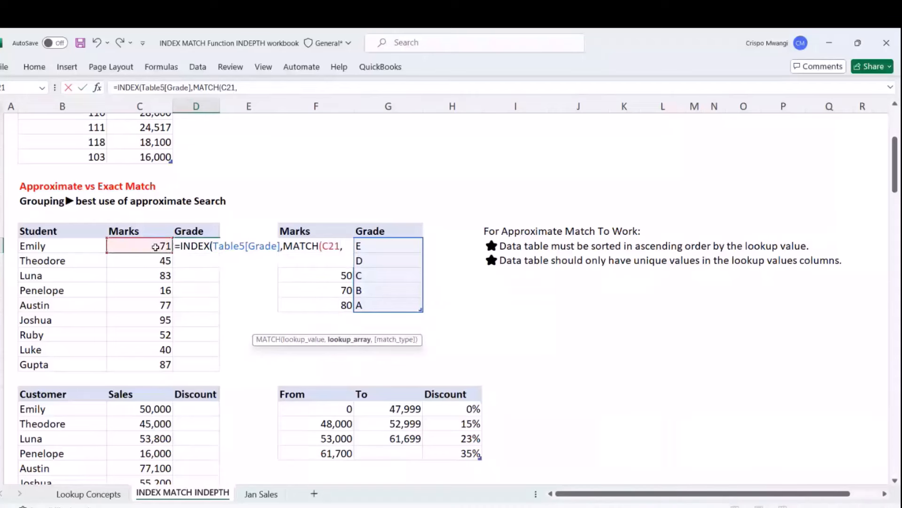
pyautogui.click(320, 231)
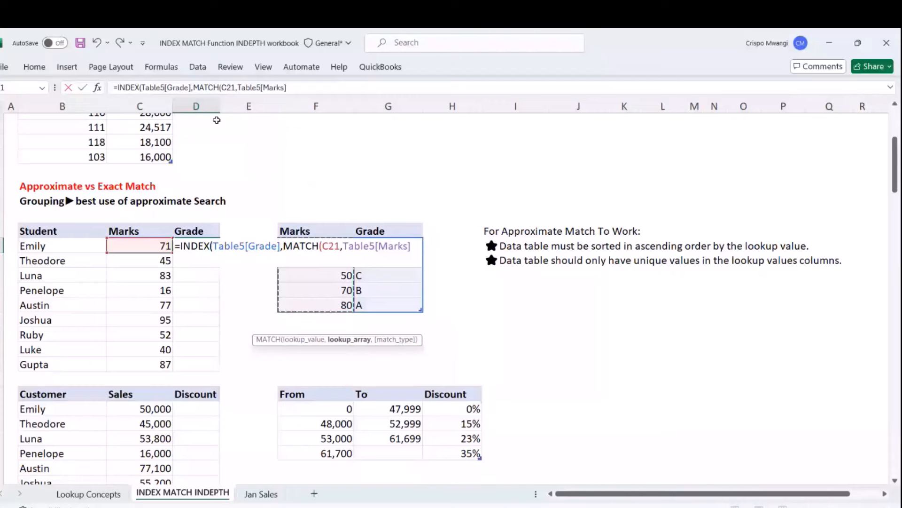
pyautogui.click(296, 90)
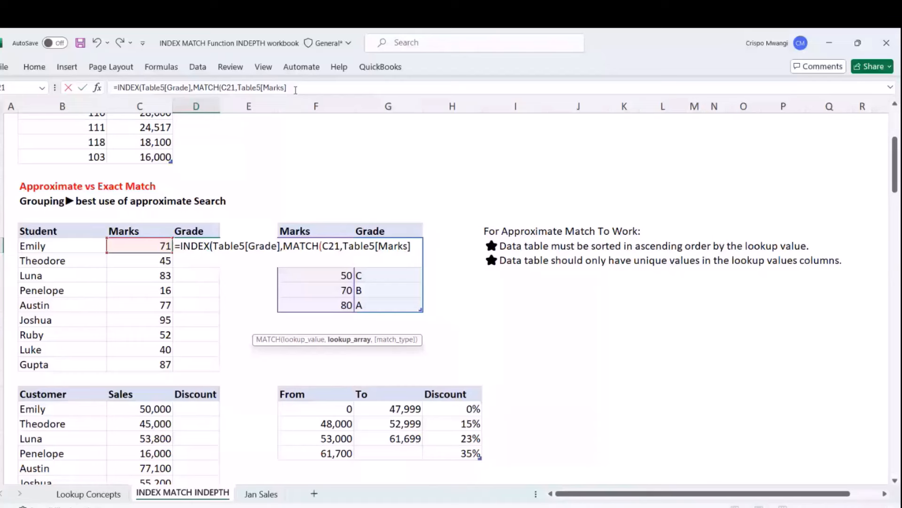
pyautogui.write(',')
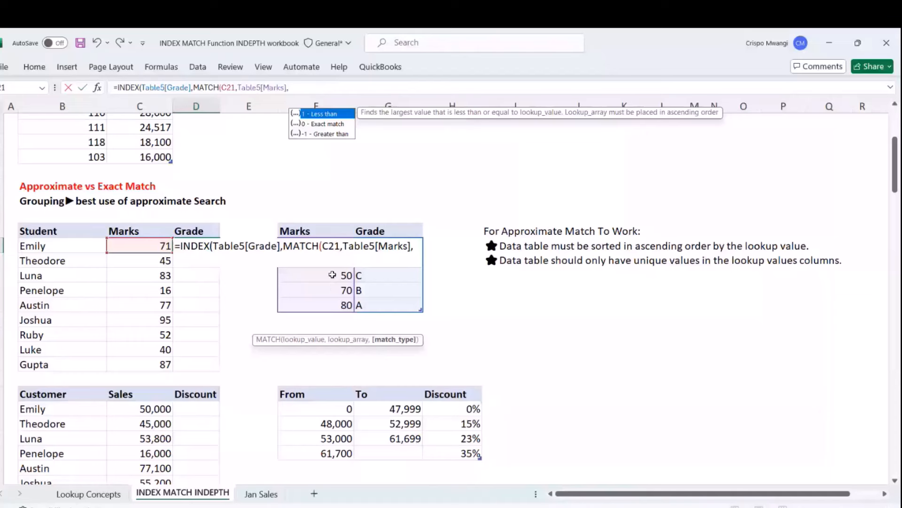
pyautogui.write('1)')
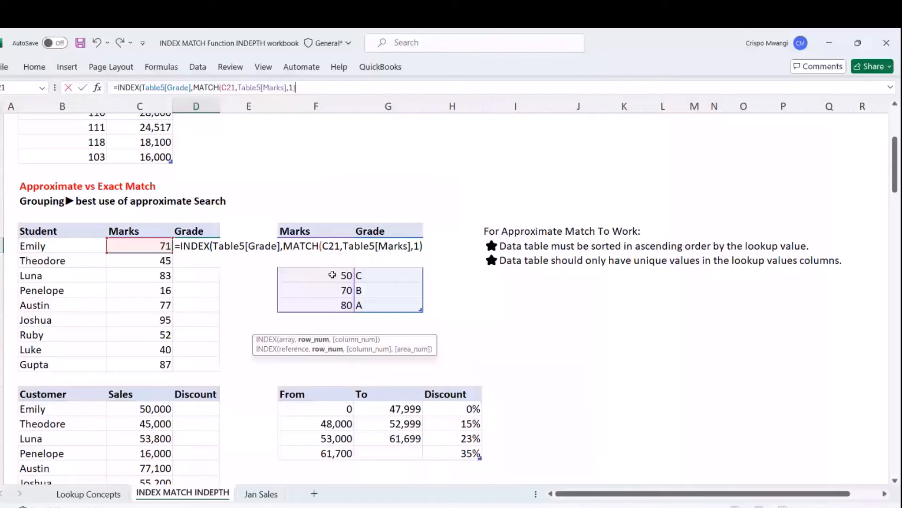
pyautogui.write(')')
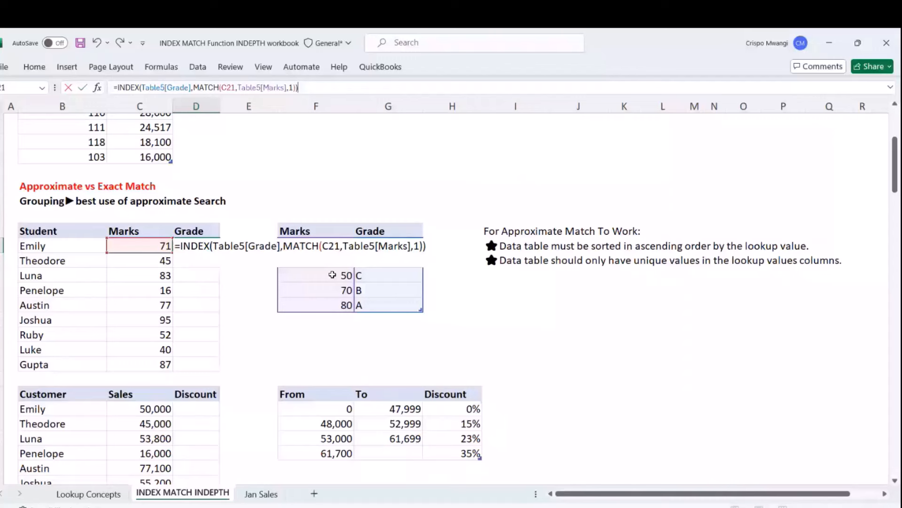
pyautogui.hotkey('ctrl', 'Return')
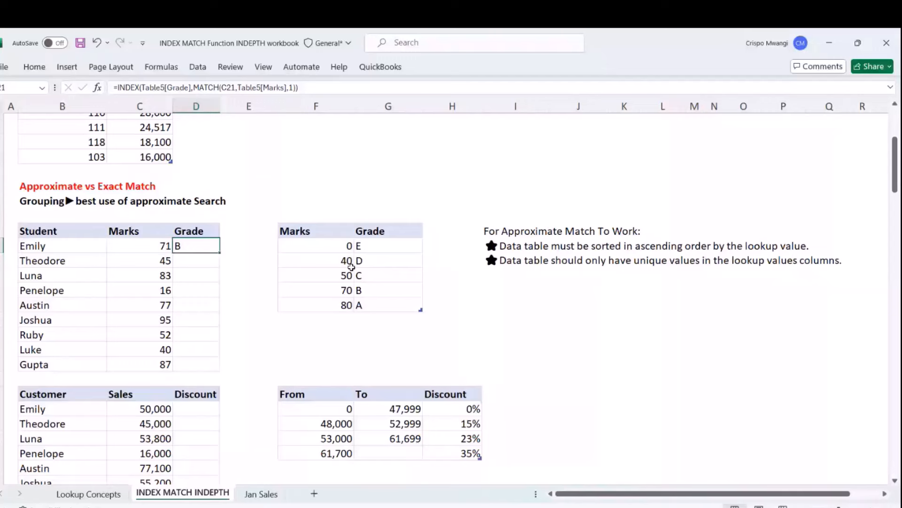
# Fill the grade formula from D21 down the student table's Grade column.
pyautogui.press('Left')
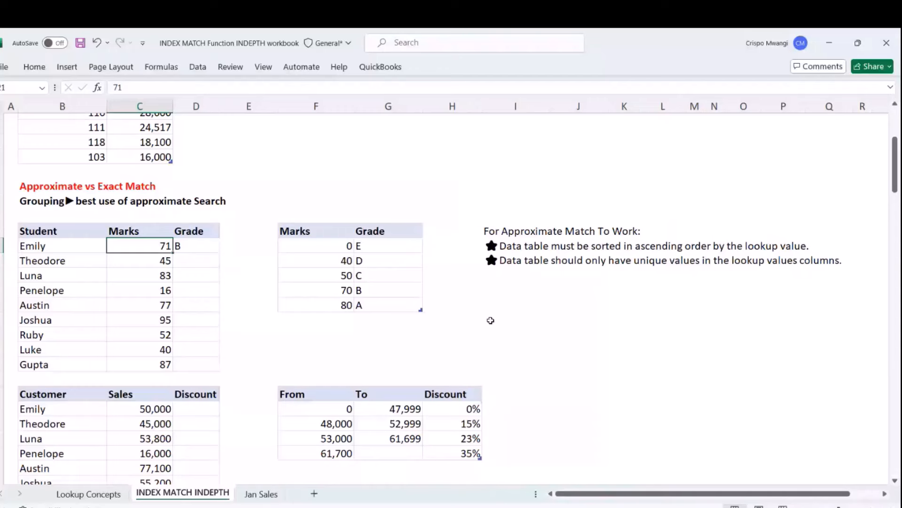
pyautogui.press('Right')
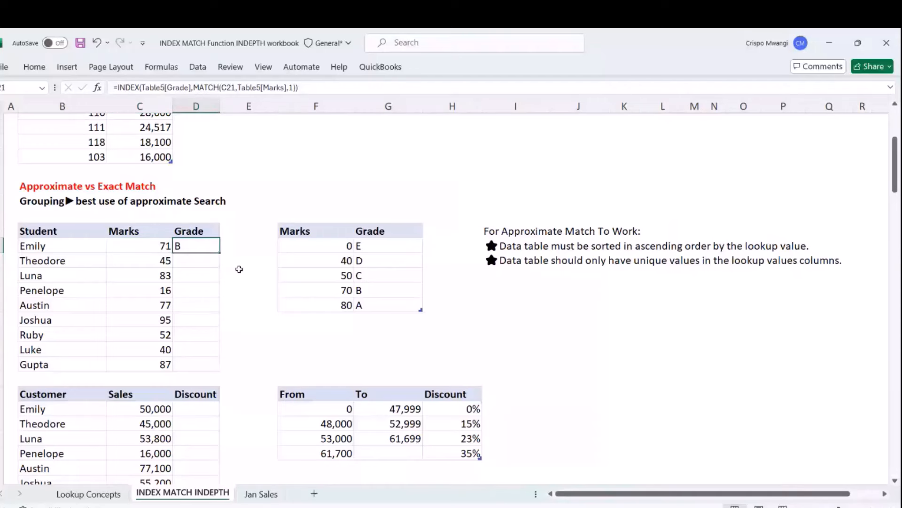
pyautogui.doubleClick(219, 253)
# Check the fourth student's grade formula against the rows for 0 and 40 marks in the grade lookup table.
pyautogui.click(198, 287)
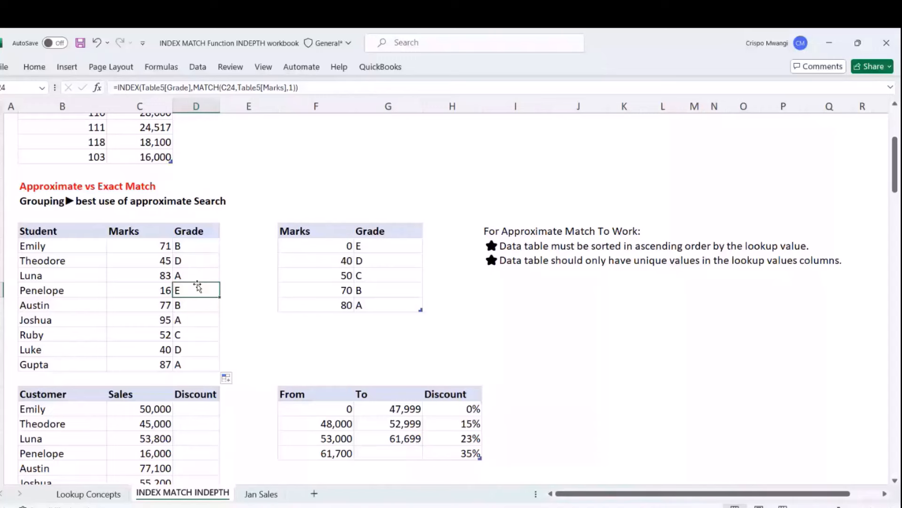
pyautogui.click(348, 247)
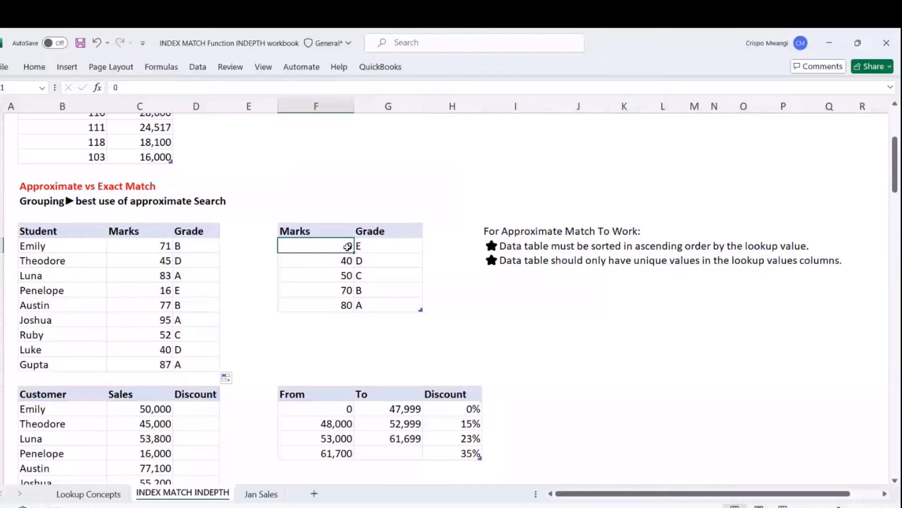
pyautogui.press('Right')
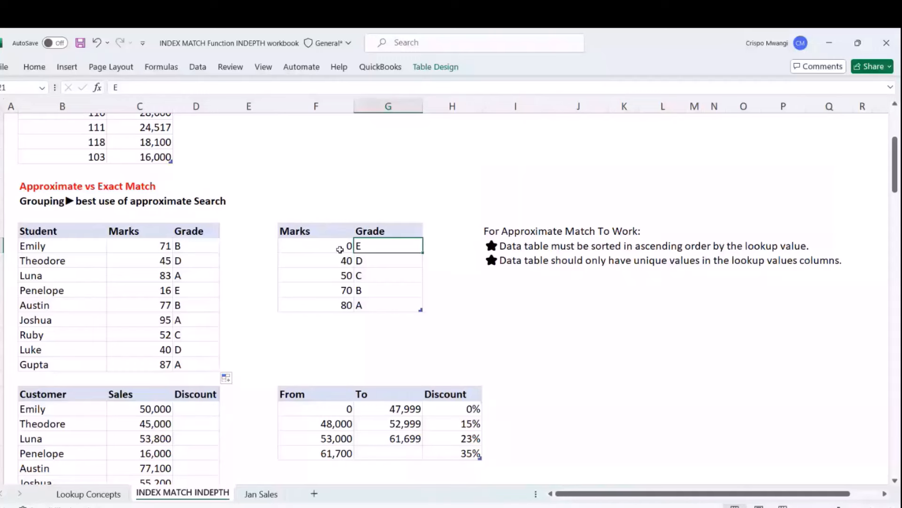
pyautogui.click(325, 247)
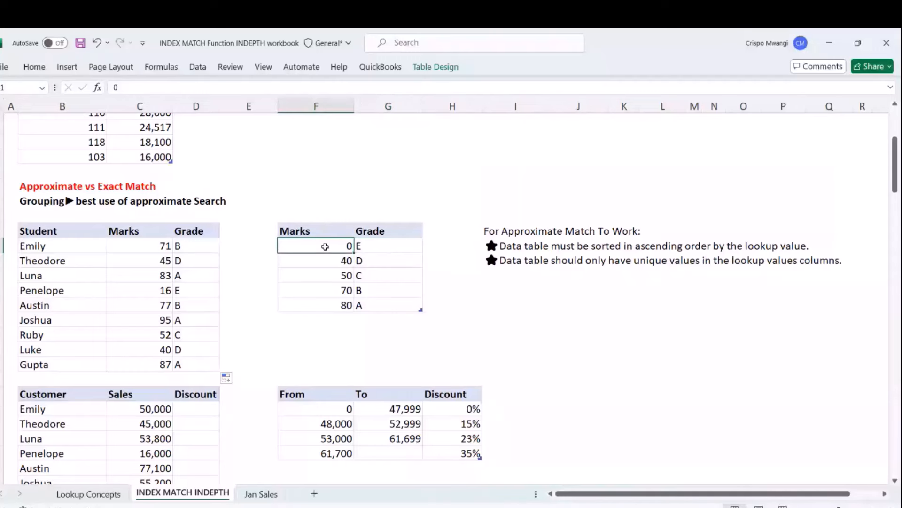
pyautogui.press('Return')
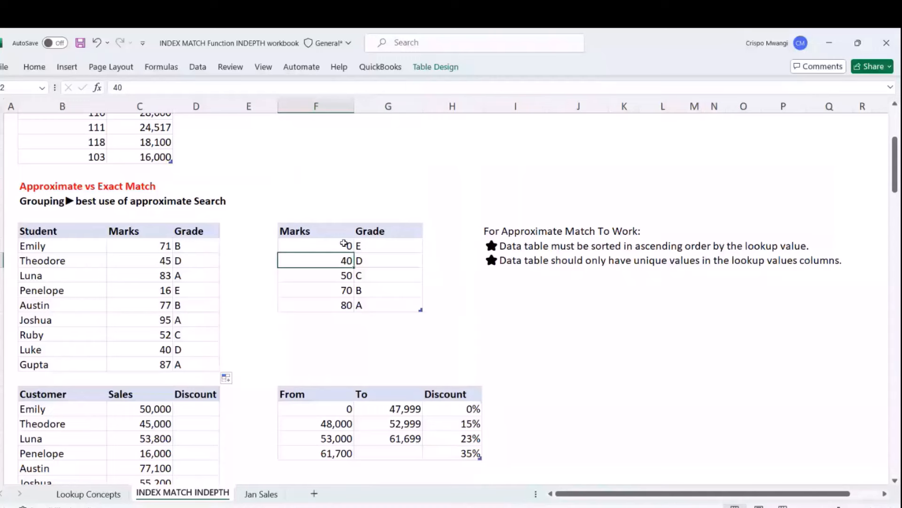
pyautogui.click(386, 249)
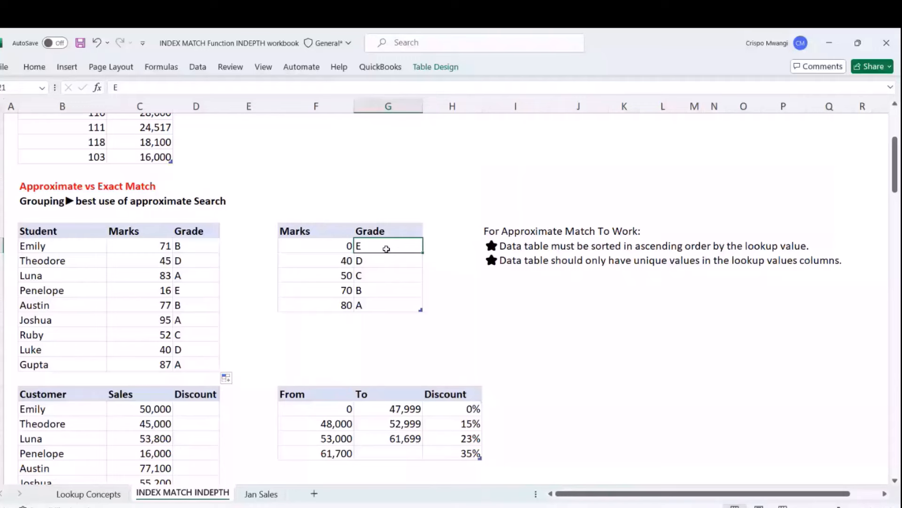
# Examine the customer sales, their Discount column and the From/To bands in the discount lookup table.
pyautogui.scroll(-4, 187, 260)
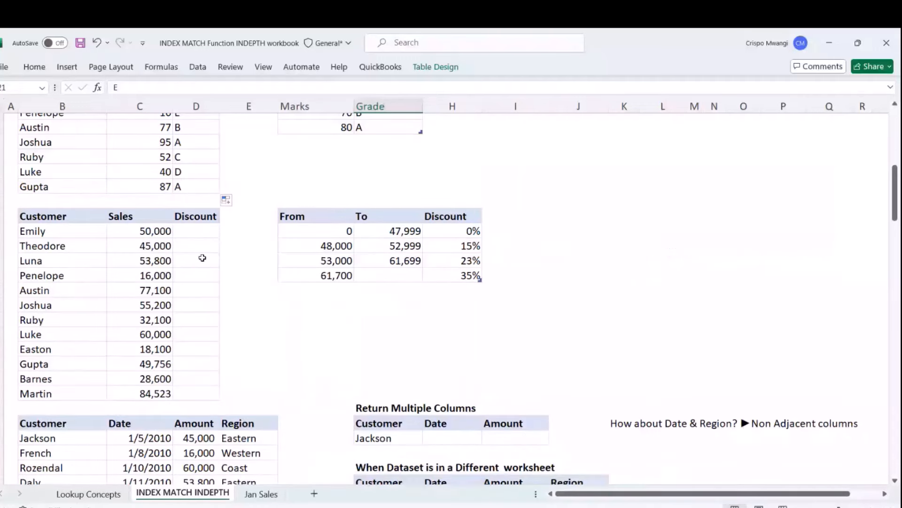
pyautogui.click(194, 228)
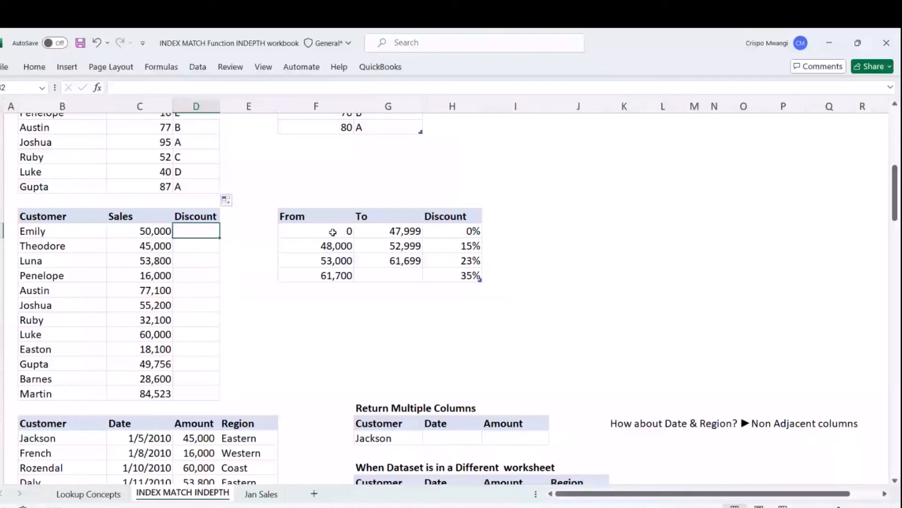
pyautogui.click(472, 233)
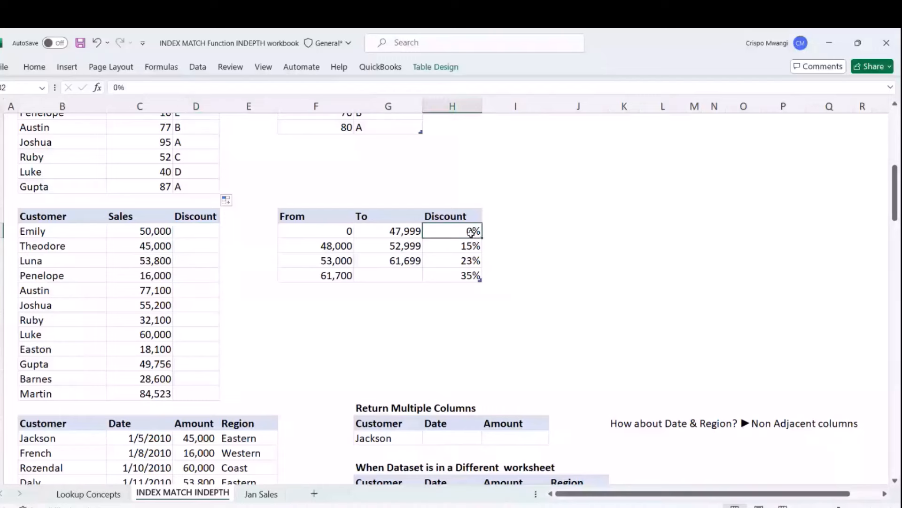
pyautogui.click(398, 246)
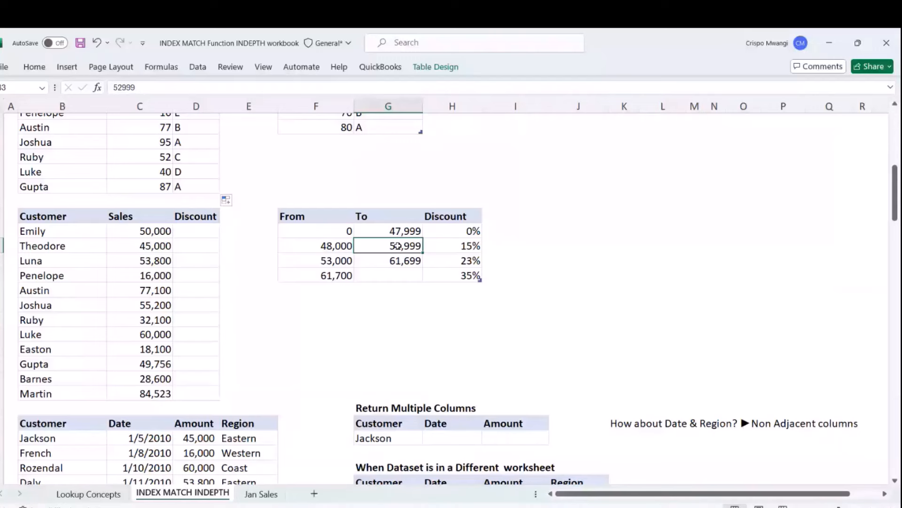
pyautogui.click(146, 233)
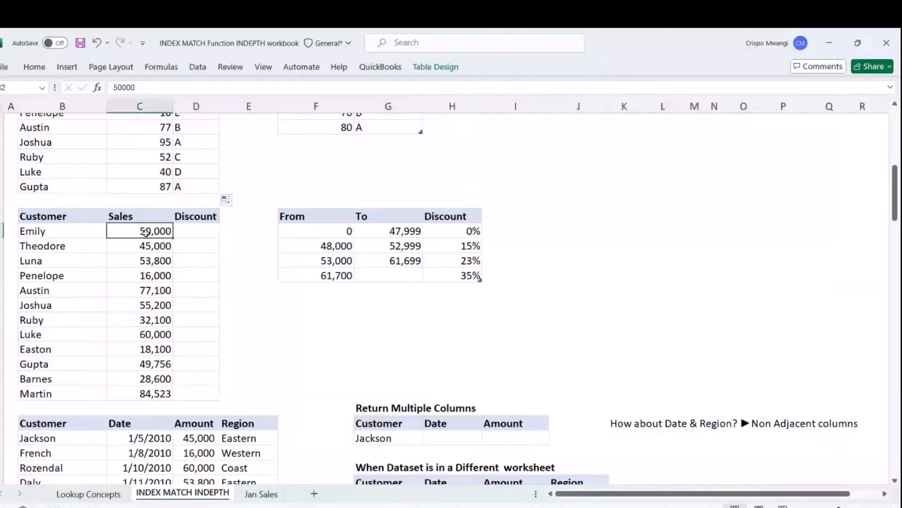
pyautogui.moveTo(196, 231); pyautogui.dragTo(203, 394)
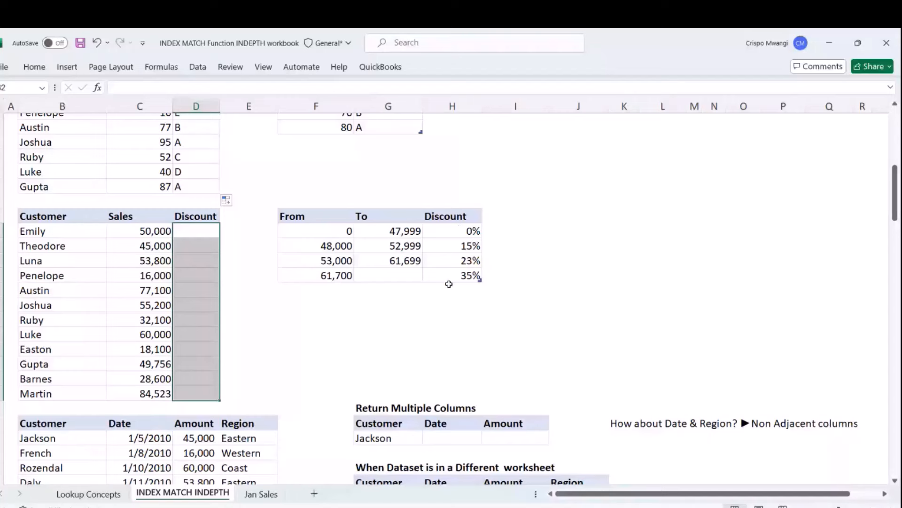
pyautogui.click(188, 235)
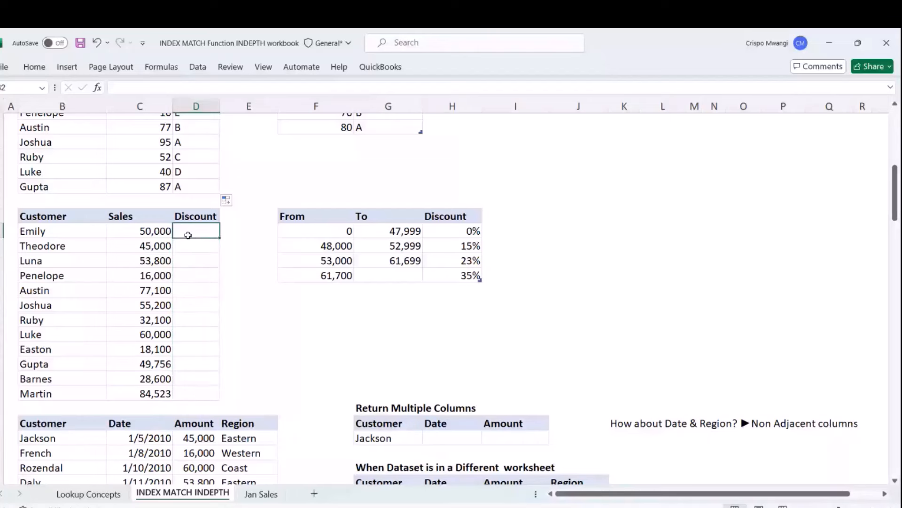
# Start an INDEX formula in the first customer's Discount cell, D32, with tblDiscount[Discount] as the array.
pyautogui.write('=')
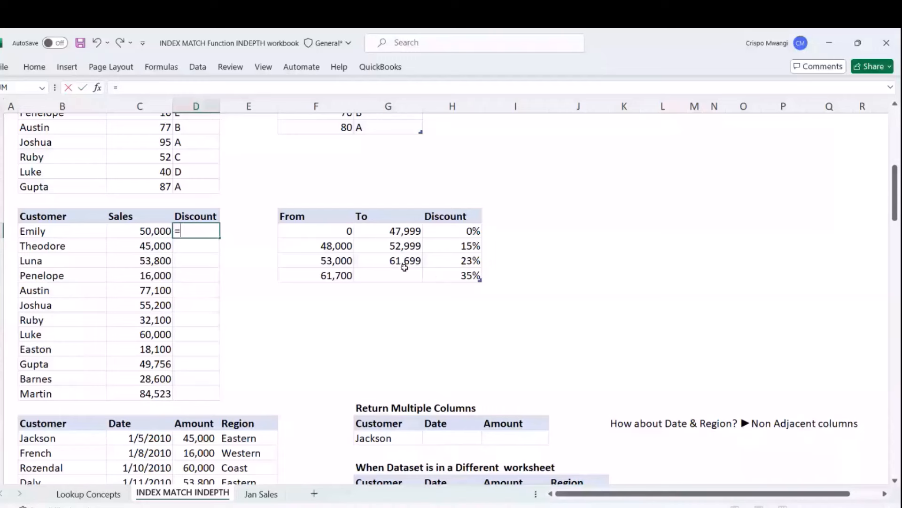
pyautogui.write('INDE')
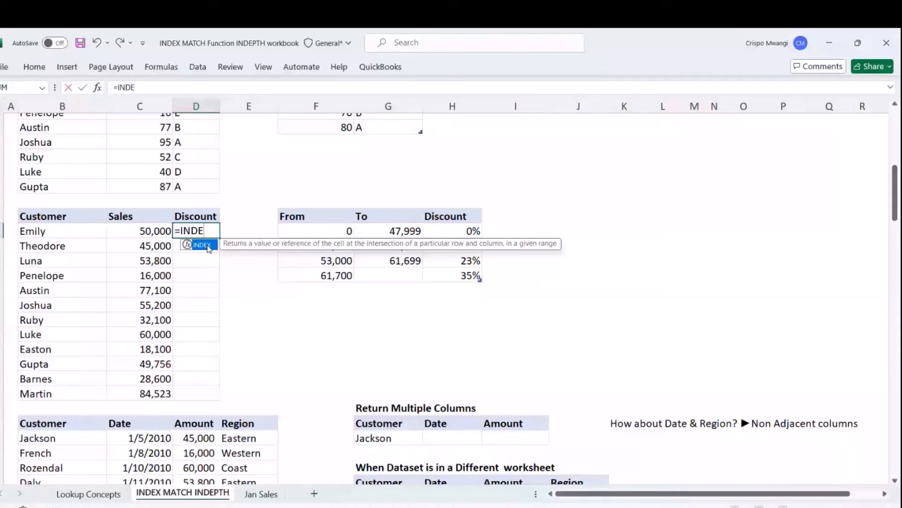
pyautogui.doubleClick(202, 245)
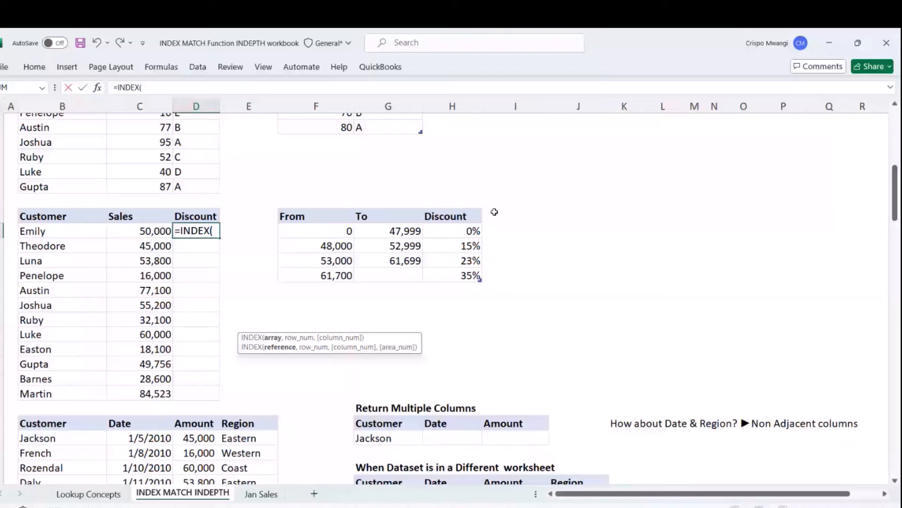
pyautogui.click(453, 207)
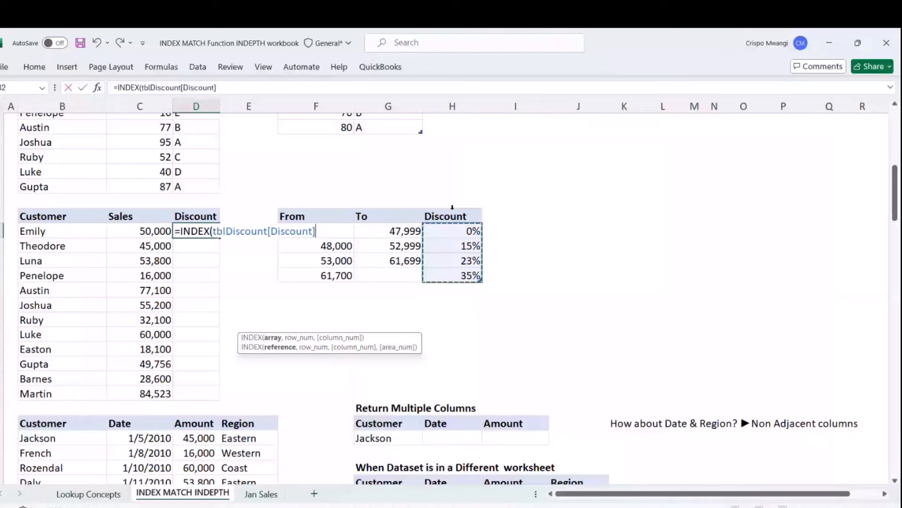
pyautogui.write(',')
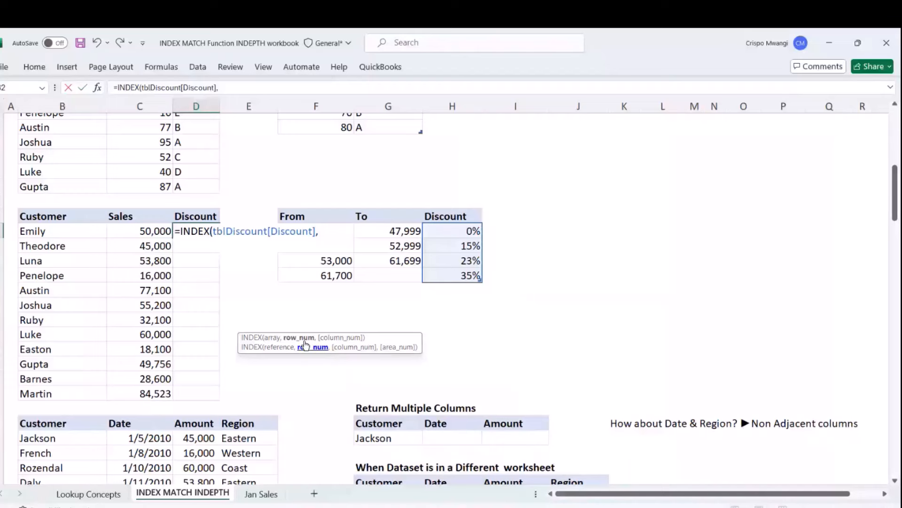
# Complete the row number with MATCH(C32,tblDiscount[From],1), close the INDEX formula and commit it.
pyautogui.write('MA')
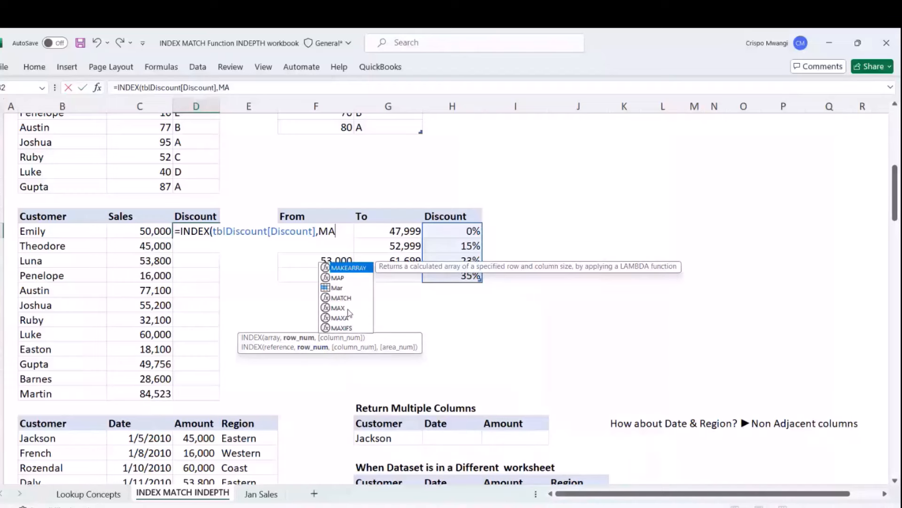
pyautogui.write('TCH(')
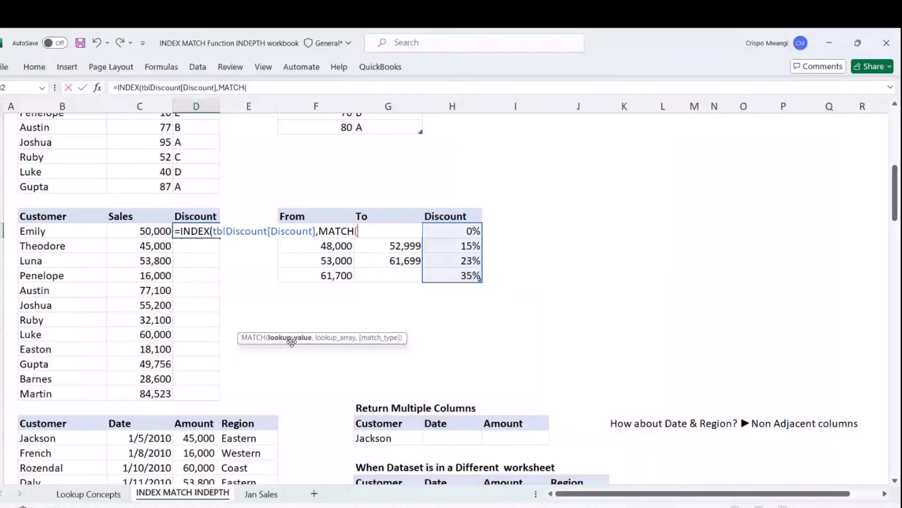
pyautogui.click(147, 231)
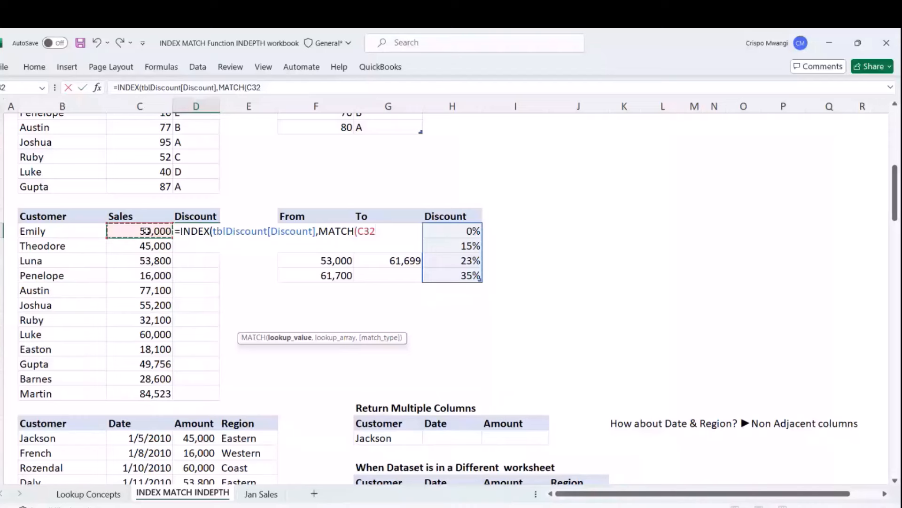
pyautogui.write(',')
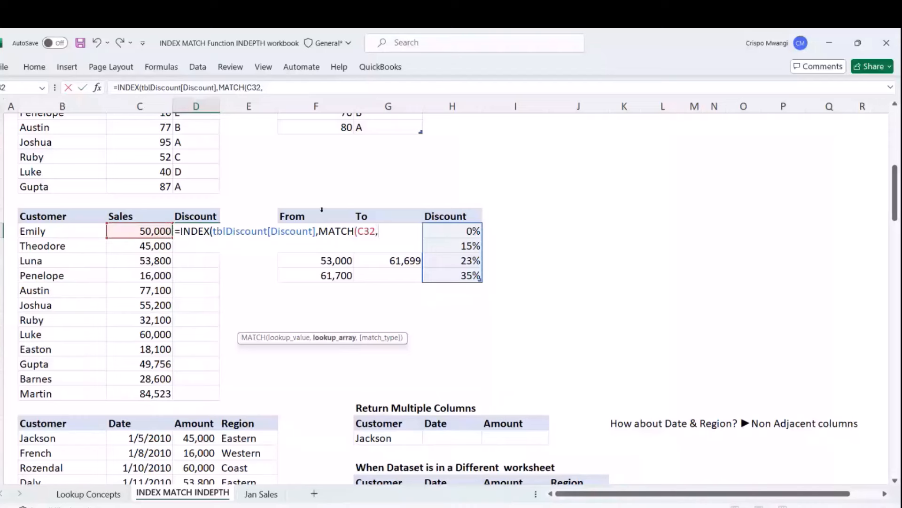
pyautogui.click(322, 209)
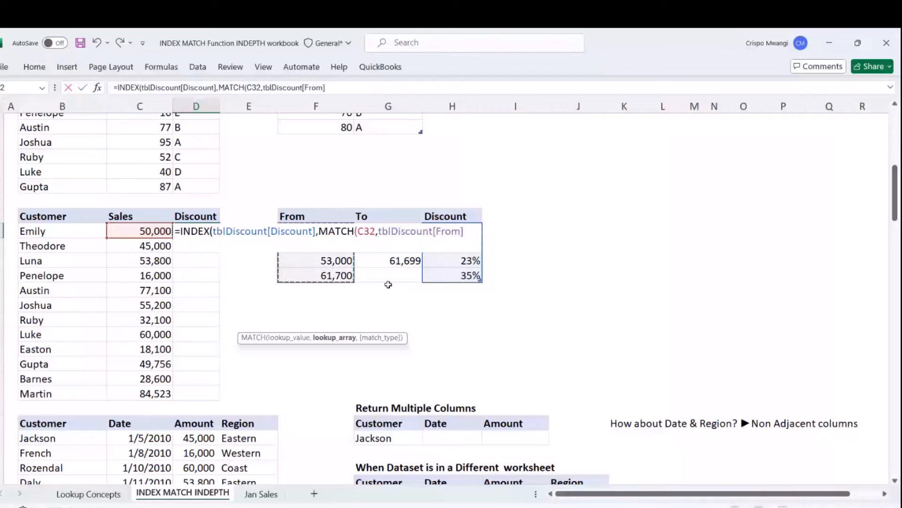
pyautogui.write(',')
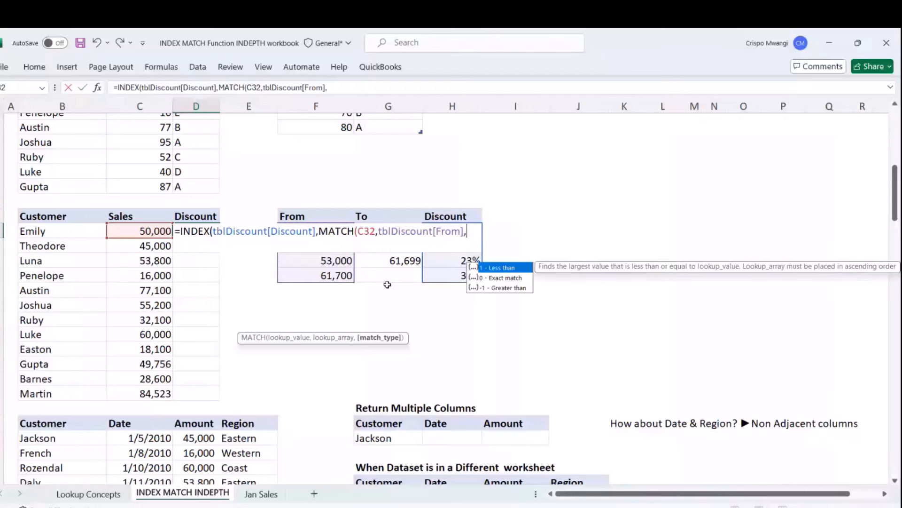
pyautogui.write('1)')
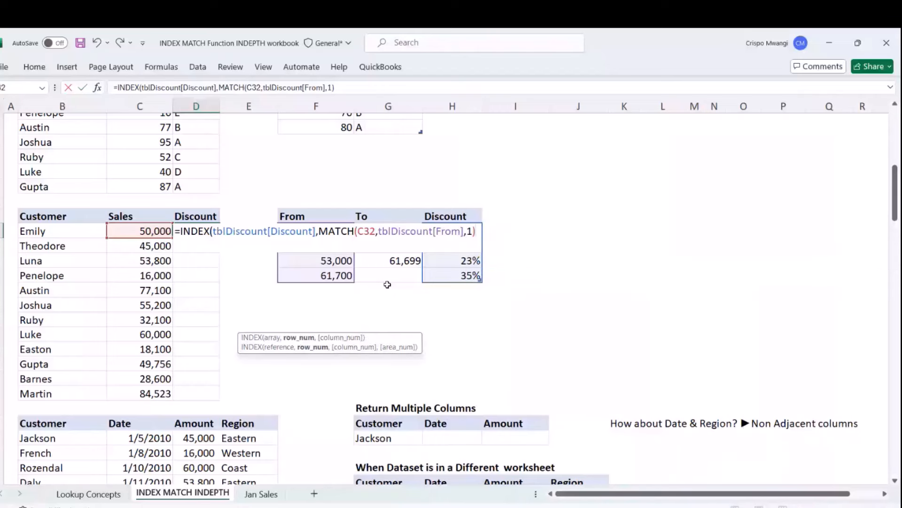
pyautogui.write(')')
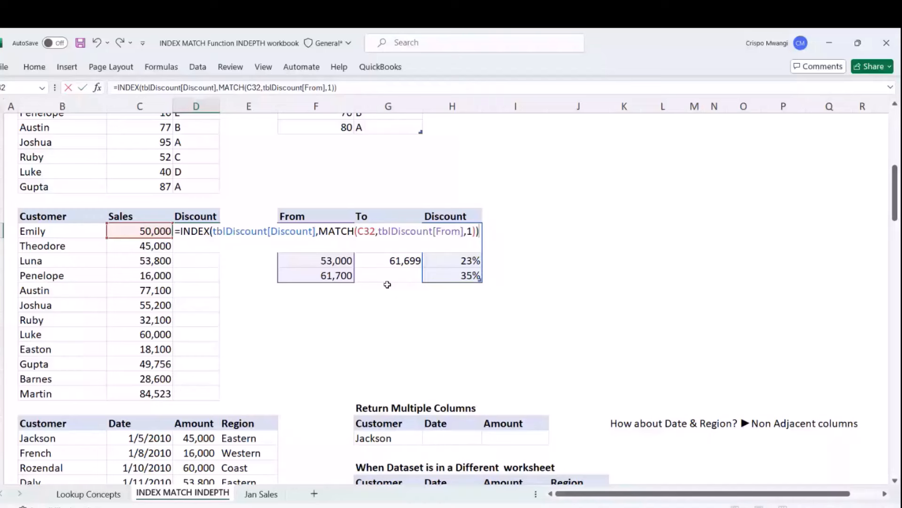
pyautogui.press('BackSpace')
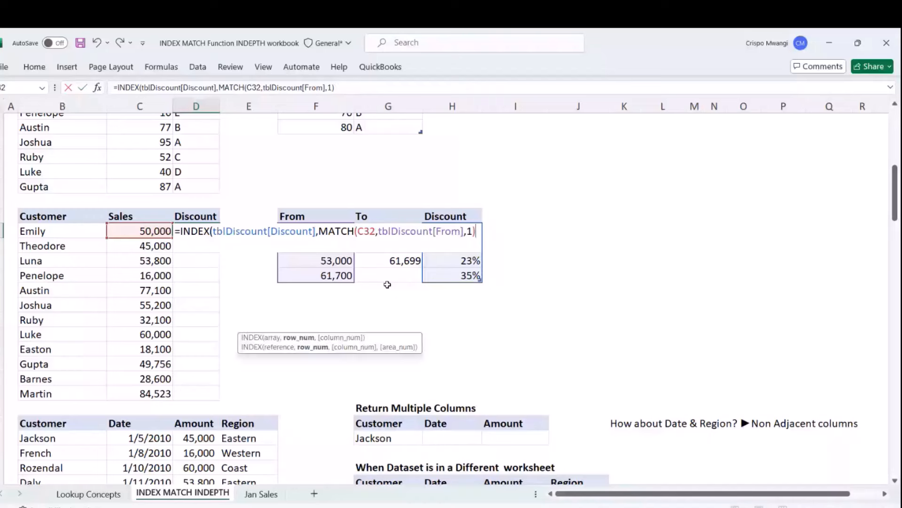
pyautogui.press('Return')
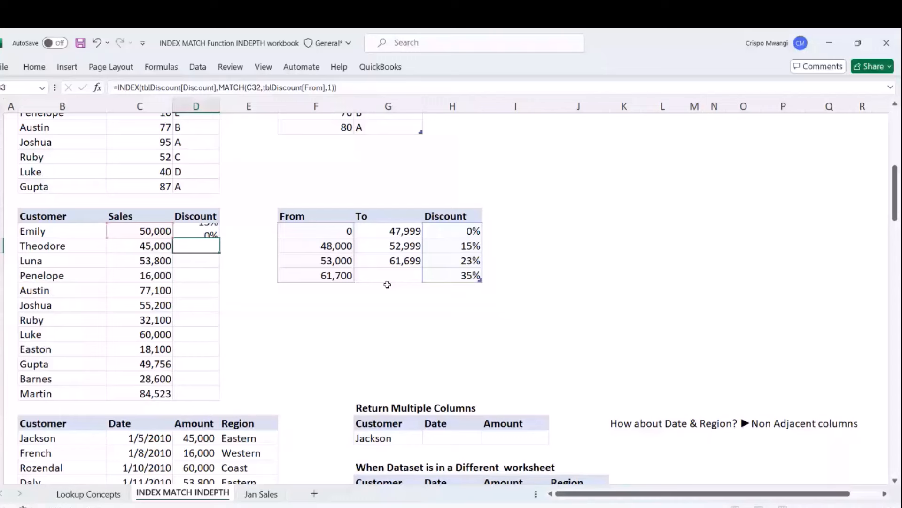
# Compare the first customer's sales with the 48,000 and 53,000 thresholds in the discount lookup table's From column.
pyautogui.click(139, 232)
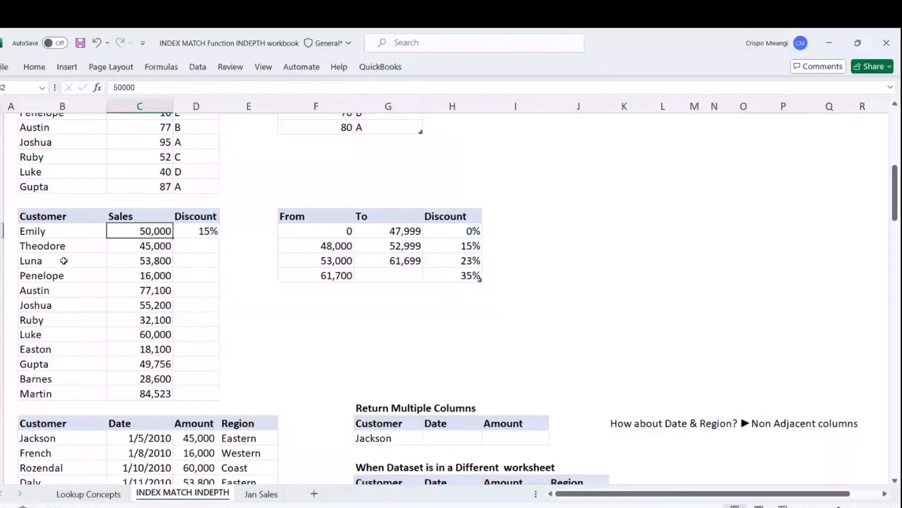
pyautogui.click(329, 246)
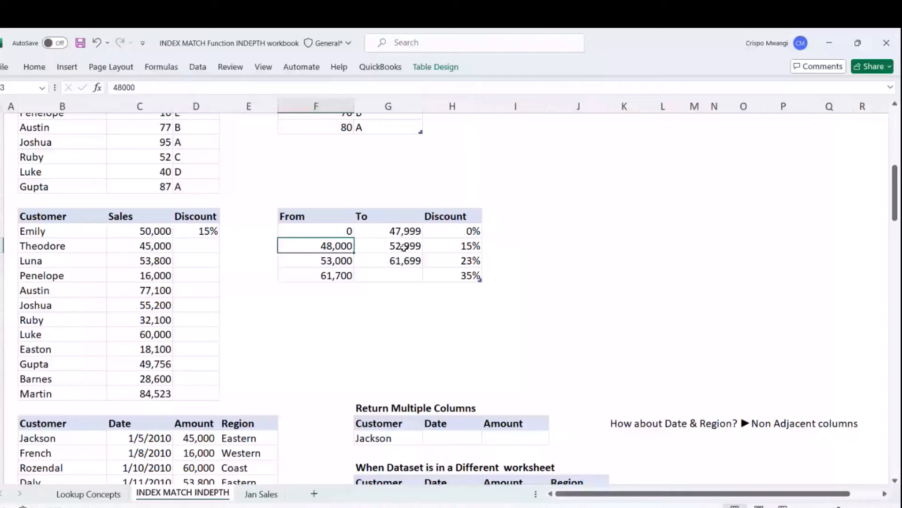
pyautogui.click(404, 247)
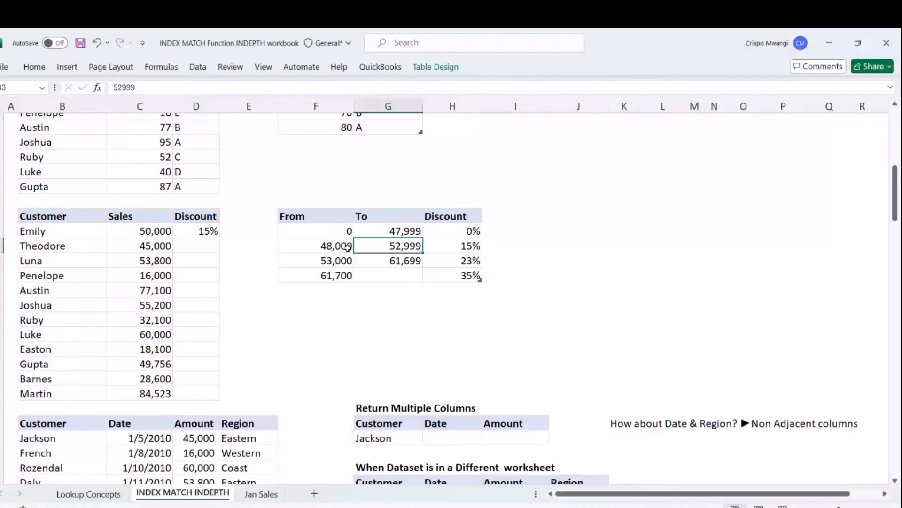
pyautogui.doubleClick(316, 210)
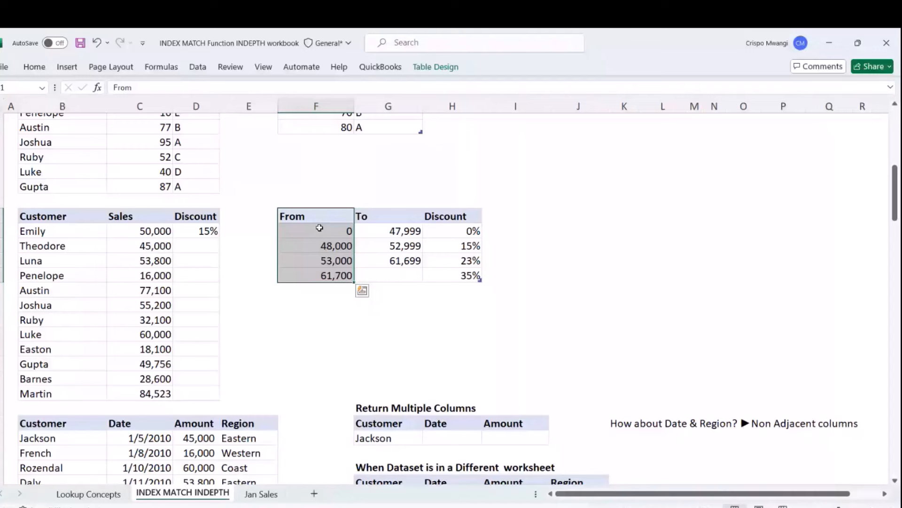
pyautogui.click(161, 234)
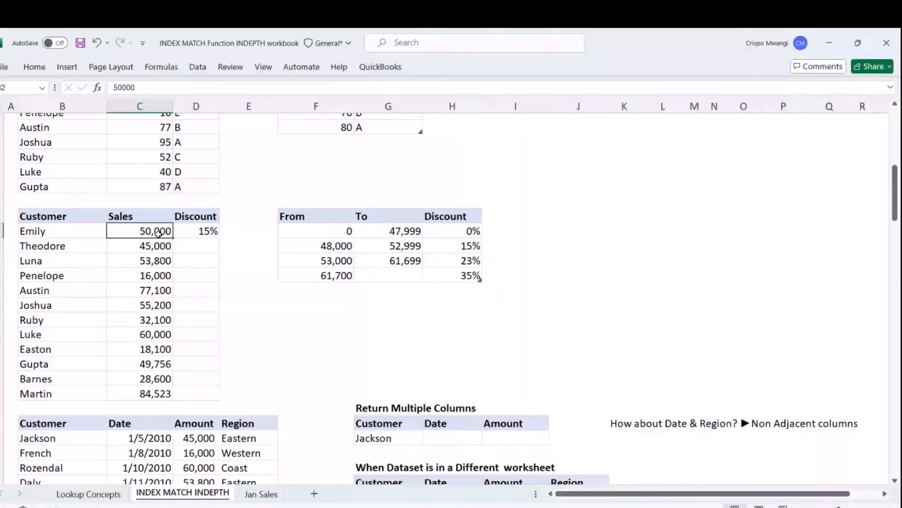
pyautogui.click(309, 248)
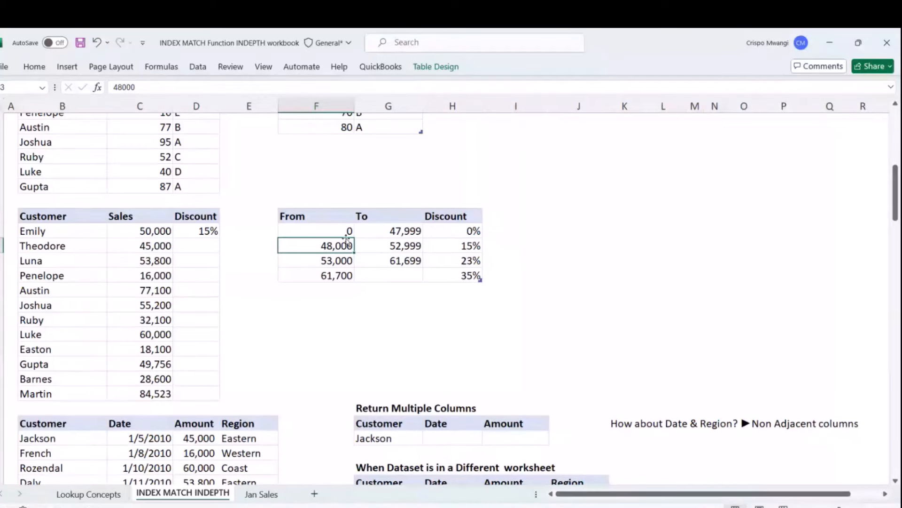
pyautogui.click(343, 263)
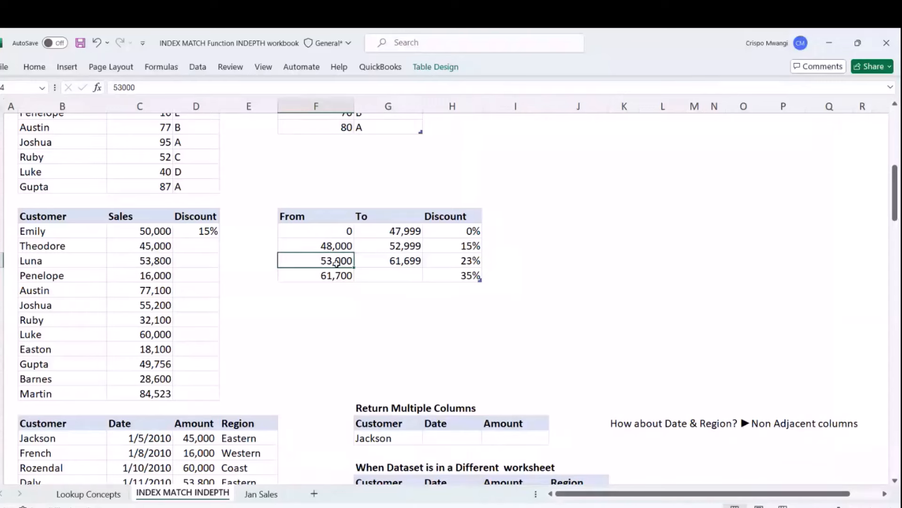
pyautogui.press('Up')
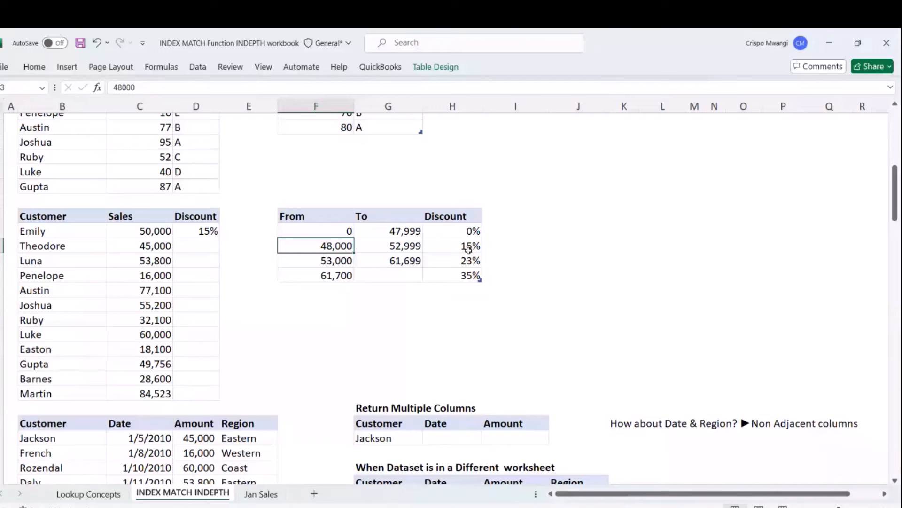
# Fill the discount formula from D32 down the customer table's Discount column.
pyautogui.click(196, 232)
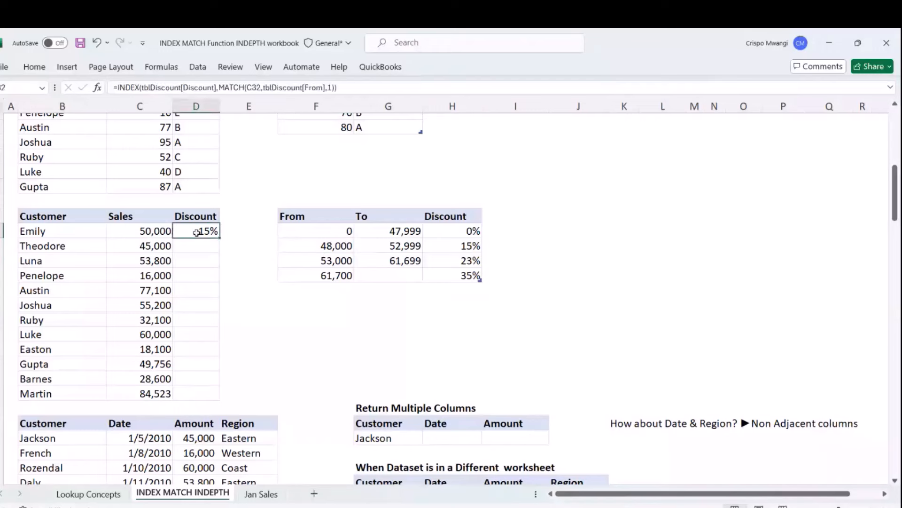
pyautogui.doubleClick(220, 238)
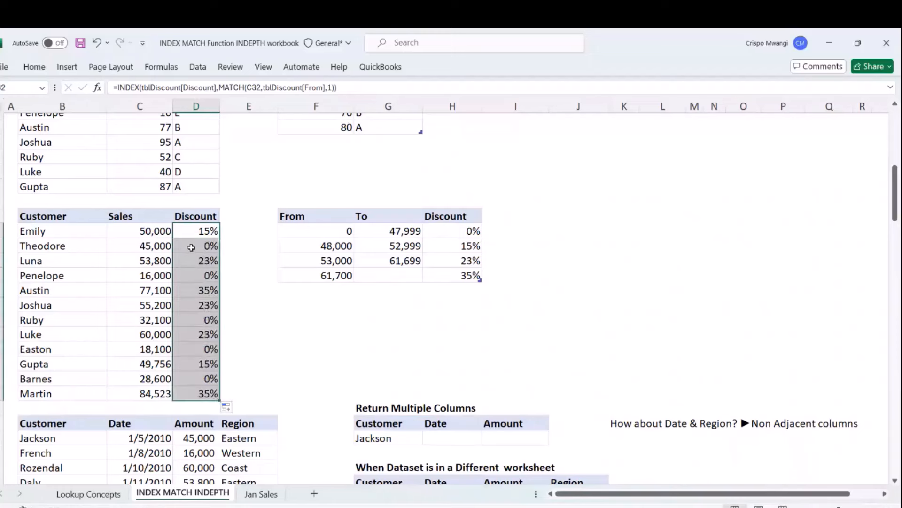
# Check the copied discount formulas in the customer rows below the first one against the discount bands.
pyautogui.click(191, 247)
pyautogui.press('Down')
pyautogui.press('Down')
pyautogui.press('Down')
pyautogui.press('Down')
pyautogui.press('Down')
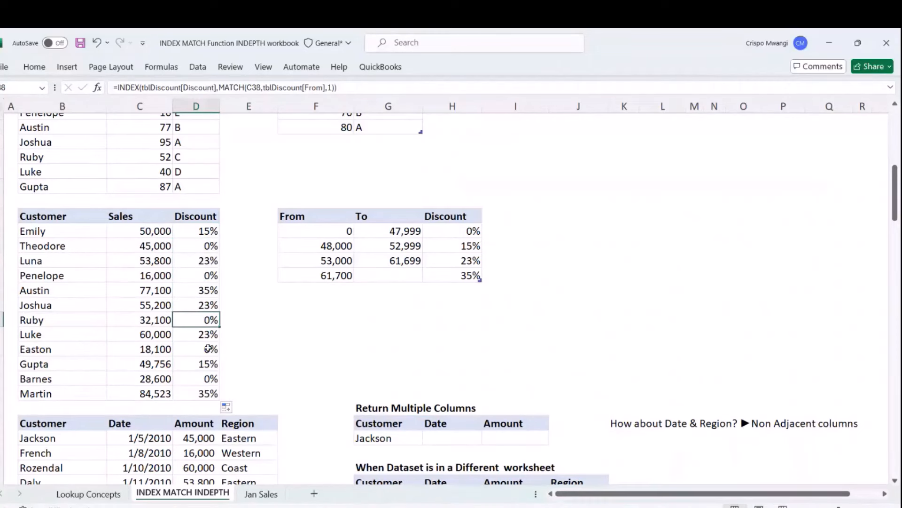
pyautogui.click(208, 348)
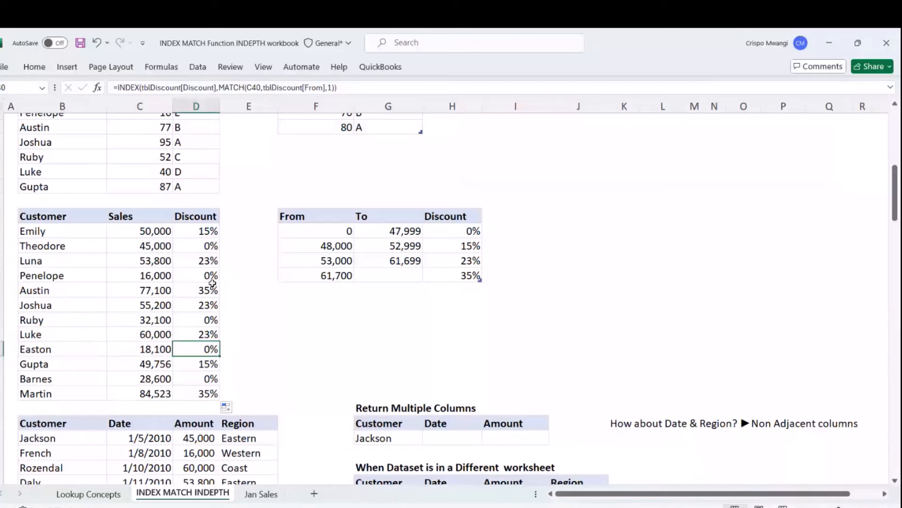
pyautogui.click(202, 246)
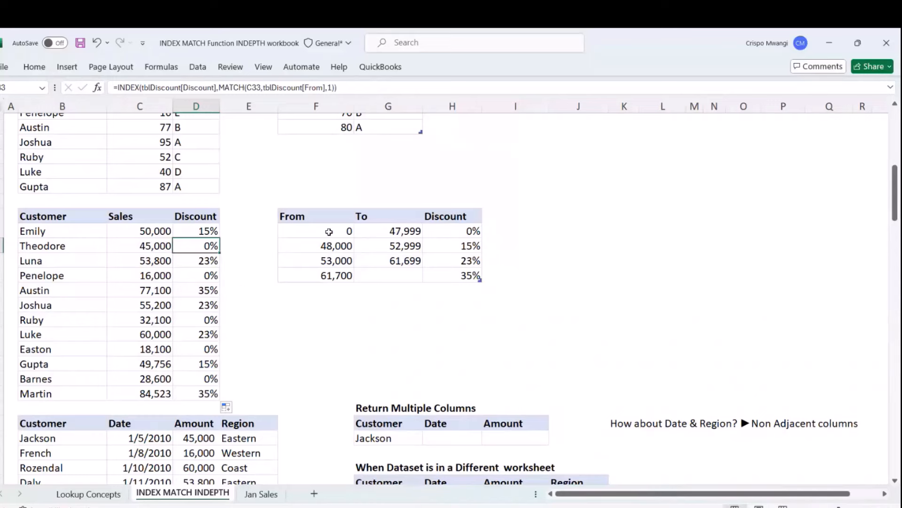
# Review the match mode definitions on the Lookup Concepts sheet against the 48,000 and 53,000 From values on the INDEX MATCH INDEPTH sheet.
pyautogui.click(97, 498)
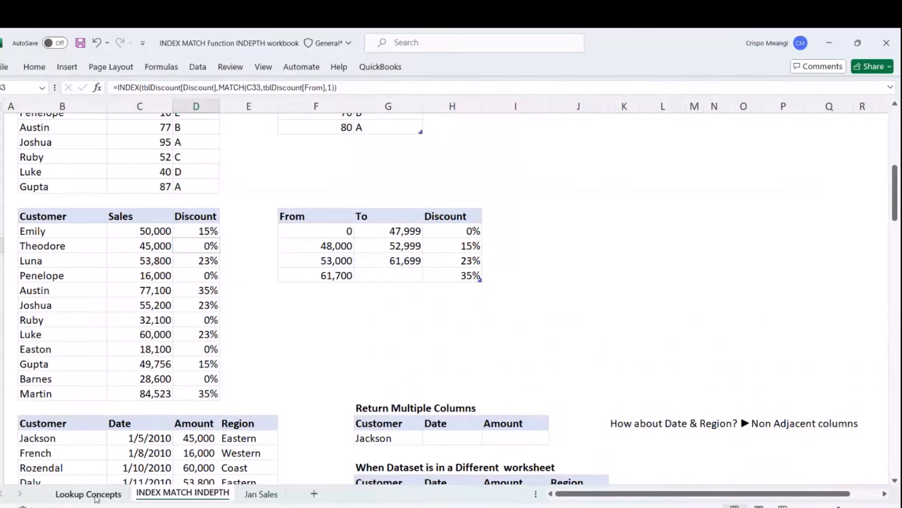
pyautogui.scroll(-3, 163, 352)
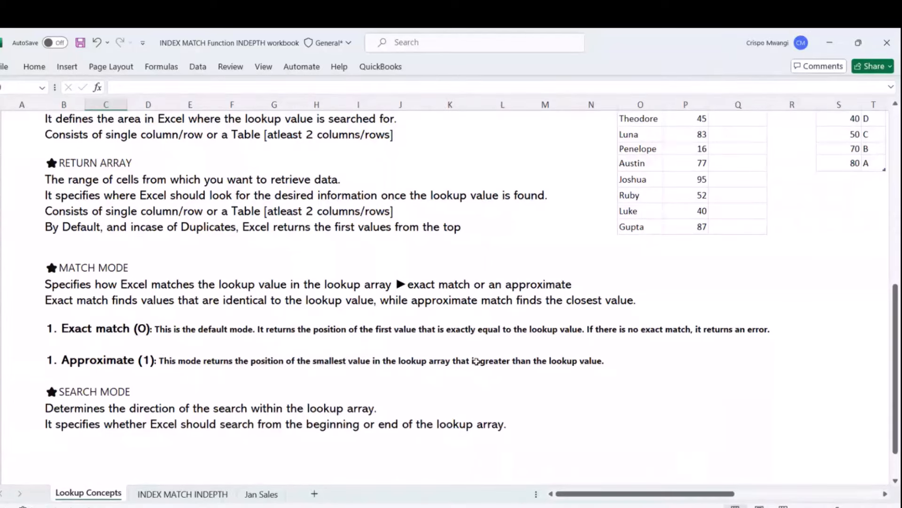
pyautogui.click(196, 494)
pyautogui.click(350, 259)
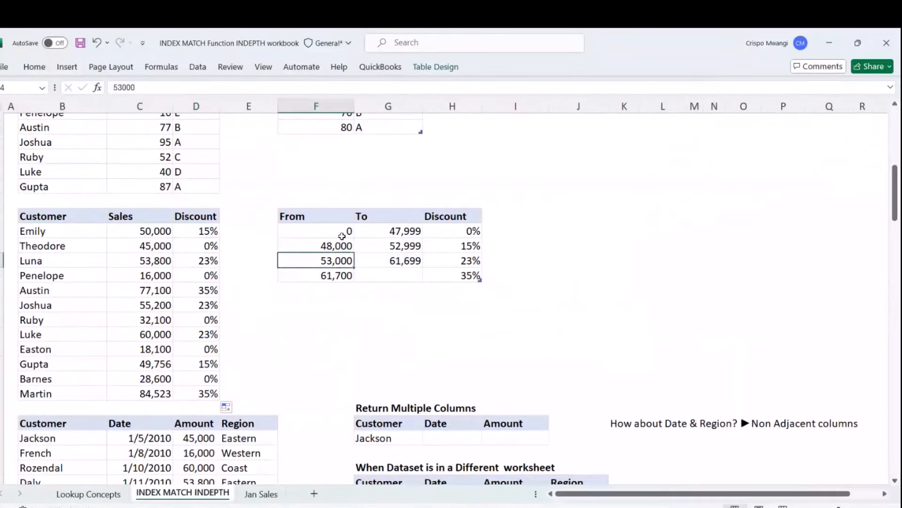
pyautogui.click(344, 246)
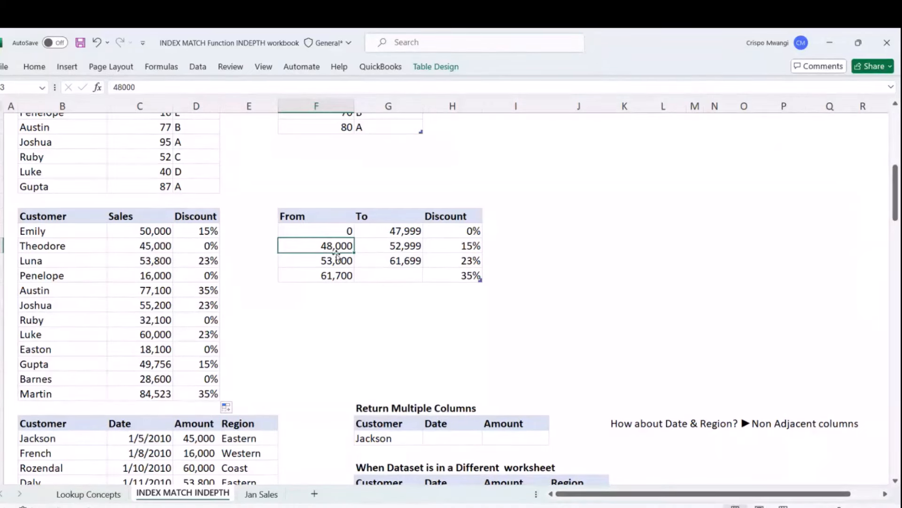
pyautogui.click(342, 262)
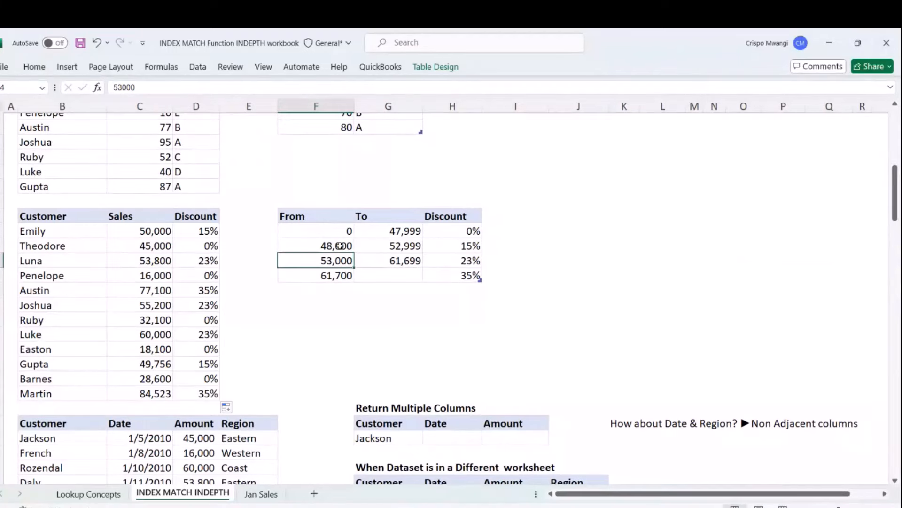
pyautogui.click(336, 247)
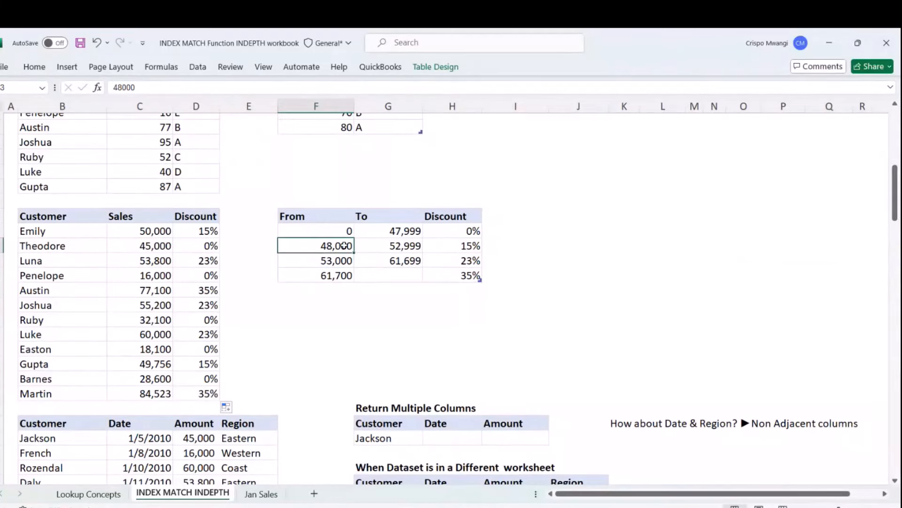
pyautogui.scroll(-5, 337, 254)
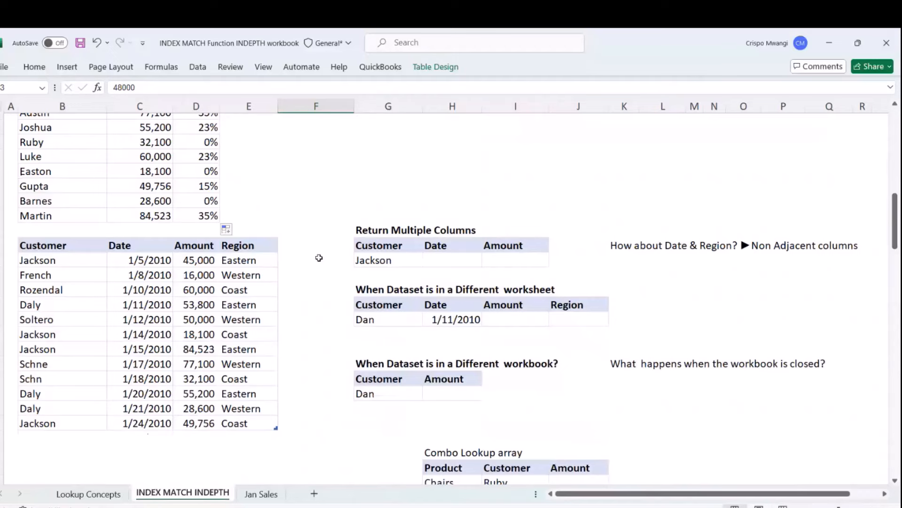
pyautogui.scroll(-1, 317, 253)
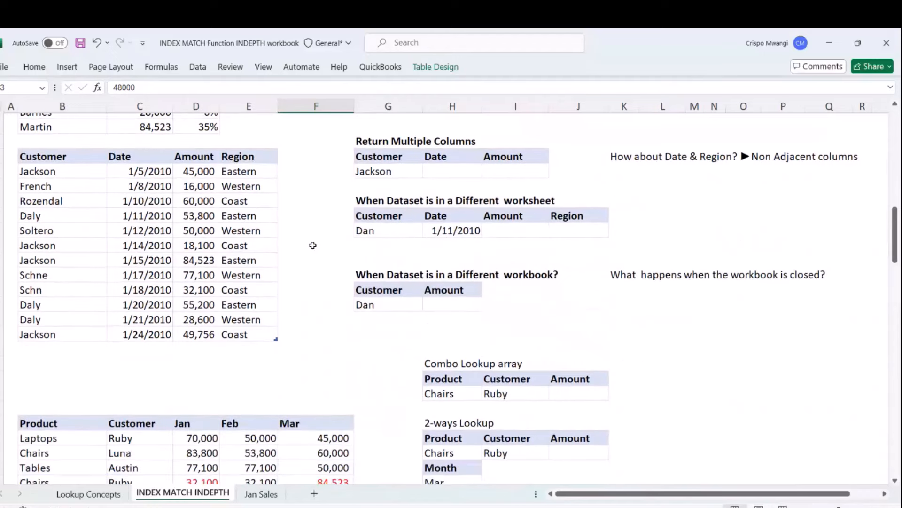
pyautogui.scroll(-1, 313, 246)
pyautogui.scroll(1, 313, 245)
pyautogui.click(312, 242)
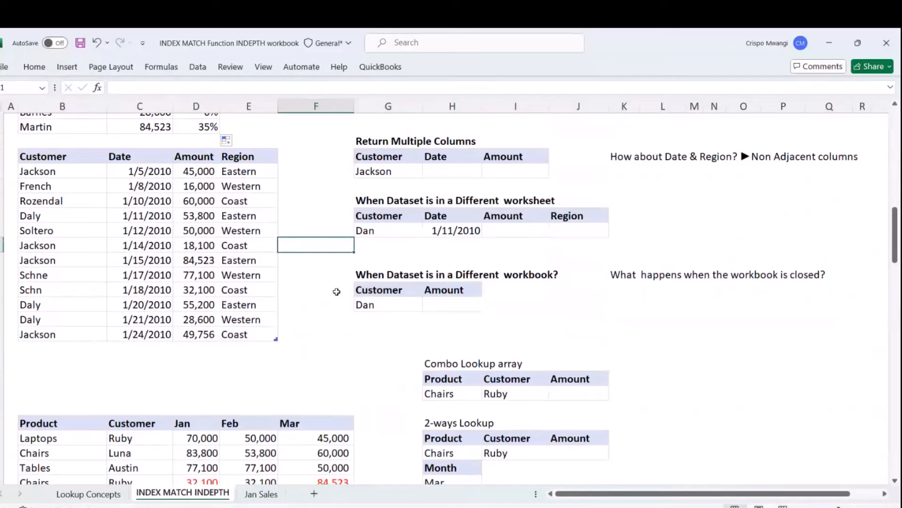
pyautogui.click(292, 184)
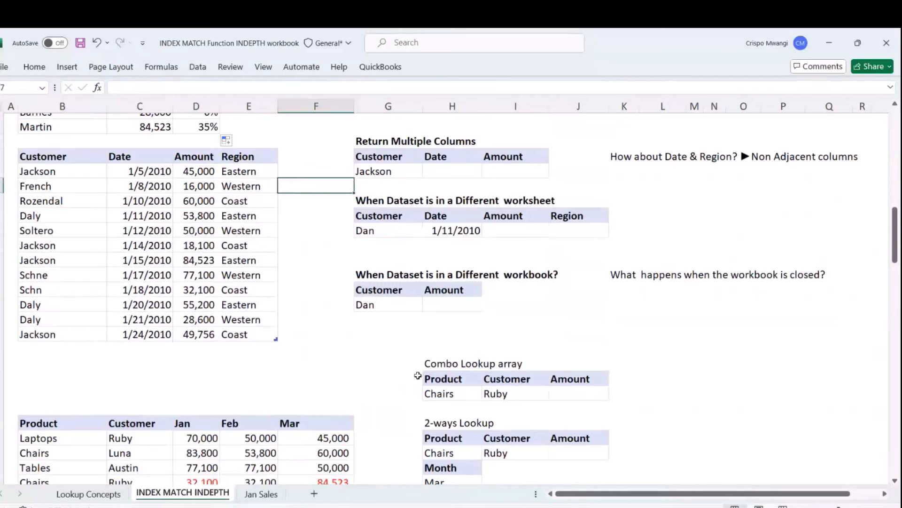
# Switch to the Teams meeting, close the meeting chat and show the participants list.
pyautogui.click(574, 507)
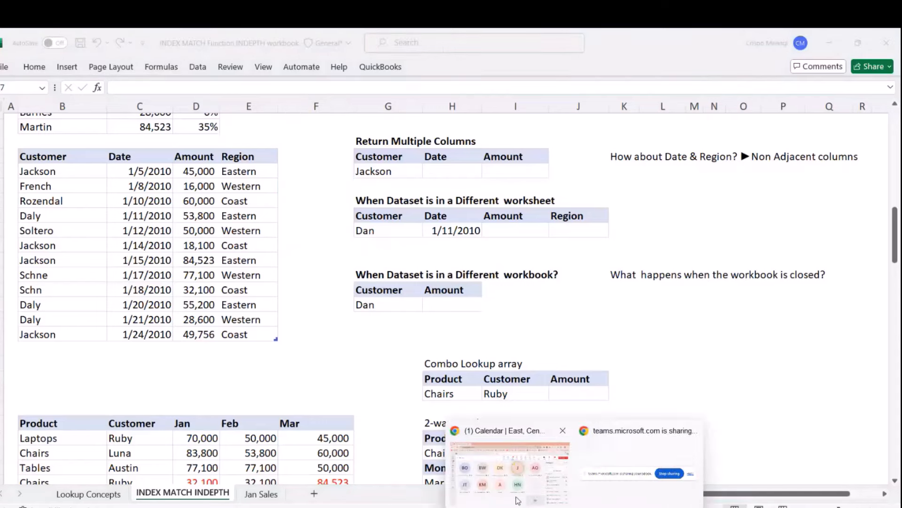
pyautogui.click(502, 472)
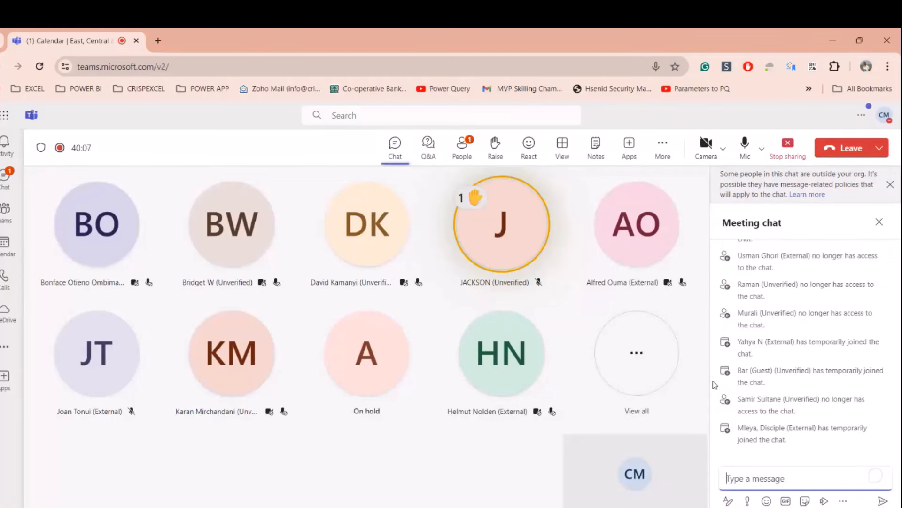
pyautogui.click(879, 222)
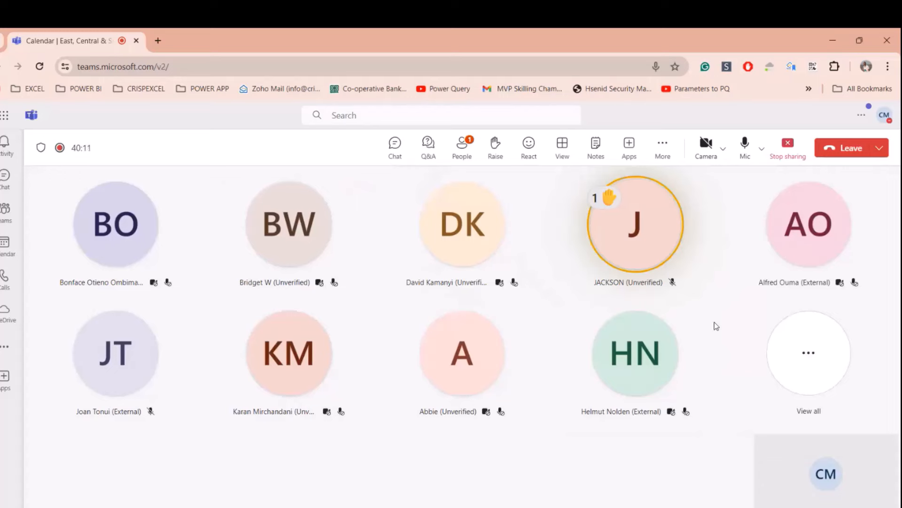
pyautogui.click(465, 153)
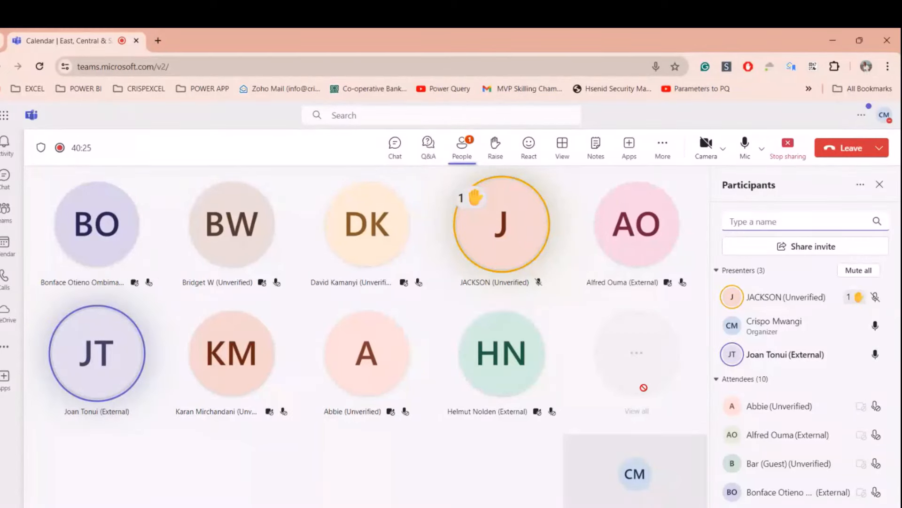
# Switch back to the INDEX MATCH Function INDEPTH workbook in Excel and review the discount formula in D32.
pyautogui.moveTo(602, 494)
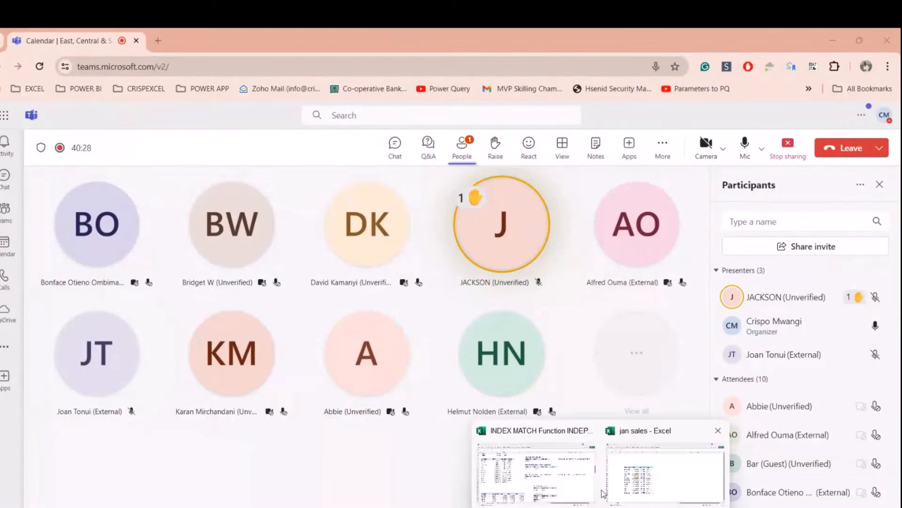
pyautogui.moveTo(571, 480)
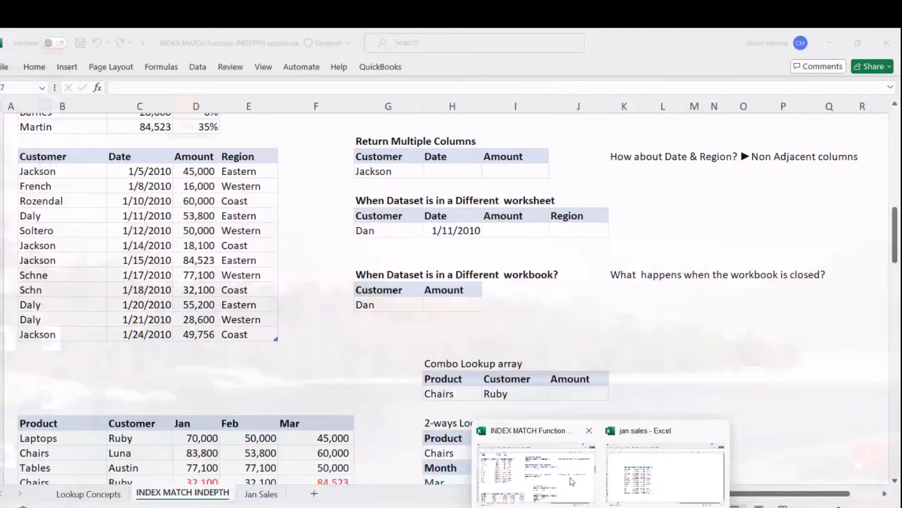
pyautogui.click(570, 477)
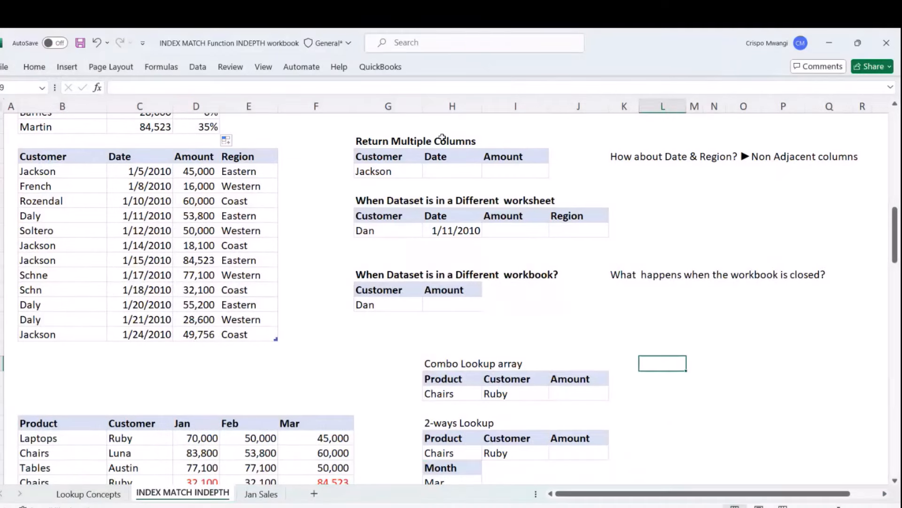
pyautogui.scroll(5, 242, 168)
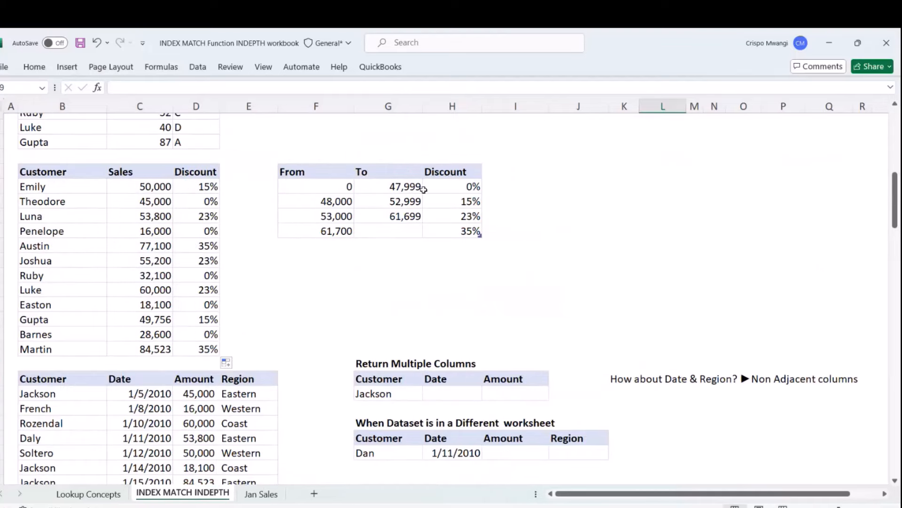
pyautogui.click(207, 191)
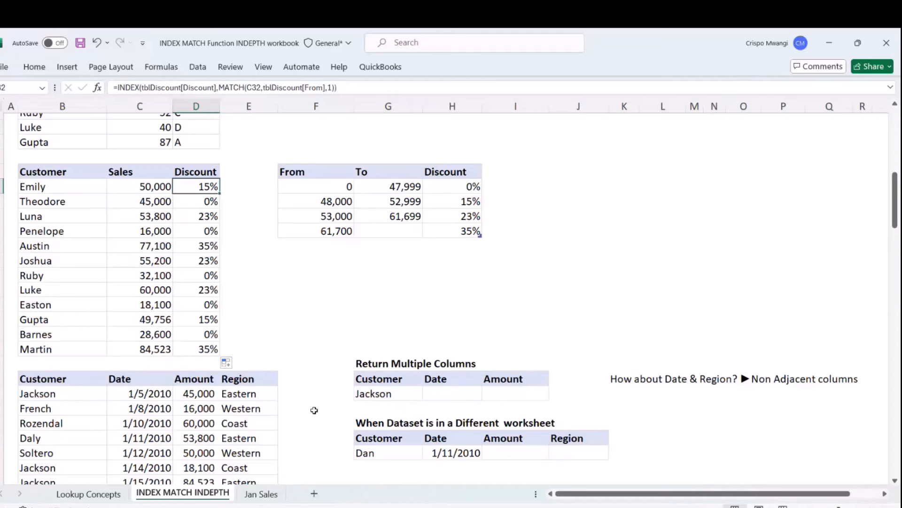
pyautogui.scroll(-4, 314, 410)
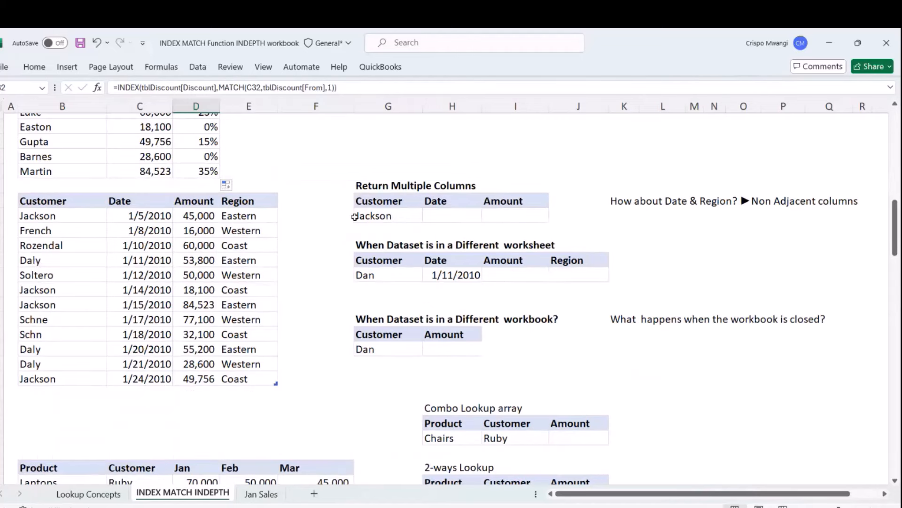
pyautogui.scroll(4, 354, 216)
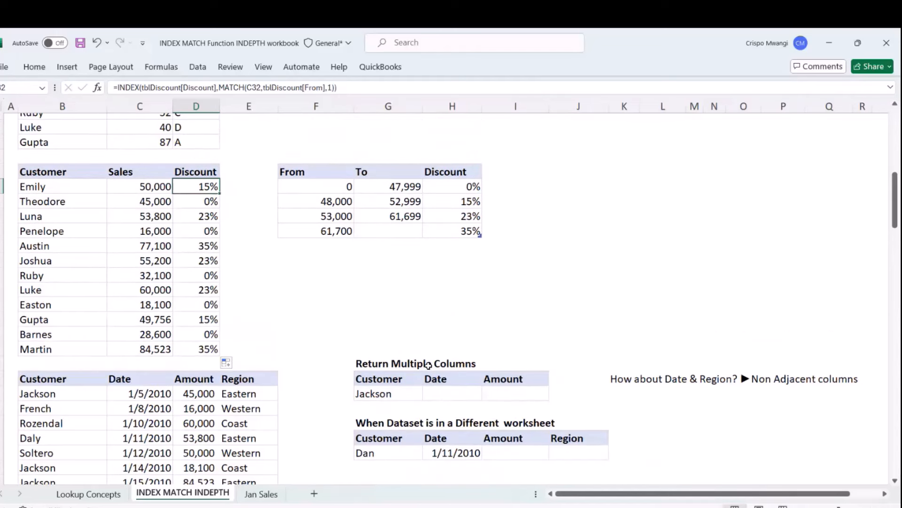
pyautogui.scroll(-3, 278, 346)
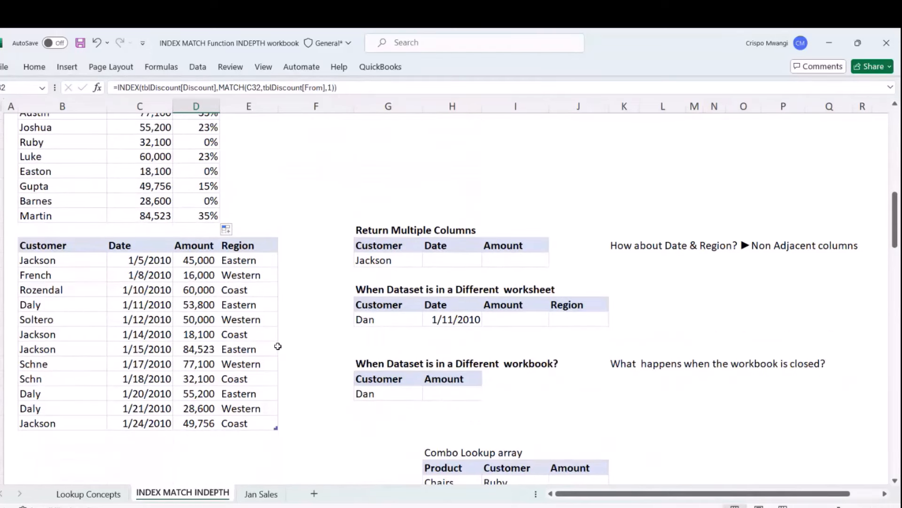
# Examine the Return Multiple Columns block: its title, the customer in G46 and the Date and Amount cells beside it.
pyautogui.click(400, 230)
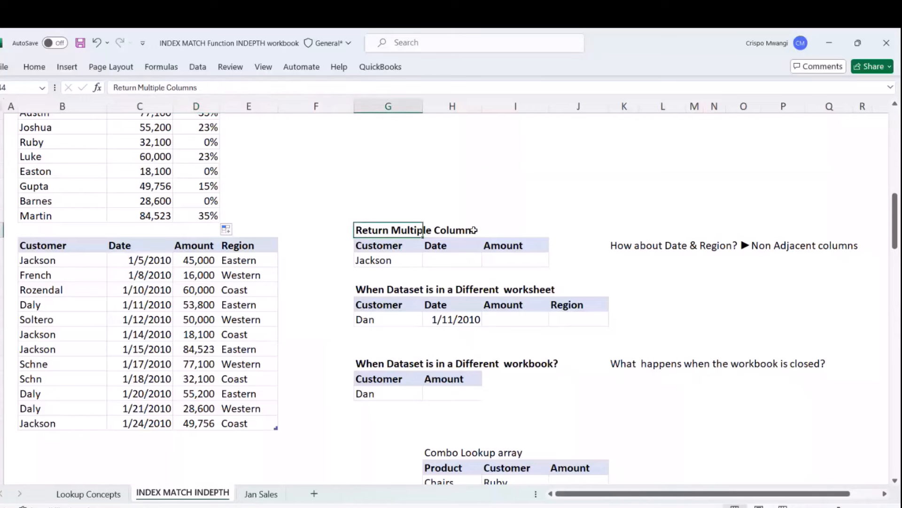
pyautogui.click(474, 230)
pyautogui.scroll(-1, 474, 229)
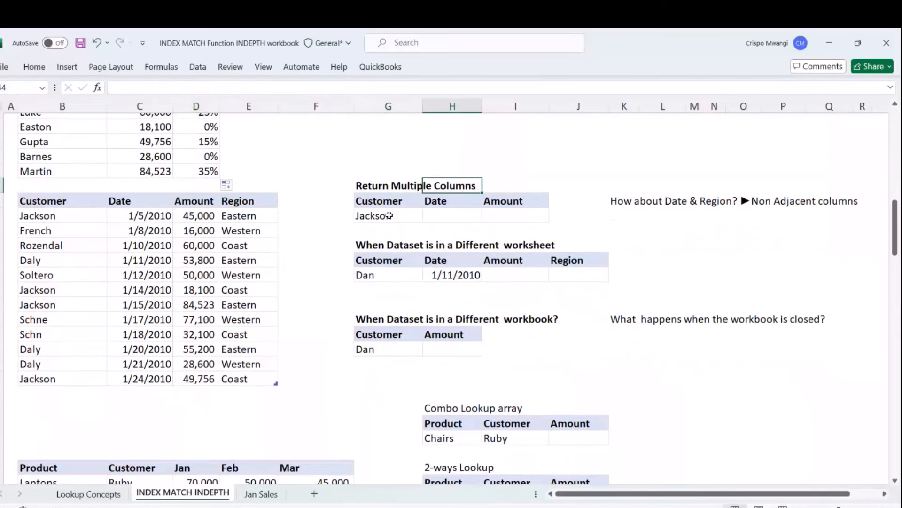
pyautogui.click(389, 215)
pyautogui.click(443, 212)
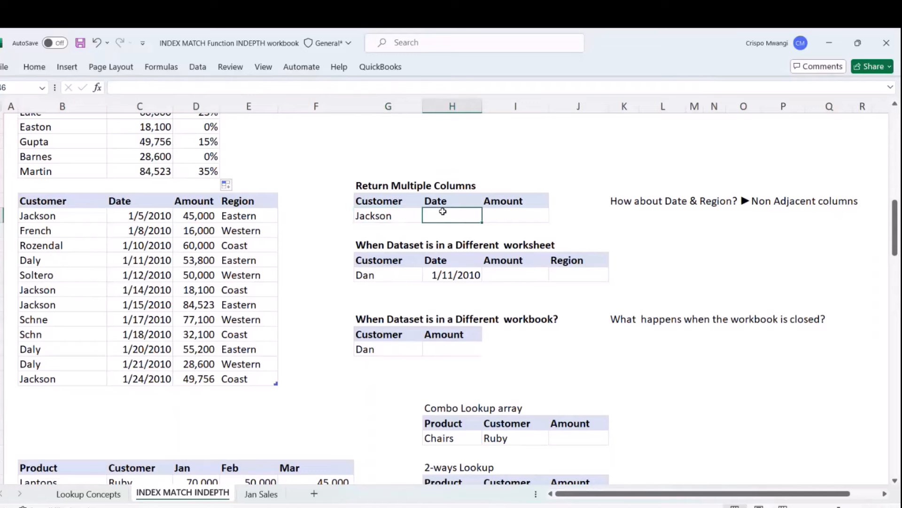
pyautogui.click(516, 214)
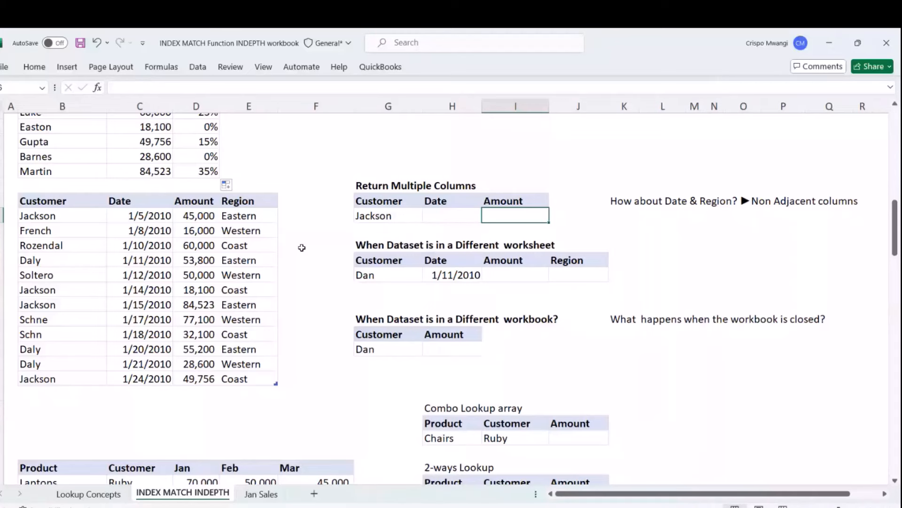
# Examine the sales dataset's Customer column, its first record and the Date column header.
pyautogui.click(60, 203)
pyautogui.hotkey('ctrl', 'shift', 'Down')
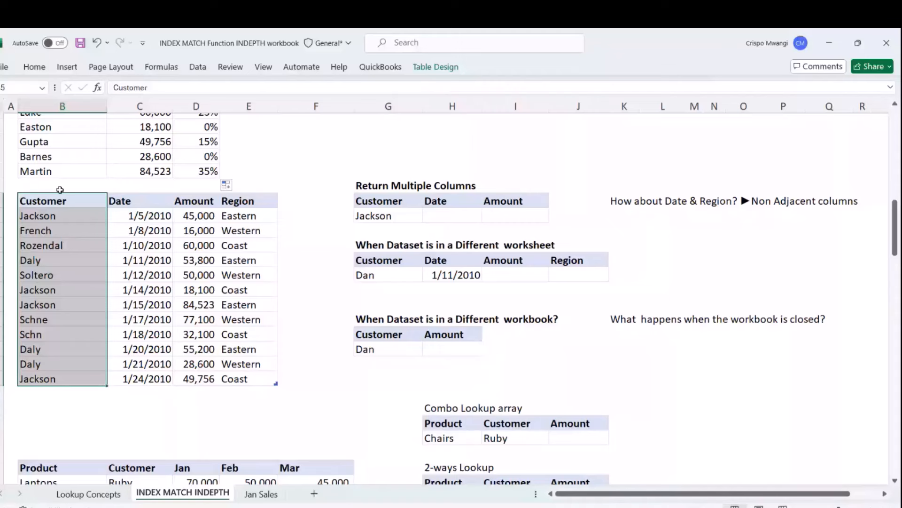
pyautogui.click(20, 216)
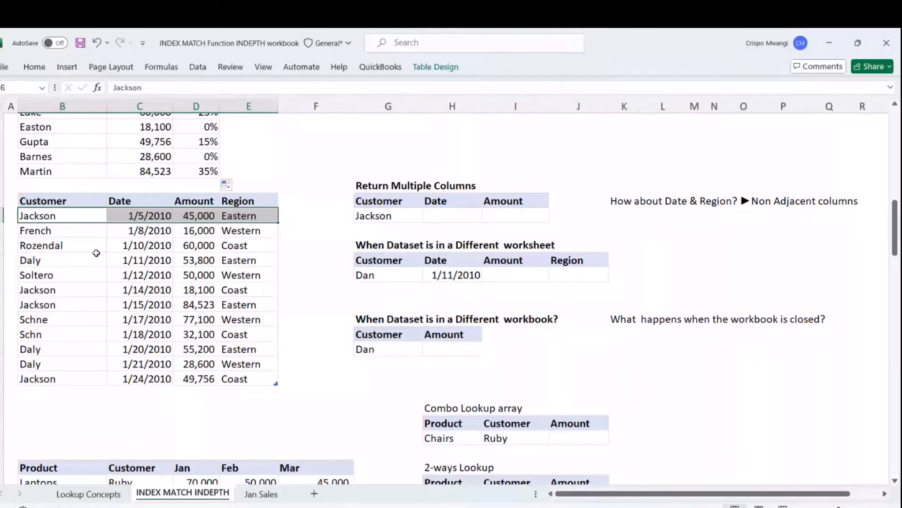
pyautogui.click(155, 202)
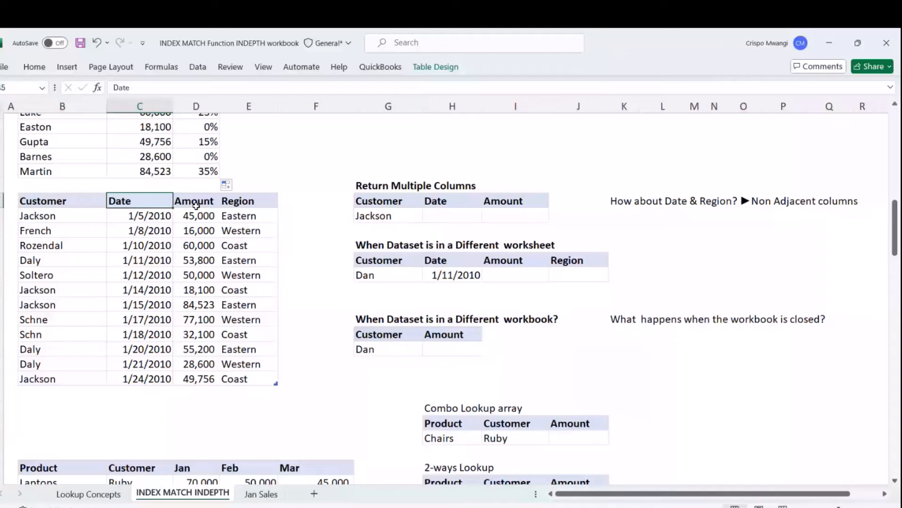
# Begin an INDEX formula in the Return Multiple Columns Date cell H46 with the whole tblSalesT table as its array.
pyautogui.click(463, 216)
pyautogui.write('=')
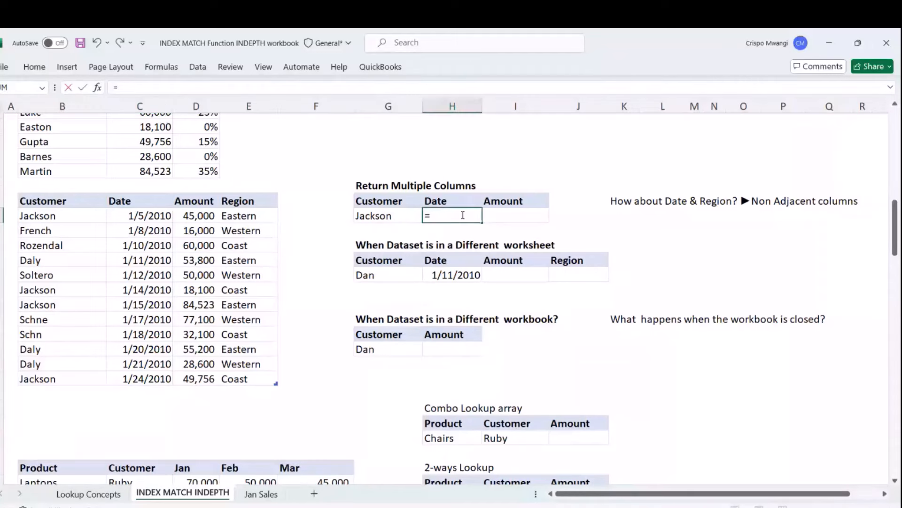
pyautogui.write('IN')
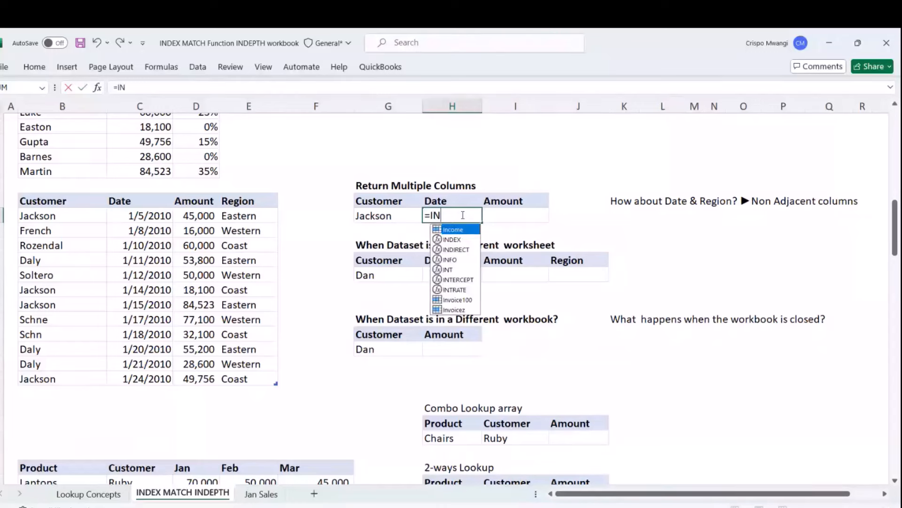
pyautogui.write('DEX(')
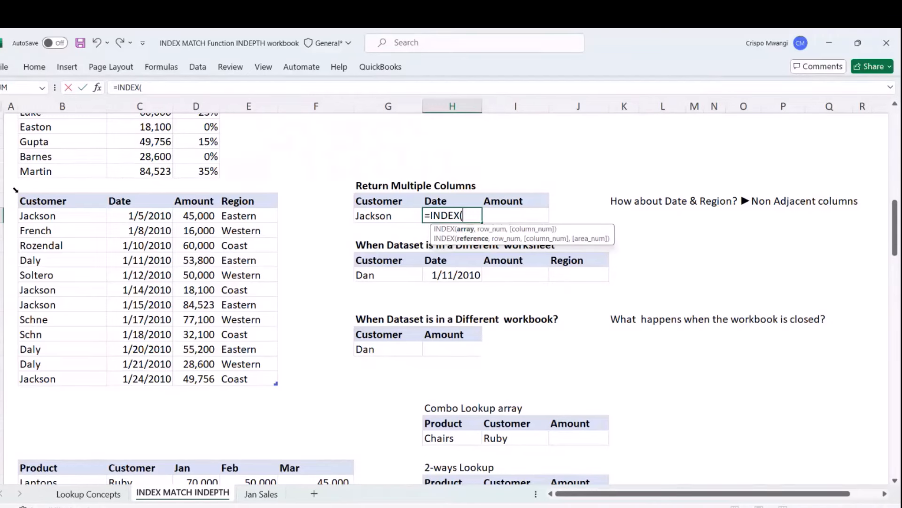
pyautogui.click(15, 189)
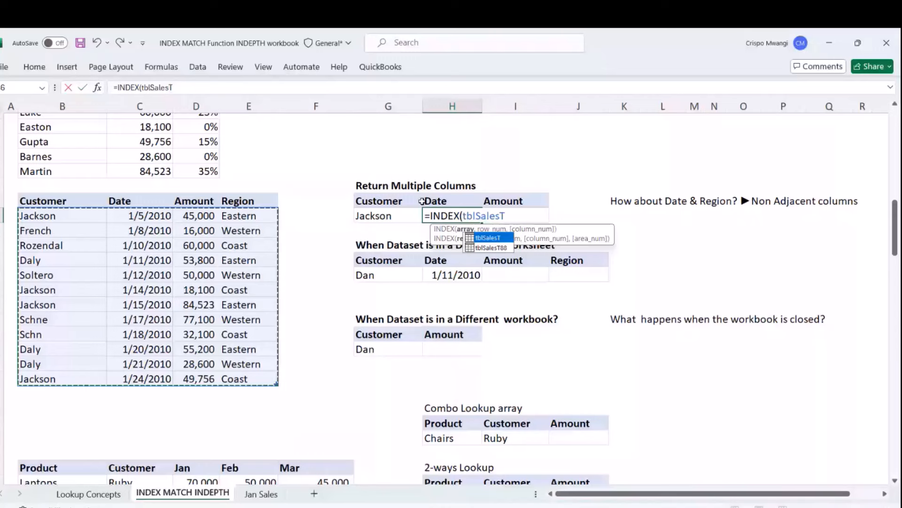
pyautogui.write(',')
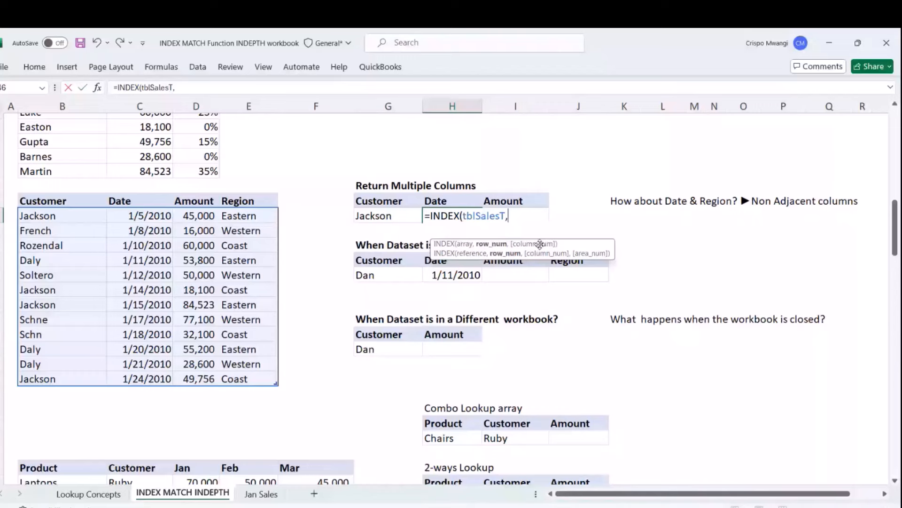
# Give the INDEX formula in H46 the row number MATCH(G46,tblSalesT[Customer],0), using an exact match.
pyautogui.write('MATCH(')
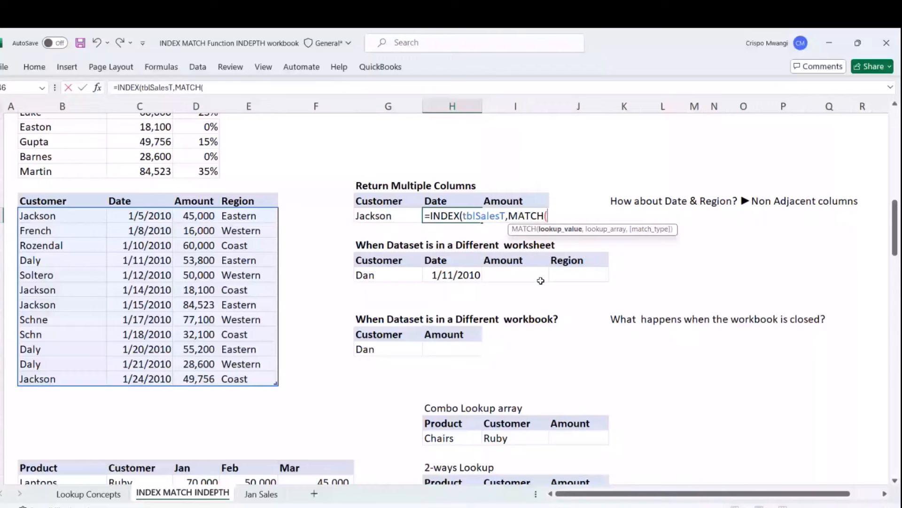
pyautogui.click(381, 218)
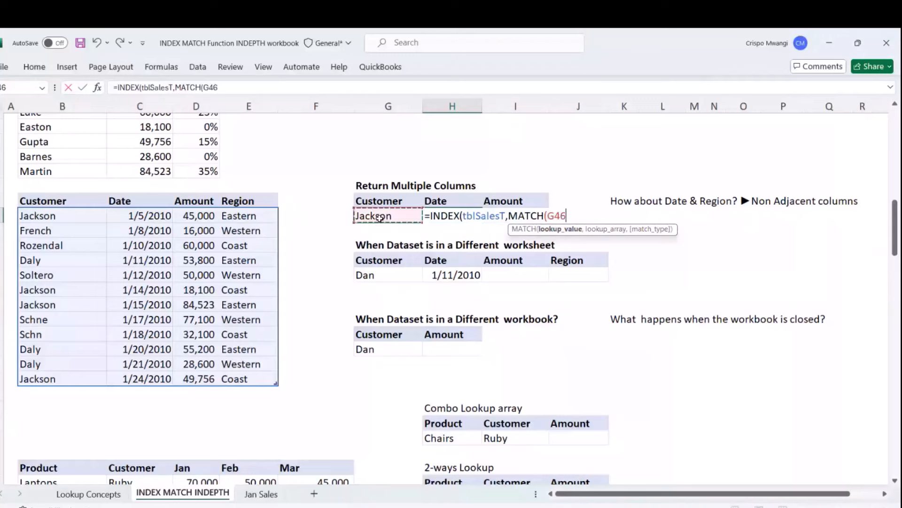
pyautogui.write(',')
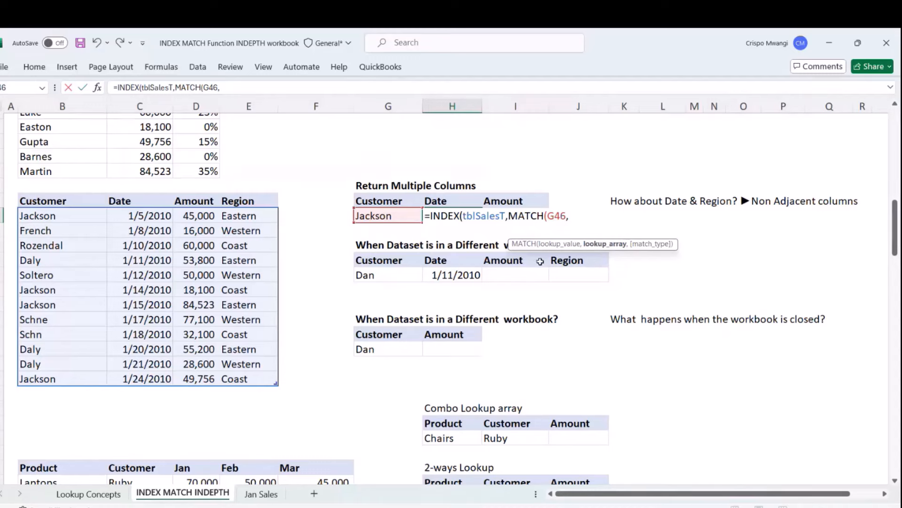
pyautogui.click(60, 192)
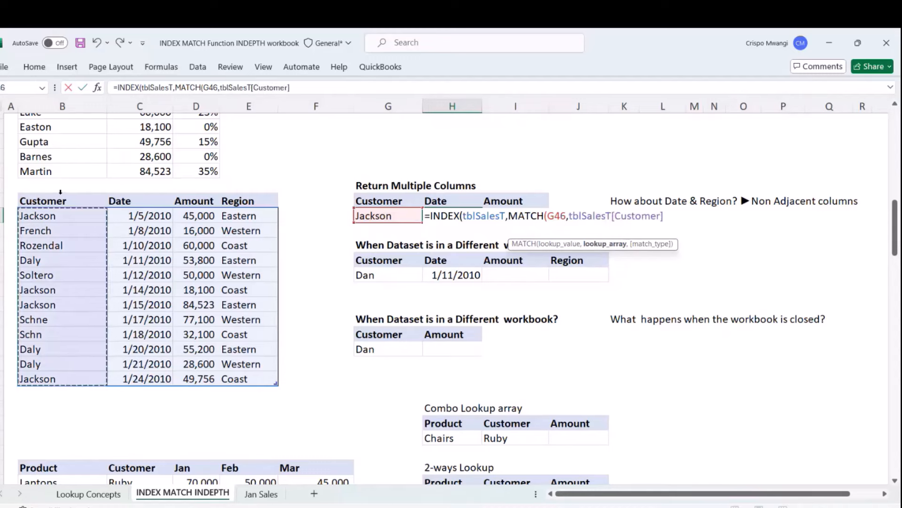
pyautogui.write(',')
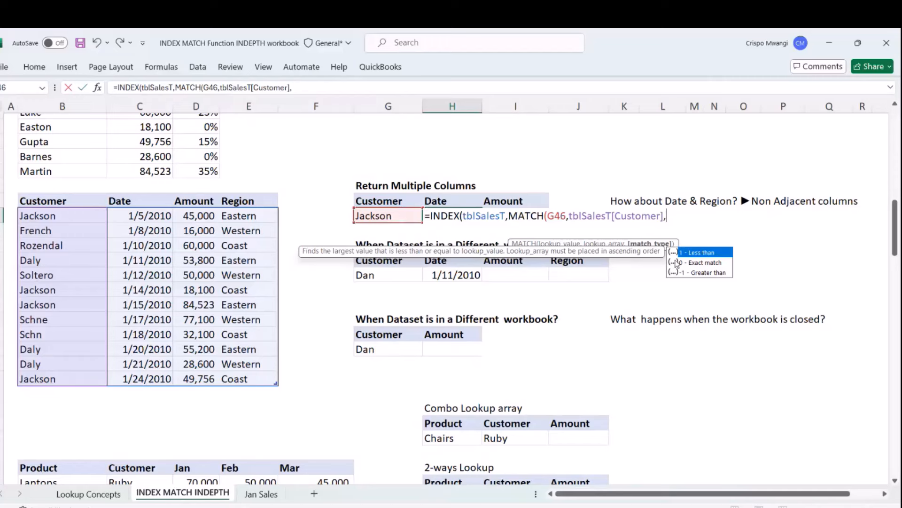
pyautogui.write('0 )')
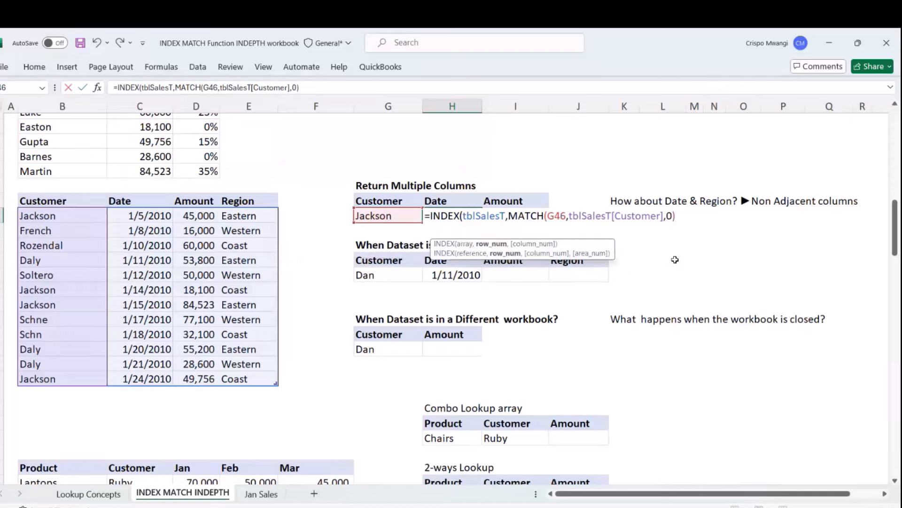
# Complete the INDEX formula in H46 with the column number MATCH(H45:I45,tblSalesT[#Headers],0), using an exact match.
pyautogui.write(',')
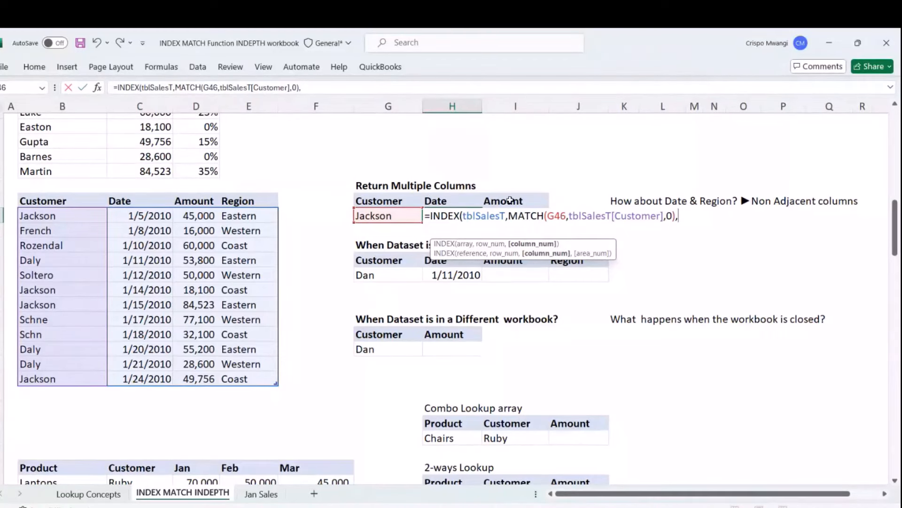
pyautogui.write('MA')
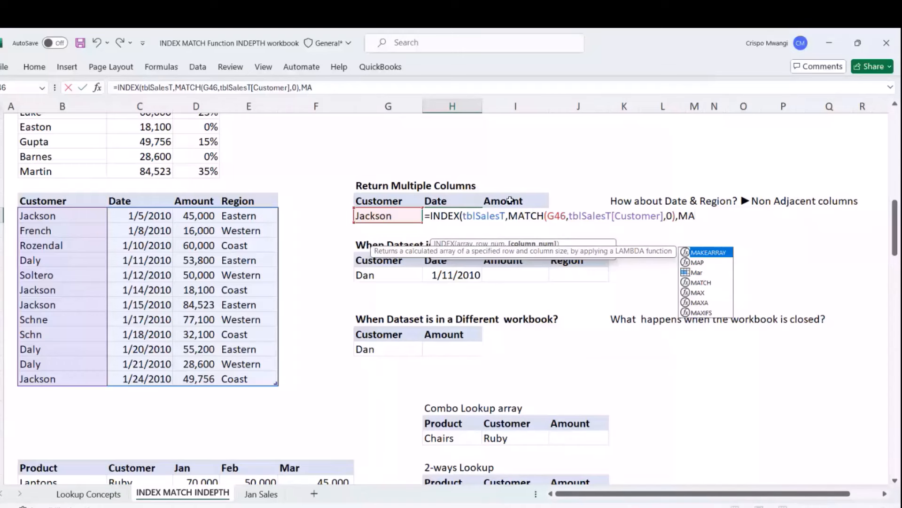
pyautogui.doubleClick(699, 282)
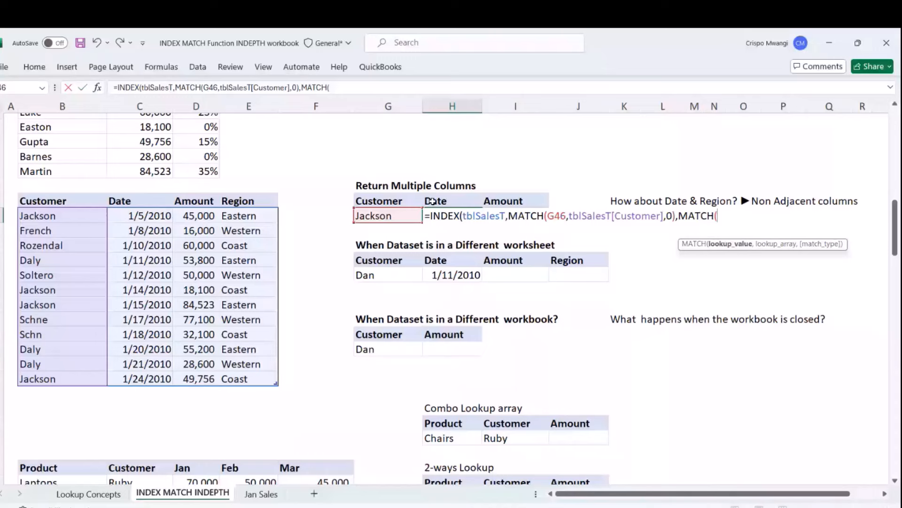
pyautogui.moveTo(432, 200); pyautogui.dragTo(516, 201)
pyautogui.write(',')
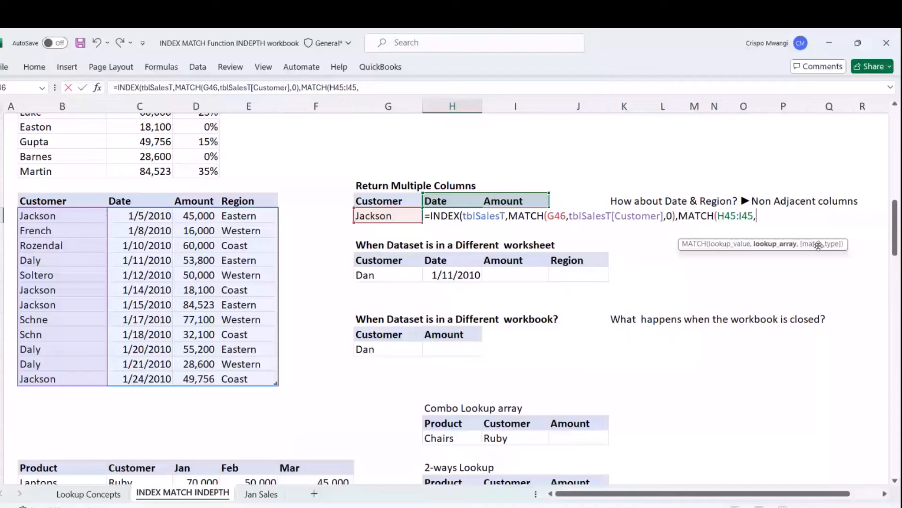
pyautogui.click(21, 200)
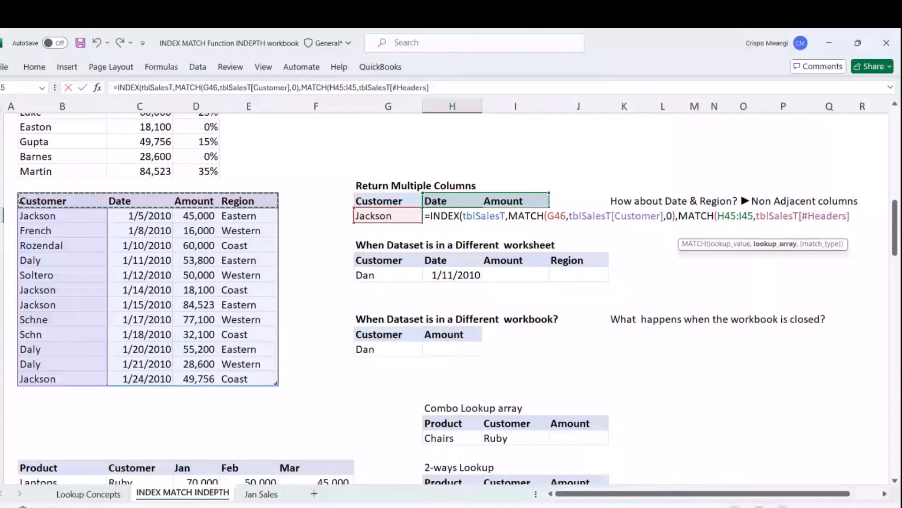
pyautogui.write(',0')
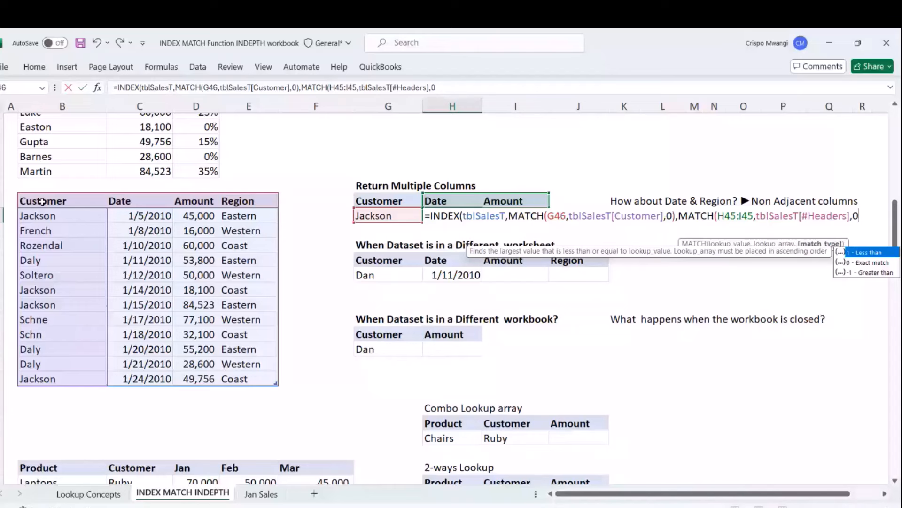
pyautogui.write(')')
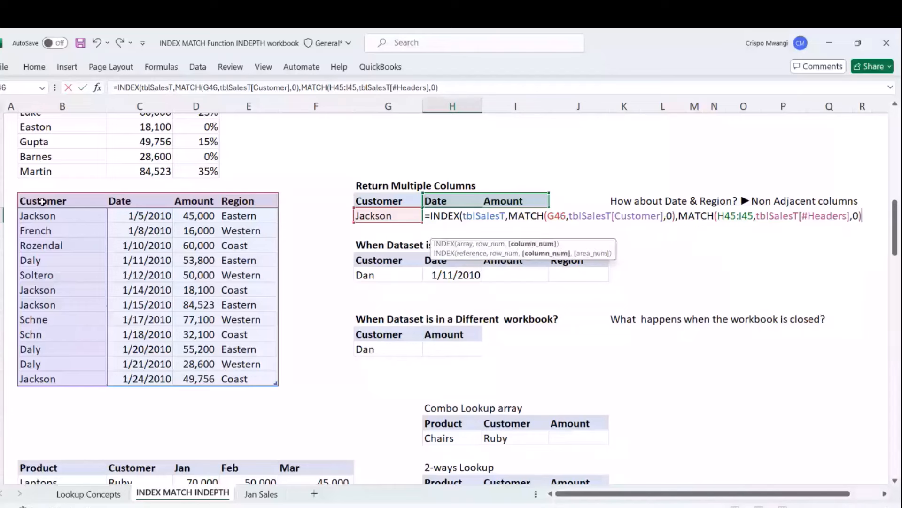
pyautogui.press('Return')
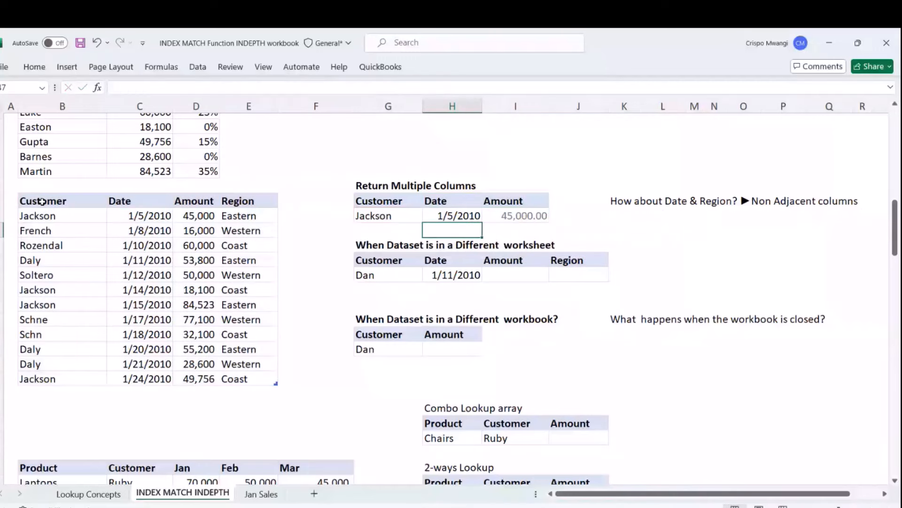
pyautogui.moveTo(423, 221); pyautogui.dragTo(519, 276)
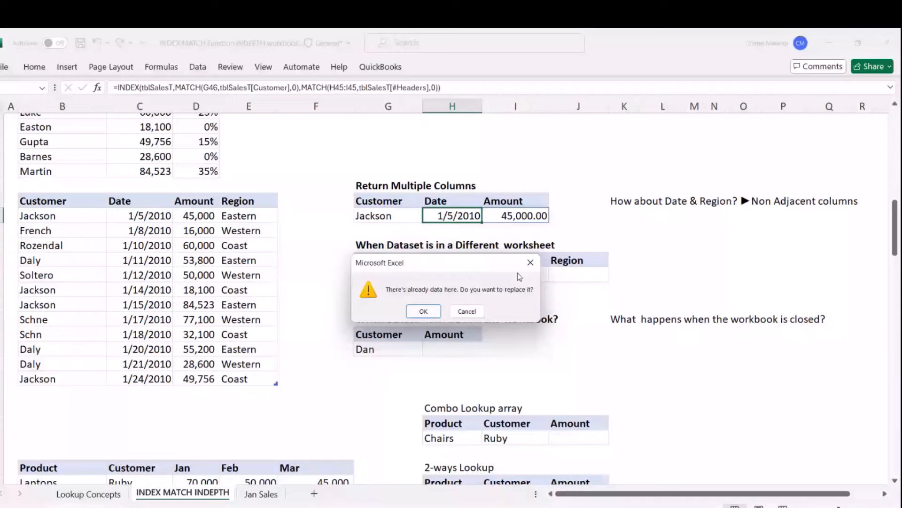
pyautogui.press('Escape')
# Break the INDEX formula in H46 into separate lines for the array, each MATCH function and the closing parenthesis.
pyautogui.press('F2')
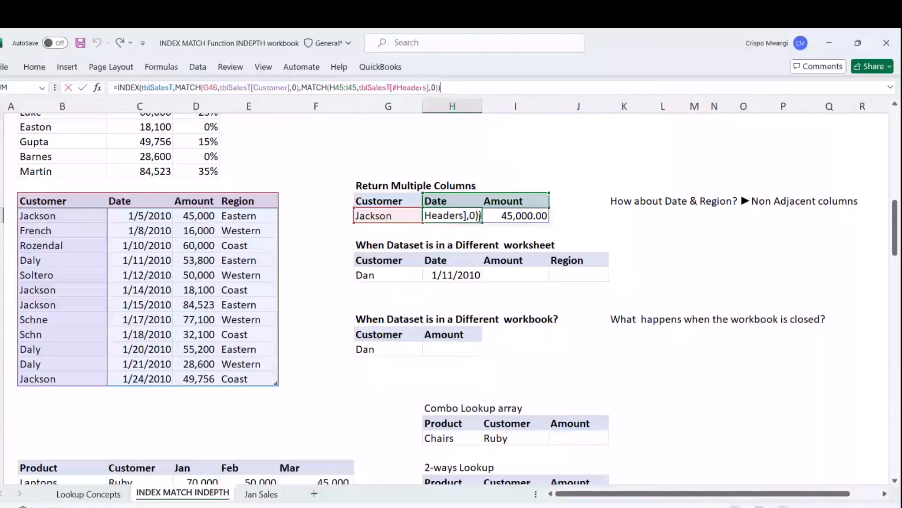
pyautogui.click(564, 216)
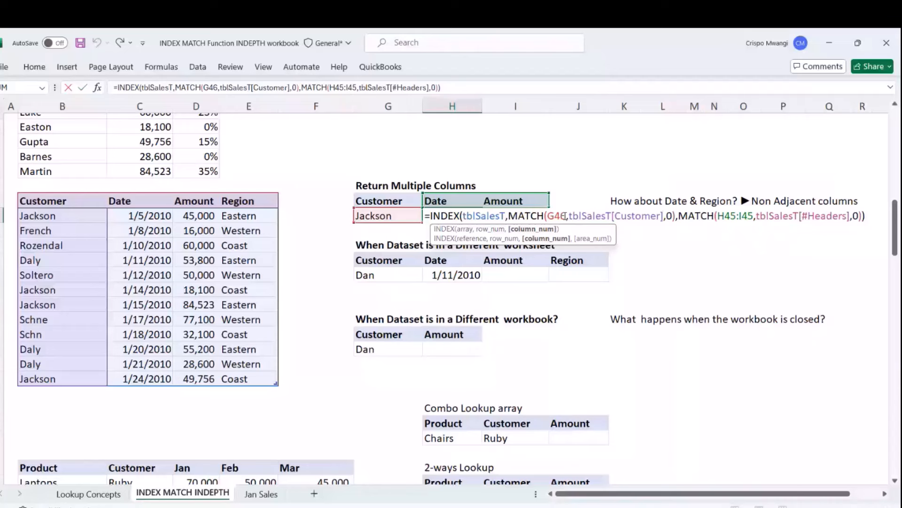
pyautogui.click(508, 216)
pyautogui.hotkey('alt', 'Return')
pyautogui.click(592, 230)
pyautogui.hotkey('alt', 'Return')
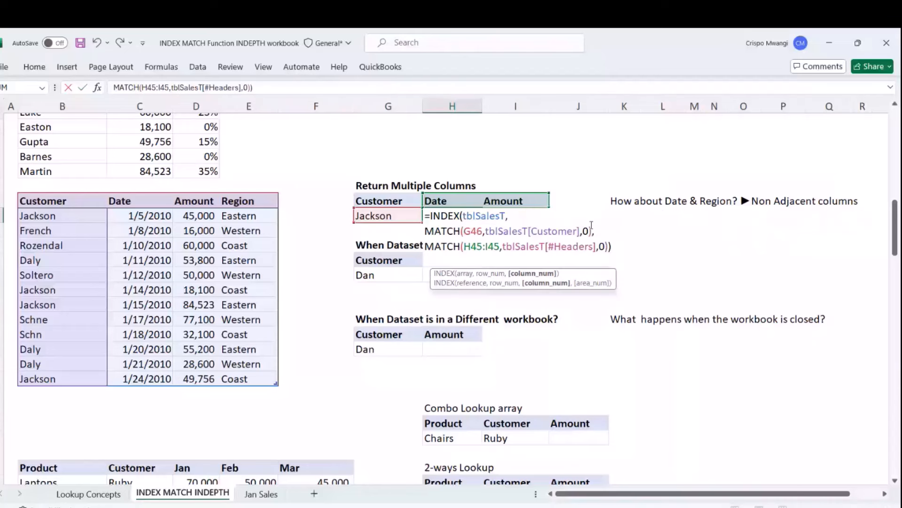
pyautogui.click(502, 247)
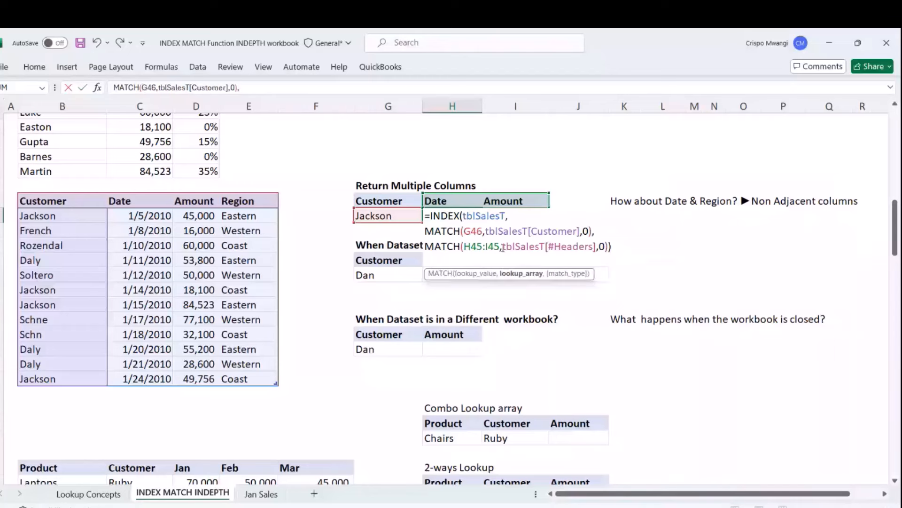
pyautogui.click(595, 231)
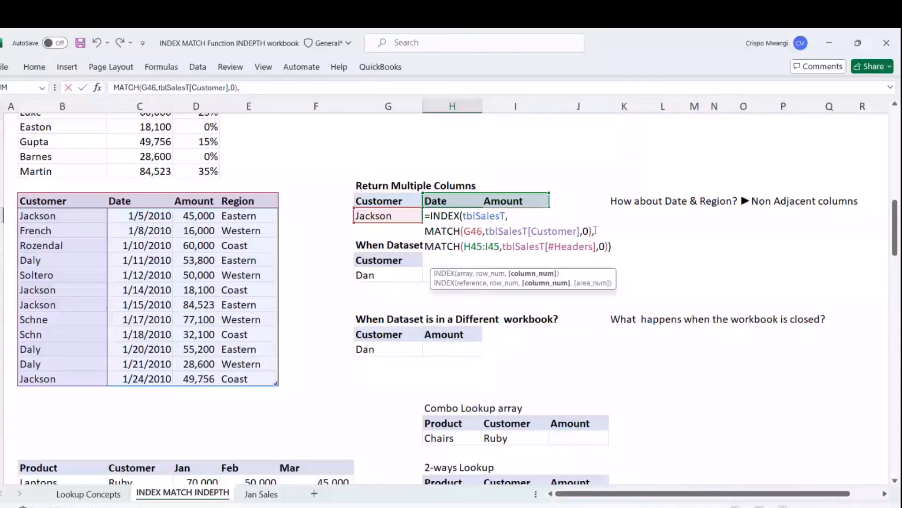
pyautogui.click(609, 246)
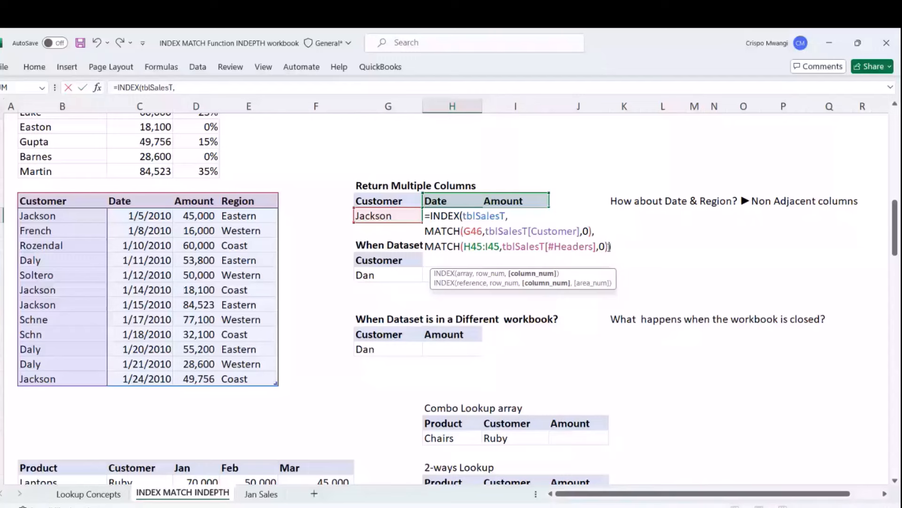
pyautogui.hotkey('alt', 'Return')
pyautogui.write(')')
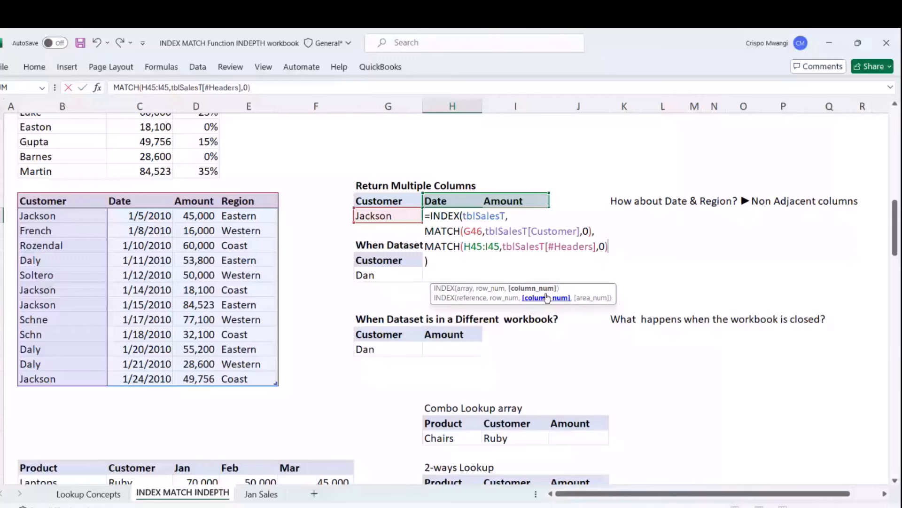
pyautogui.press('Return')
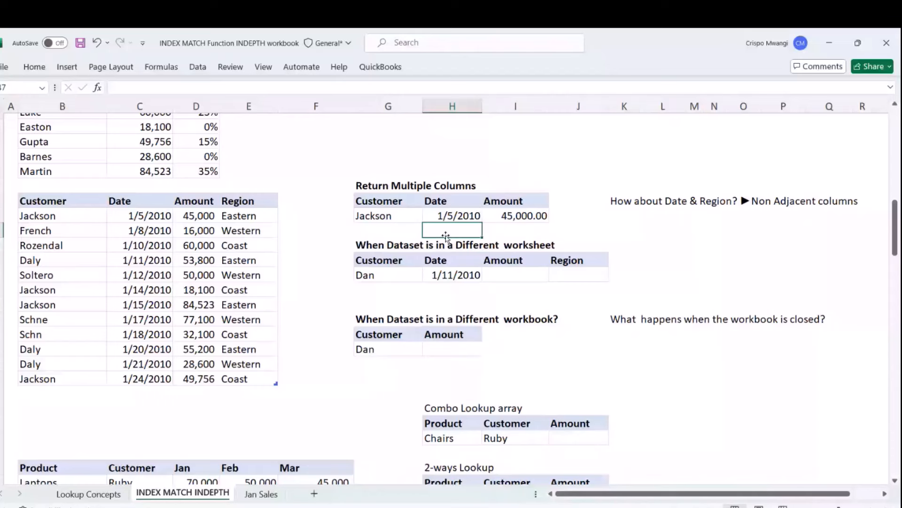
# Enter =MATCH(H45:I45,tblSalesT[#Headers],0) in H47, below the returned Date, to show the matched column numbers.
pyautogui.write('=MA')
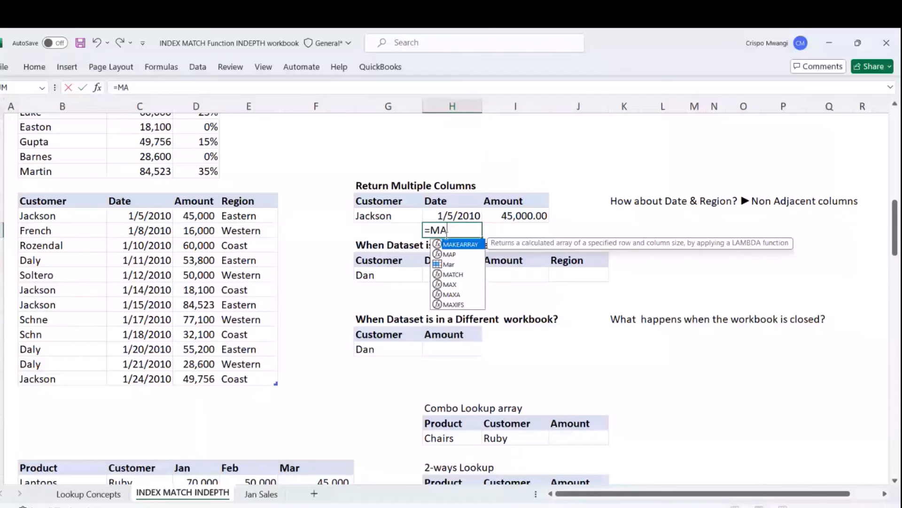
pyautogui.write('TCH(')
pyautogui.moveTo(441, 201); pyautogui.dragTo(491, 198)
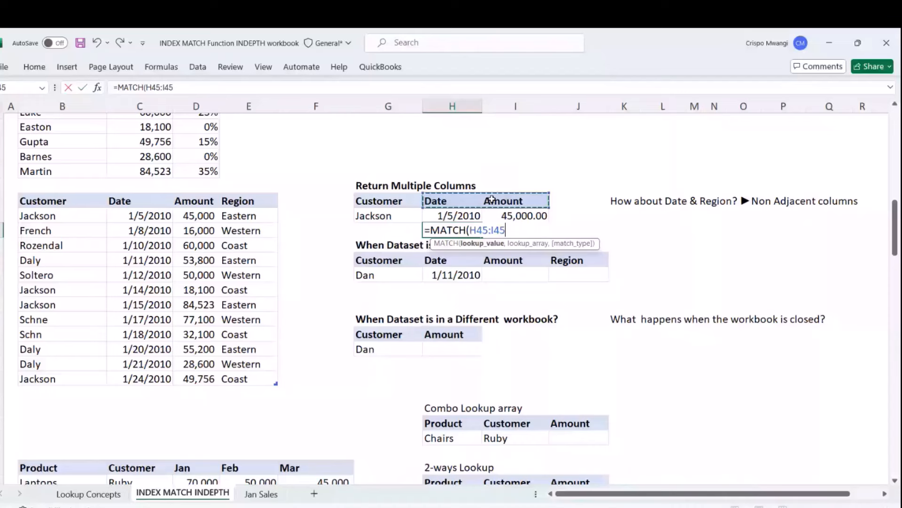
pyautogui.write(',')
pyautogui.click(15, 201)
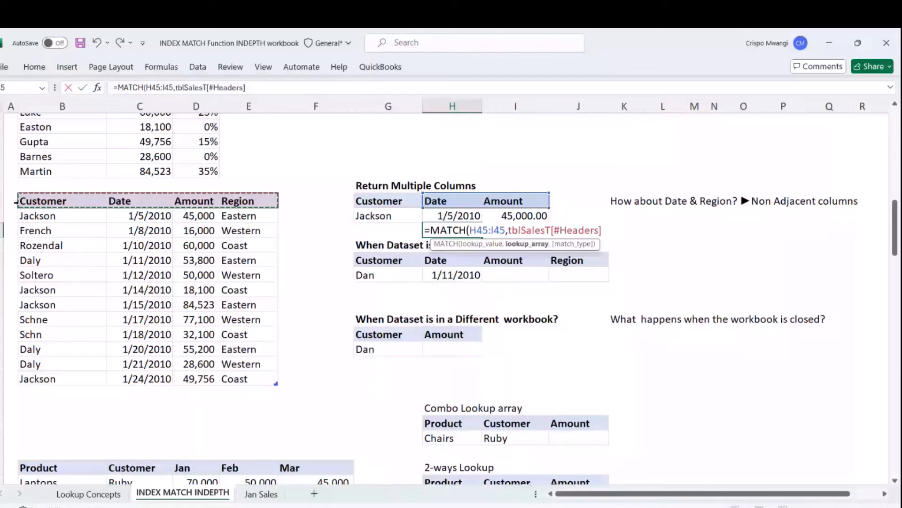
pyautogui.press('Return')
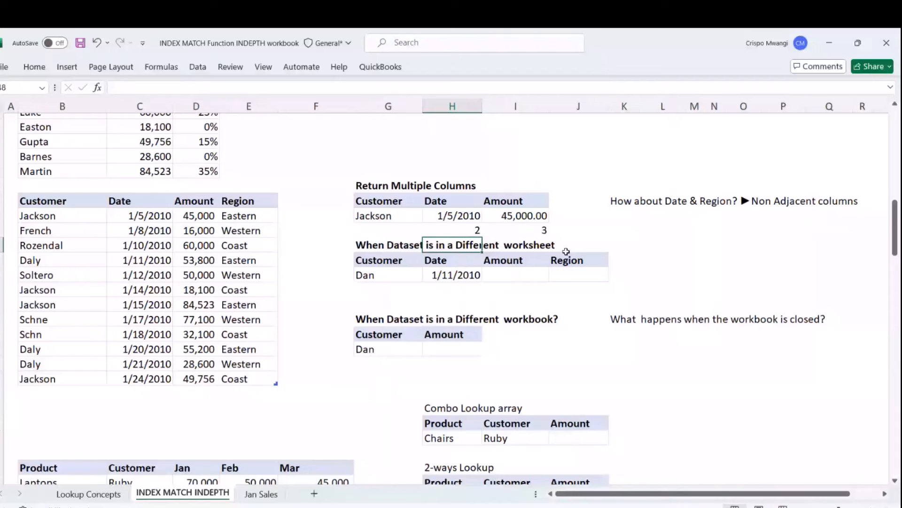
pyautogui.click(472, 228)
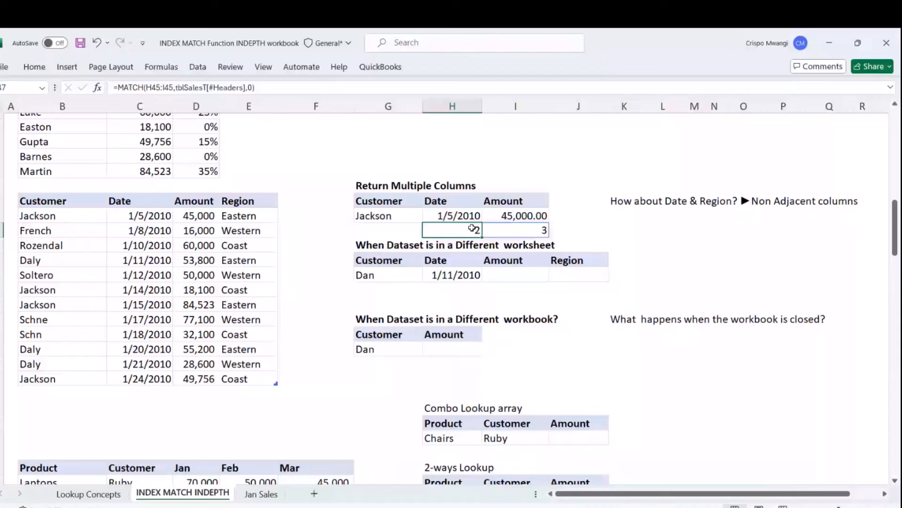
# Number the sales dataset's columns 1, 2, 3 and 4 in cells B44 to E44 above the headers.
pyautogui.click(64, 186)
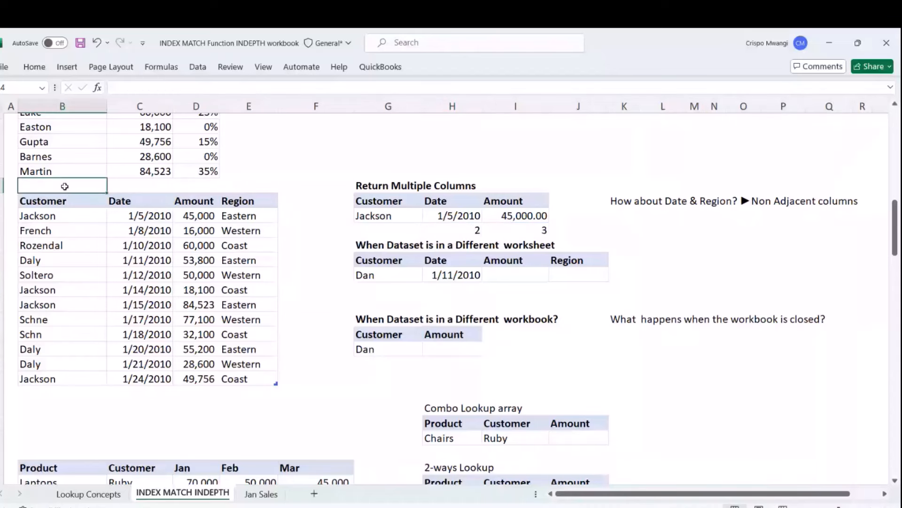
pyautogui.write('1')
pyautogui.click(112, 185)
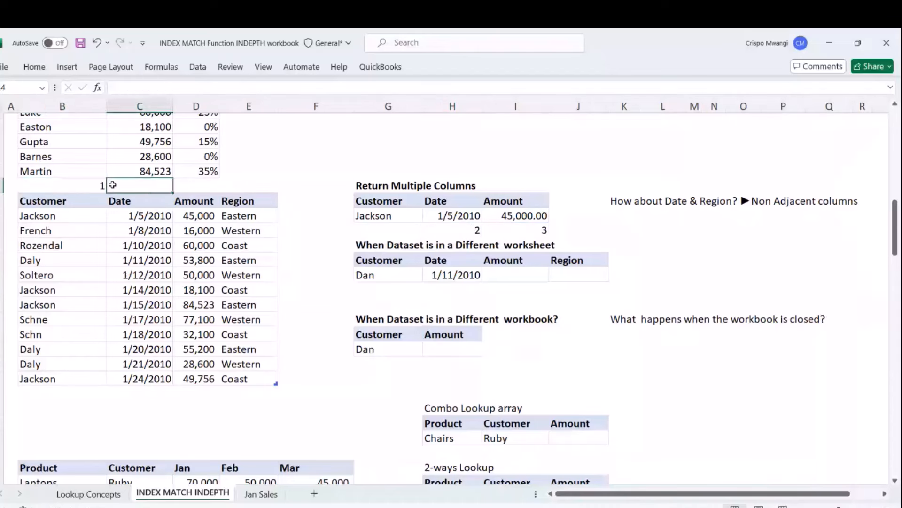
pyautogui.write('2')
pyautogui.click(196, 186)
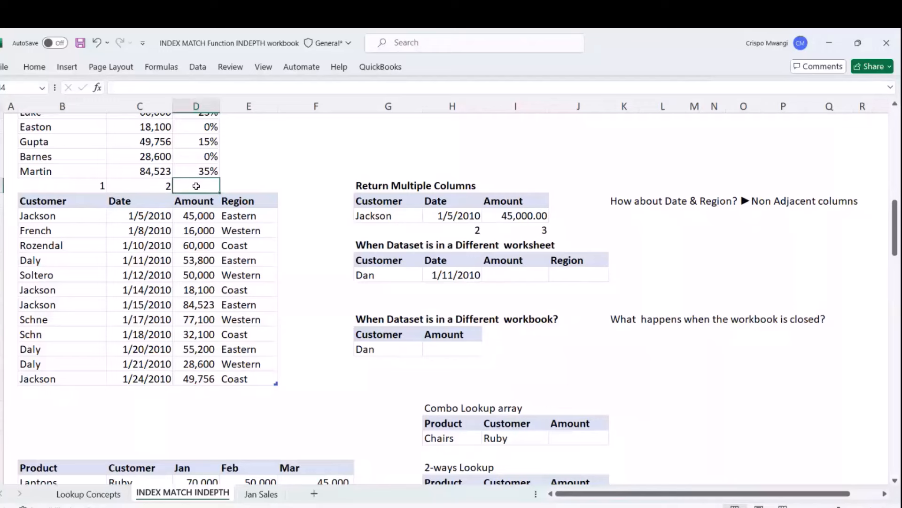
pyautogui.write('3')
pyautogui.press('Tab')
pyautogui.write('4')
pyautogui.moveTo(196, 201); pyautogui.dragTo(209, 309)
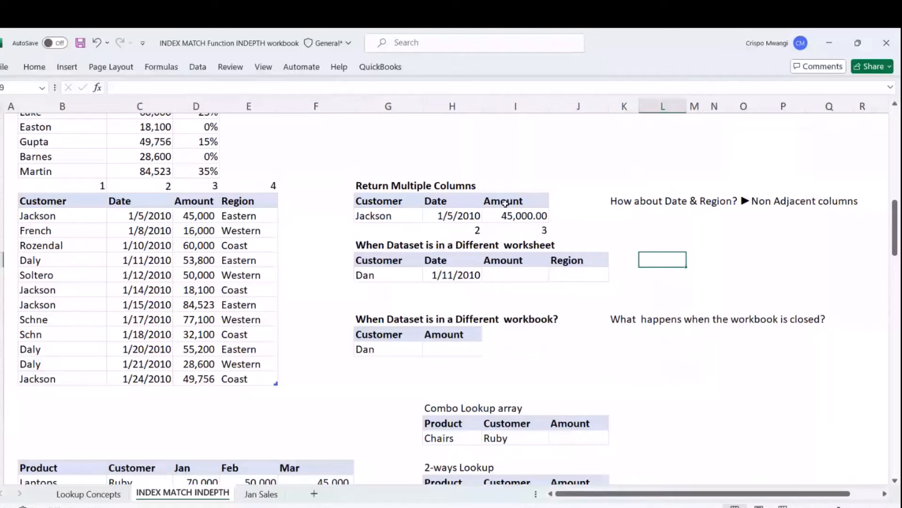
# Replace the Amount header in I45 of the Return Multiple Columns block with a copy of the dataset's Region header.
pyautogui.click(164, 203)
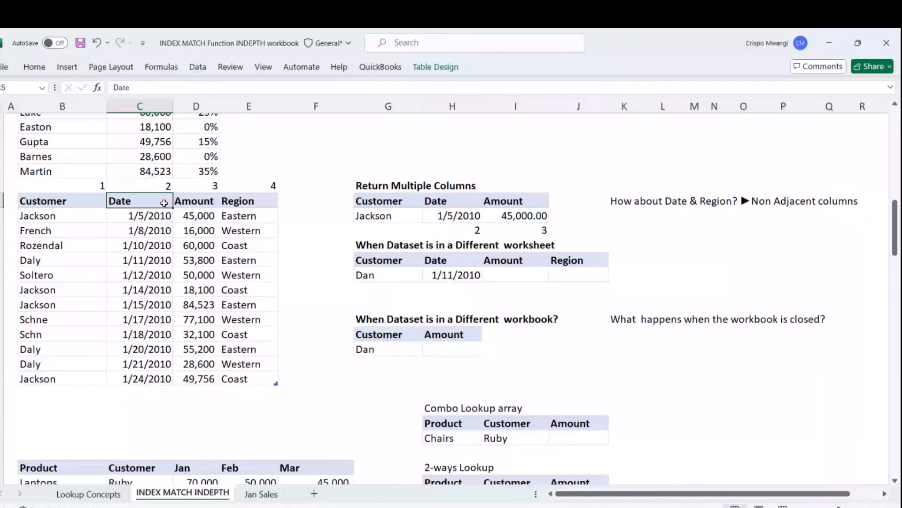
pyautogui.click(253, 202)
pyautogui.hotkey('ctrl', 'c')
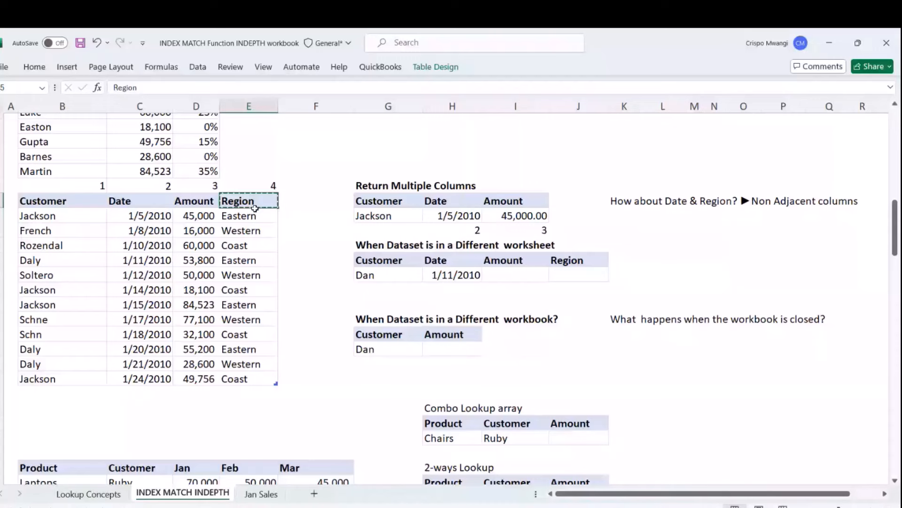
pyautogui.click(510, 202)
pyautogui.hotkey('ctrl', 'v')
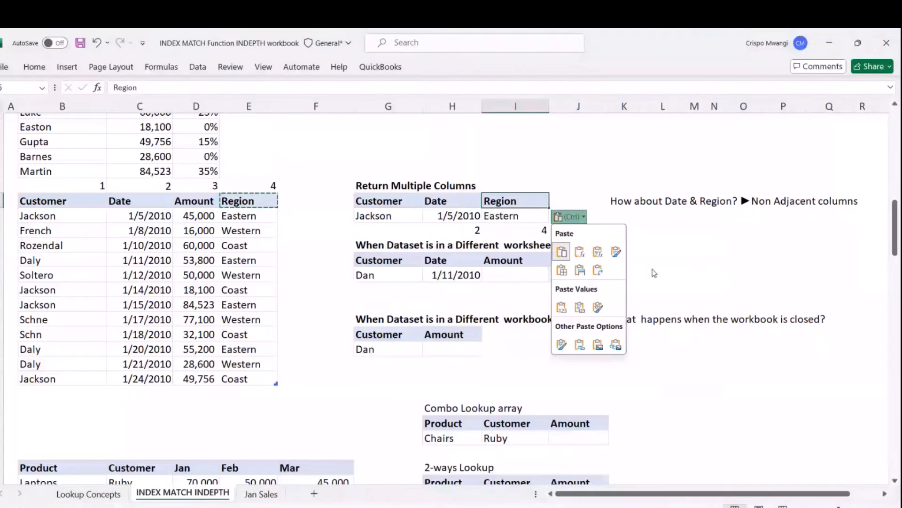
# Compare the Date and Region returned for the customer in G46 with that customer's first record in the sales dataset.
pyautogui.moveTo(437, 201); pyautogui.dragTo(501, 199)
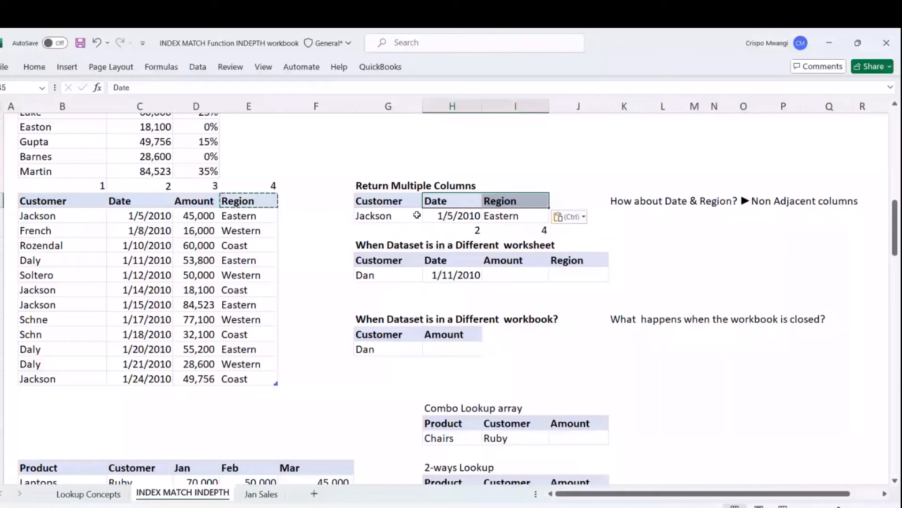
pyautogui.click(497, 217)
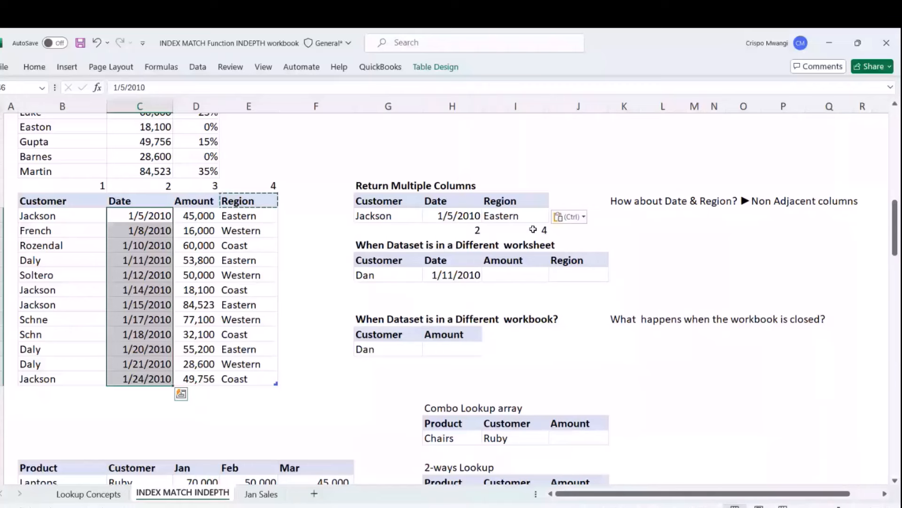
pyautogui.click(457, 218)
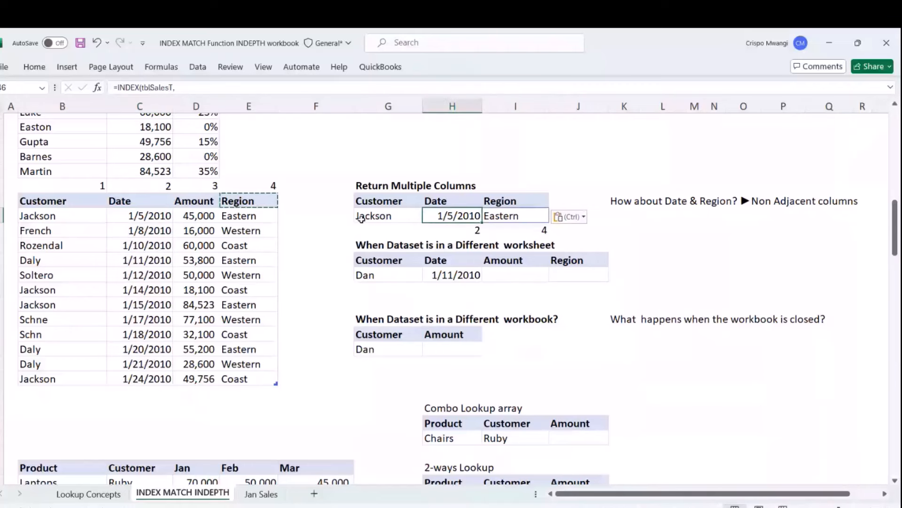
pyautogui.click(361, 219)
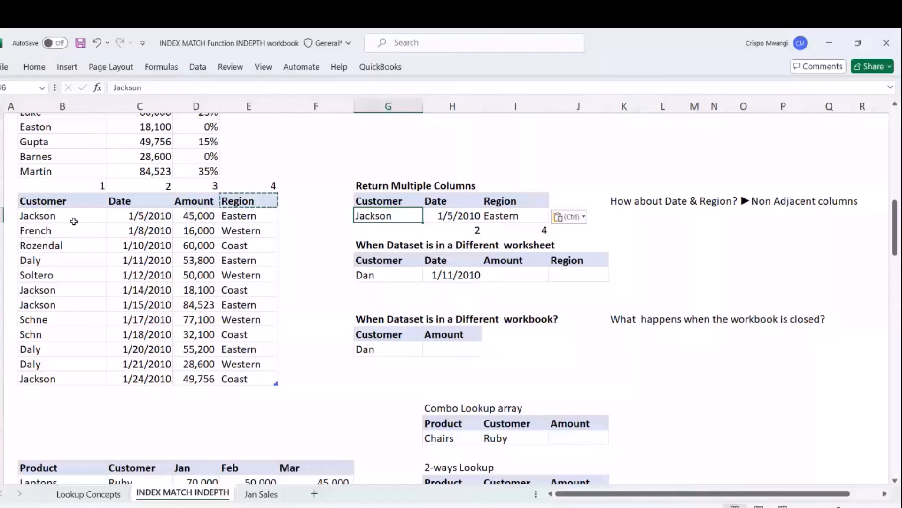
pyautogui.press('Left')
pyautogui.press('Left')
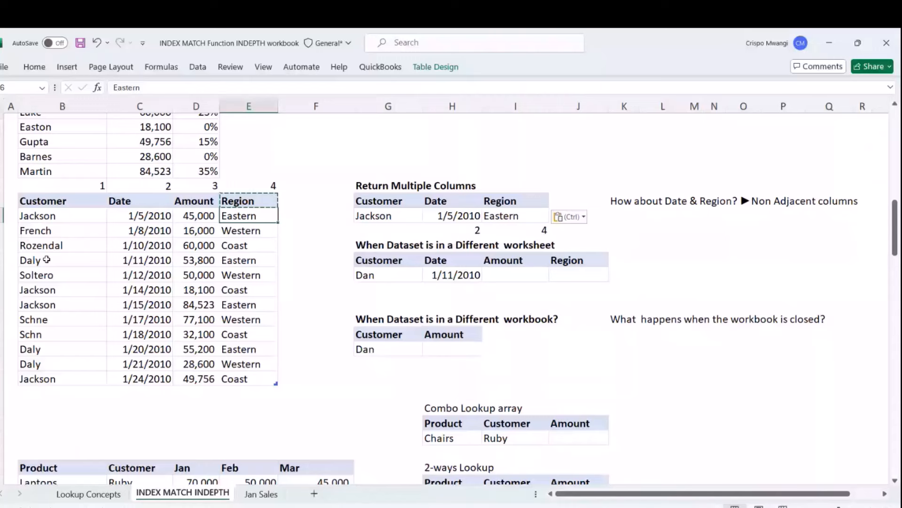
# Replace the customer in G46 of the Return Multiple Columns block with a copy of the fifth record's customer from the sales dataset.
pyautogui.click(37, 275)
pyautogui.hotkey('ctrl', 'c')
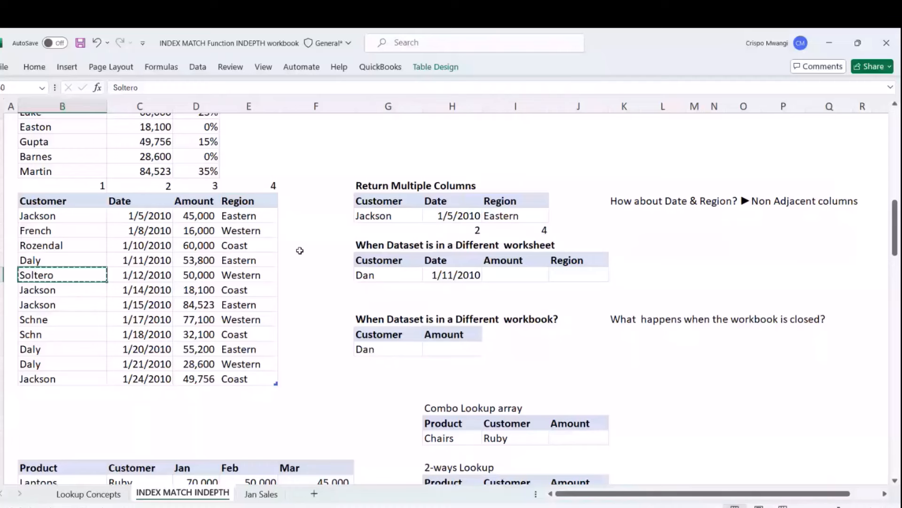
pyautogui.click(380, 217)
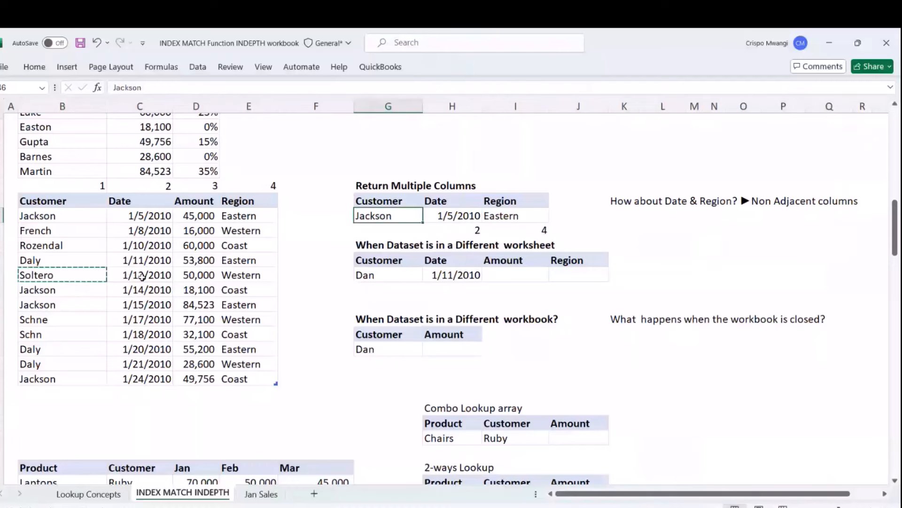
pyautogui.hotkey('ctrl', 'v')
pyautogui.click(566, 218)
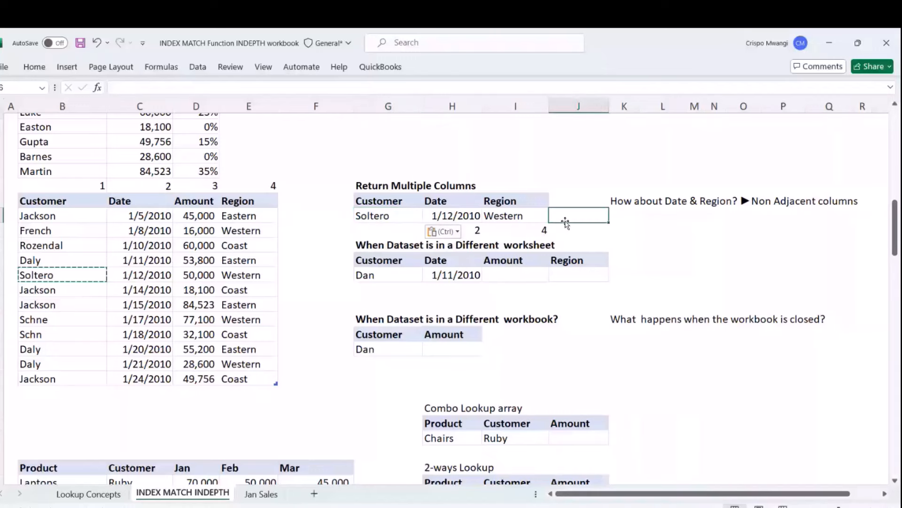
pyautogui.press('Escape')
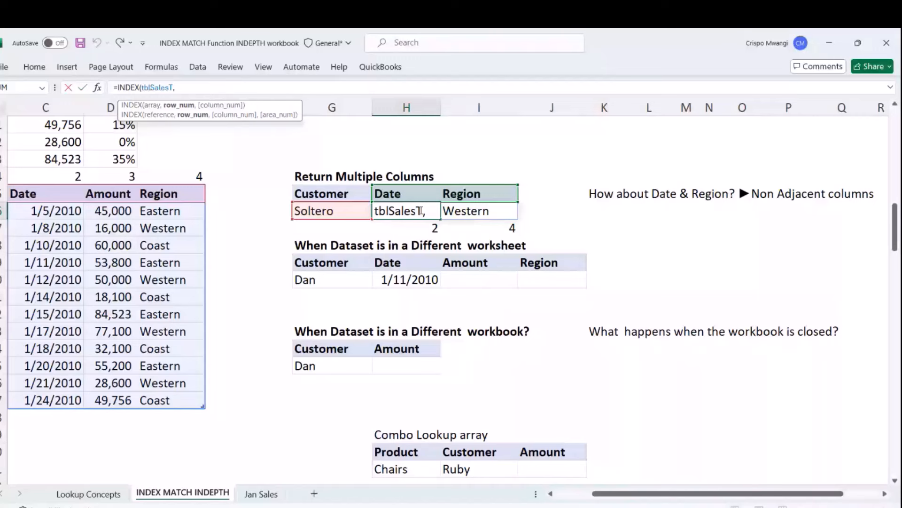
# Evaluate the MATCH(H45:I45,tblSalesT[#Headers],0) part of the INDEX formula in H46 and leave the formula as it is.
pyautogui.moveTo(375, 247); pyautogui.dragTo(560, 247)
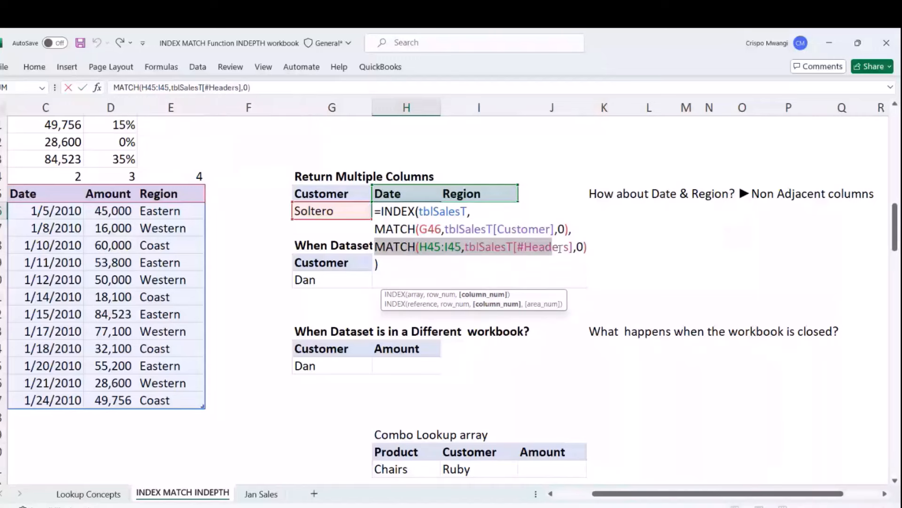
pyautogui.moveTo(560, 248); pyautogui.dragTo(586, 248)
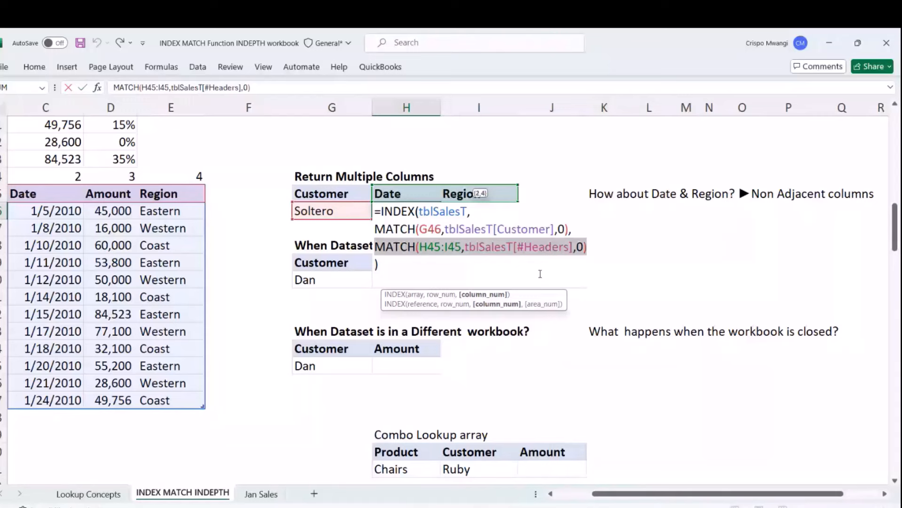
pyautogui.click(619, 229)
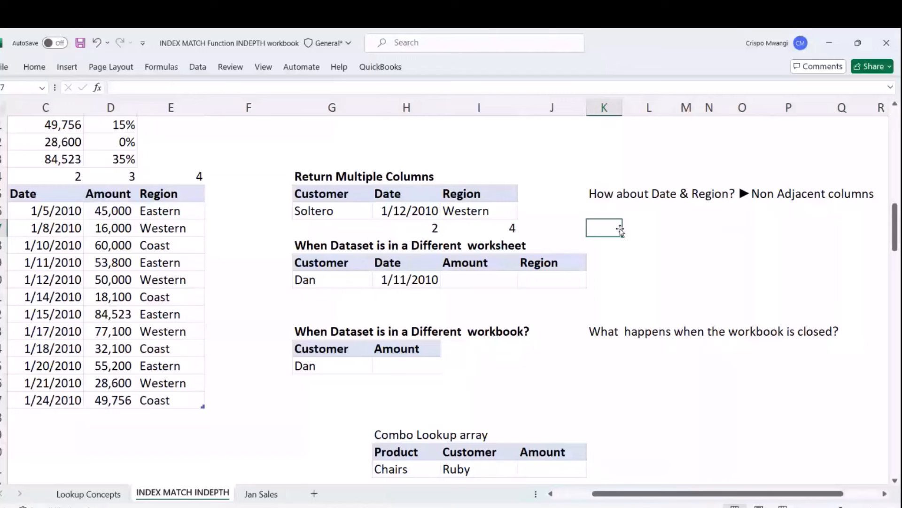
# Compare the different-worksheet block's Customer and Date lookup values with the Single Value and Combo examples on the Lookup Concepts sheet.
pyautogui.hscroll(-1, 502, 302)
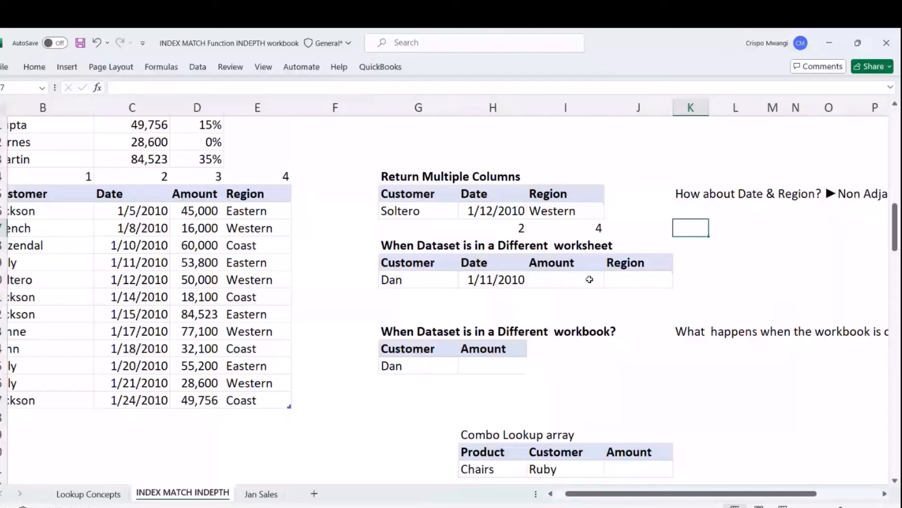
pyautogui.click(493, 279)
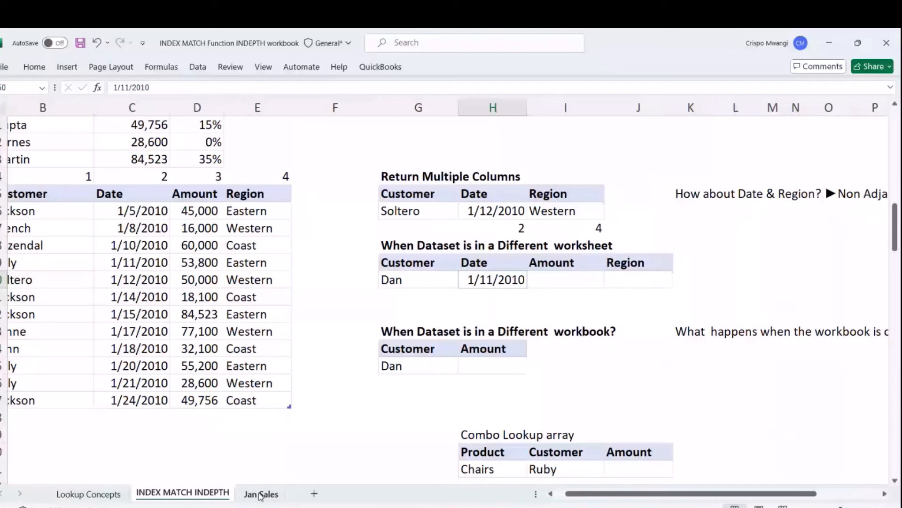
pyautogui.click(549, 279)
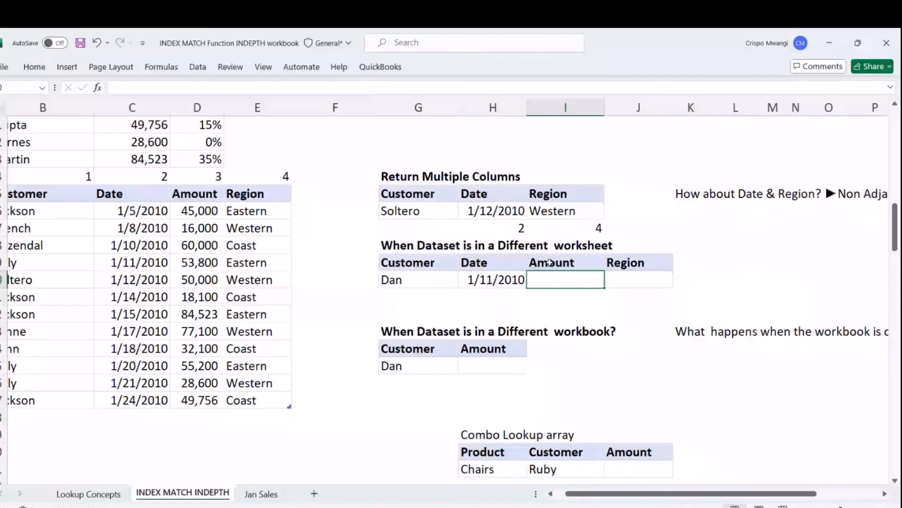
pyautogui.write('=INDEX(')
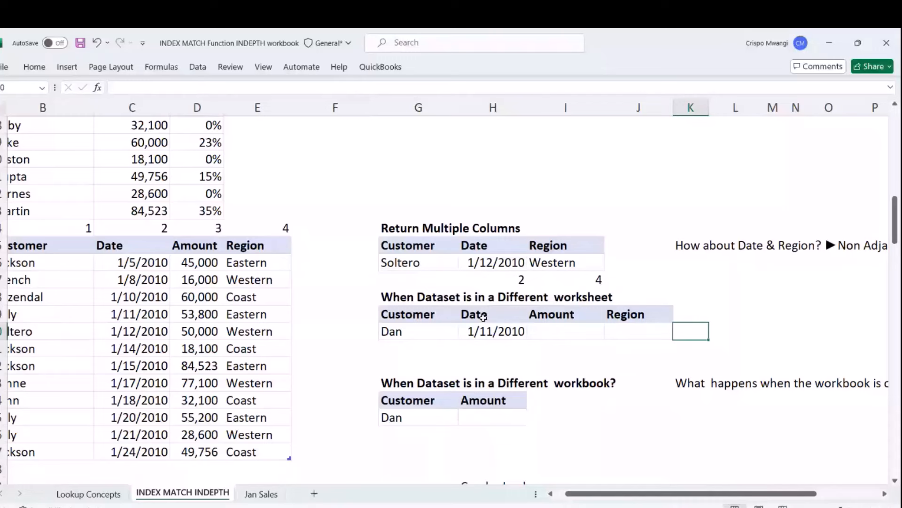
pyautogui.click(515, 348)
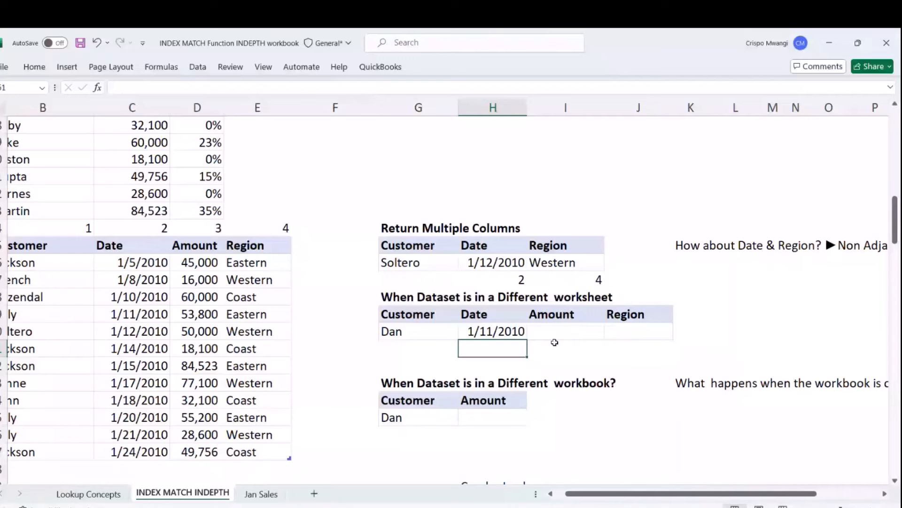
pyautogui.hotkey('ctrl', 'pageup')
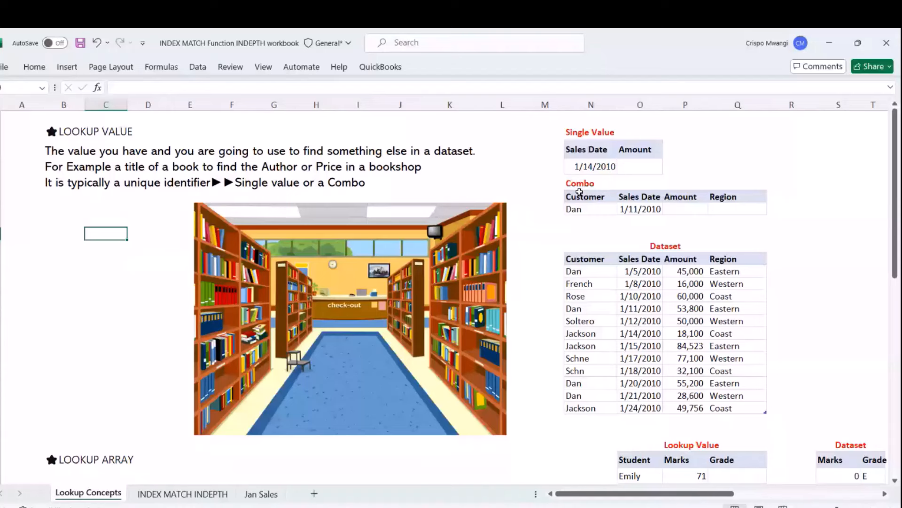
pyautogui.click(590, 166)
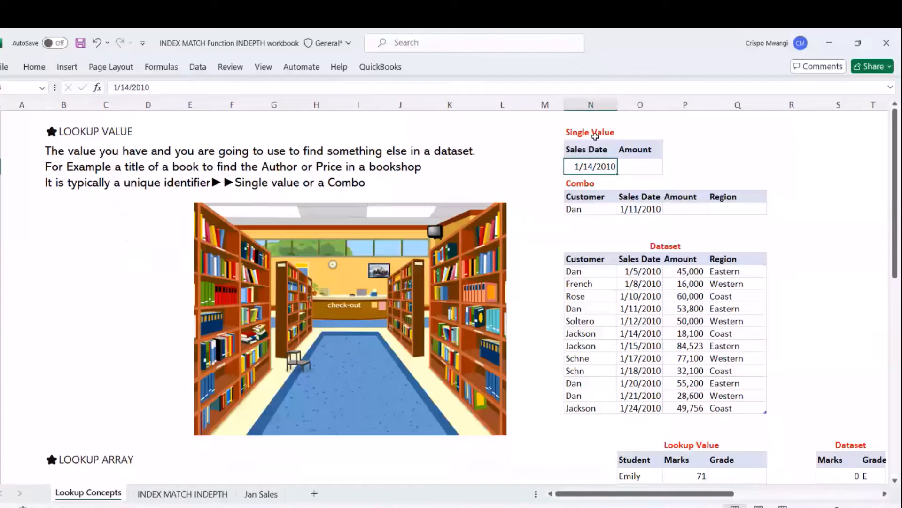
pyautogui.click(644, 210)
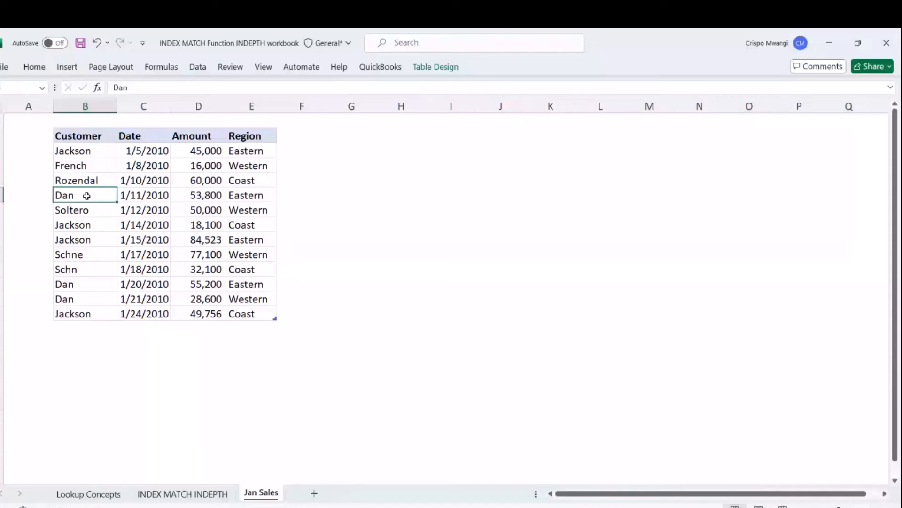
# Change the customer of the first Jan Sales record to the customer name used in the different-worksheet lookup block.
pyautogui.click(79, 150)
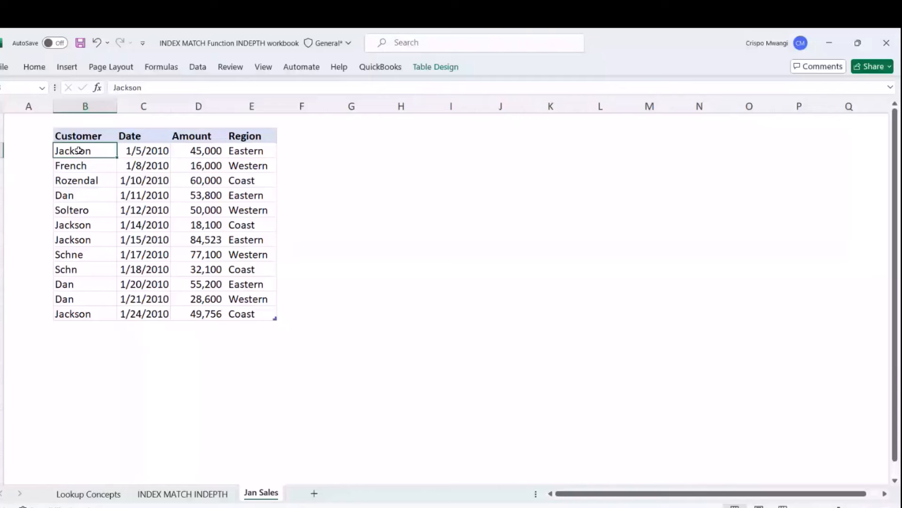
pyautogui.write('Dan')
pyautogui.press('Return')
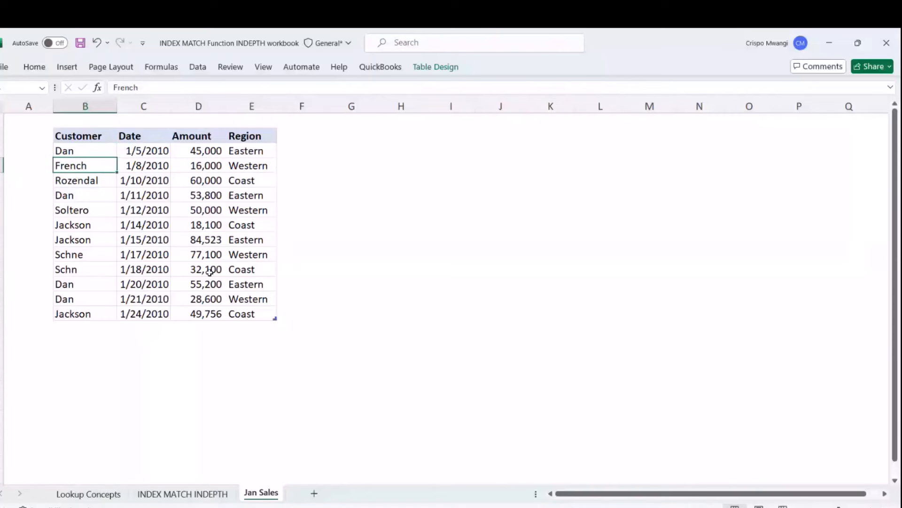
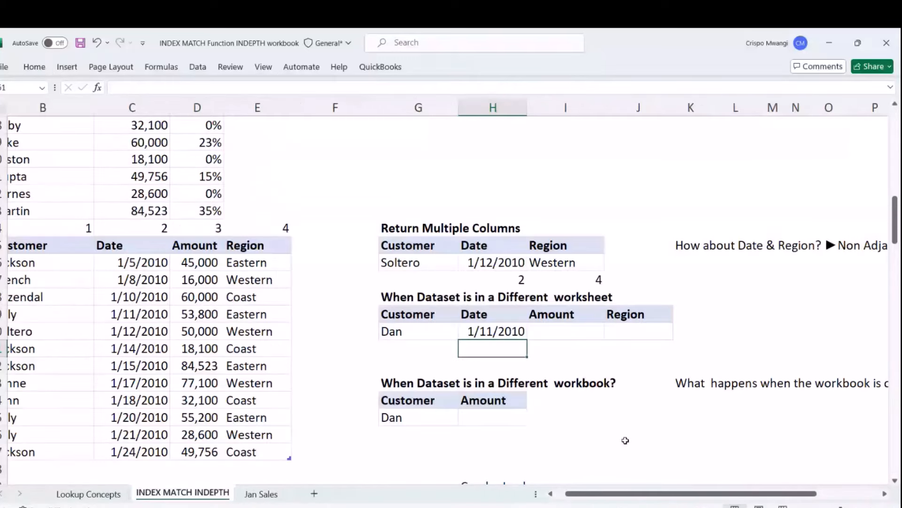
# Move the note "What happens when the workbook is closed?" to G57, below the different-workbook block.
pyautogui.click(686, 382)
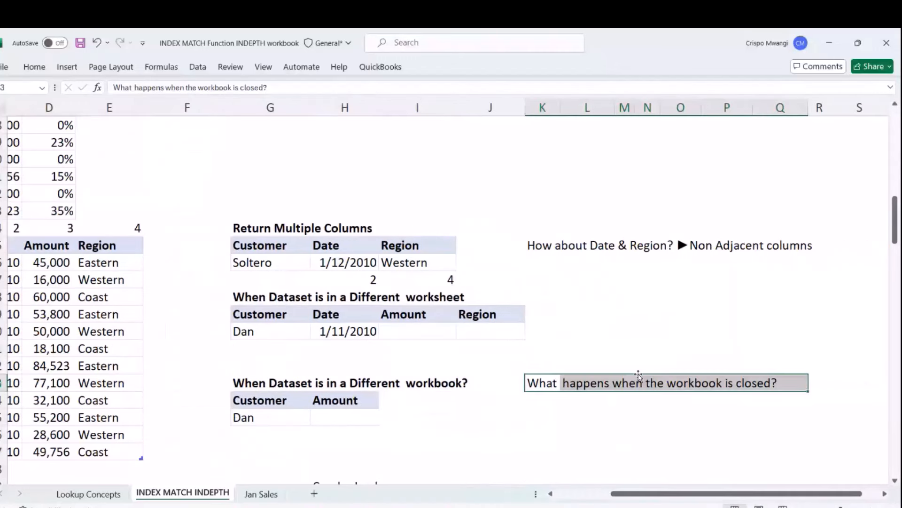
pyautogui.moveTo(639, 375); pyautogui.dragTo(344, 444)
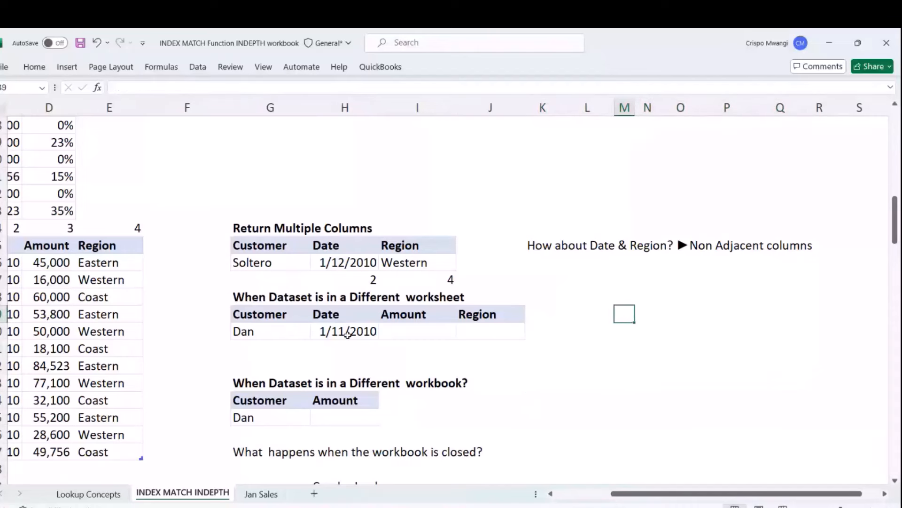
# Look up the Jan Sales record that matches the customer in G50 and the date 1/11/2010.
pyautogui.click(282, 332)
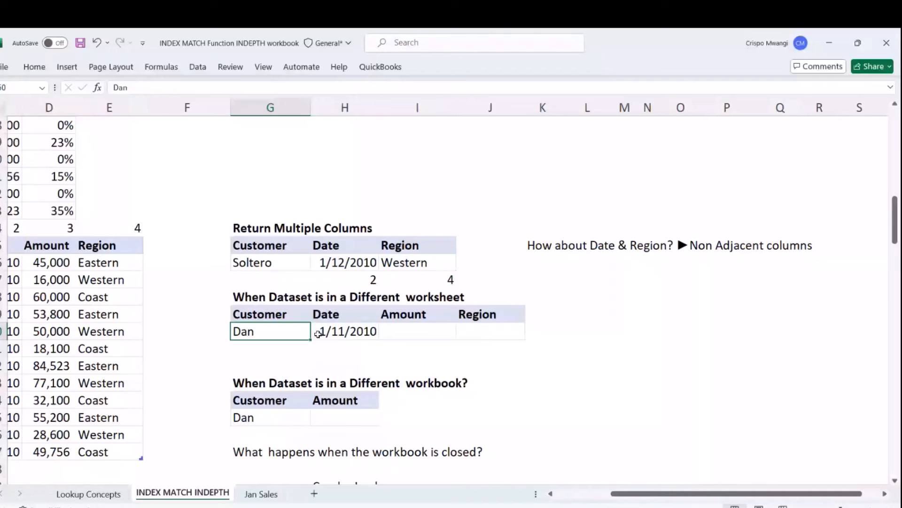
pyautogui.click(257, 492)
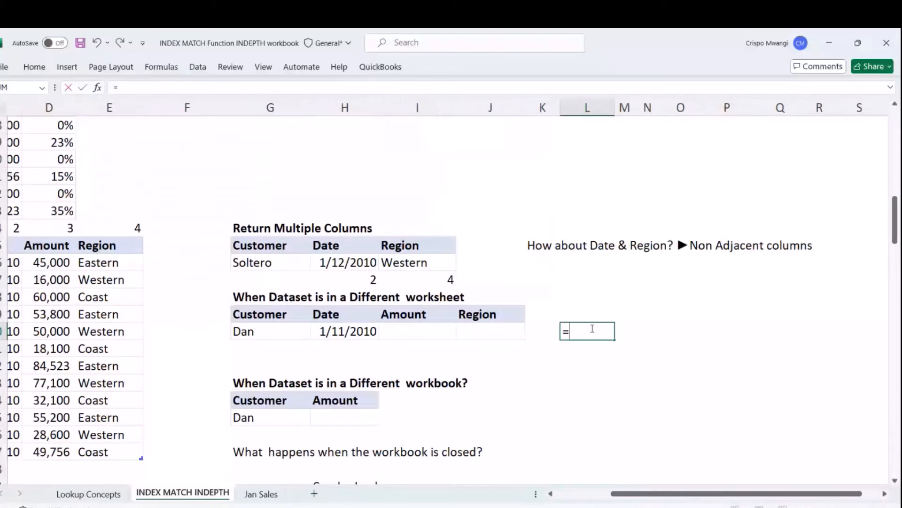
# Enter =G50&H50 in L50 to join the customer and date into one combined lookup value.
pyautogui.click(241, 331)
pyautogui.write('&')
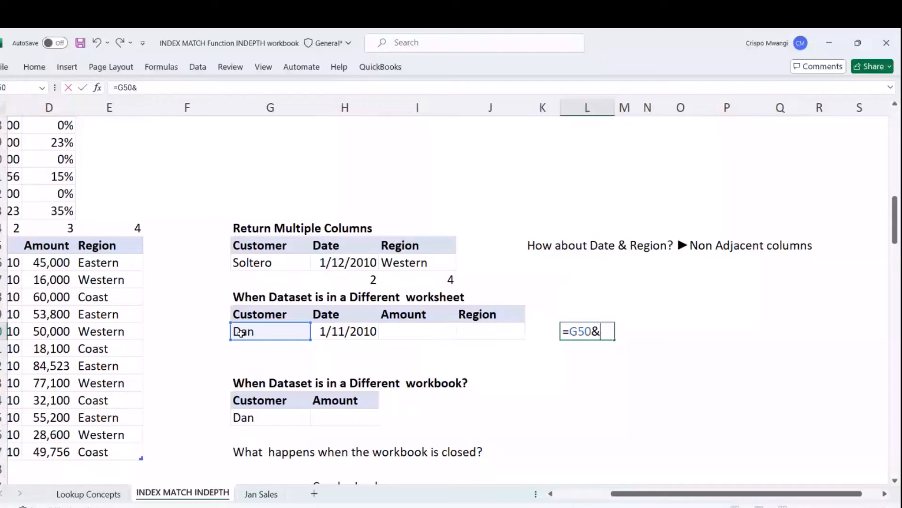
pyautogui.click(345, 331)
pyautogui.hotkey('ctrl', 'Return')
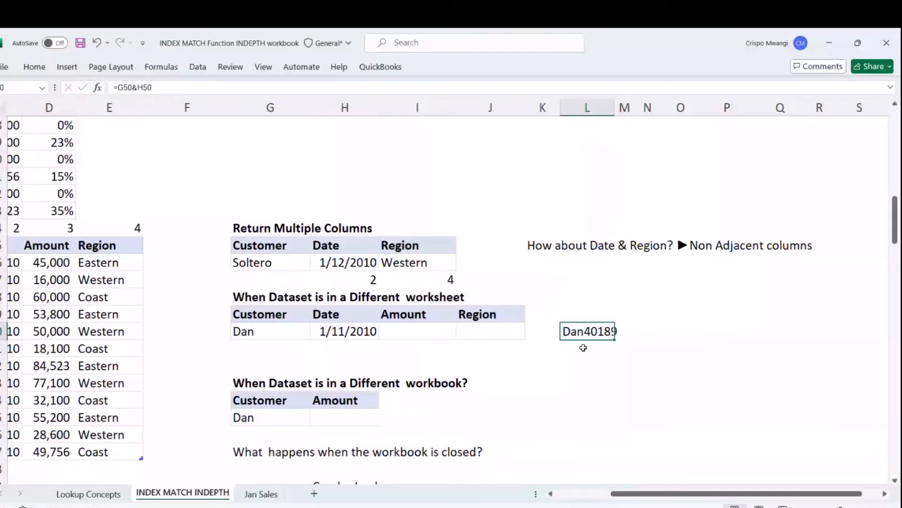
pyautogui.click(647, 366)
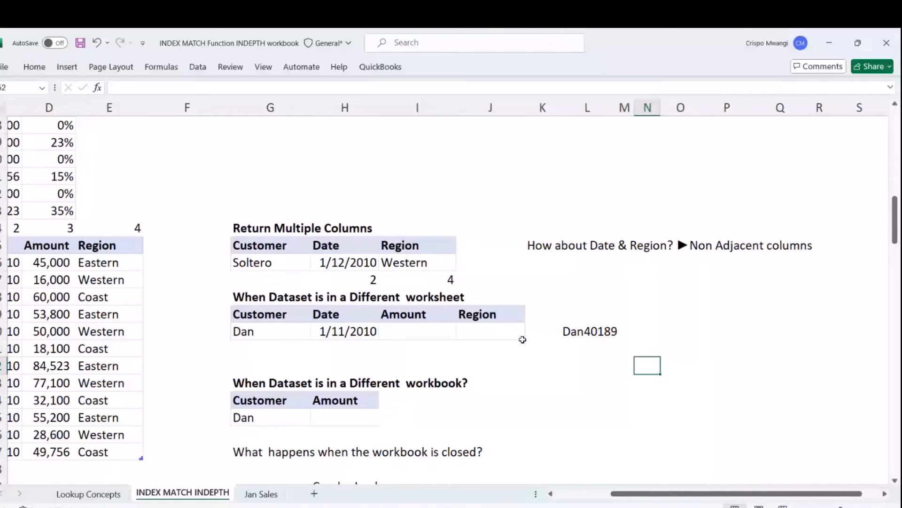
# Examine the Customer and Date columns of the Jan Sales dataset as the source for a combined lookup array.
pyautogui.click(580, 311)
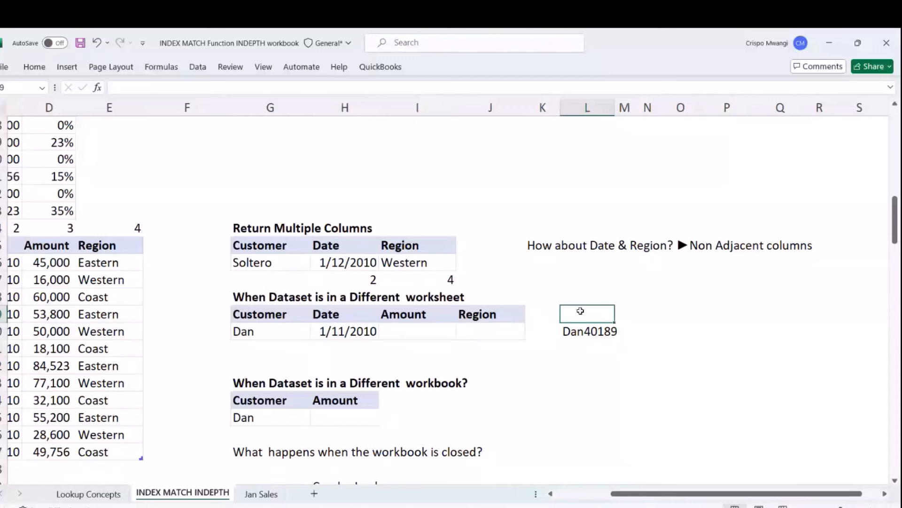
pyautogui.click(650, 327)
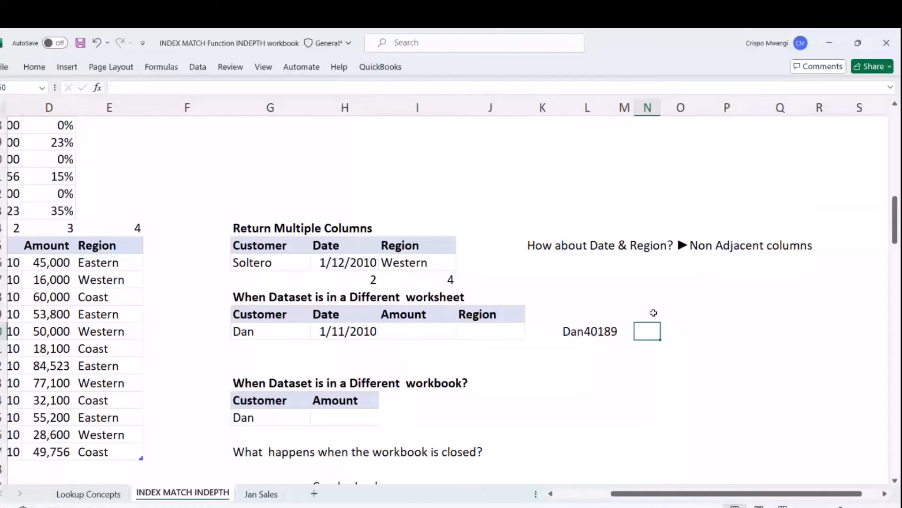
pyautogui.hotkey('ctrl', 'pagedown')
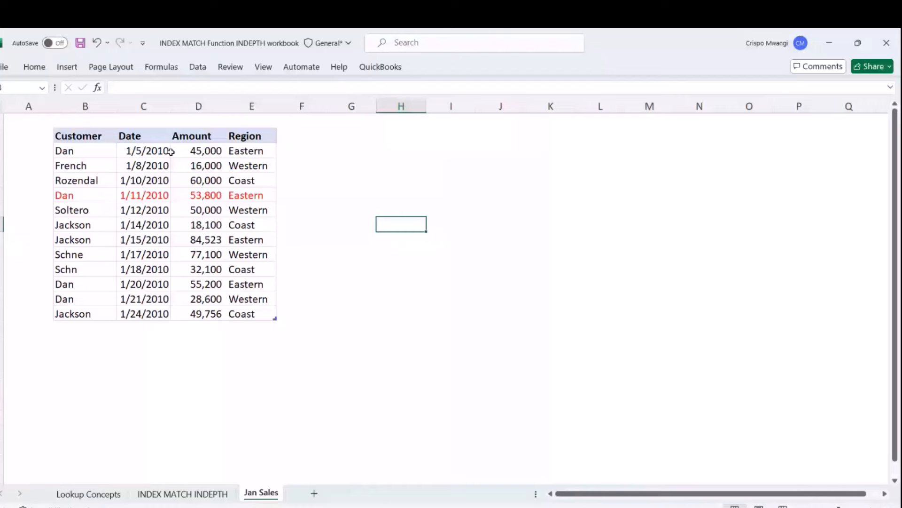
pyautogui.press('Up')
pyautogui.press('Up')
pyautogui.press('Up')
pyautogui.press('Up')
pyautogui.press('Up')
pyautogui.press('Up')
pyautogui.press('Left')
pyautogui.press('Left')
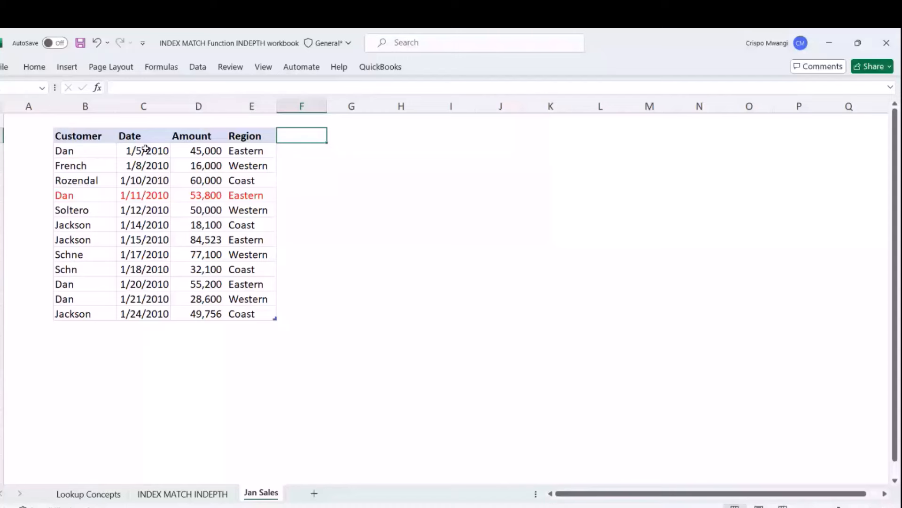
pyautogui.hotkey('ctrl', 'pageup')
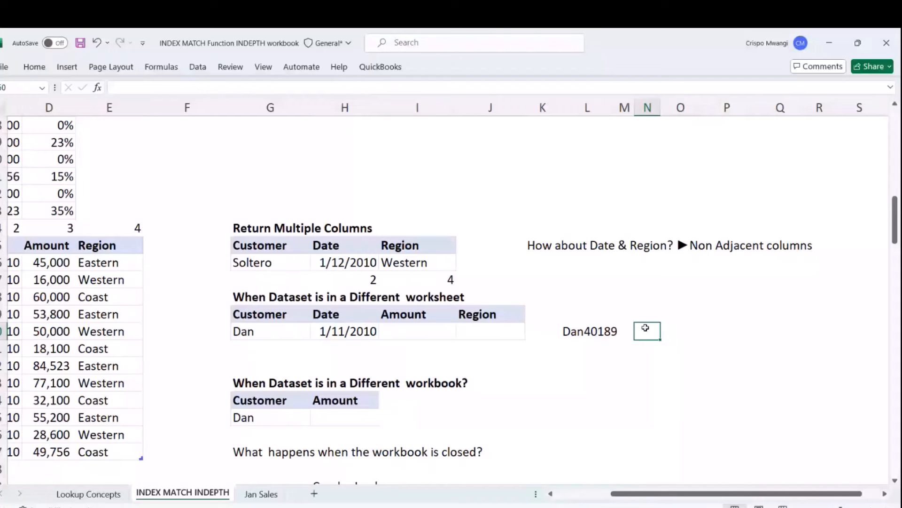
# Enter =tbl_JanSales[Customer]&tbl_JanSales[Date] in N50 to build the combined lookup array from the Jan Sales table.
pyautogui.write('=')
pyautogui.hotkey('ctrl', 'pagedown')
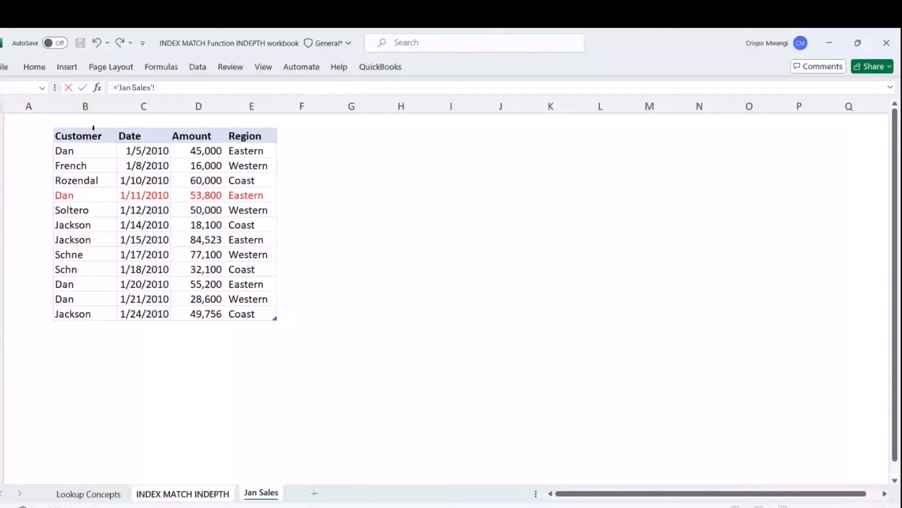
pyautogui.click(91, 128)
pyautogui.write('&')
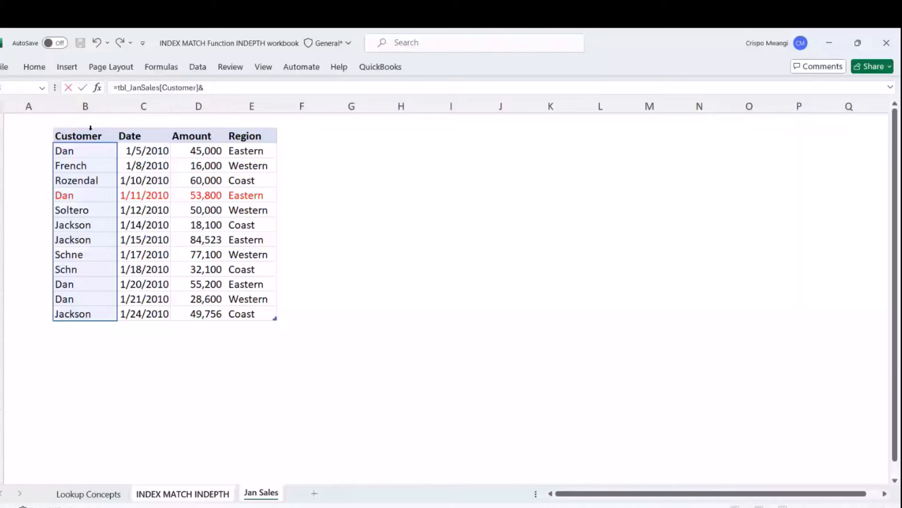
pyautogui.click(130, 127)
pyautogui.press('Return')
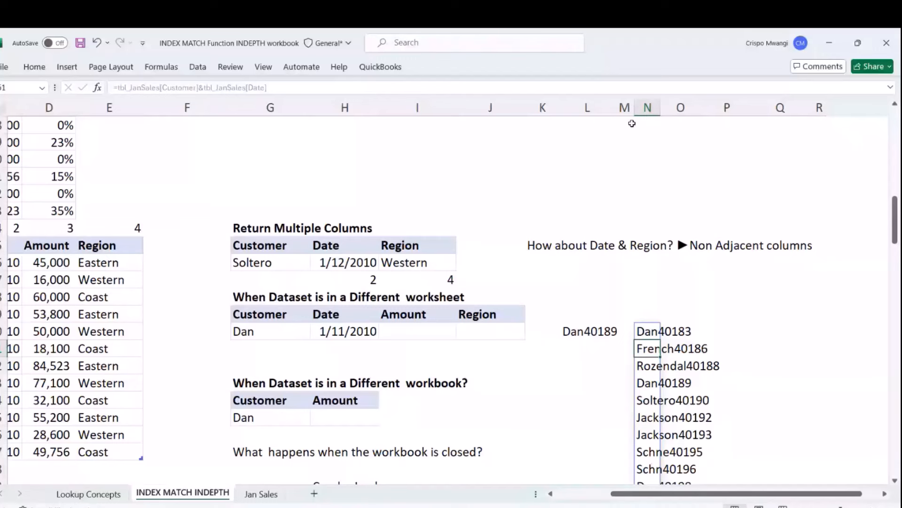
# Compare the combined lookup value in L50 with the joined customer and date entries in the list starting at N50.
pyautogui.scroll(-3, 632, 123)
pyautogui.press('Up')
pyautogui.press('Left')
pyautogui.press('Left')
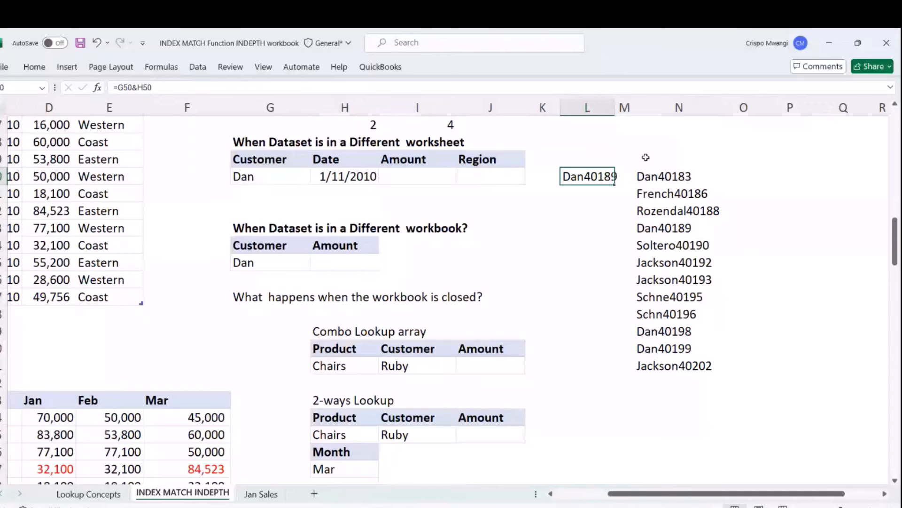
pyautogui.click(691, 176)
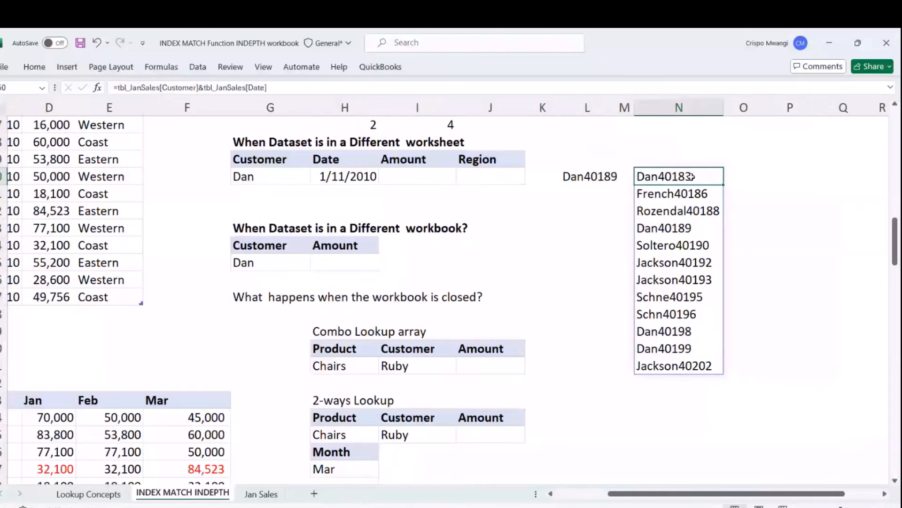
# Compare the highlighted 1/11/2010 record in the Jan Sales dataset with the combined lookup value and the joined list starting at N50.
pyautogui.hotkey('ctrl', 'pagedown')
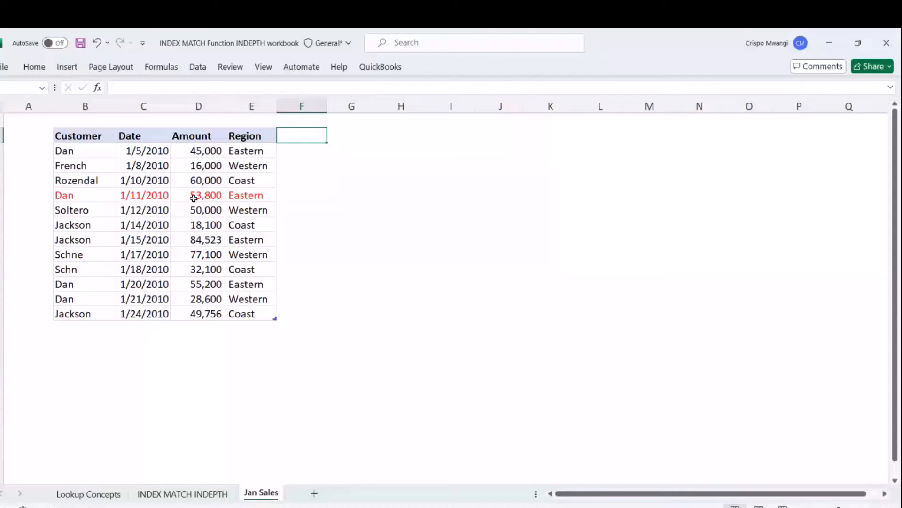
pyautogui.hotkey('ctrl', 'pageup')
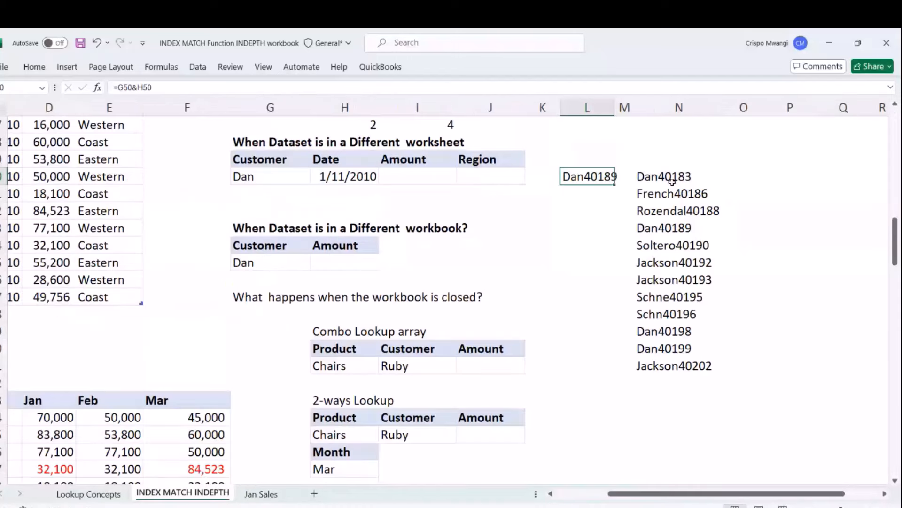
pyautogui.click(672, 181)
# Begin an INDEX formula in the Amount cell I50 with tbl_JanSales as the array, ready for its row number argument.
pyautogui.scroll(3, 691, 319)
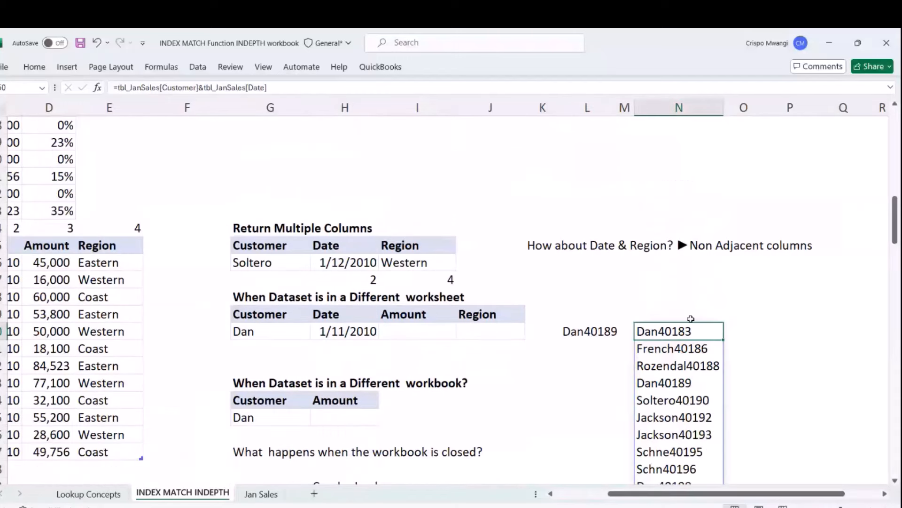
pyautogui.scroll(-1, 691, 318)
pyautogui.click(437, 273)
pyautogui.write('=')
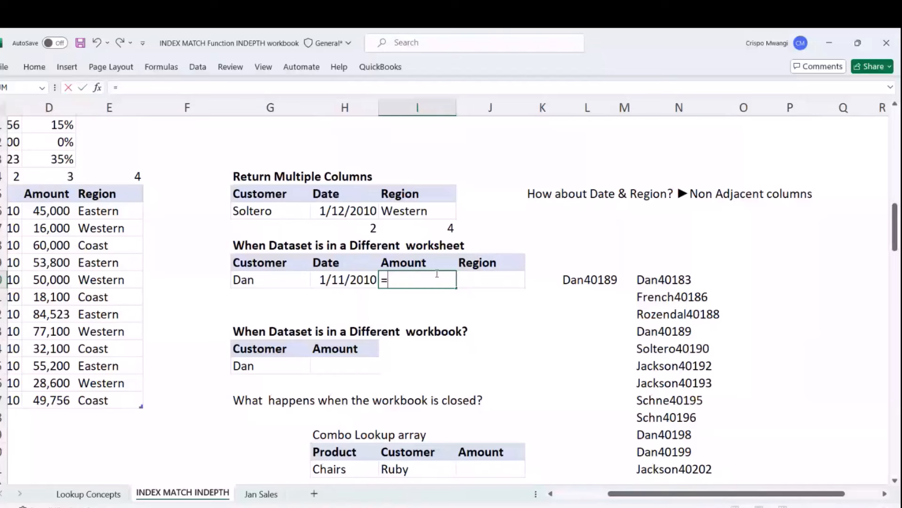
pyautogui.write('INDEX(')
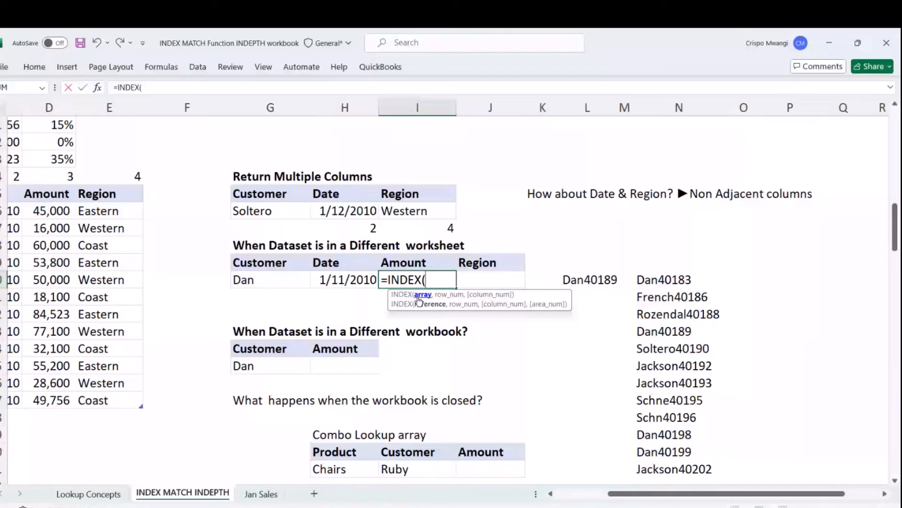
pyautogui.click(260, 493)
pyautogui.click(56, 130)
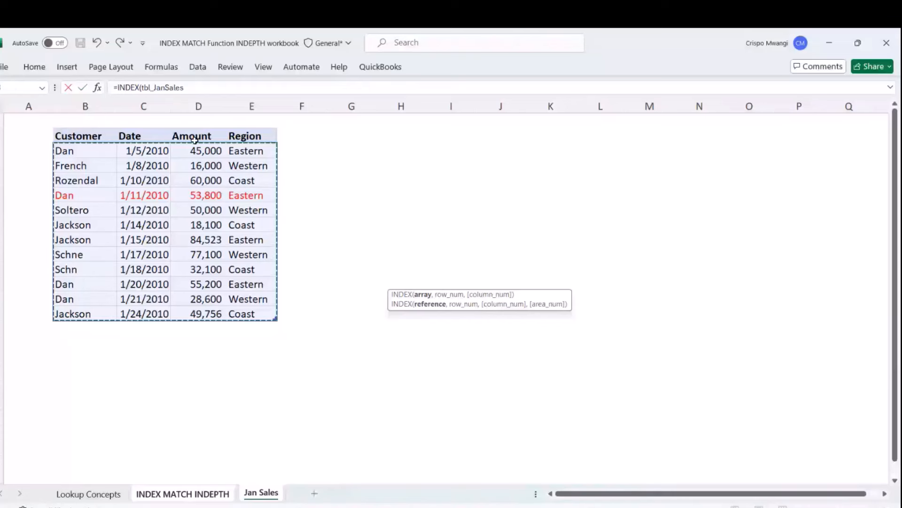
pyautogui.click(204, 89)
pyautogui.write(',')
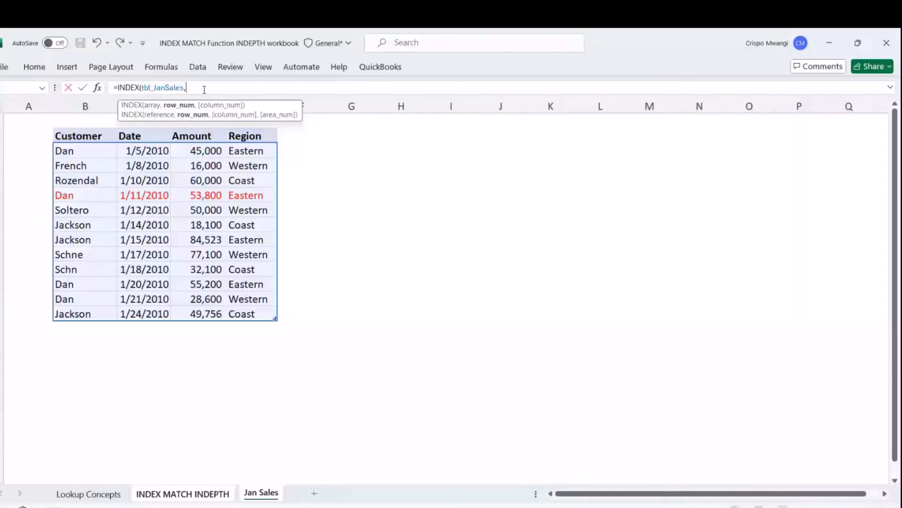
pyautogui.click(183, 494)
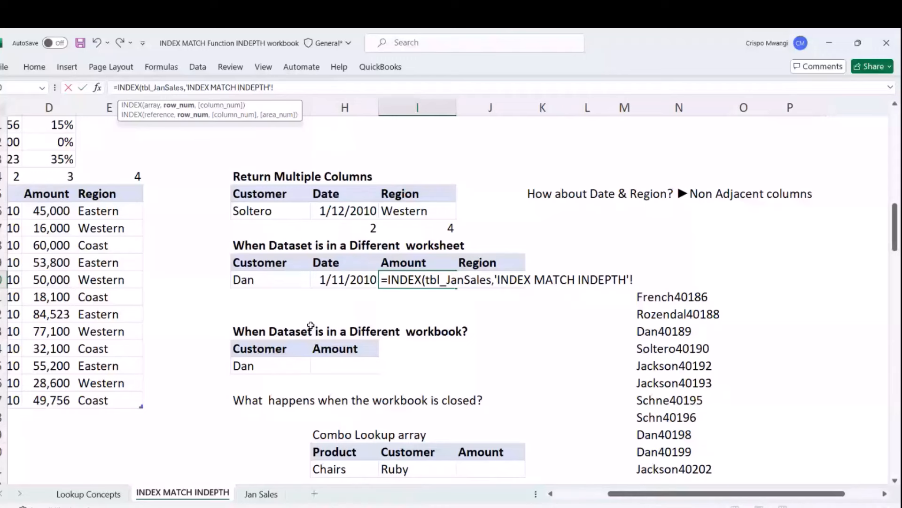
# Remove the stray 'INDEX MATCH INDEPTH'! reference following tbl_JanSales in the unfinished INDEX formula in I50.
pyautogui.press('BackSpace')
pyautogui.press('BackSpace')
pyautogui.press('BackSpace')
pyautogui.press('BackSpace')
pyautogui.press('BackSpace')
pyautogui.press('BackSpace')
pyautogui.press('BackSpace')
pyautogui.press('BackSpace')
pyautogui.press('BackSpace')
pyautogui.press('BackSpace')
pyautogui.press('BackSpace')
pyautogui.press('BackSpace')
pyautogui.press('BackSpace')
pyautogui.press('BackSpace')
pyautogui.press('BackSpace')
pyautogui.press('BackSpace')
pyautogui.press('BackSpace')
pyautogui.press('BackSpace')
pyautogui.press('BackSpace')
pyautogui.press('BackSpace')
pyautogui.press('BackSpace')
pyautogui.press('BackSpace')
# Add a MATCH as the INDEX row argument, with the customer and date cells joined as its lookup value, G50&H50.
pyautogui.write('MA')
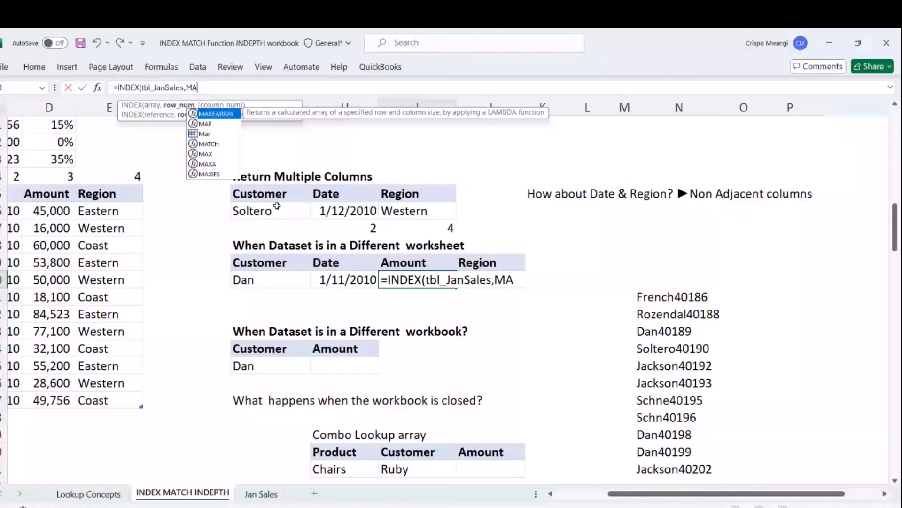
pyautogui.write('TCH(')
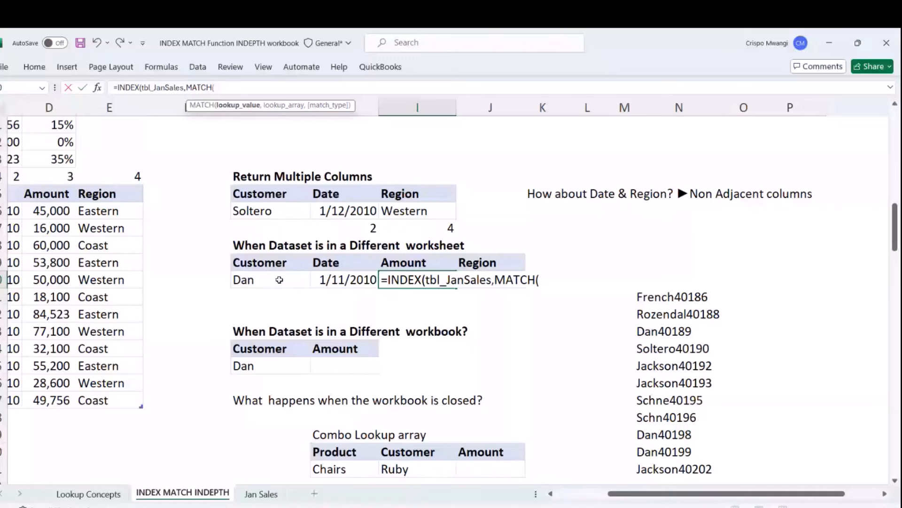
pyautogui.click(279, 280)
pyautogui.write('&')
pyautogui.click(346, 279)
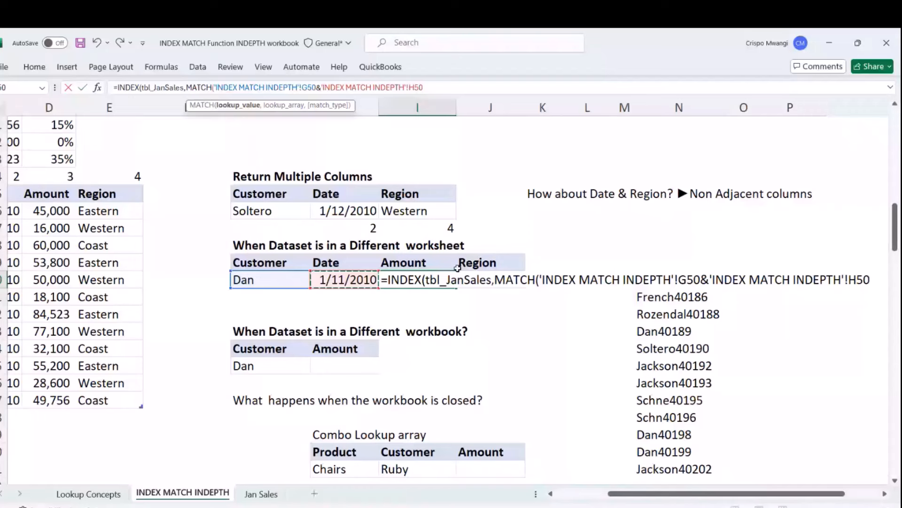
pyautogui.write(',')
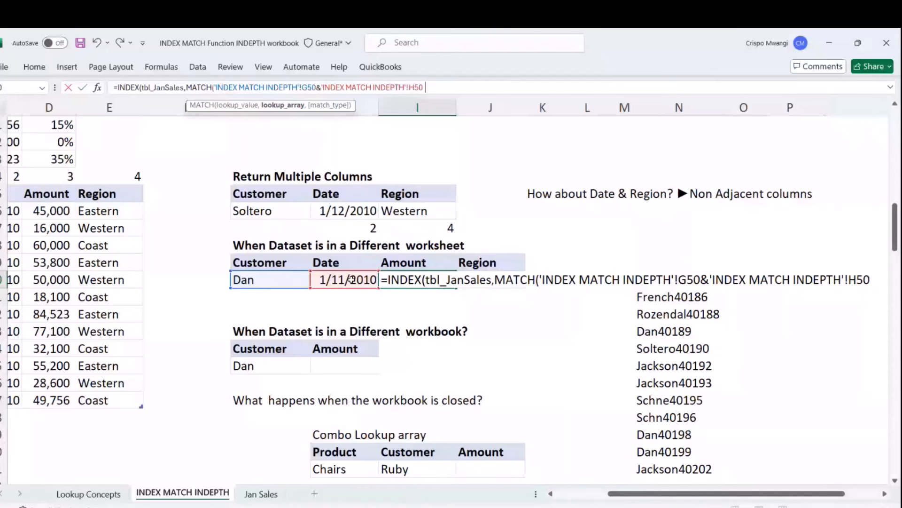
pyautogui.write(',')
# Complete the MATCH with tbl_JanSales[Customer]&tbl_JanSales[Date] from the Jan Sales sheet as lookup array and 0 for exact match.
pyautogui.click(260, 493)
pyautogui.click(81, 126)
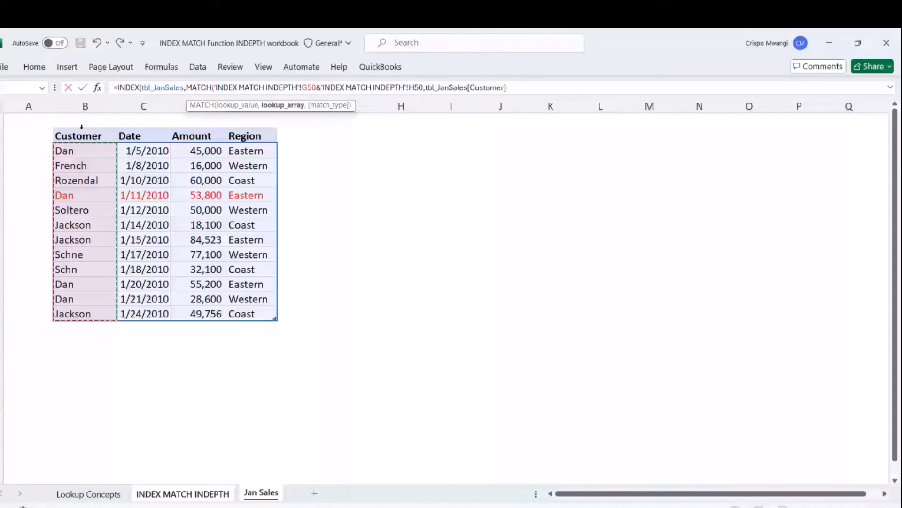
pyautogui.write('&')
pyautogui.click(129, 128)
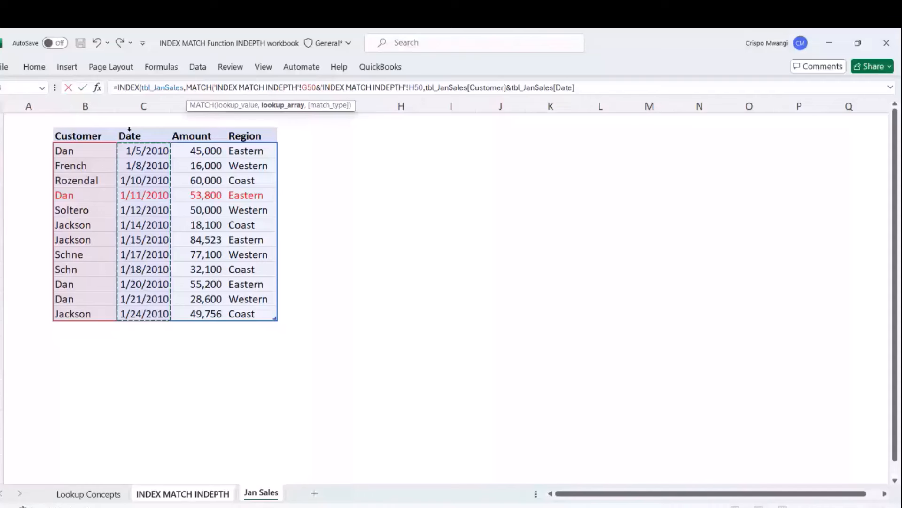
pyautogui.write(',0')
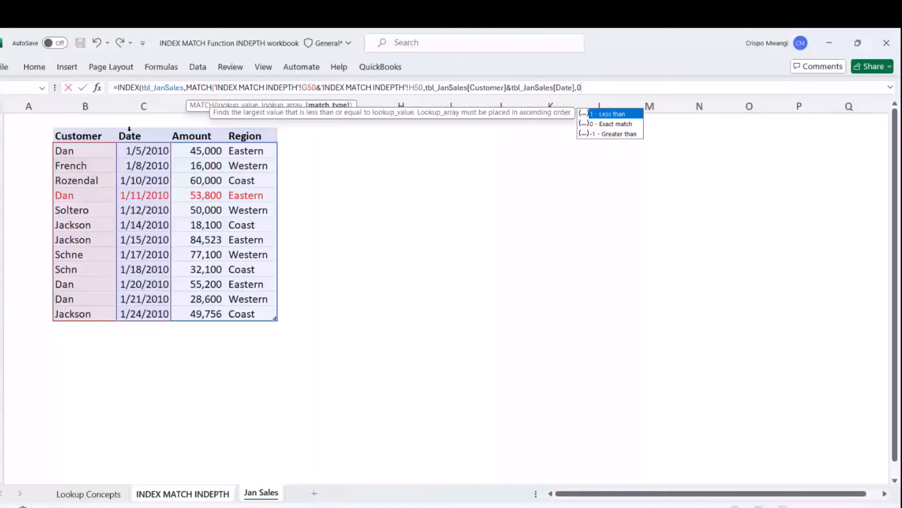
pyautogui.write(')')
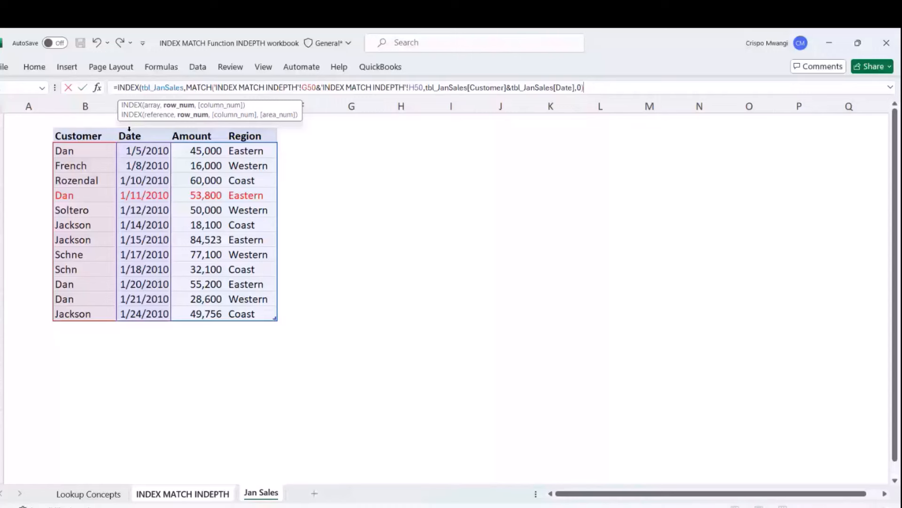
# Finish the INDEX formula with {3,4} as the column numbers so it returns both Amount and Region.
pyautogui.write(',')
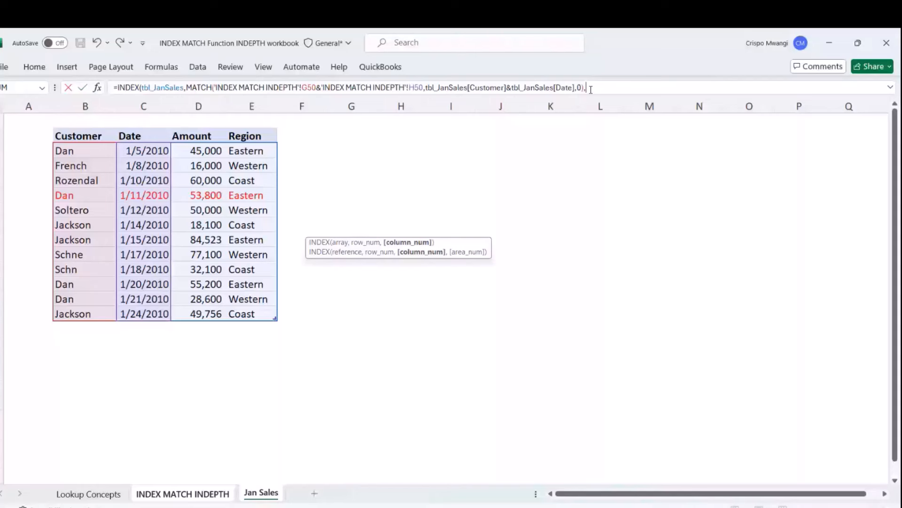
pyautogui.write('{3,4})')
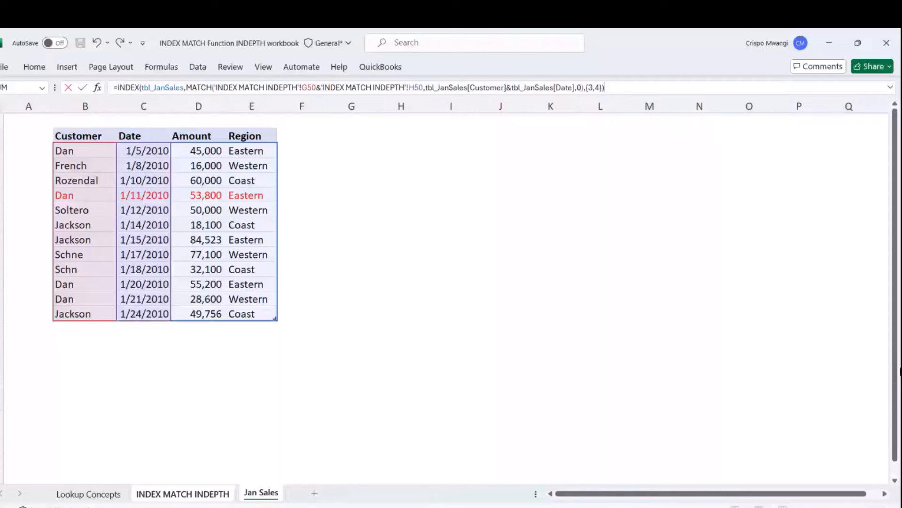
pyautogui.press('Return')
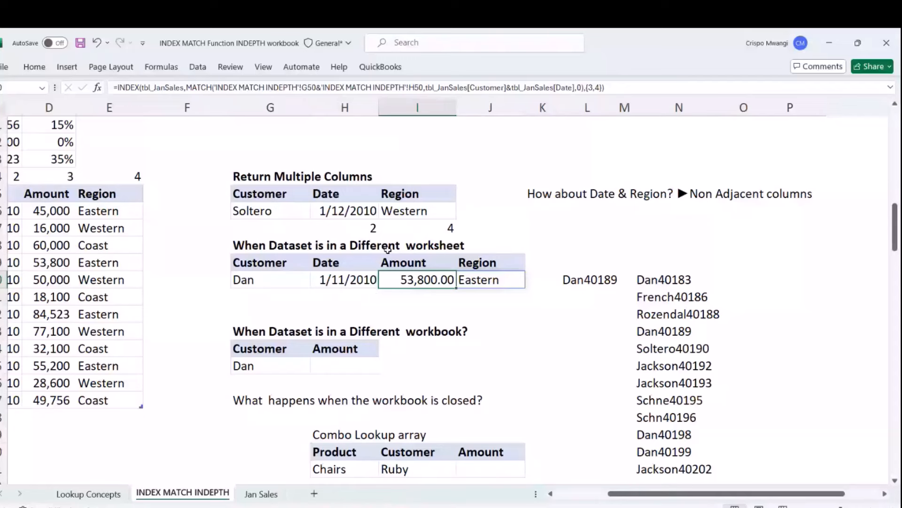
# Review the return array and match mode notes on the Lookup Concepts sheet.
pyautogui.click(258, 495)
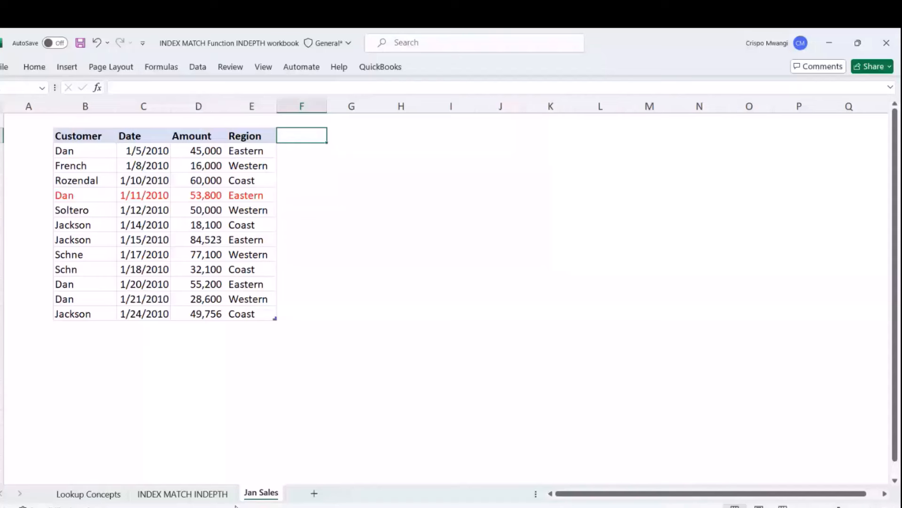
pyautogui.click(88, 493)
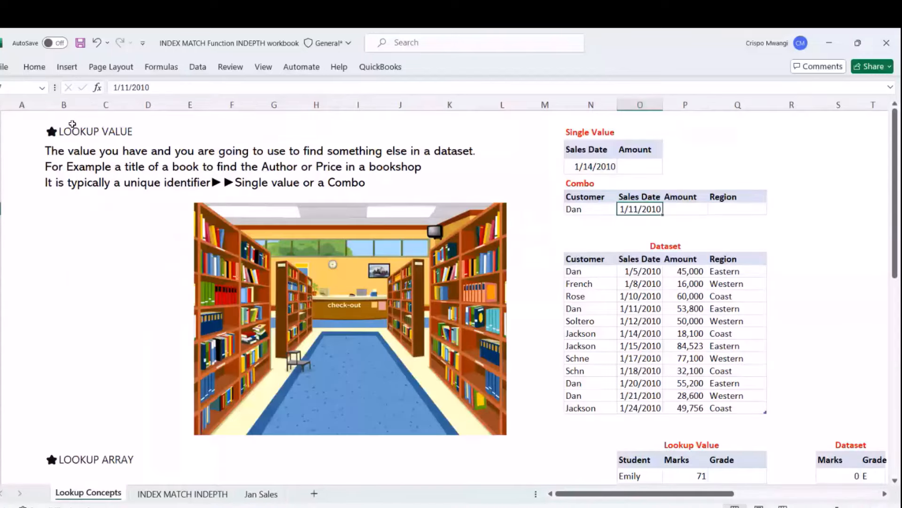
pyautogui.scroll(-4, 75, 346)
pyautogui.click(74, 347)
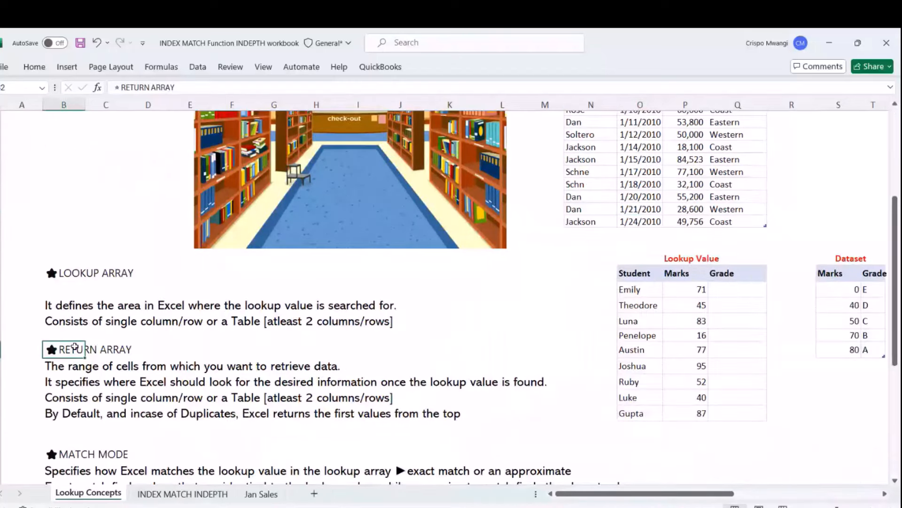
pyautogui.scroll(-2, 74, 346)
pyautogui.click(71, 339)
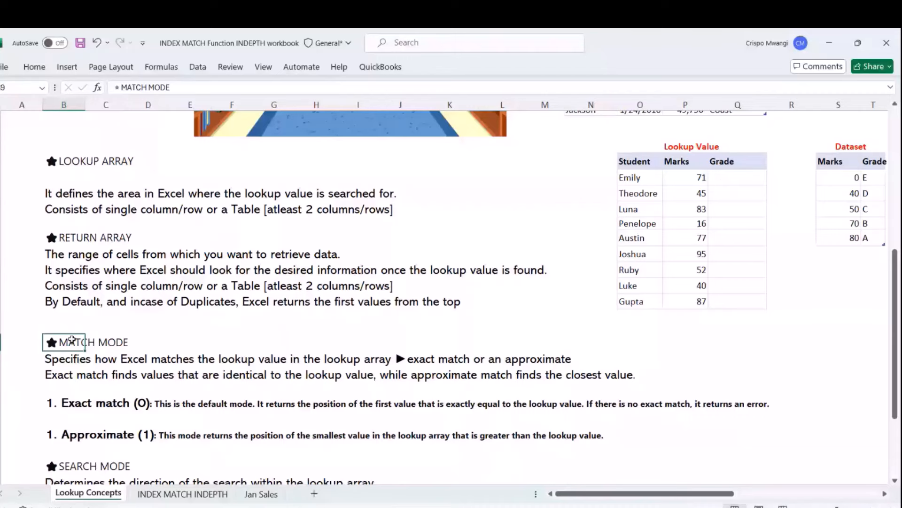
# Inspect the helper formulas in L50 and N50 on the INDEX MATCH INDEPTH sheet that join customer and date.
pyautogui.hotkey('ctrl', 'pagedown')
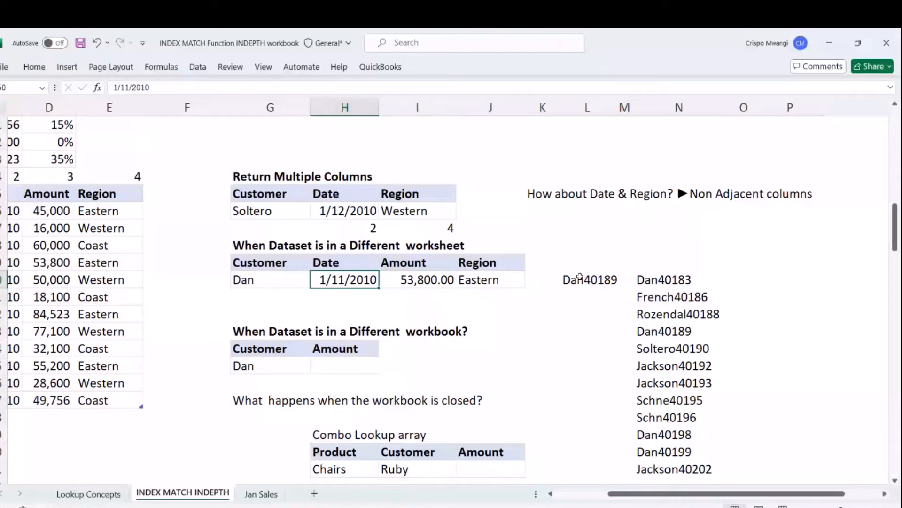
pyautogui.doubleClick(580, 277)
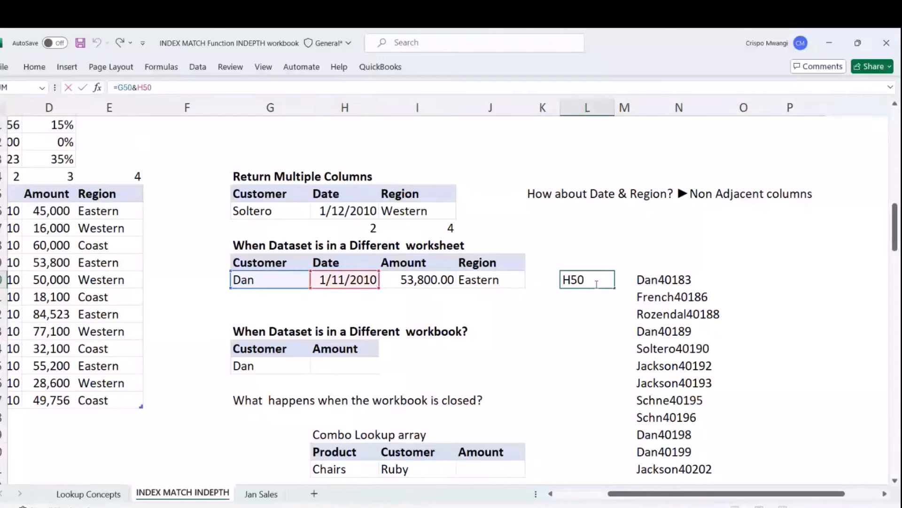
pyautogui.click(579, 276)
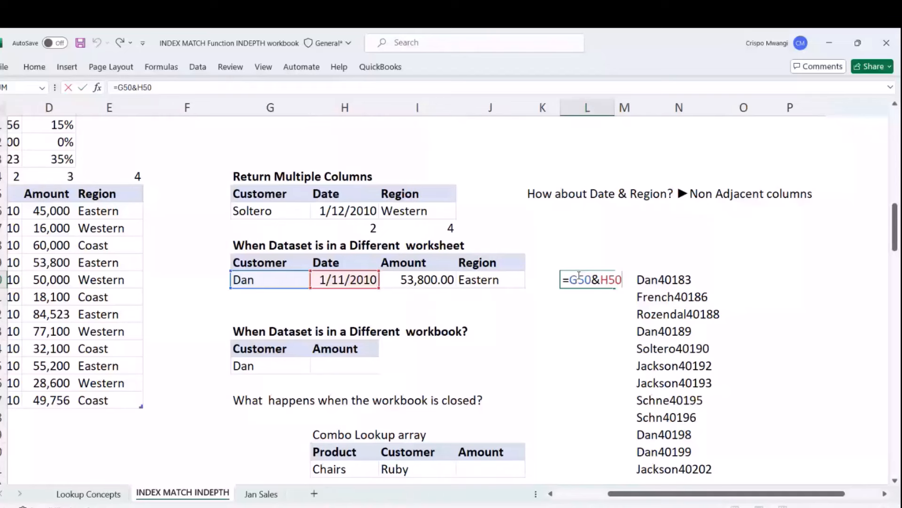
pyautogui.click(744, 297)
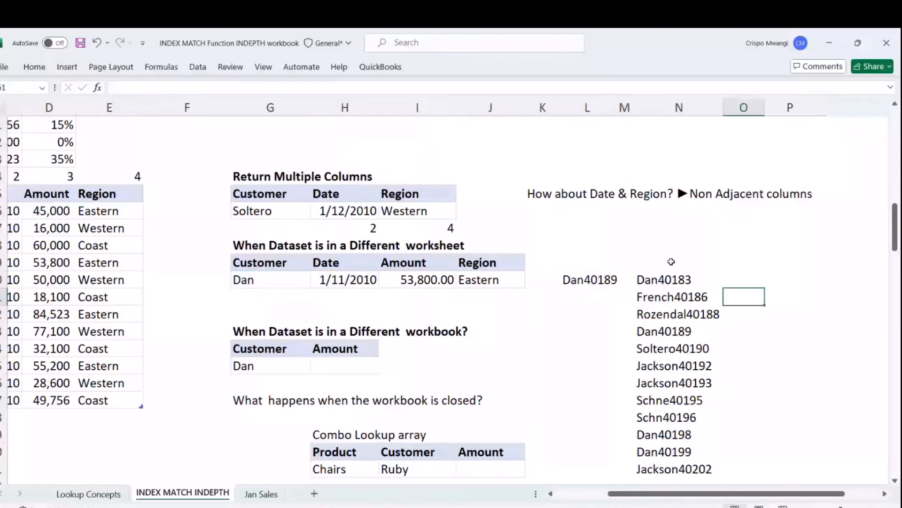
pyautogui.doubleClick(699, 278)
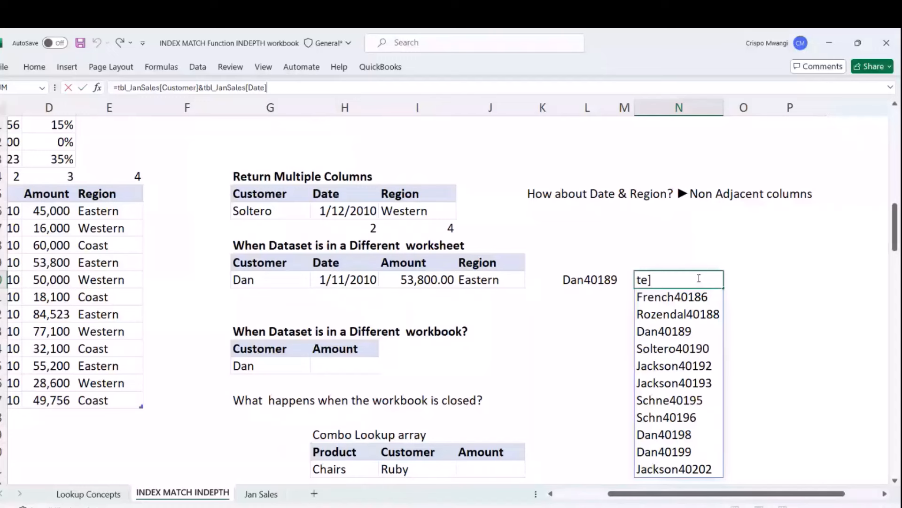
pyautogui.click(743, 313)
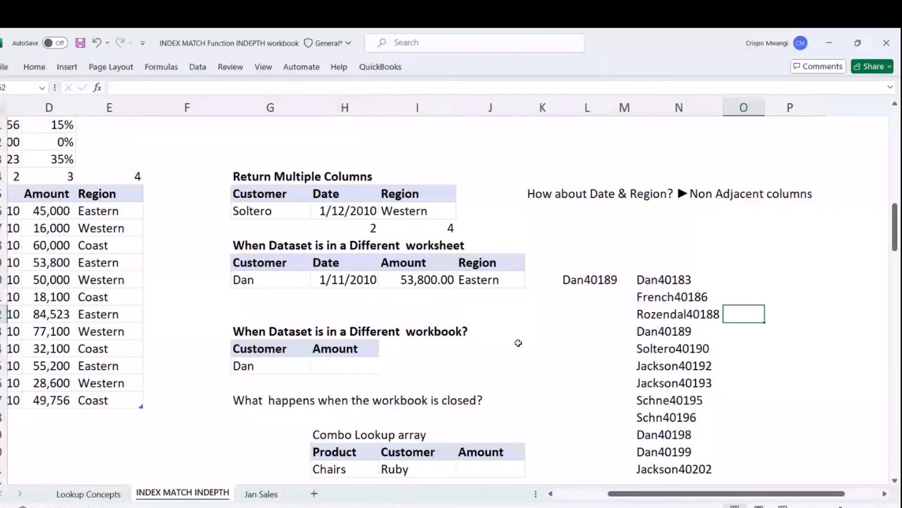
pyautogui.click(518, 343)
pyautogui.click(306, 280)
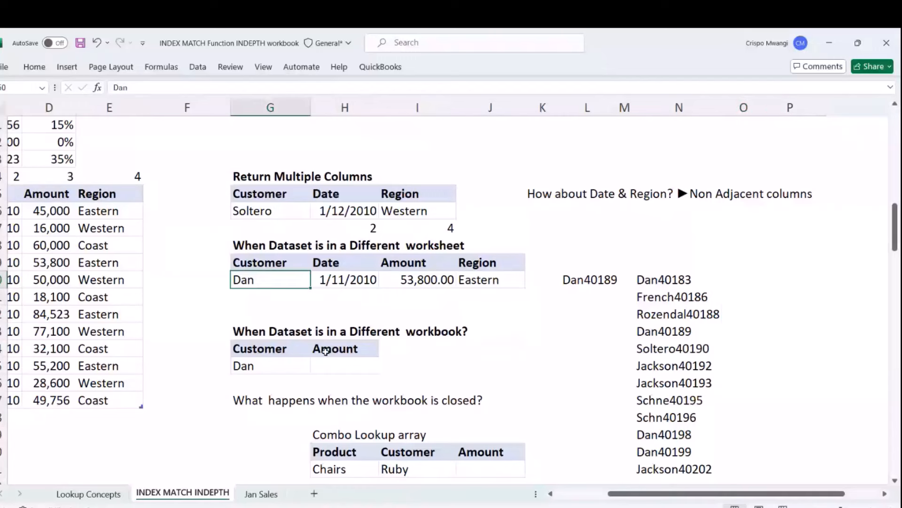
# Start an INDEX formula in H55 with the Amount column of tbl_JanSales from the jan sales workbook as its array.
pyautogui.click(328, 366)
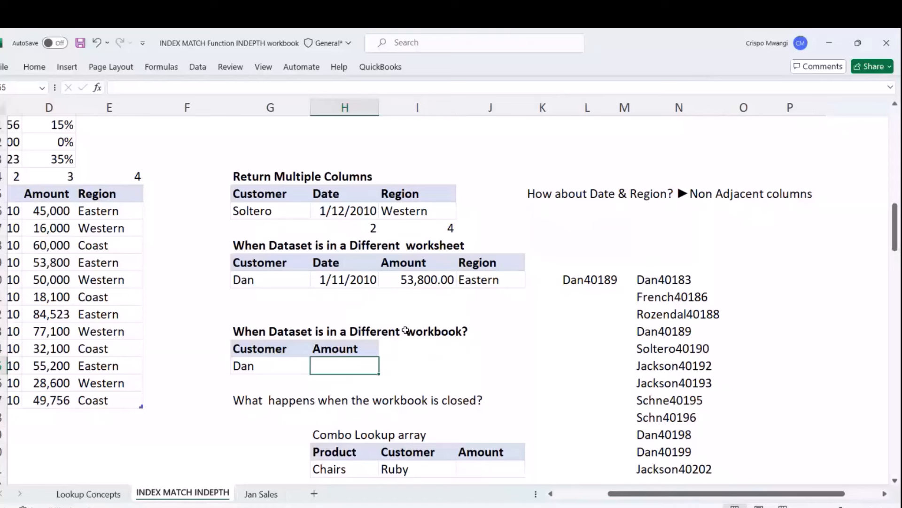
pyautogui.moveTo(661, 478)
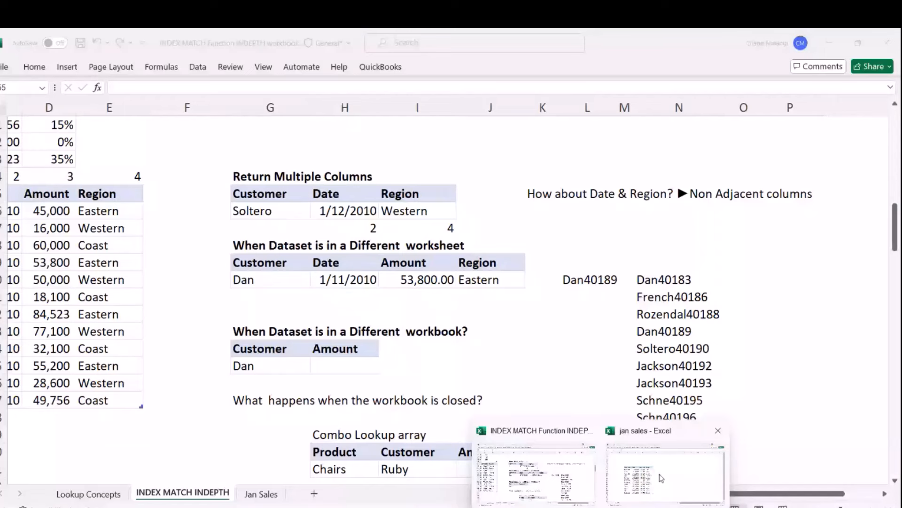
pyautogui.click(659, 473)
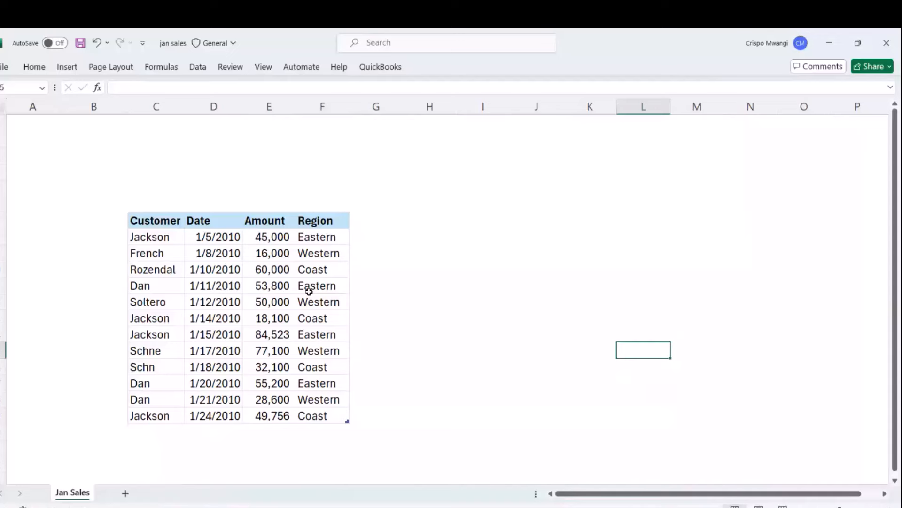
pyautogui.moveTo(549, 493)
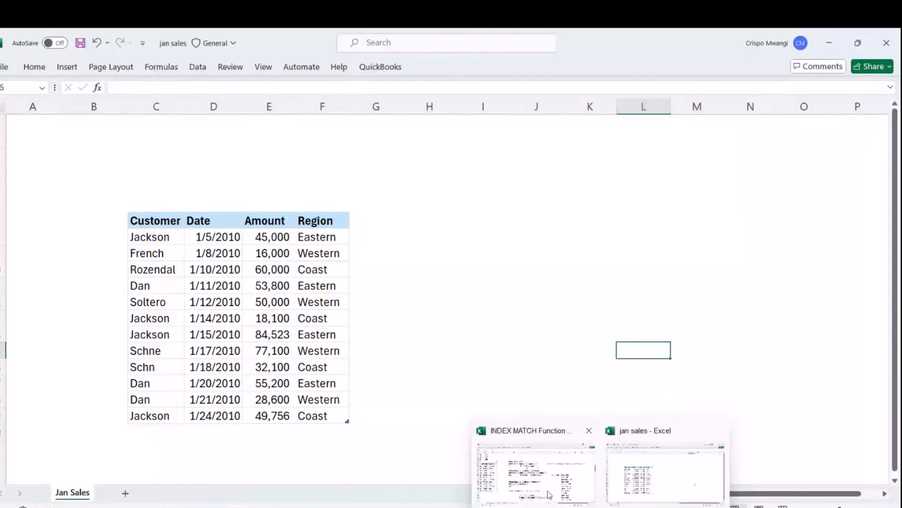
pyautogui.click(549, 494)
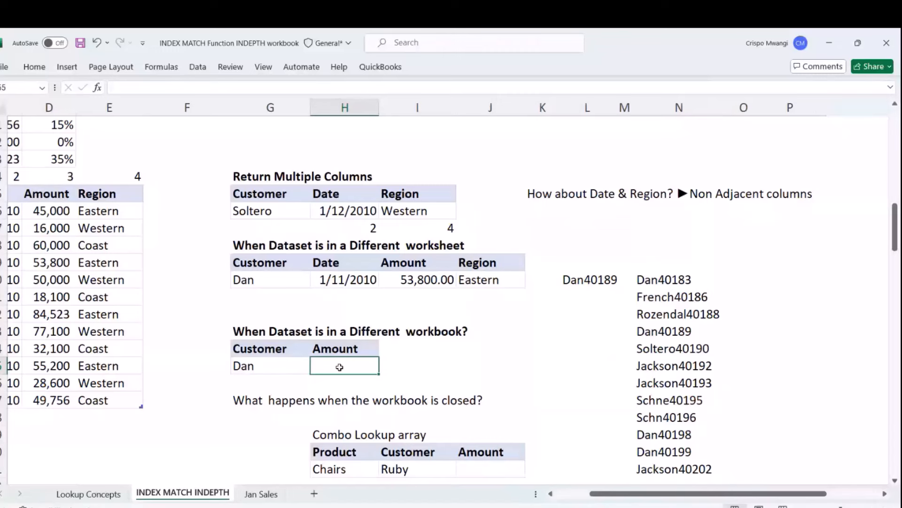
pyautogui.write('=INDEX(')
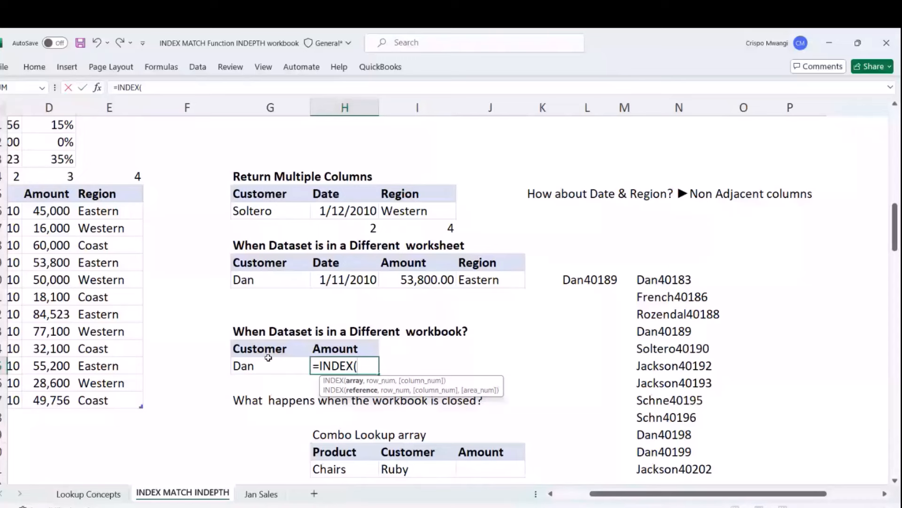
pyautogui.hotkey('alt', 'Tab')
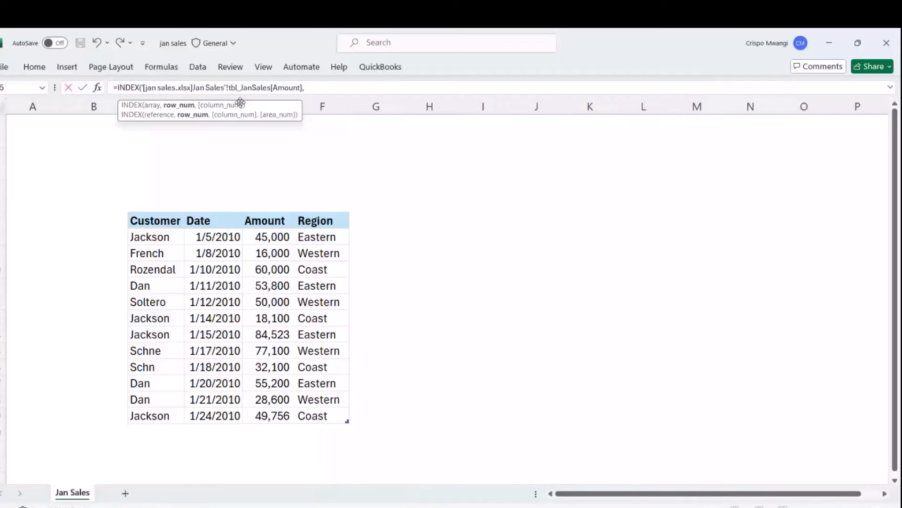
pyautogui.click(321, 87)
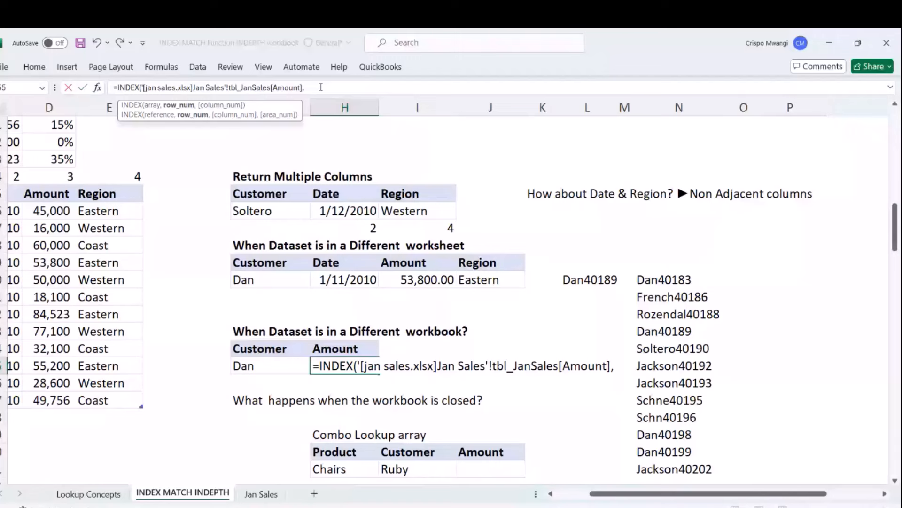
# Complete the H55 formula with an exact MATCH of G55 in the jan sales workbook's Customer column, and format the result as a two-decimal number.
pyautogui.write('MA')
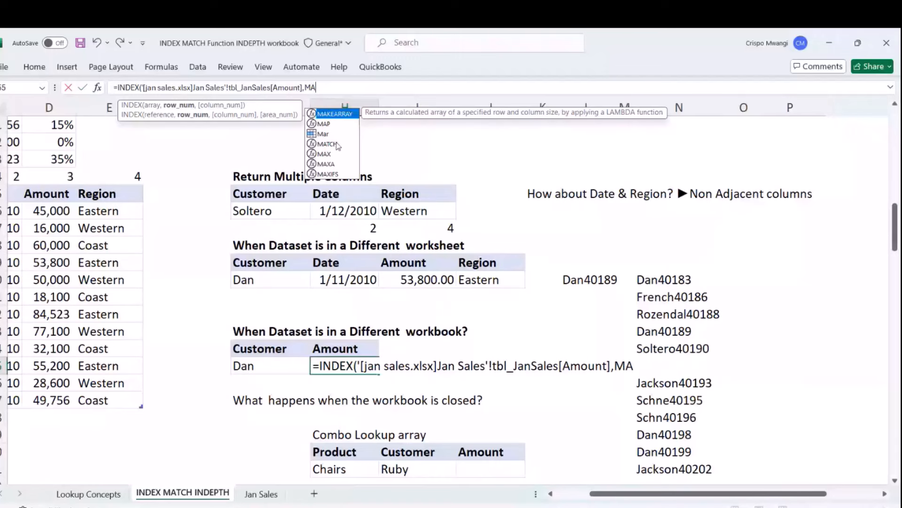
pyautogui.doubleClick(337, 144)
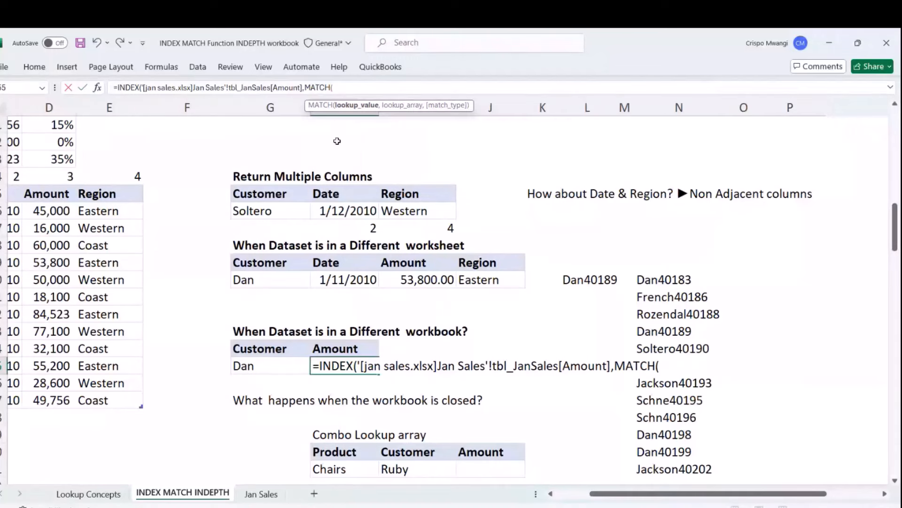
pyautogui.click(269, 367)
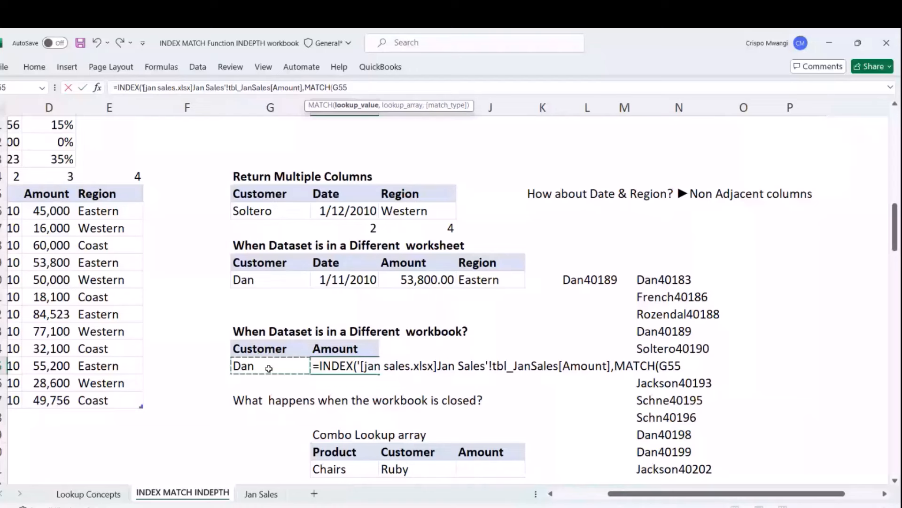
pyautogui.write(',')
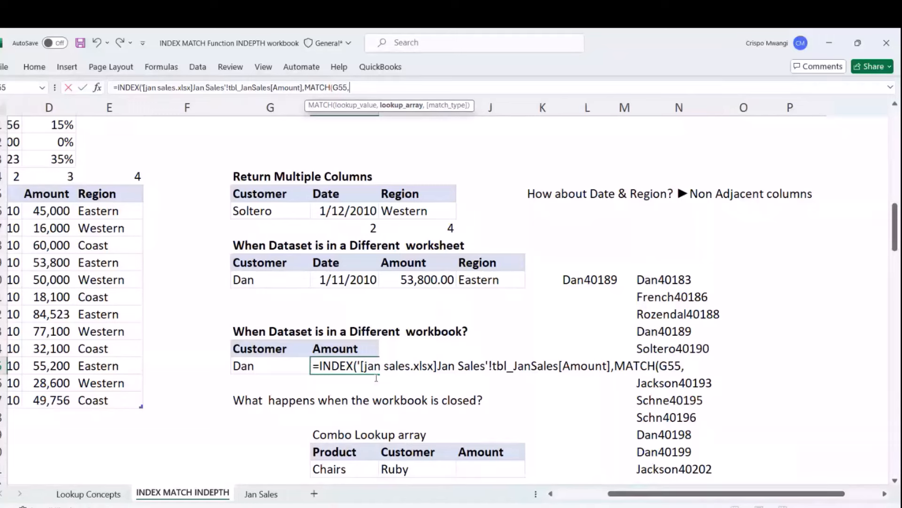
pyautogui.hotkey('alt', 'Tab')
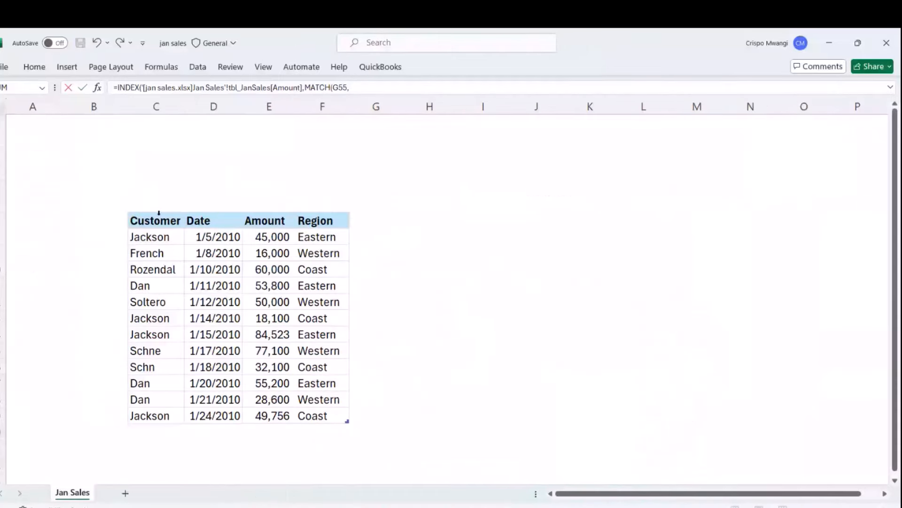
pyautogui.click(159, 213)
pyautogui.write(',')
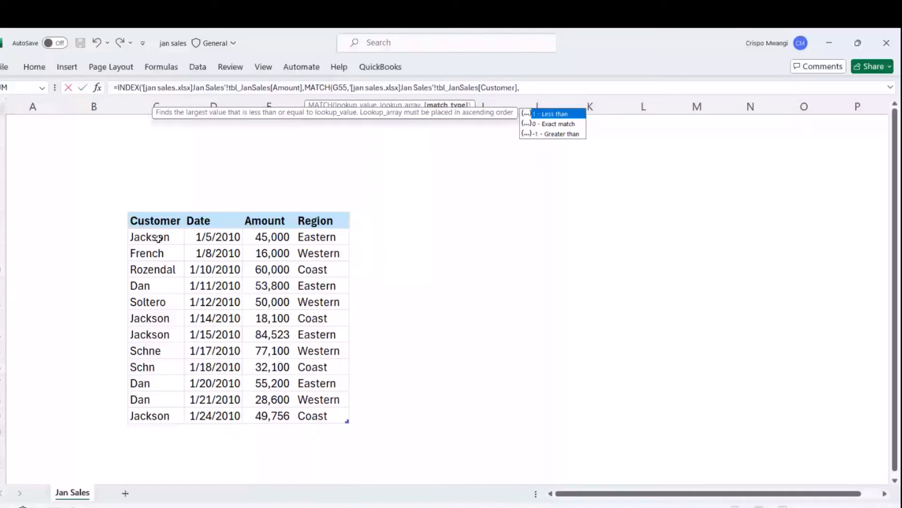
pyautogui.write('0))')
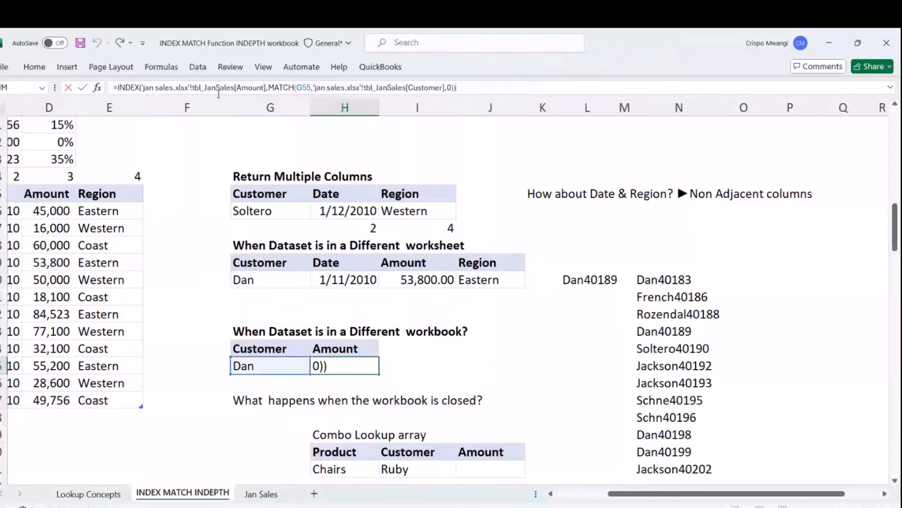
pyautogui.press('Return')
pyautogui.click(365, 372)
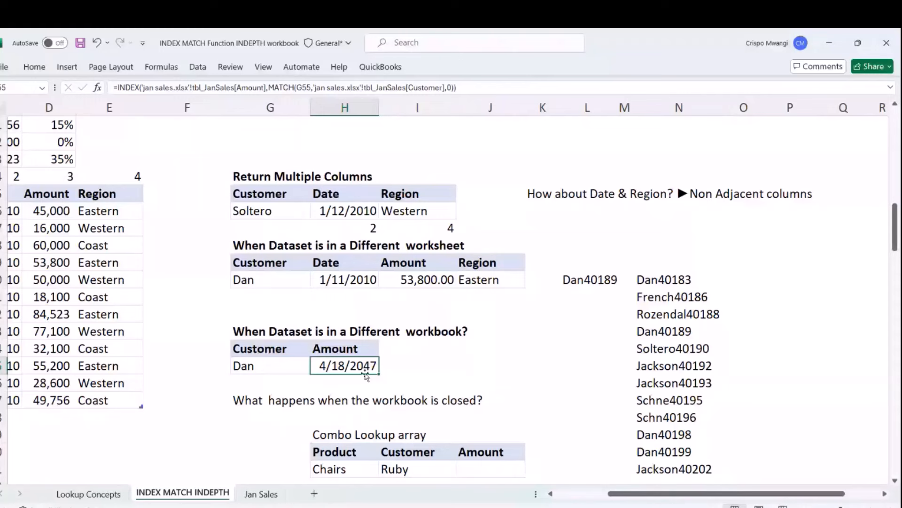
pyautogui.hotkey('ctrl', '1')
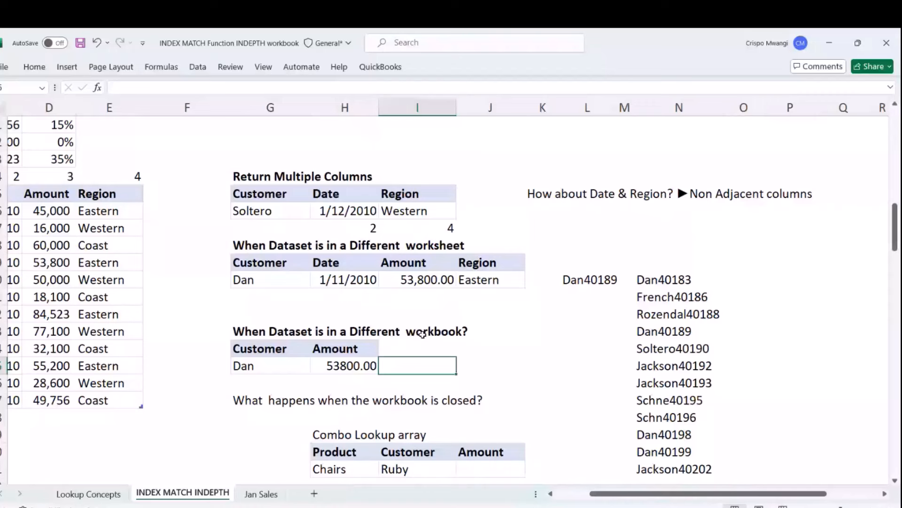
# Close the jan sales workbook and check how the H55 formula references the closed file.
pyautogui.click(601, 507)
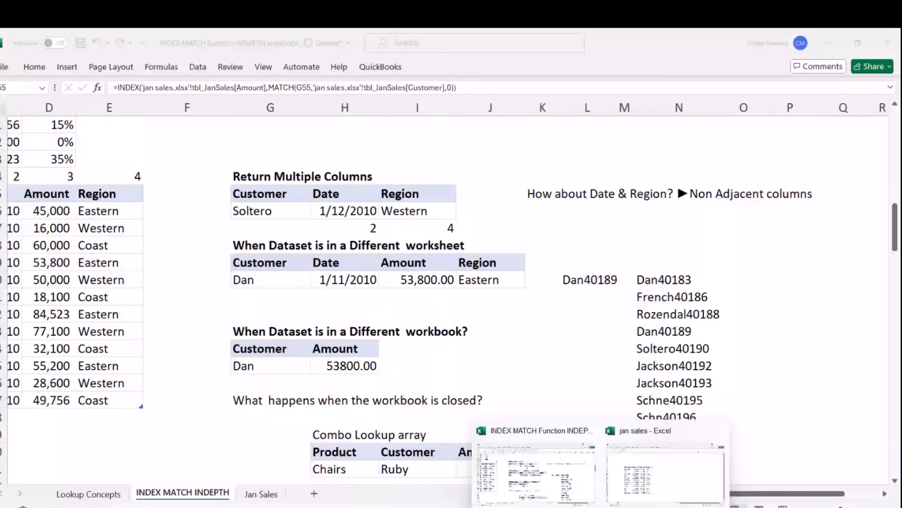
pyautogui.click(718, 431)
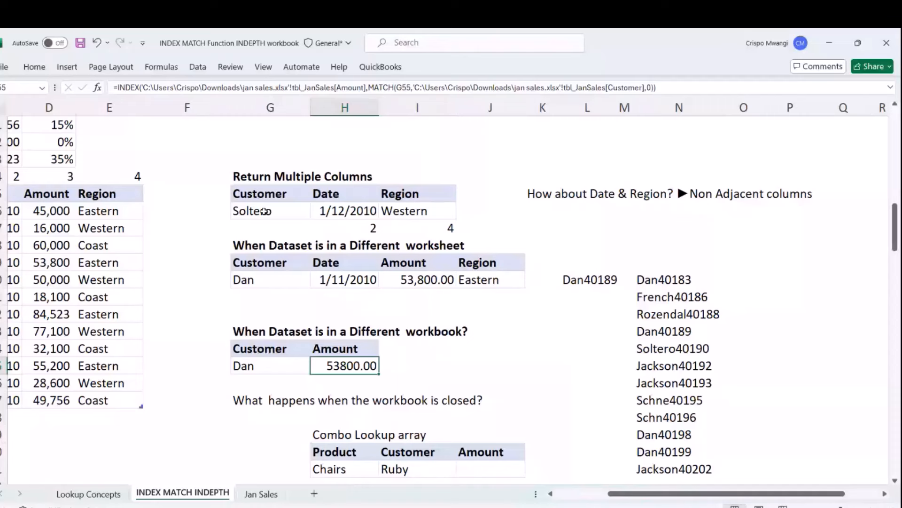
pyautogui.press('Right')
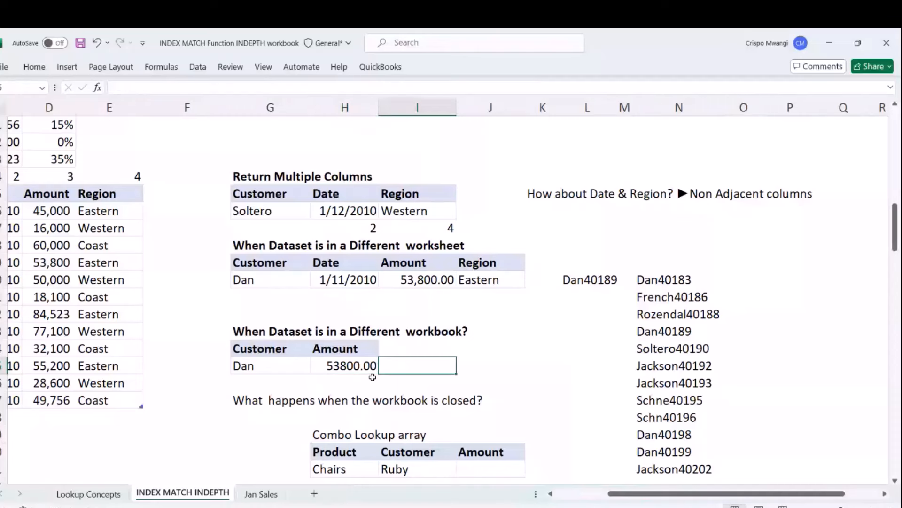
# Inspect the H55 formula and its result while the jan sales source workbook is closed.
pyautogui.click(313, 365)
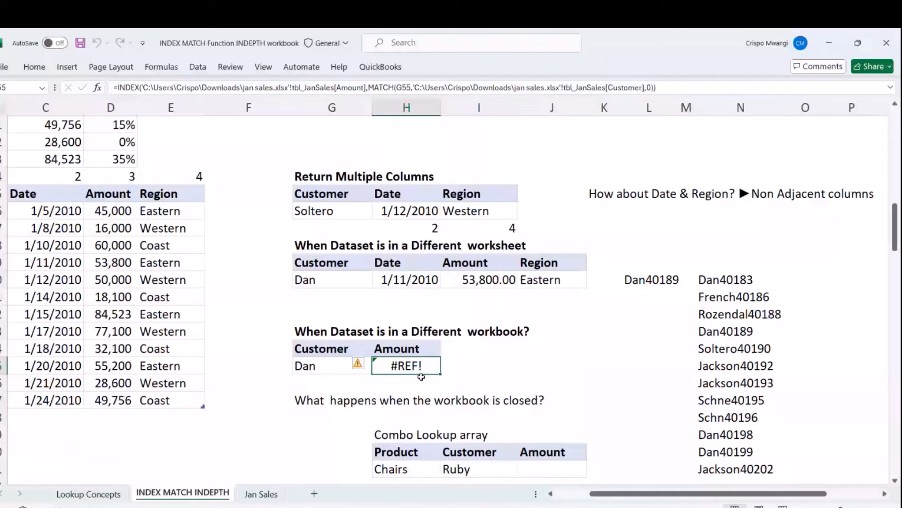
pyautogui.press('Up')
pyautogui.press('Up')
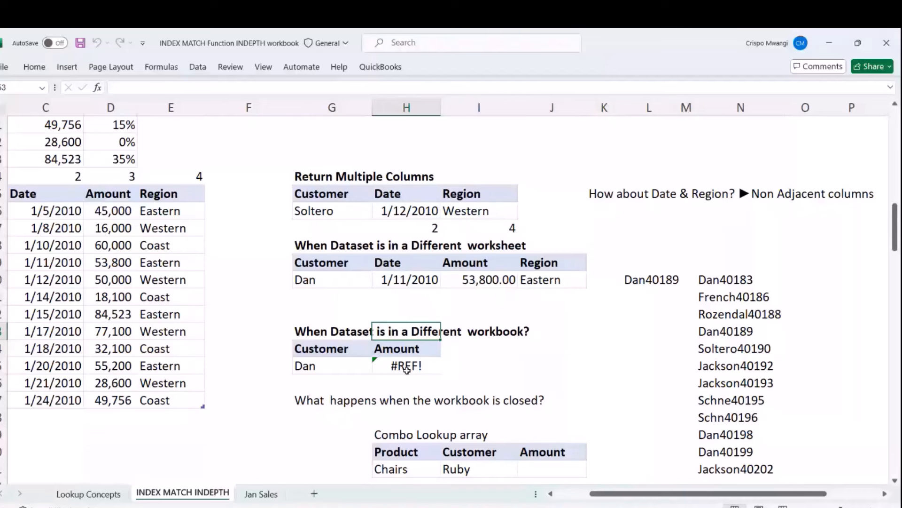
pyautogui.click(407, 369)
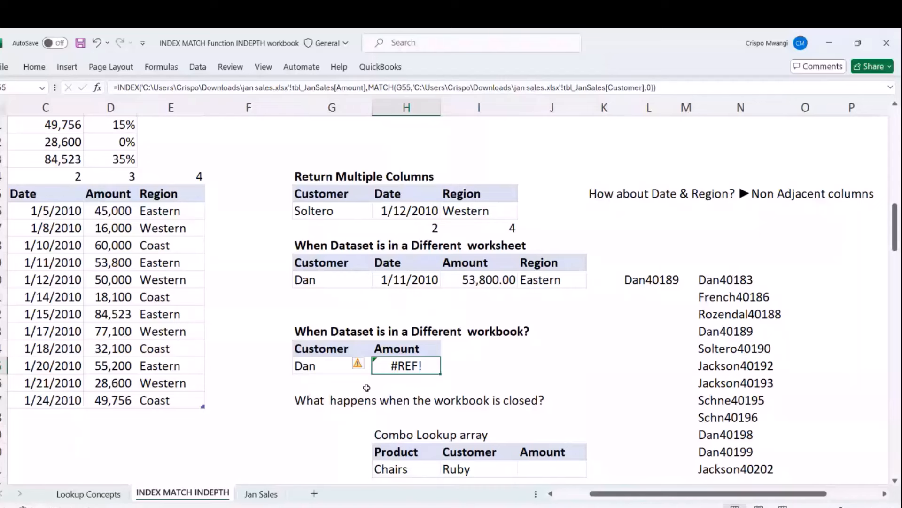
pyautogui.moveTo(600, 507)
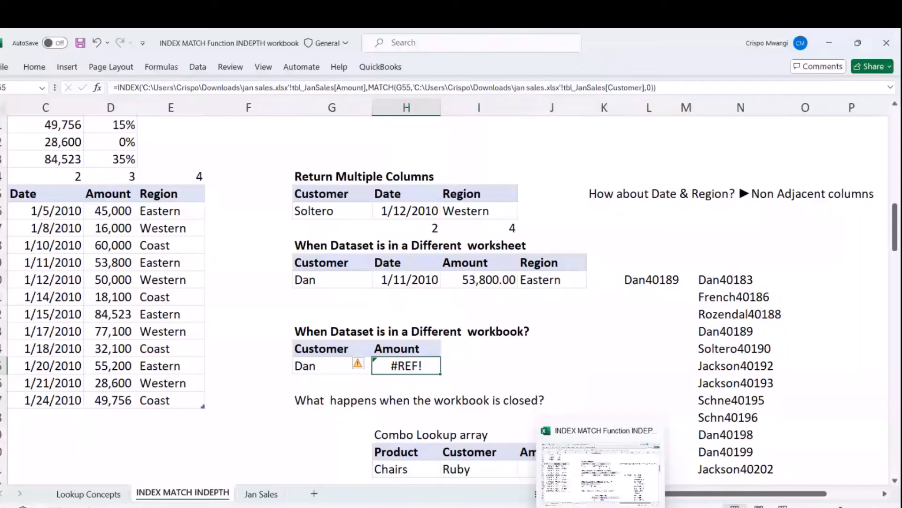
pyautogui.click(541, 330)
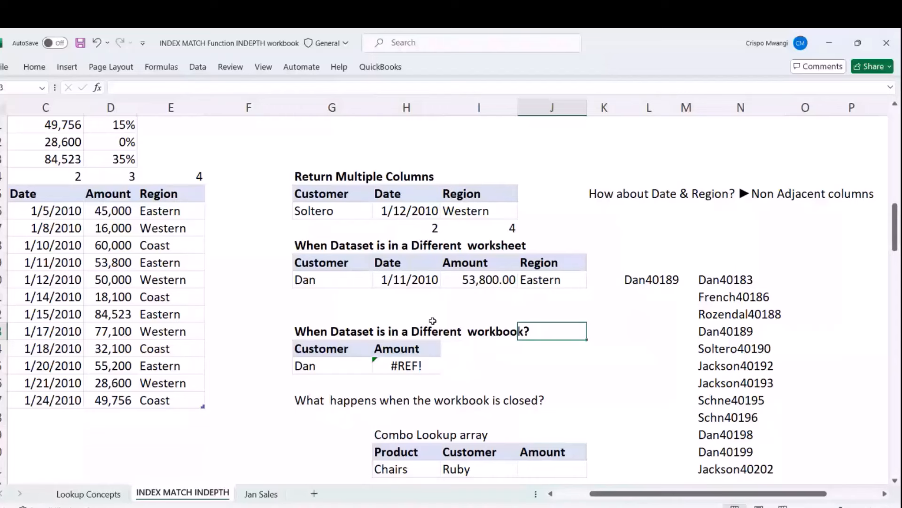
pyautogui.click(428, 359)
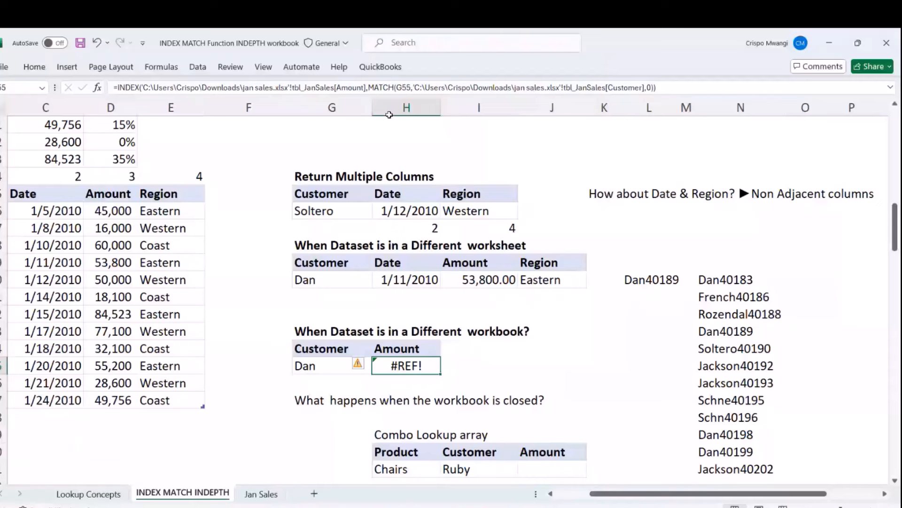
pyautogui.press('Right')
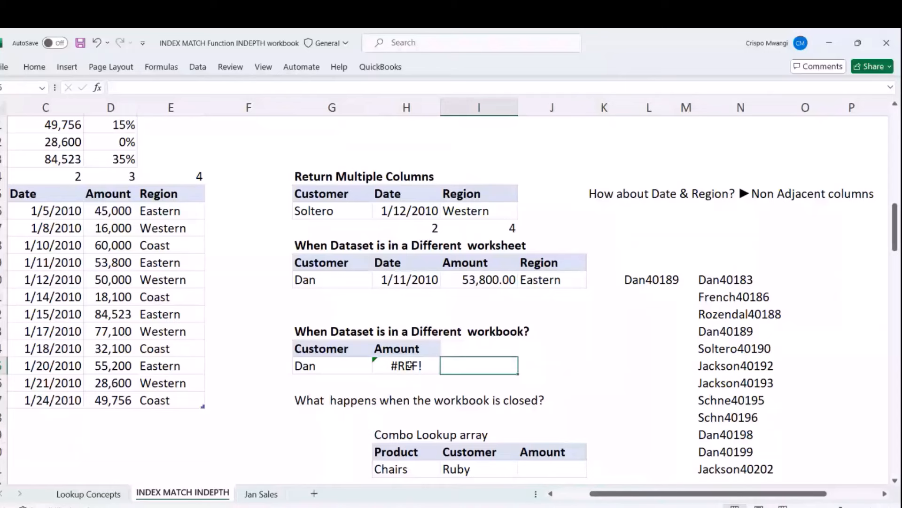
pyautogui.click(409, 366)
# Narrow column B so the whole product sales table shows beside the lookup exercises.
pyautogui.scroll(-4, 425, 266)
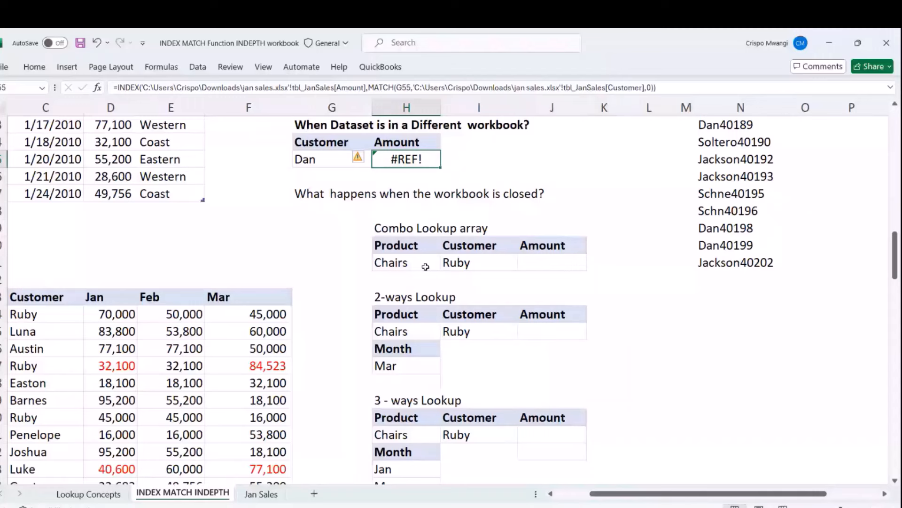
pyautogui.click(405, 263)
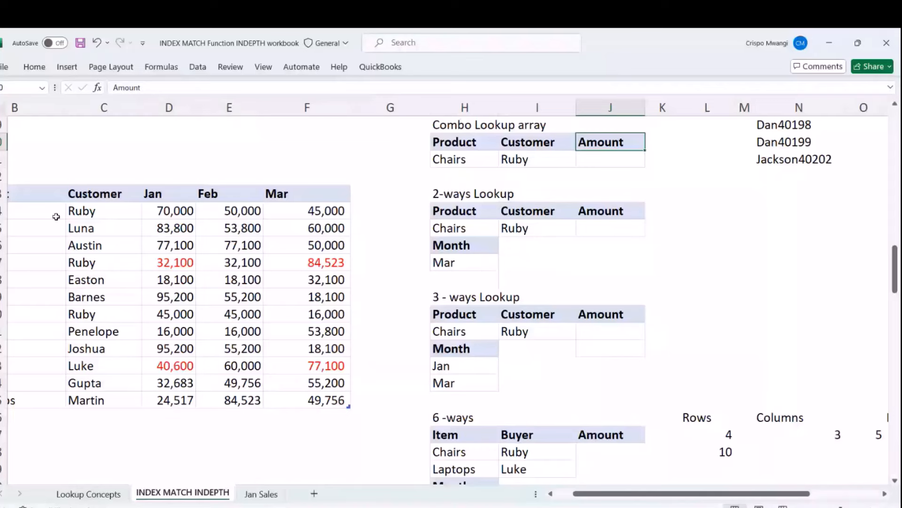
pyautogui.moveTo(127, 111); pyautogui.dragTo(104, 111)
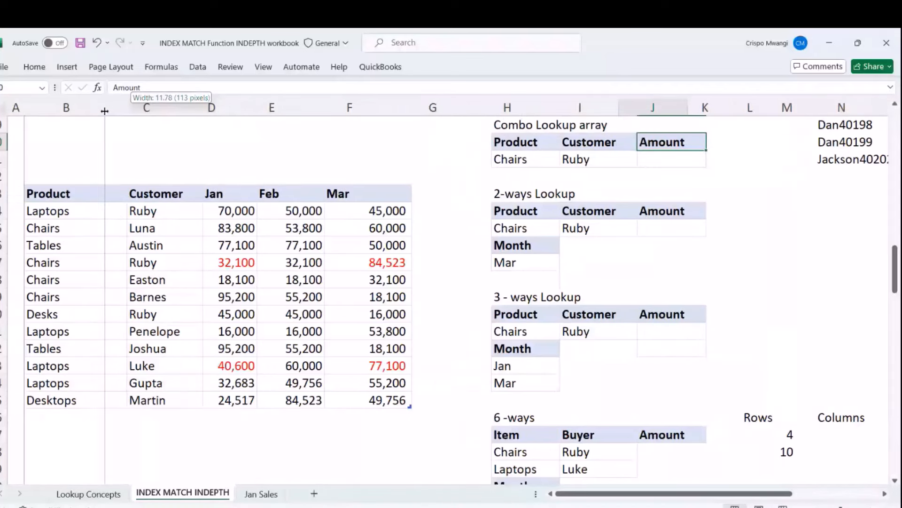
pyautogui.moveTo(104, 111); pyautogui.dragTo(89, 111)
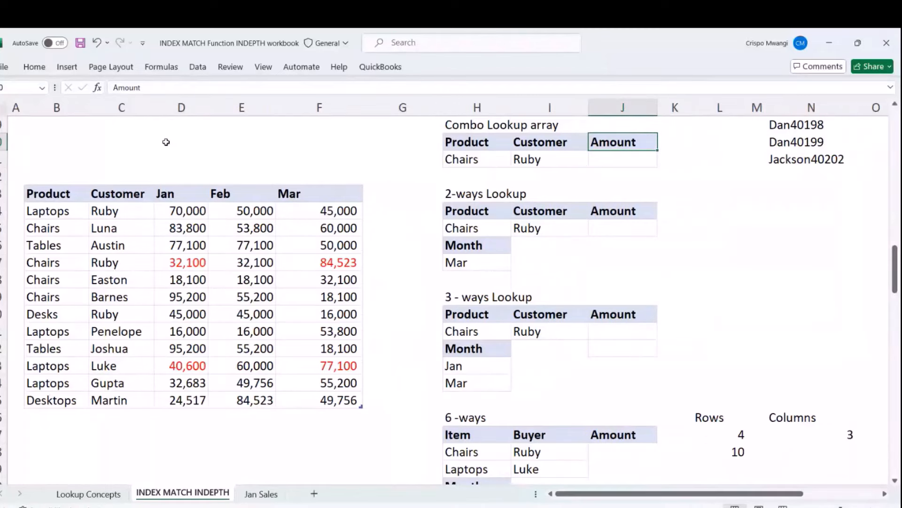
# Examine the Combo Lookup array exercise against the product sales table and the joined lookup key in L50.
pyautogui.scroll(-1, 754, 287)
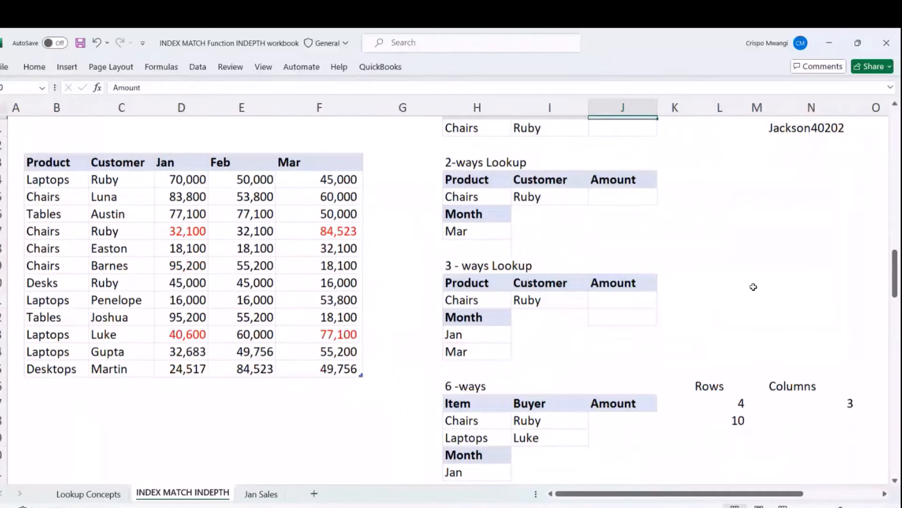
pyautogui.scroll(1, 382, 224)
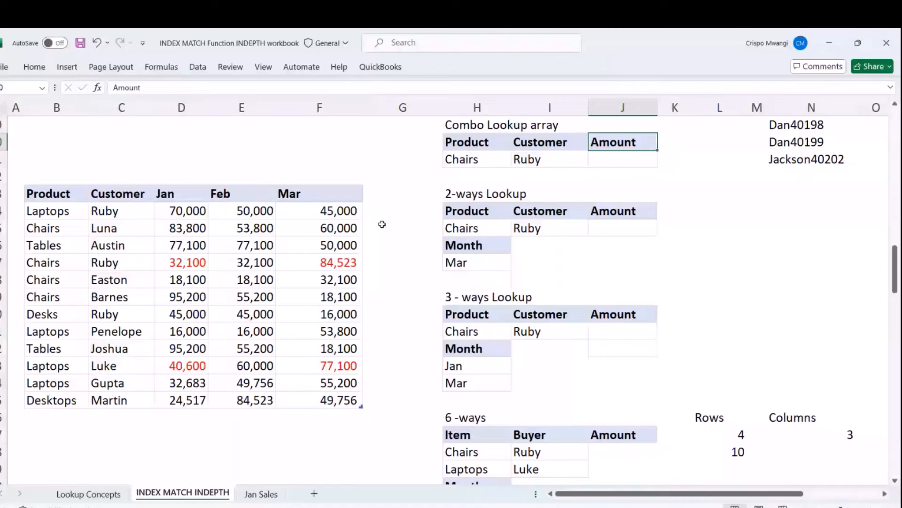
pyautogui.scroll(1, 382, 224)
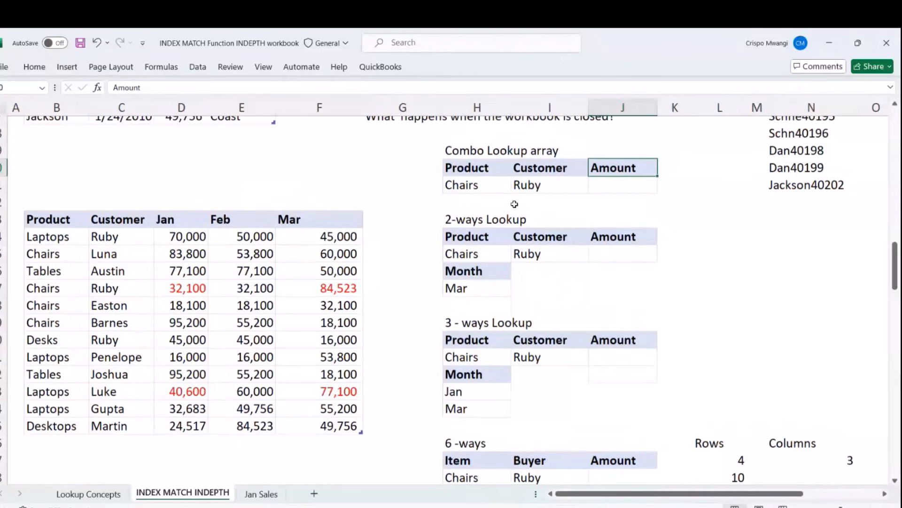
pyautogui.scroll(1, 514, 204)
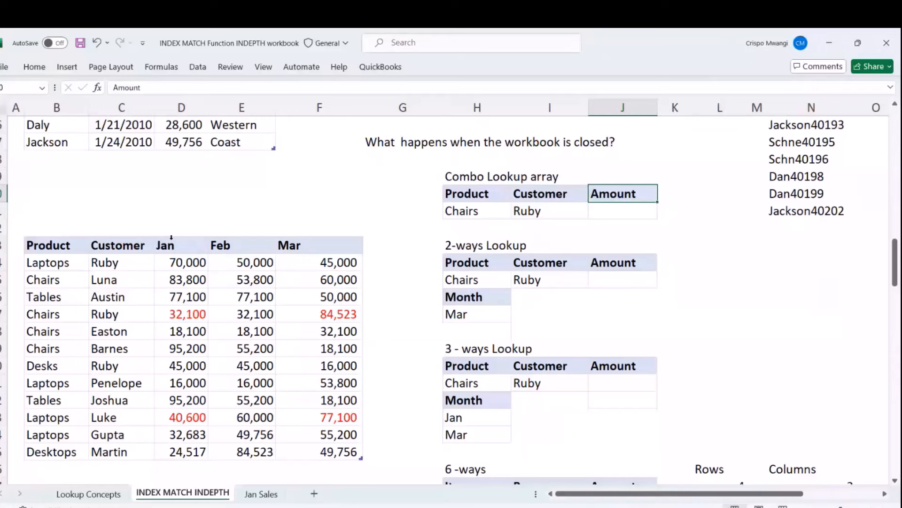
pyautogui.click(624, 212)
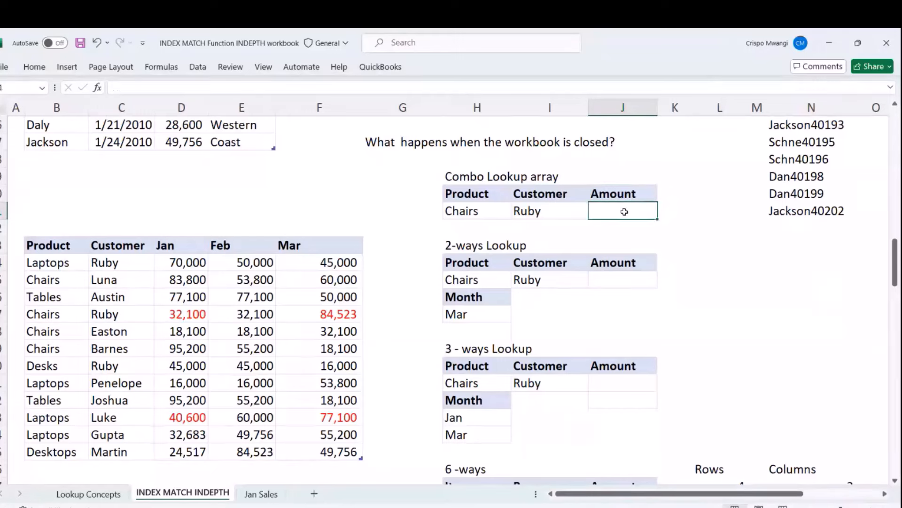
pyautogui.click(489, 212)
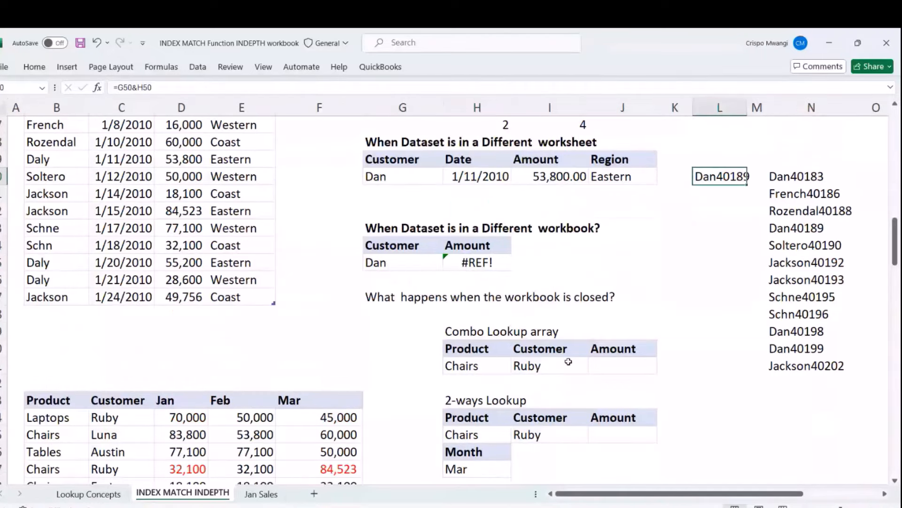
pyautogui.click(620, 365)
pyautogui.scroll(-1, 622, 365)
pyautogui.scroll(-2, 622, 365)
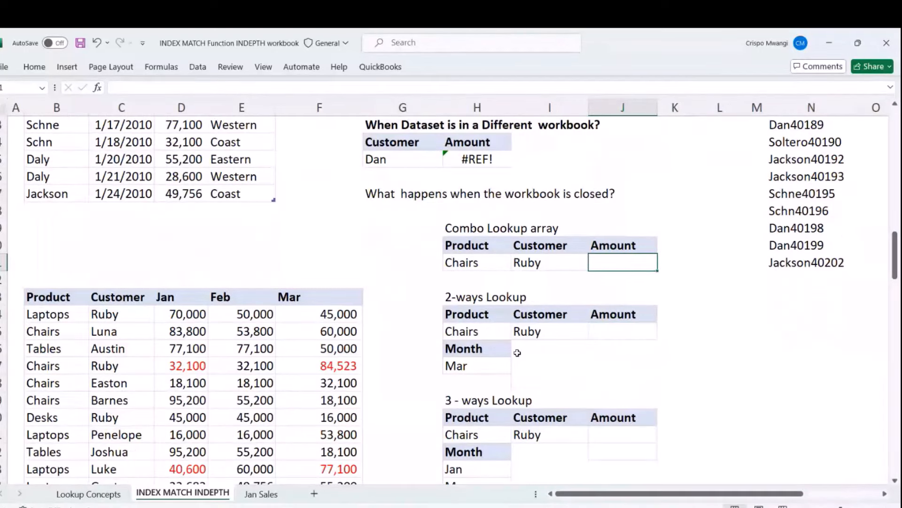
# Begin an INDEX formula in the 2-ways Lookup amount cell J65, using the whole RegionSales3 table as its array.
pyautogui.click(468, 298)
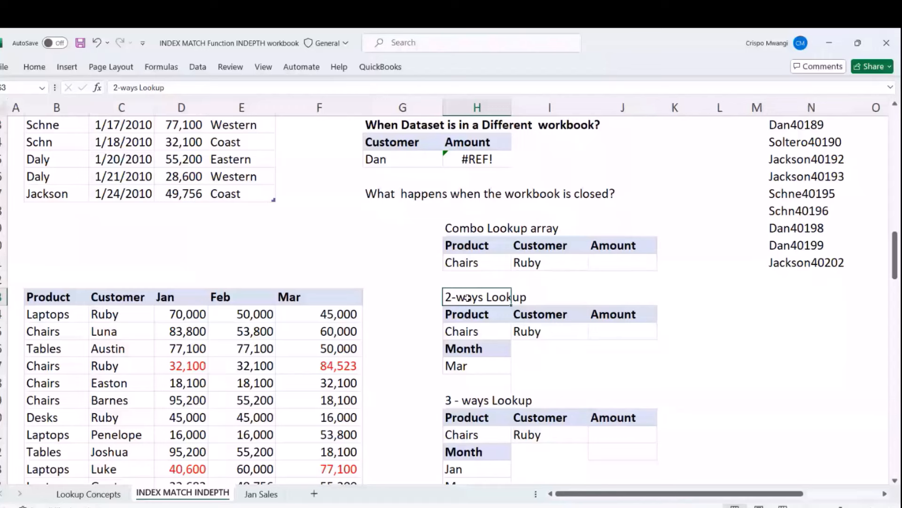
pyautogui.scroll(-1, 468, 298)
pyautogui.click(527, 281)
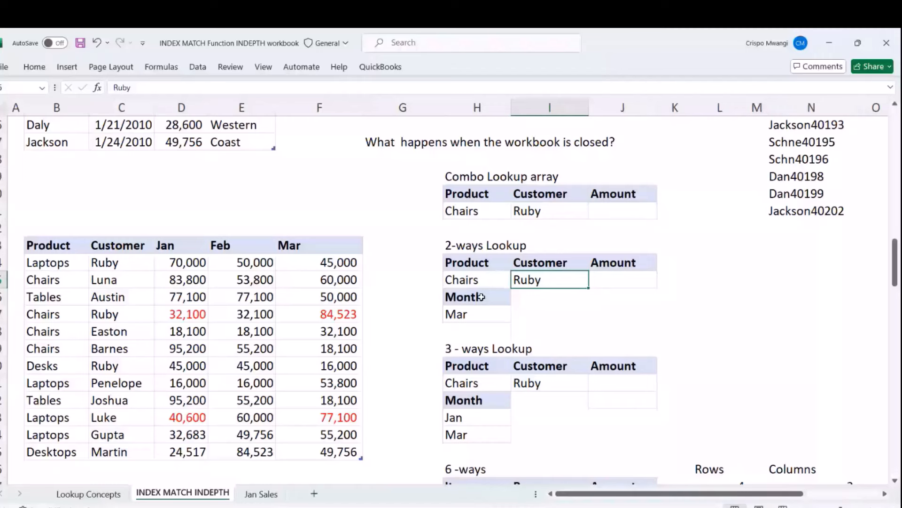
pyautogui.press('Right')
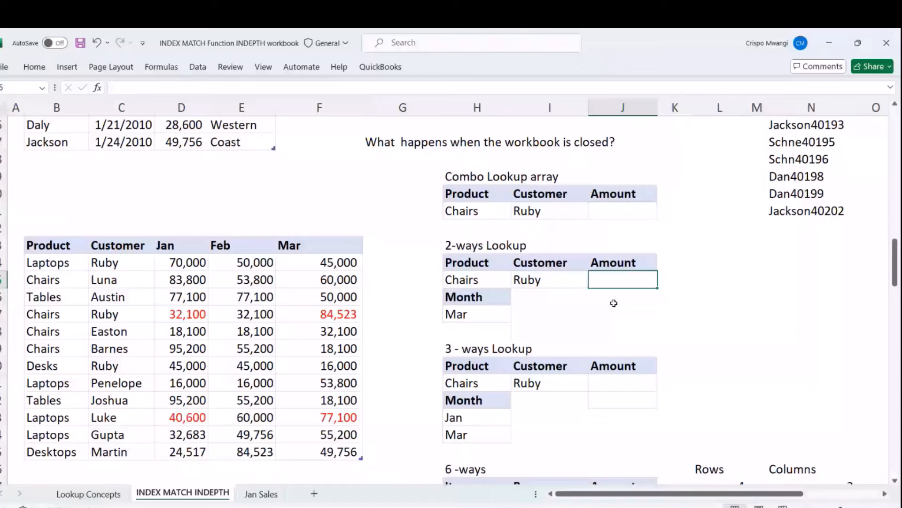
pyautogui.write('=INDE')
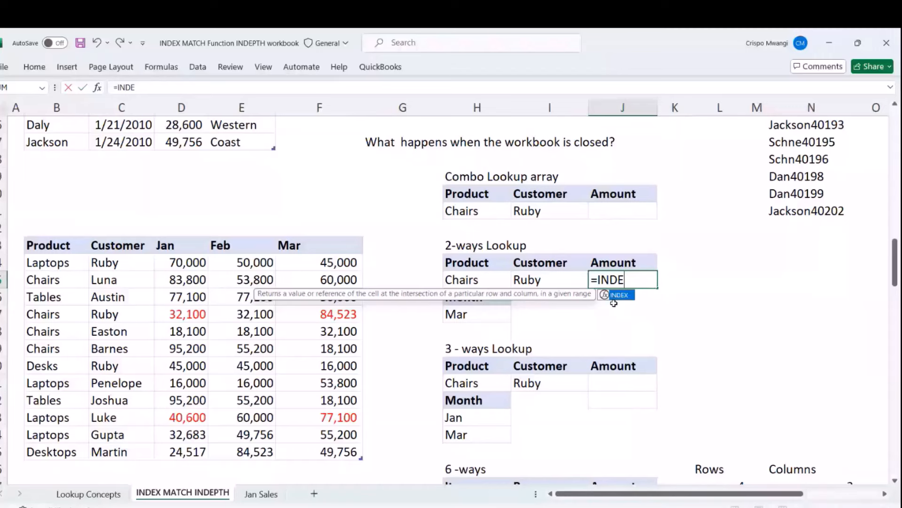
pyautogui.press('Tab')
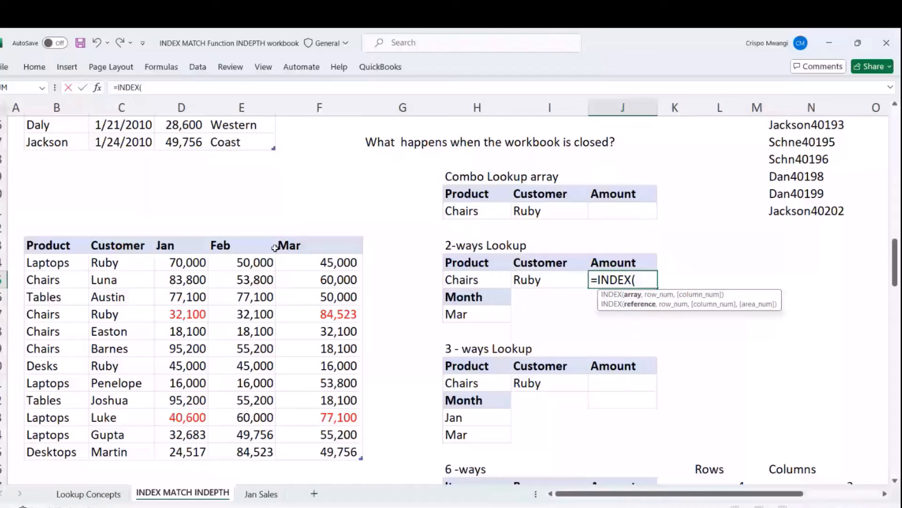
pyautogui.click(27, 235)
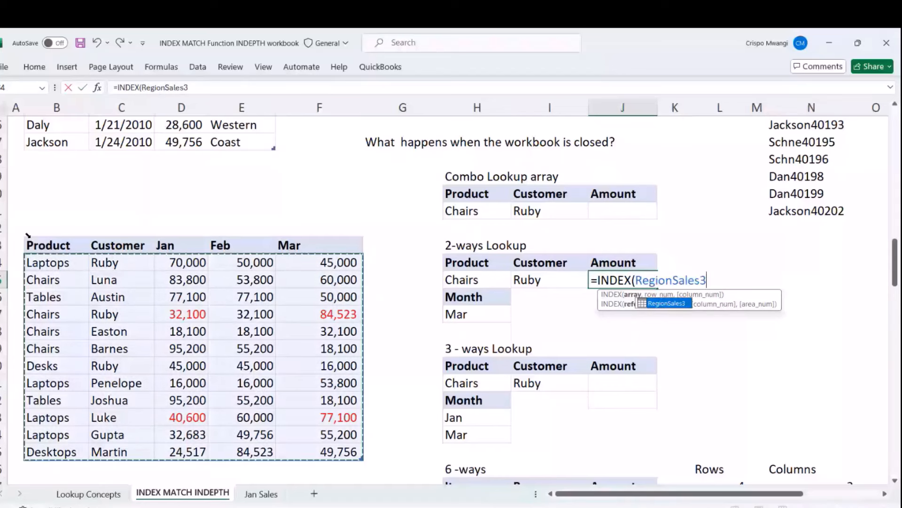
pyautogui.write(',')
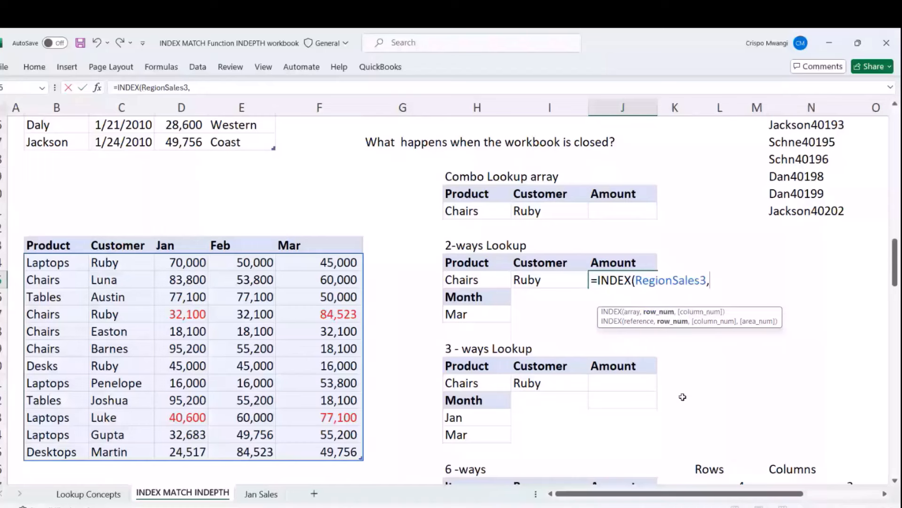
# Add a MATCH on a new formula line for the row number, with H65&I65 as the joined lookup value.
pyautogui.hotkey('alt', 'Return')
pyautogui.write('MA')
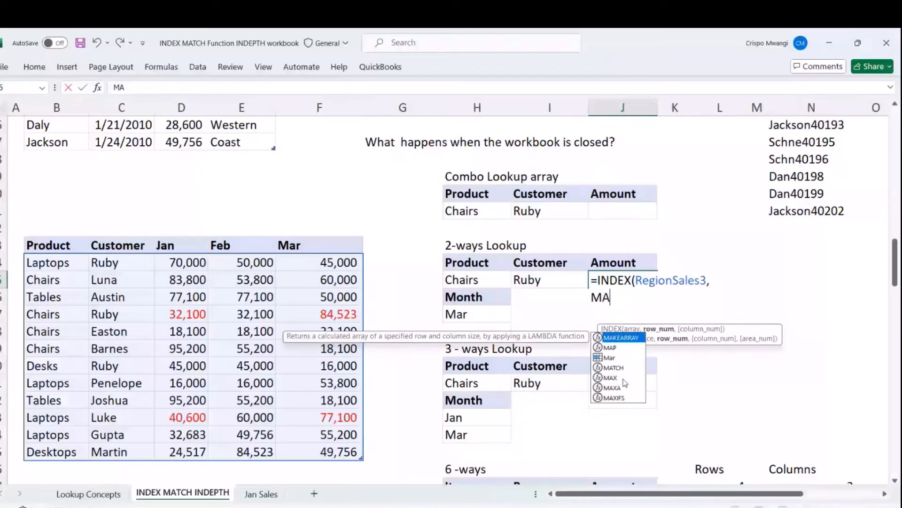
pyautogui.doubleClick(613, 367)
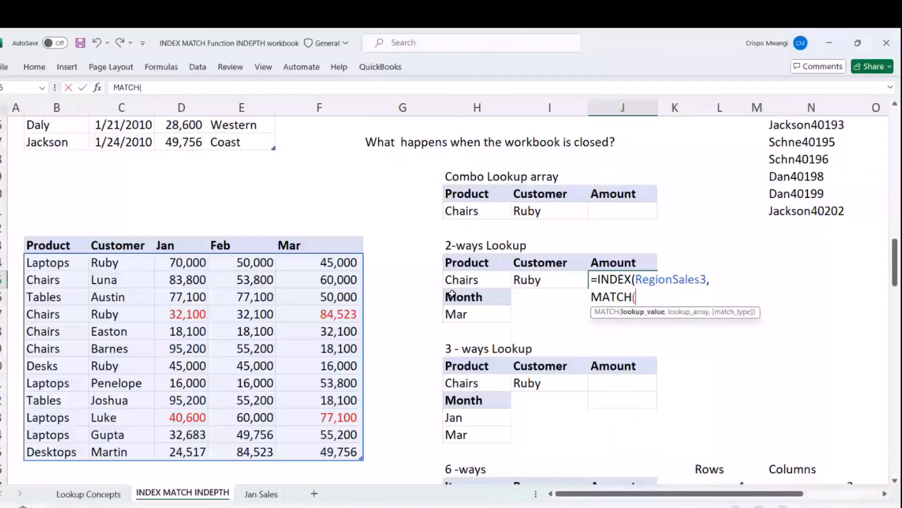
pyautogui.click(461, 280)
pyautogui.write('&')
pyautogui.click(522, 279)
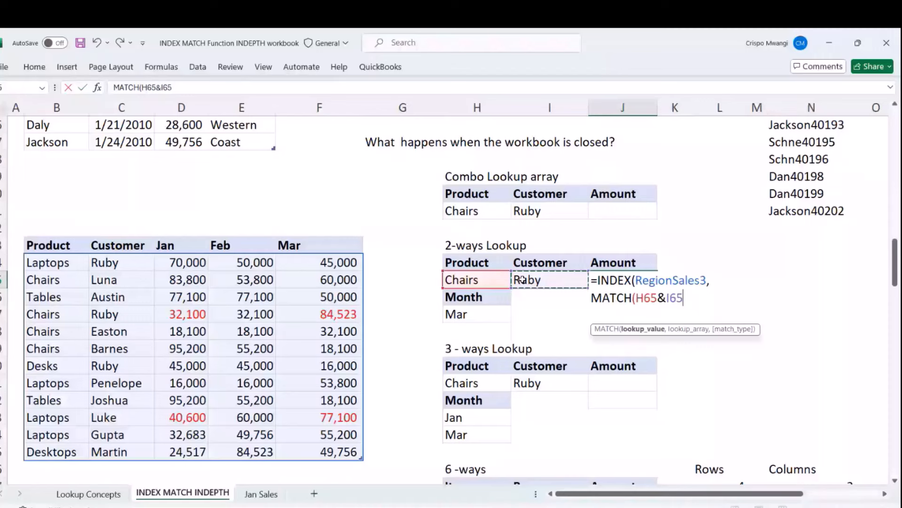
pyautogui.write(',')
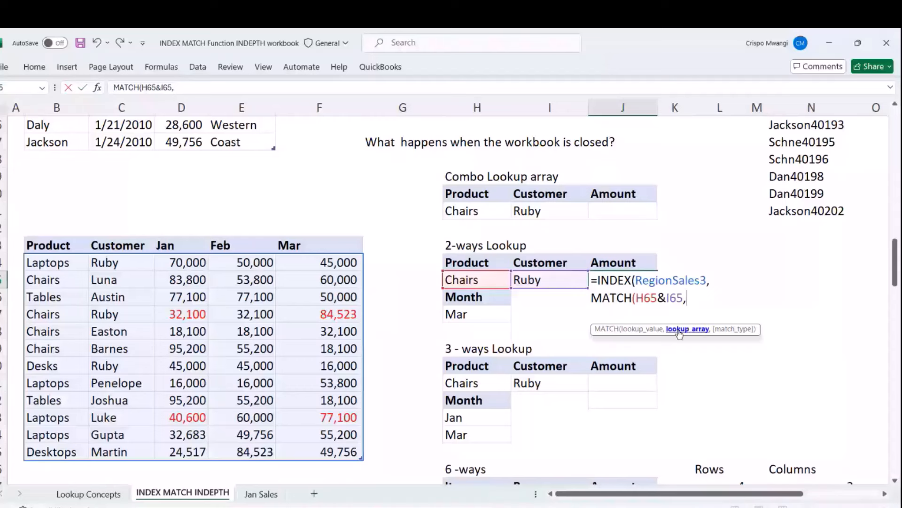
# Complete the row MATCH with RegionSales3[Product]&RegionSales3[Customer] as the lookup array and 0 for exact match.
pyautogui.click(59, 237)
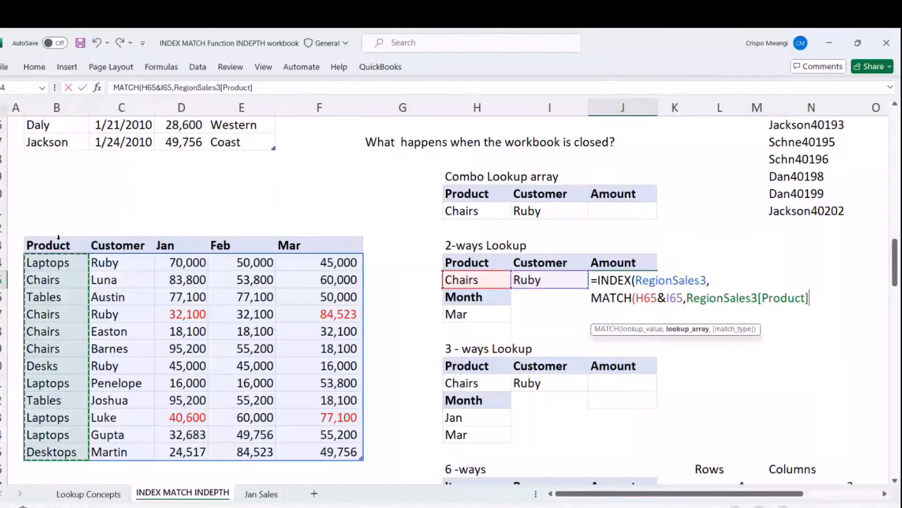
pyautogui.write('&')
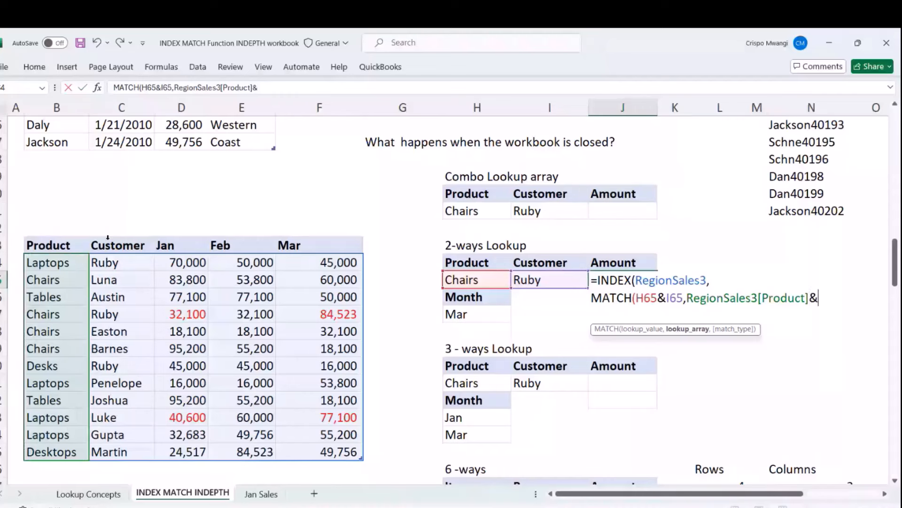
pyautogui.click(107, 238)
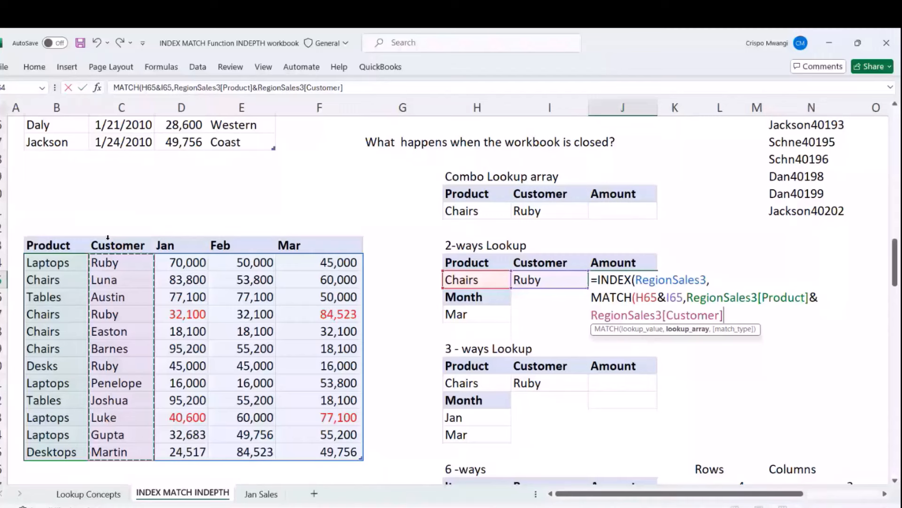
pyautogui.write(',0')
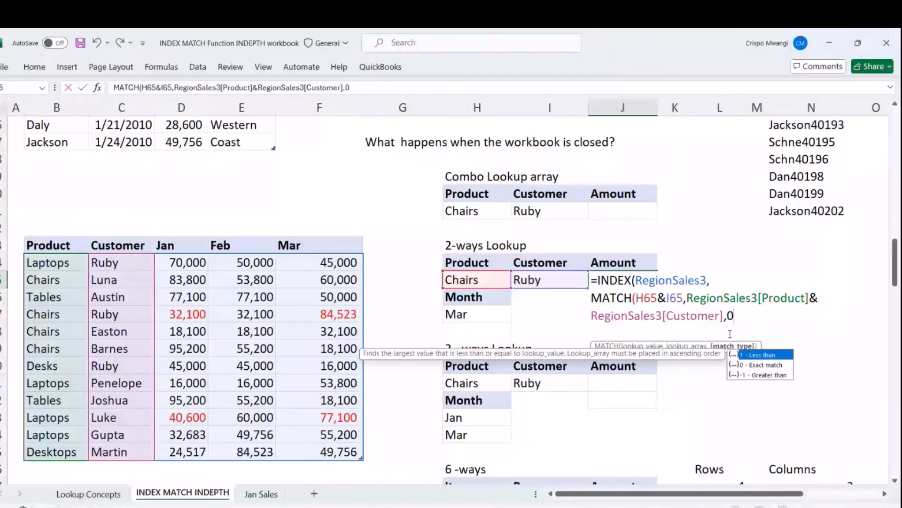
pyautogui.write(')')
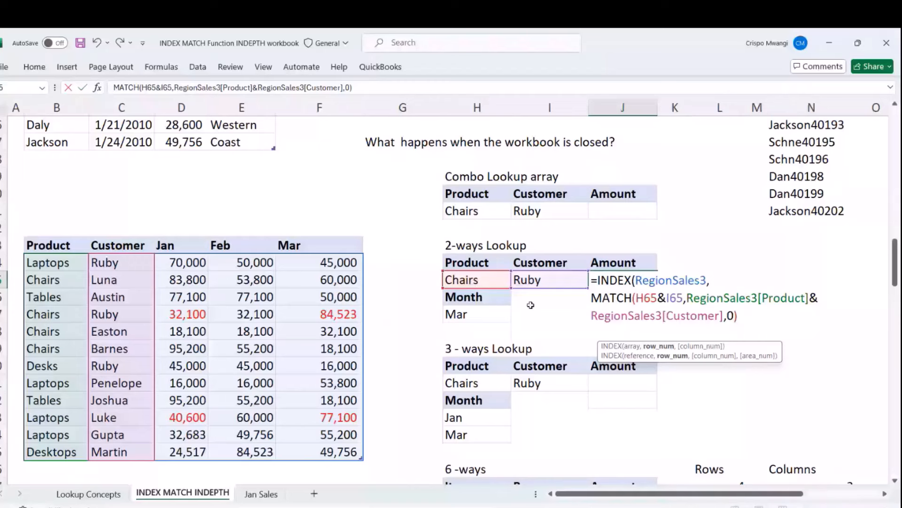
pyautogui.write(',')
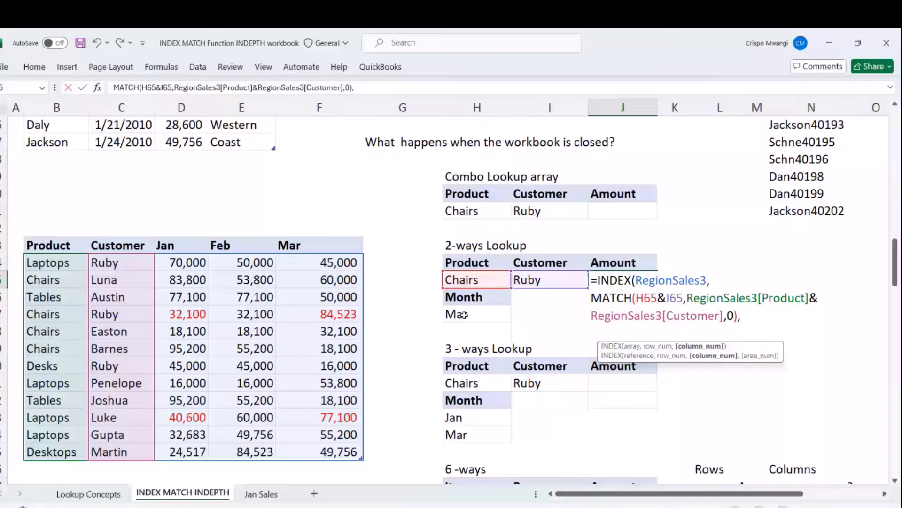
# Add MATCH(H67,RegionSales3[#Headers],0) on a new line as the column number and enter the J65 formula.
pyautogui.hotkey('alt', 'Return')
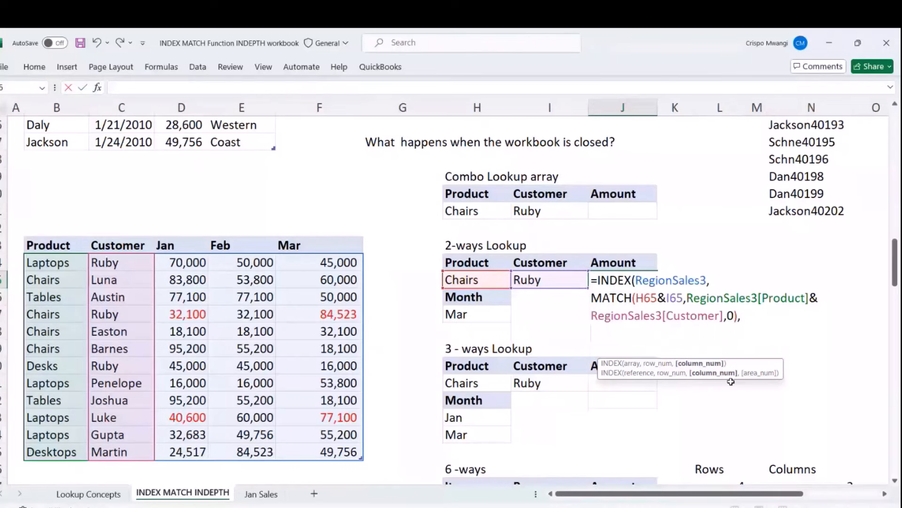
pyautogui.write('MATCH(')
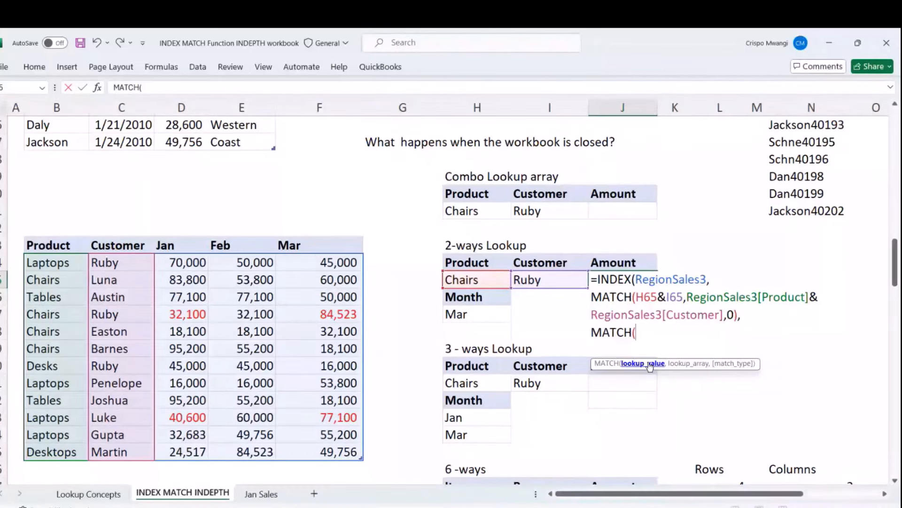
pyautogui.click(477, 316)
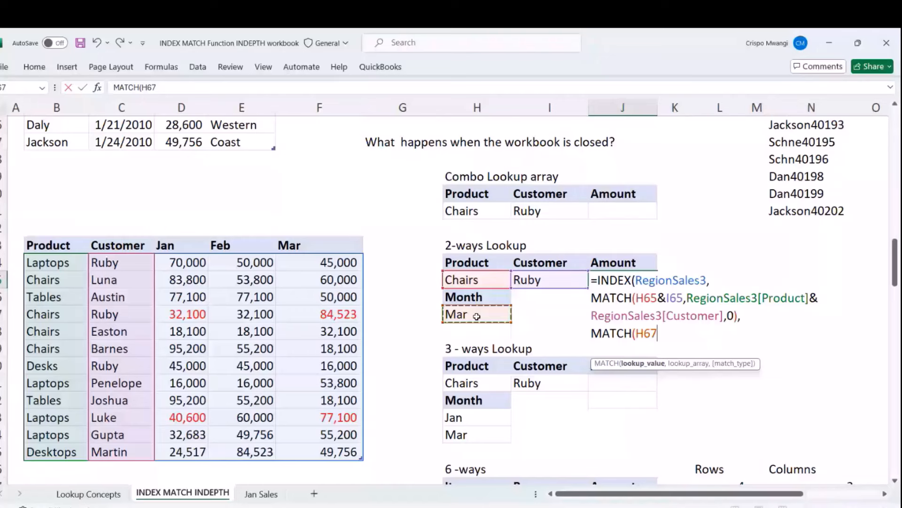
pyautogui.write(',')
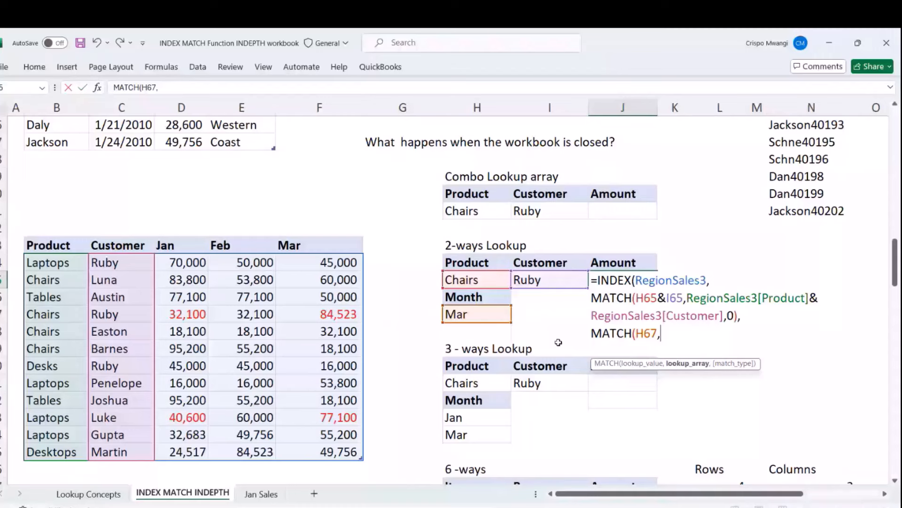
pyautogui.click(26, 243)
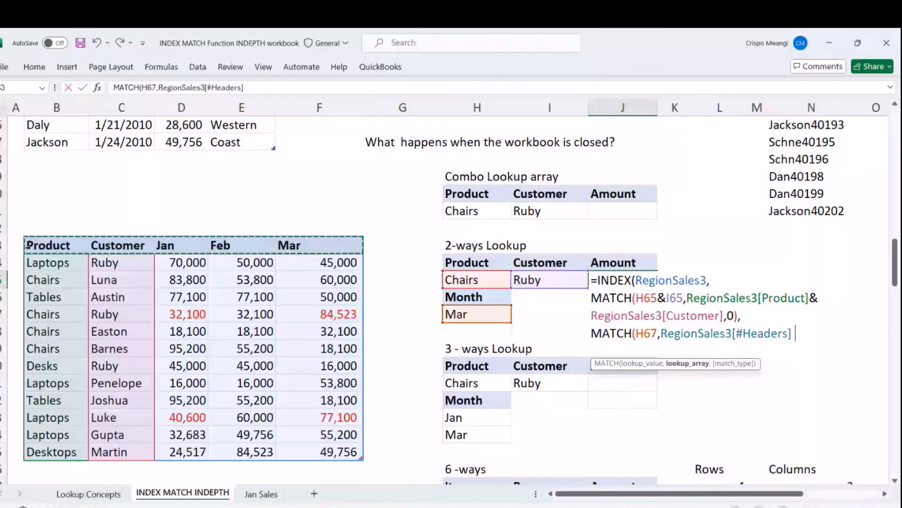
pyautogui.write(',0)')
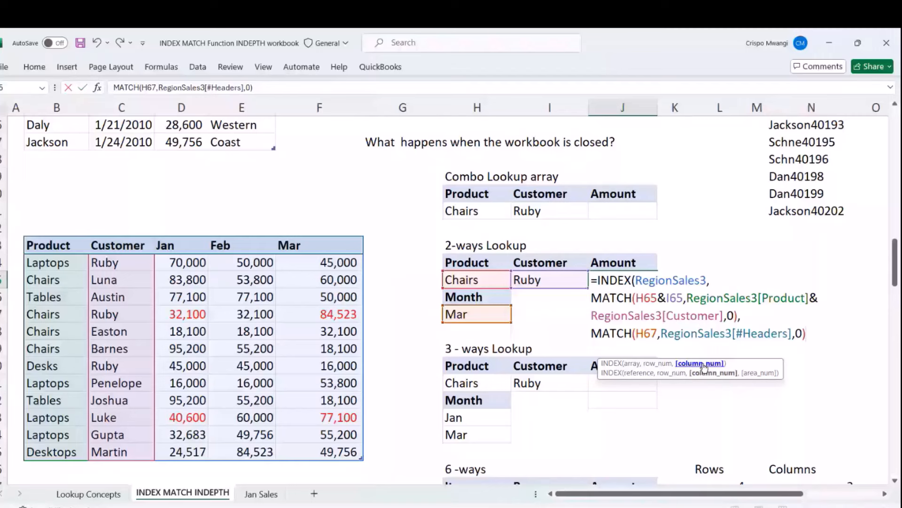
pyautogui.press('Return')
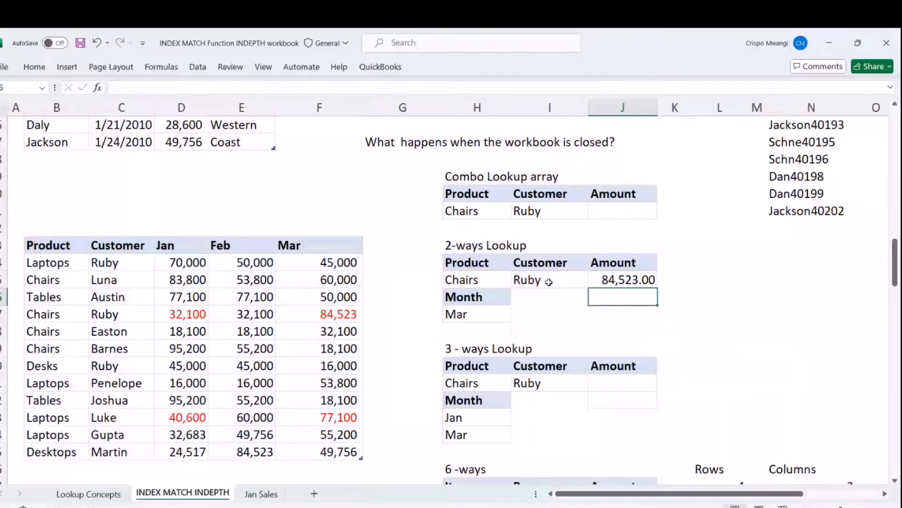
# Check the J65 result against the matching product, customer and Mar row in the table, and review the formula's MATCH arguments.
pyautogui.click(484, 314)
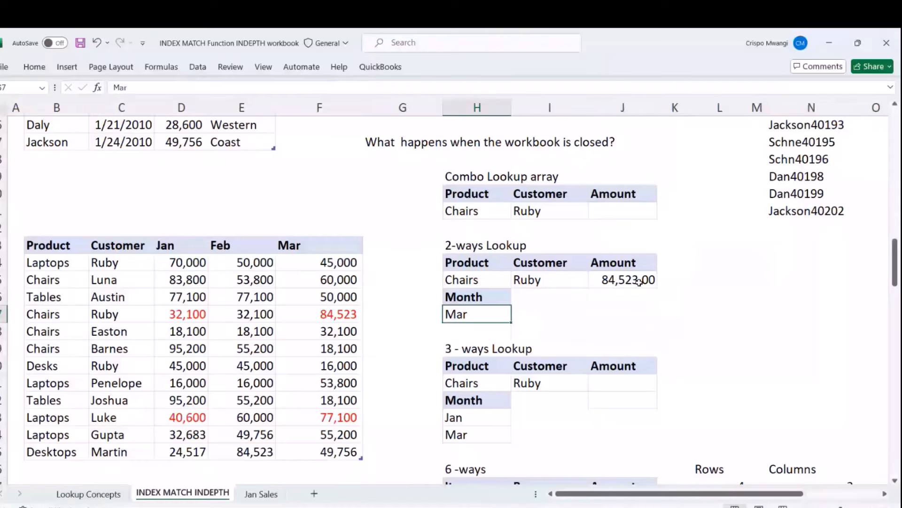
pyautogui.click(634, 280)
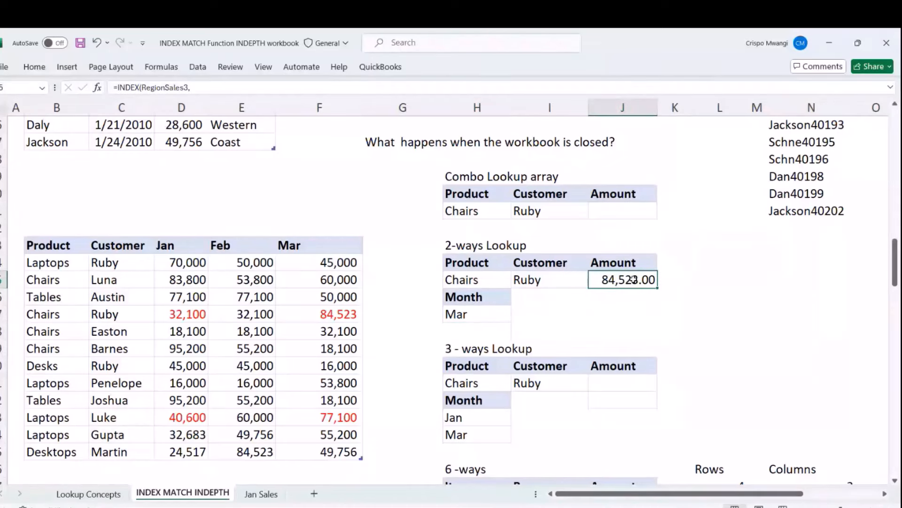
pyautogui.click(100, 310)
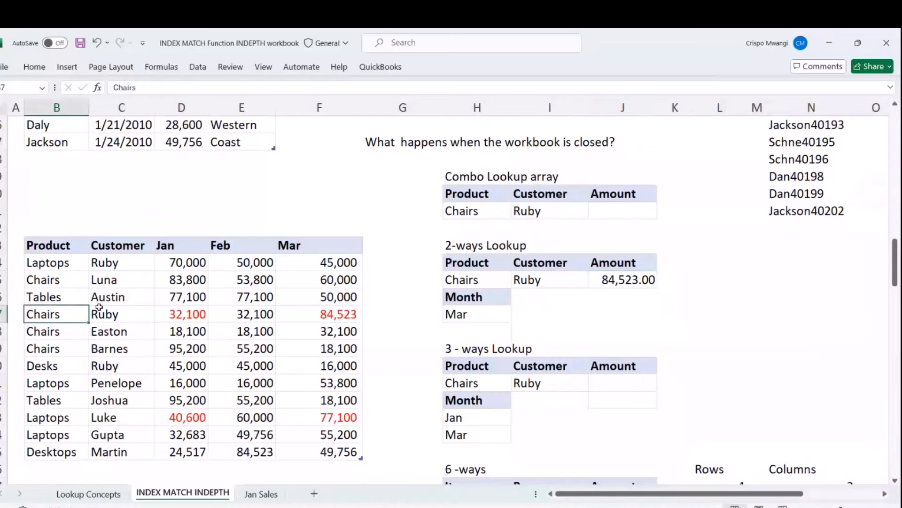
pyautogui.click(334, 315)
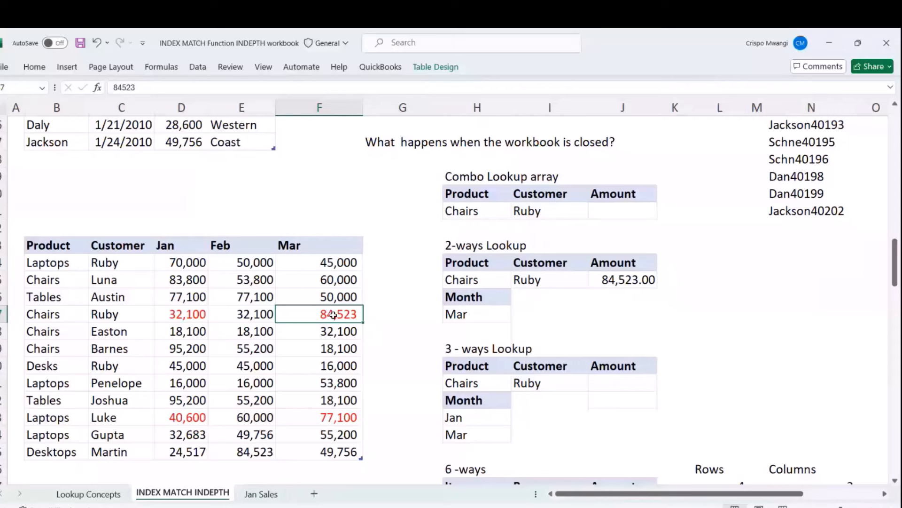
pyautogui.click(644, 281)
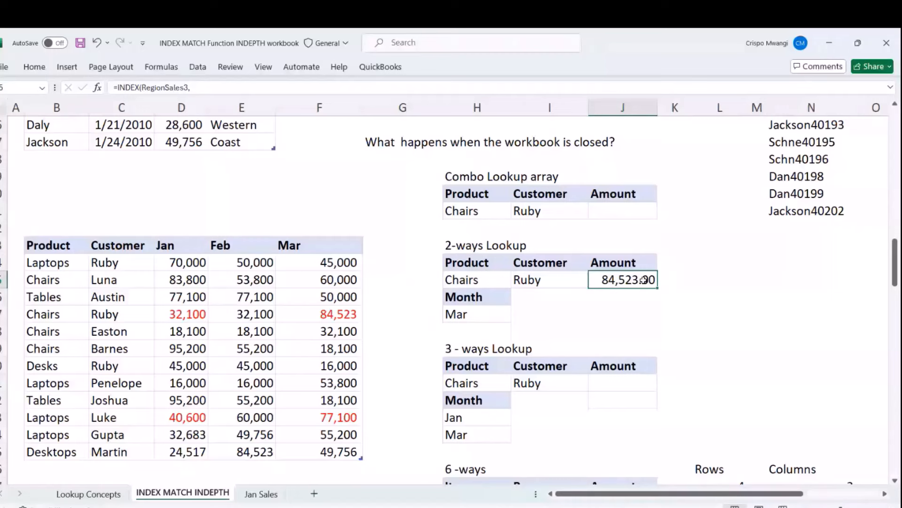
pyautogui.doubleClick(644, 281)
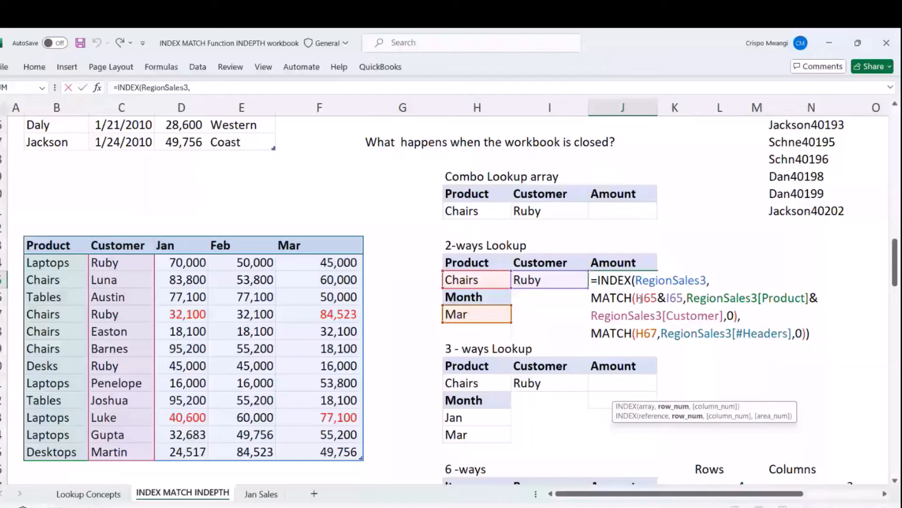
pyautogui.click(645, 334)
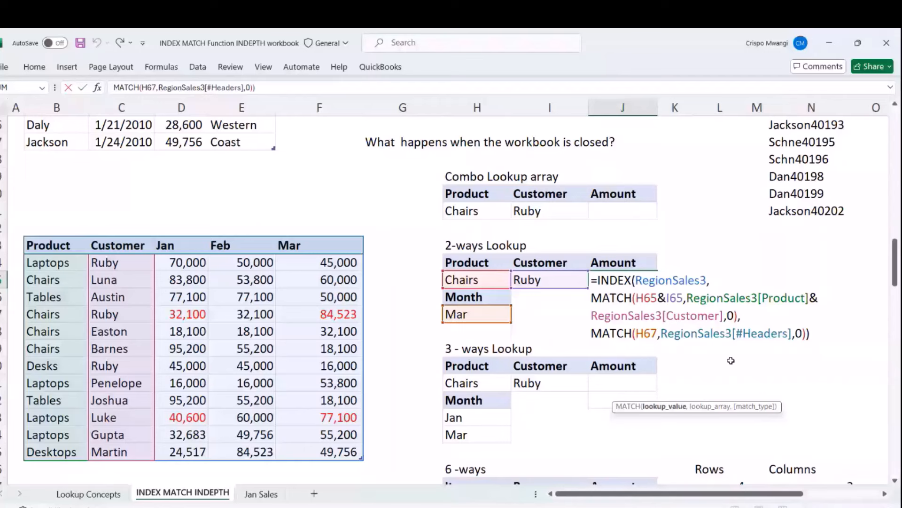
pyautogui.click(477, 435)
# Enter =MATCH(H73:H74,RegionSales3[#Headers],0) in J71 to get the column numbers for both months of the 3-ways lookup.
pyautogui.scroll(-3, 462, 230)
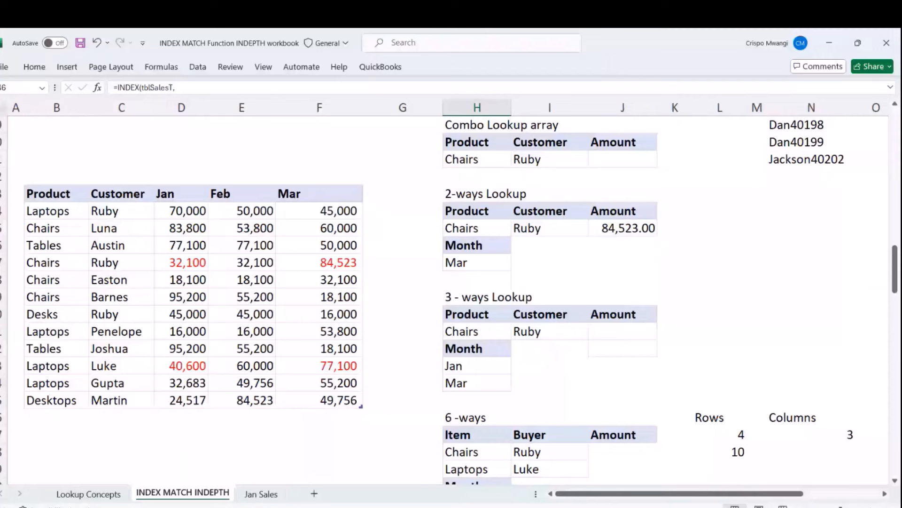
pyautogui.click(642, 329)
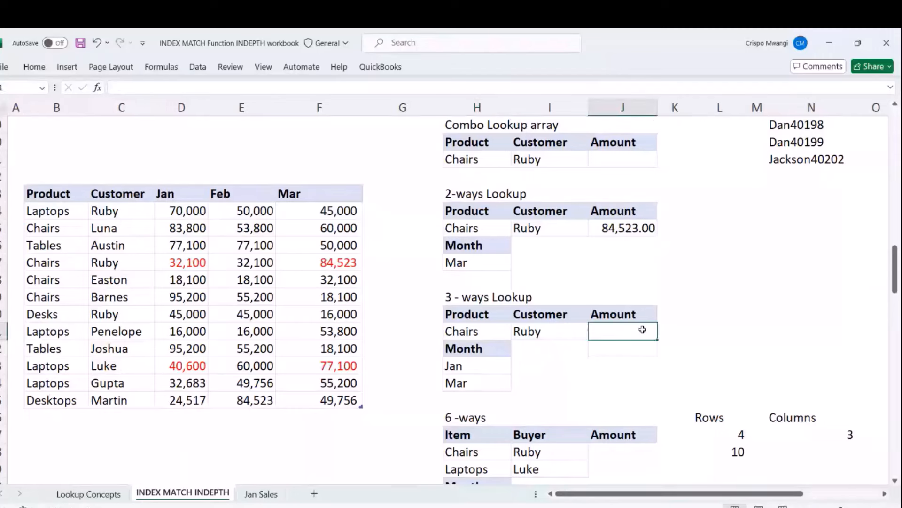
pyautogui.write('=')
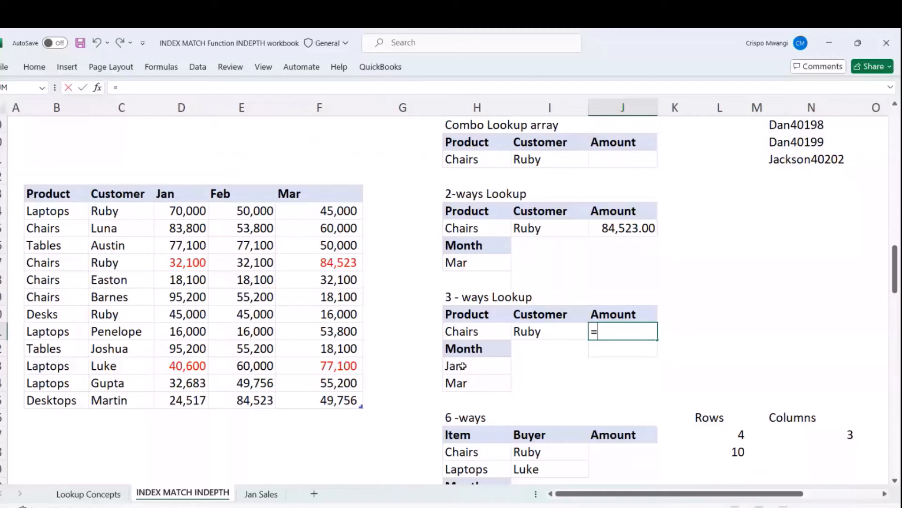
pyautogui.write('MA')
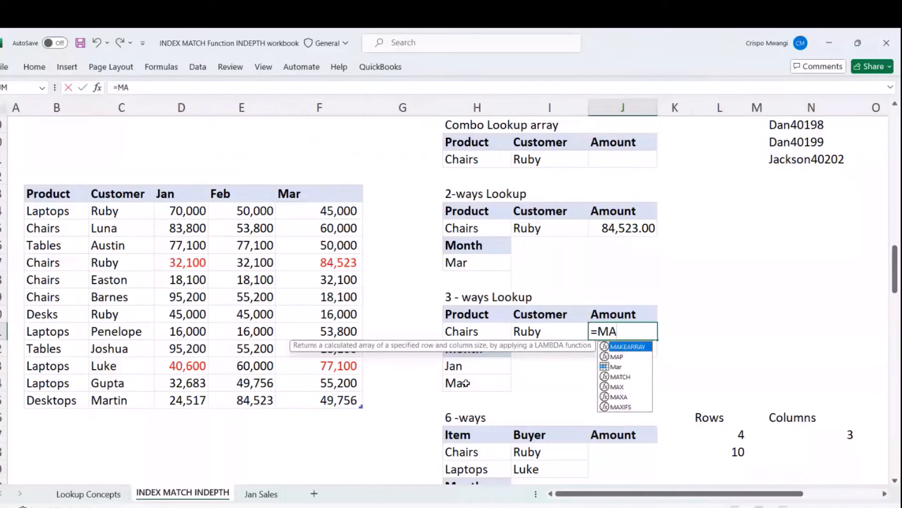
pyautogui.doubleClick(621, 376)
pyautogui.moveTo(466, 366); pyautogui.dragTo(496, 386)
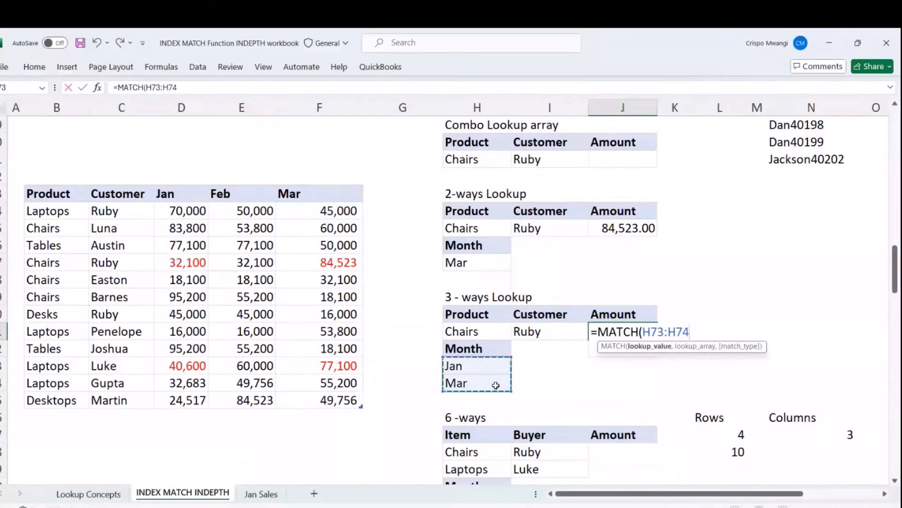
pyautogui.write(',')
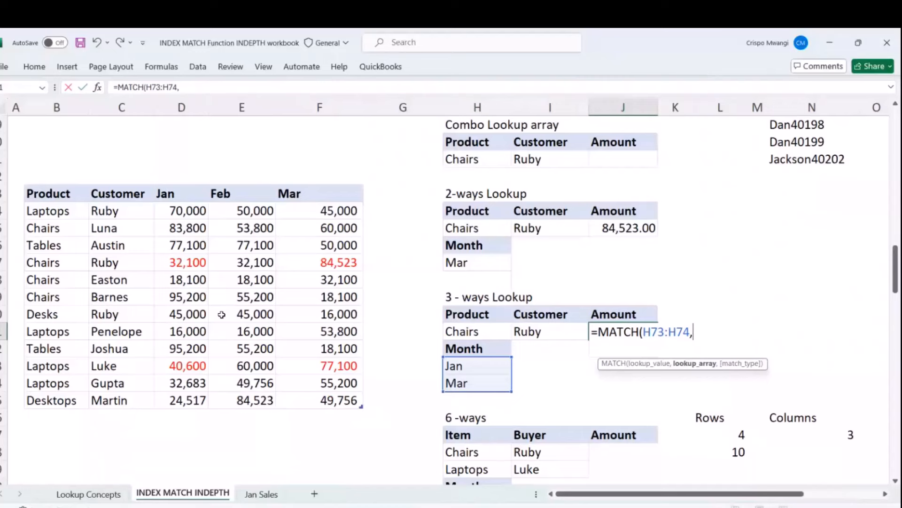
pyautogui.click(33, 200)
pyautogui.write(',')
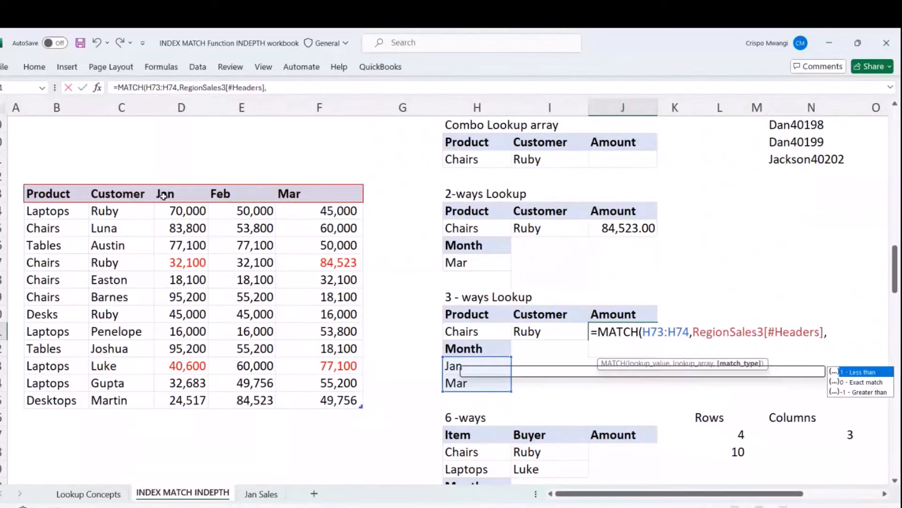
pyautogui.write('0')
pyautogui.press('Return')
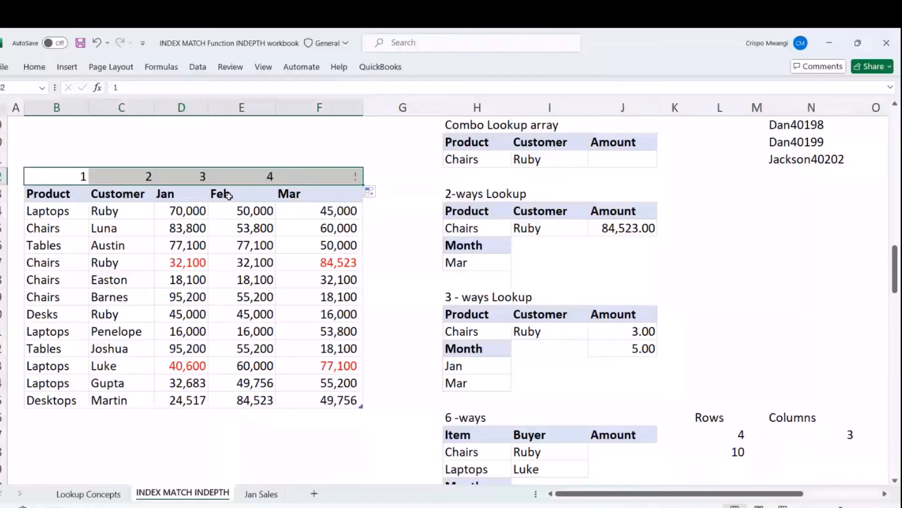
# Check the numbers above the Jan and Mar headers against the two MATCH results in the 3-ways Amount column.
pyautogui.press('Right')
pyautogui.press('Right')
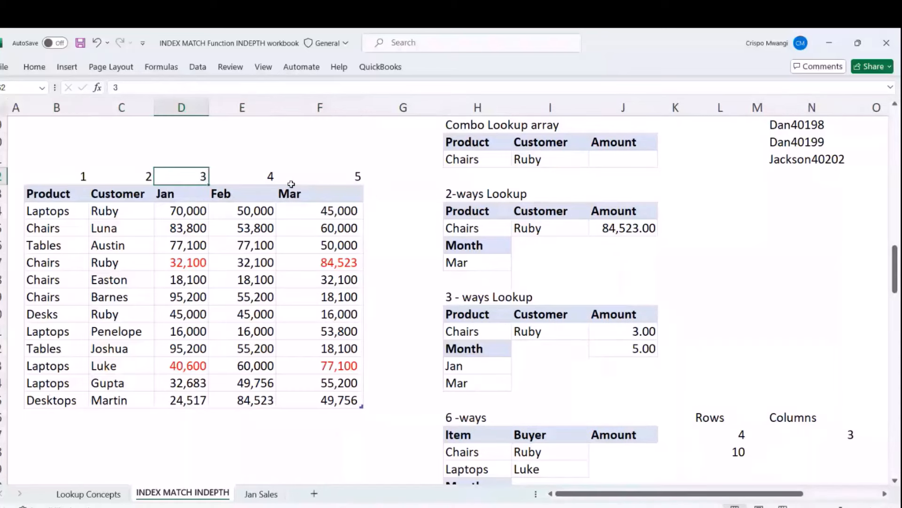
pyautogui.press('Right')
pyautogui.press('Right')
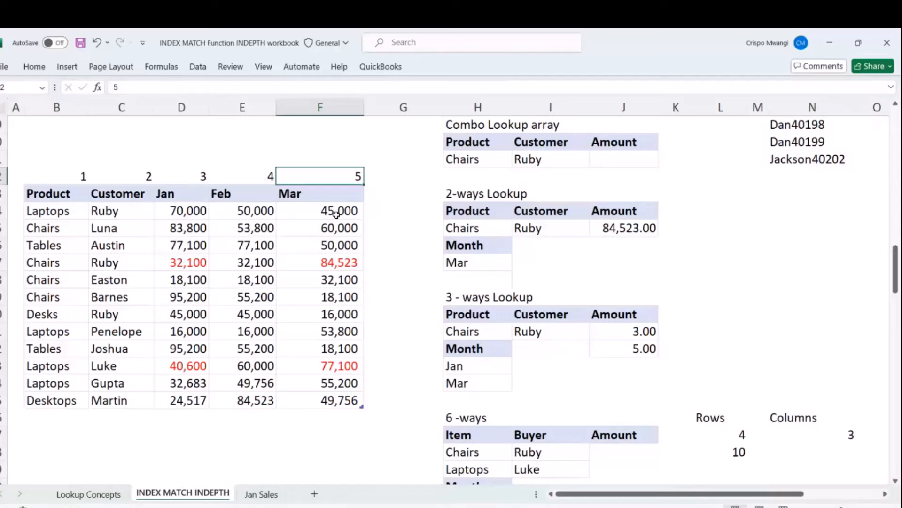
pyautogui.click(624, 348)
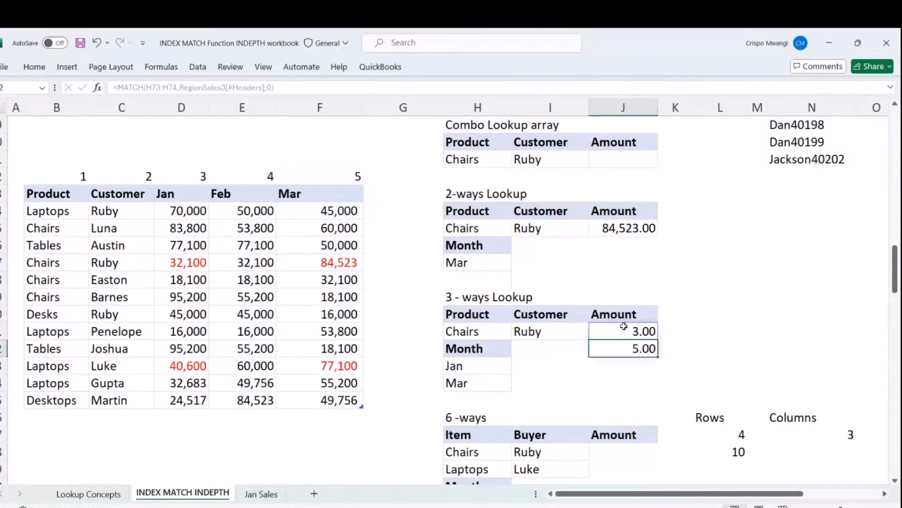
# Wrap the J71 MATCH formula in an INDEX function with the RegionSales3 table as its array.
pyautogui.click(624, 326)
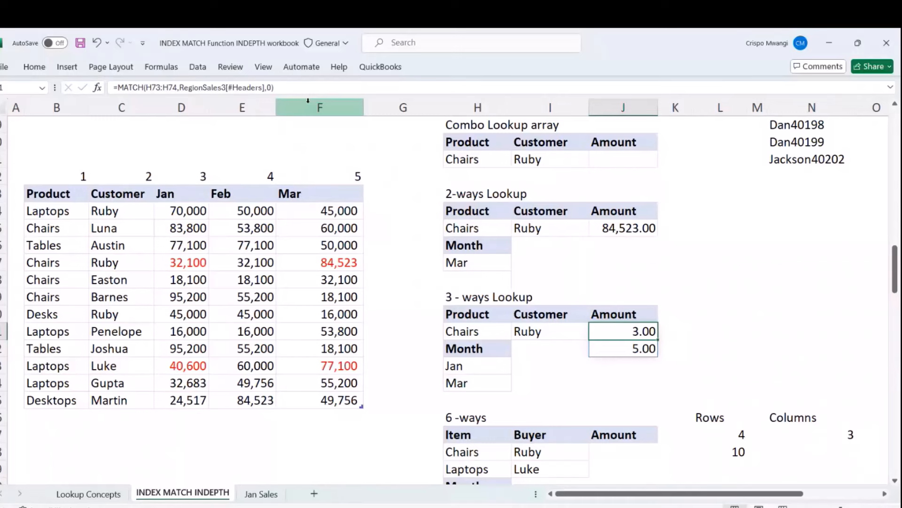
pyautogui.click(118, 87)
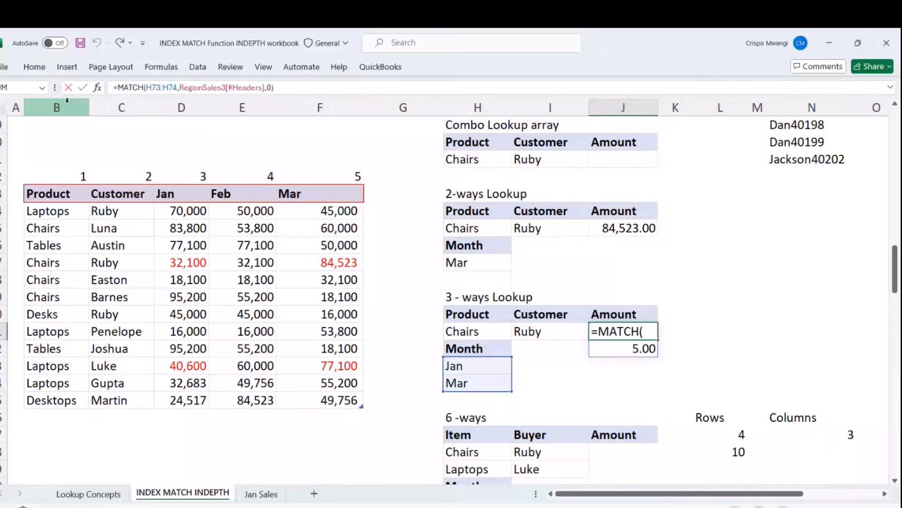
pyautogui.write('INDE')
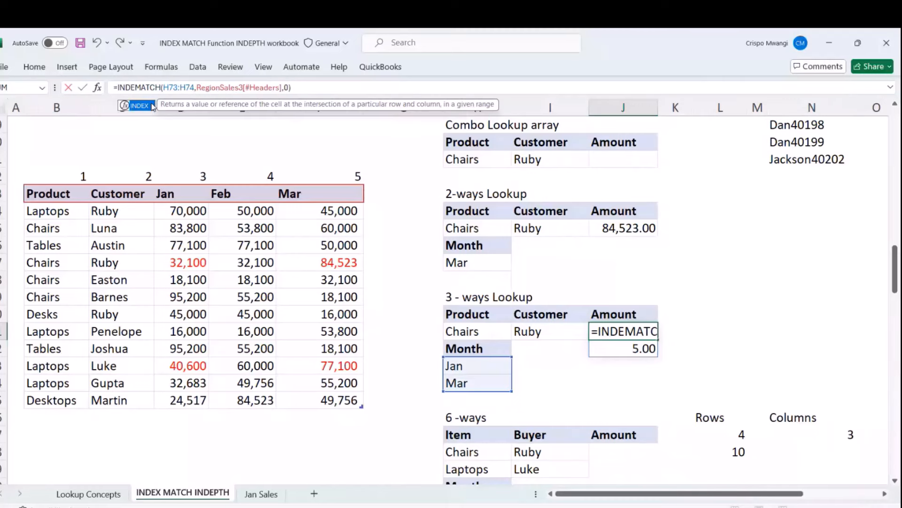
pyautogui.doubleClick(151, 105)
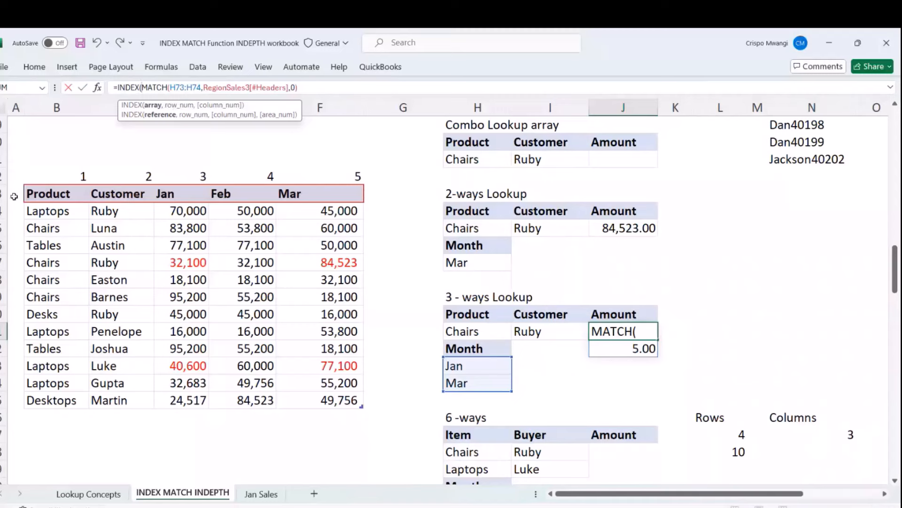
pyautogui.click(25, 183)
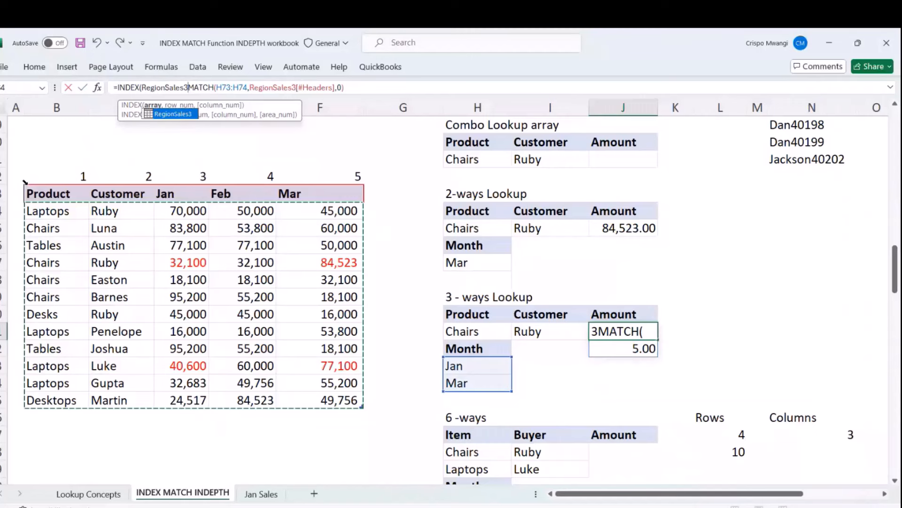
pyautogui.write(',')
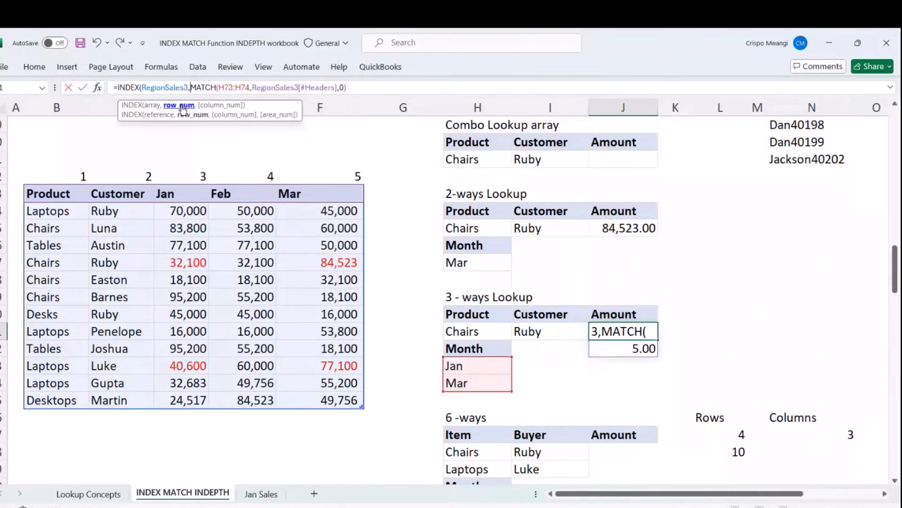
# Insert a MATCH as the row number ahead of the existing MATCH, with H71&I71 as the joined lookup value.
pyautogui.write('MATCH(')
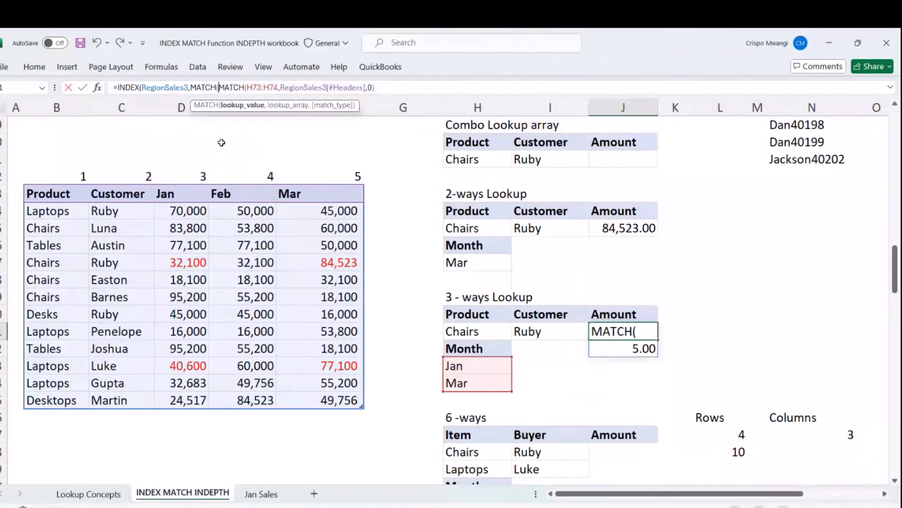
pyautogui.click(467, 331)
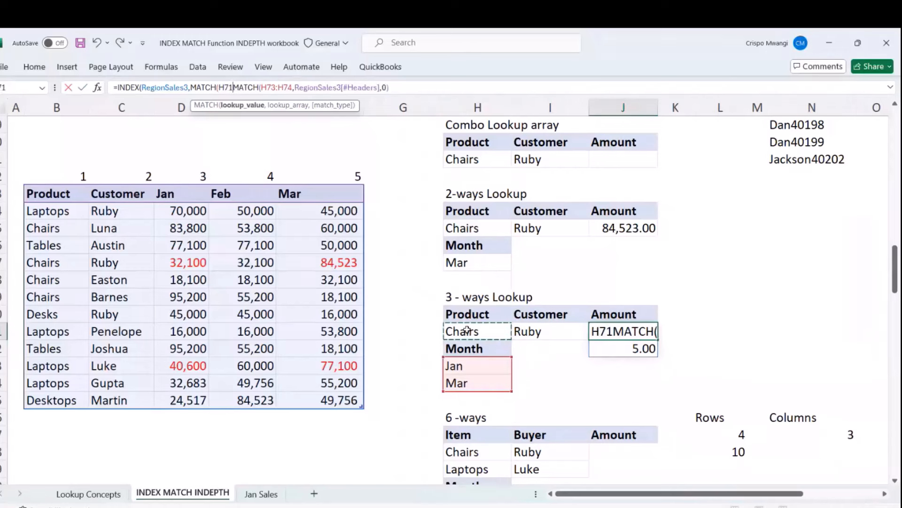
pyautogui.write('&')
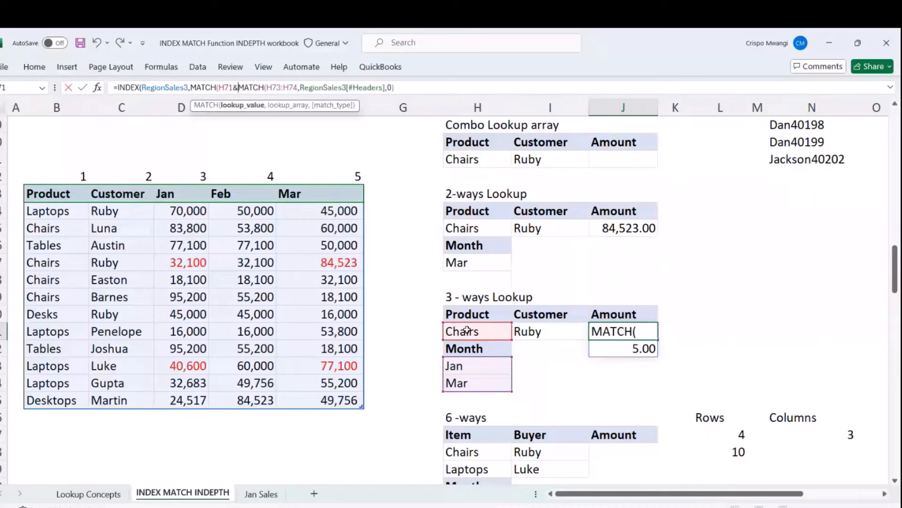
pyautogui.click(556, 334)
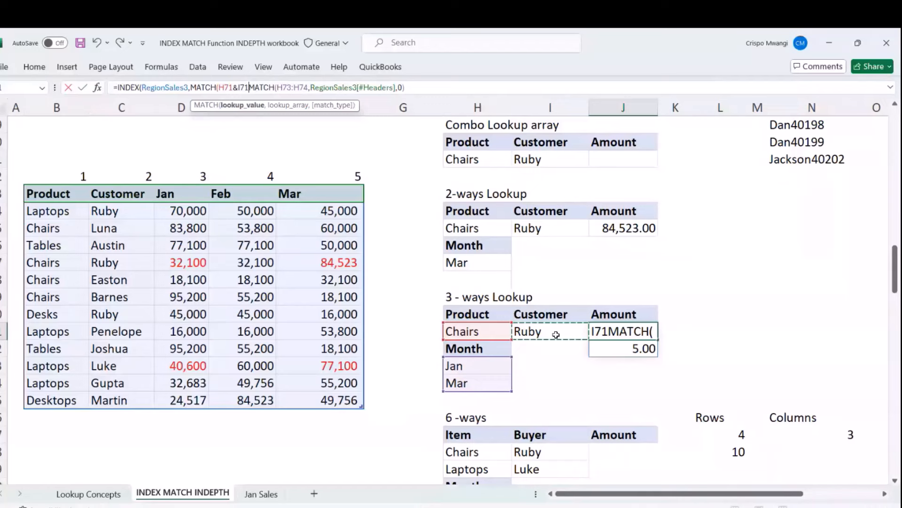
pyautogui.write(',')
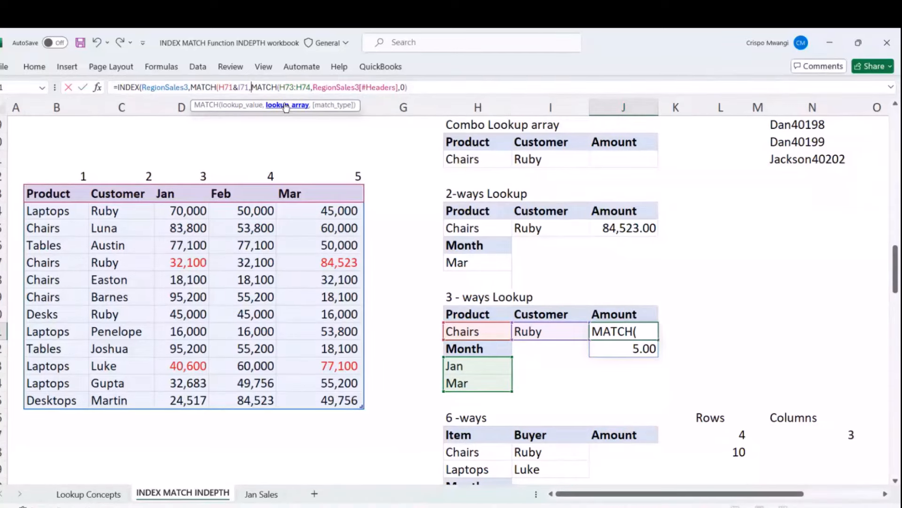
# Complete the row MATCH in J71 with RegionSales3[Product]&RegionSales3[Customer] as the lookup array and 0 for exact match.
pyautogui.click(51, 187)
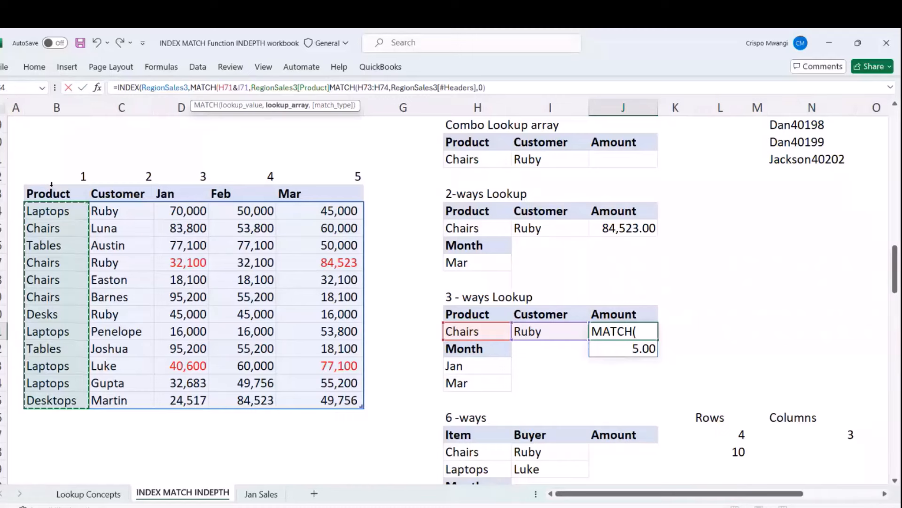
pyautogui.write('&')
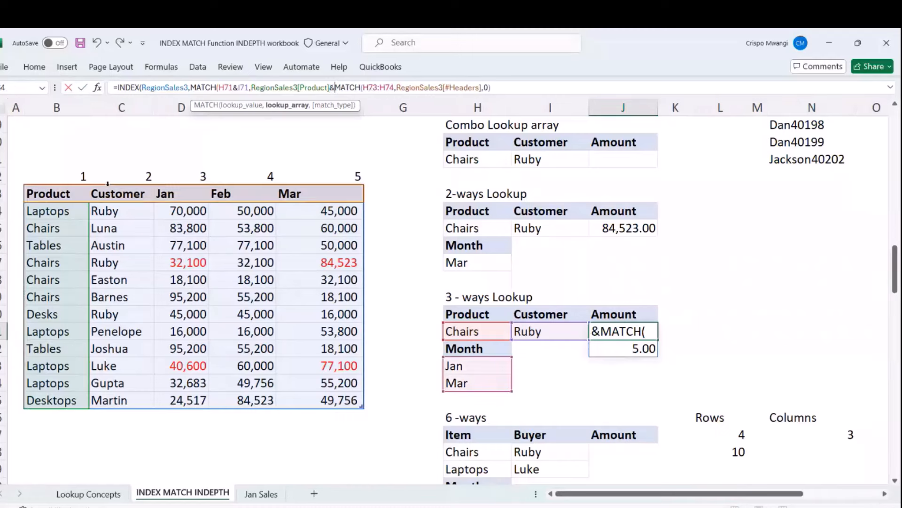
pyautogui.click(107, 183)
pyautogui.write(',')
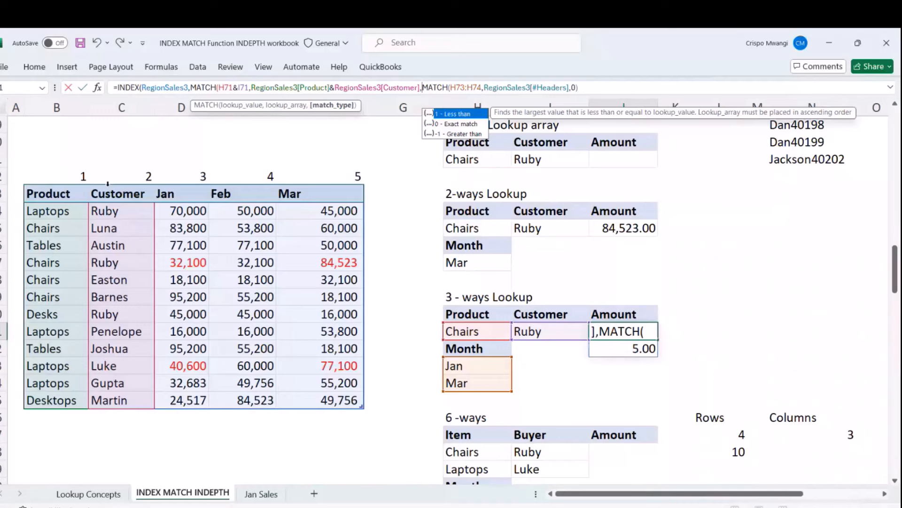
pyautogui.write('0')
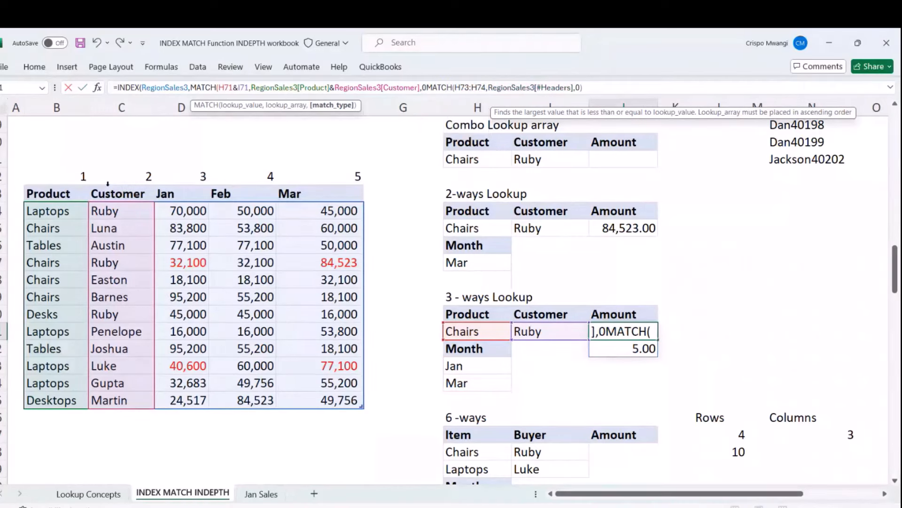
pyautogui.write('),')
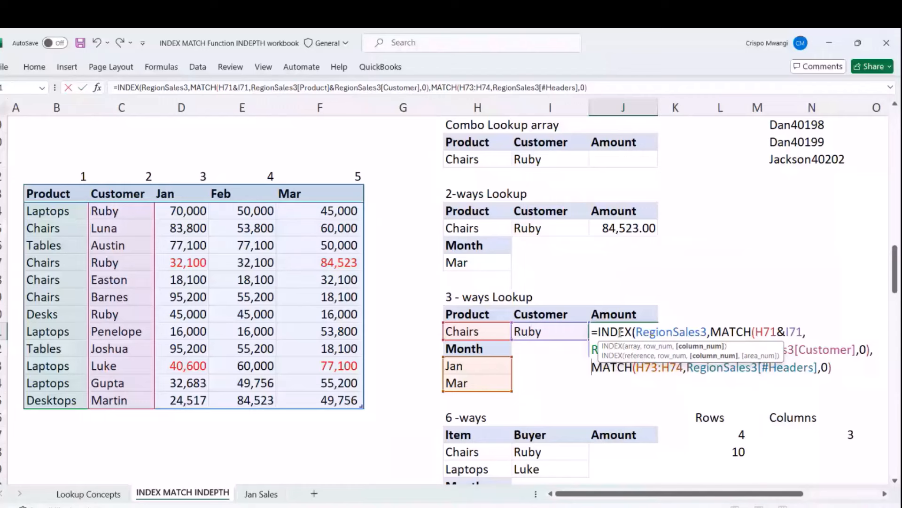
# Add the closing parenthesis to the J71 INDEX formula and put the row MATCH on its own line.
pyautogui.press('Return')
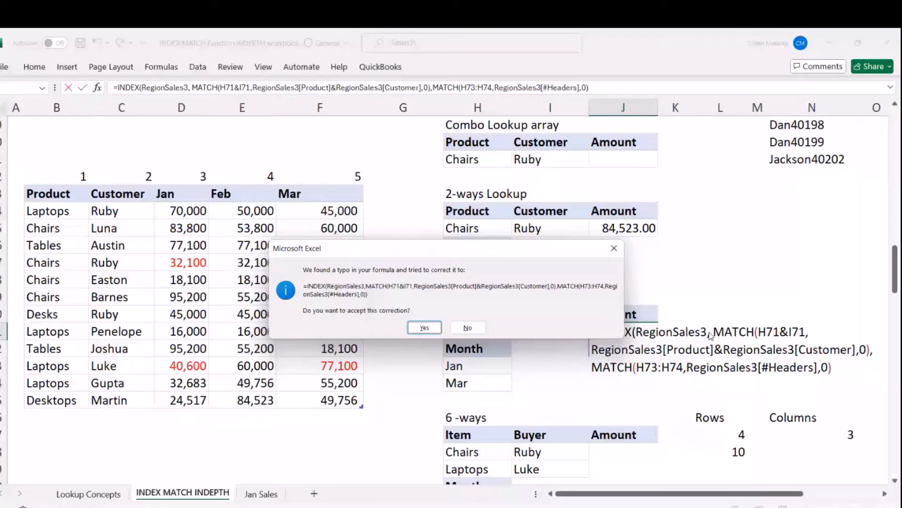
pyautogui.press('Escape')
pyautogui.write(')')
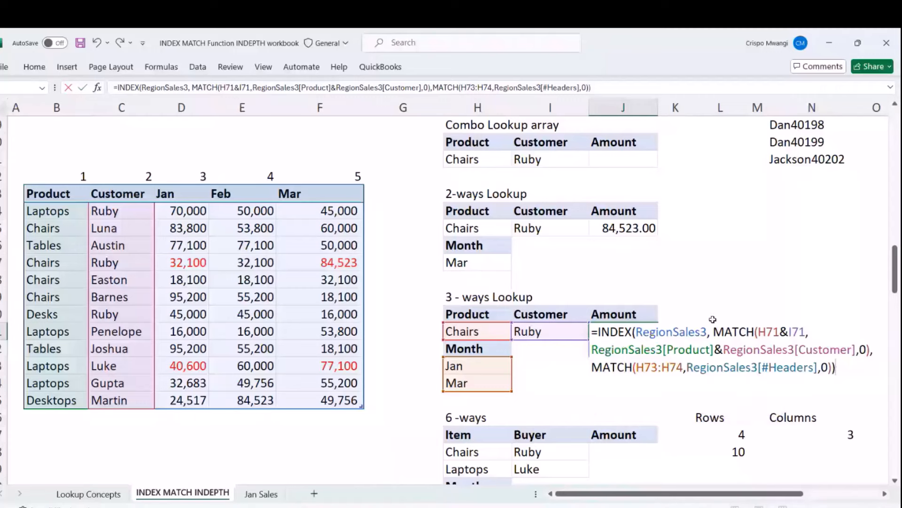
pyautogui.click(714, 333)
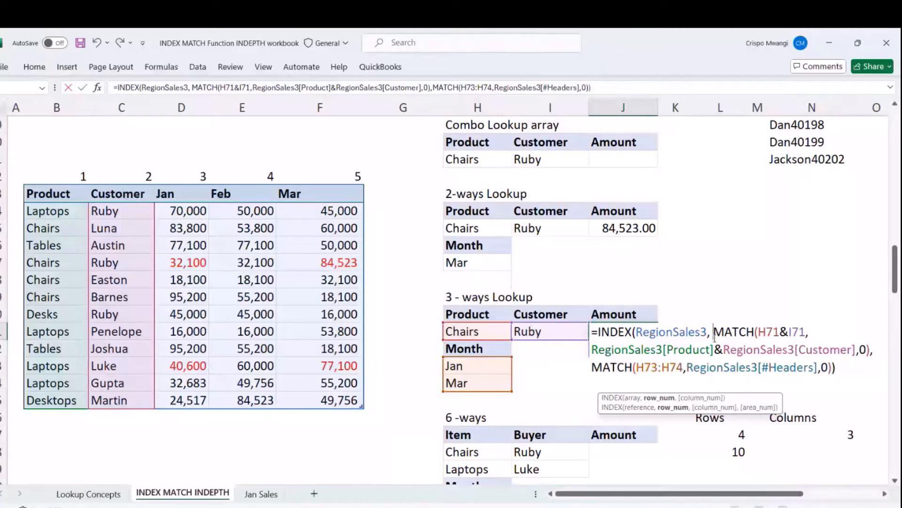
pyautogui.hotkey('alt', 'Return')
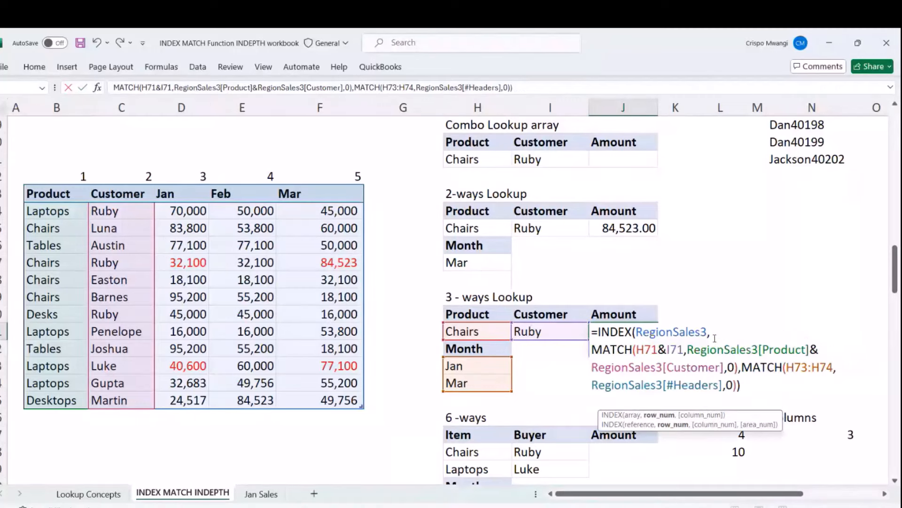
# Put the column MATCH on its own line in the J71 INDEX formula and enter the formula.
pyautogui.click(655, 417)
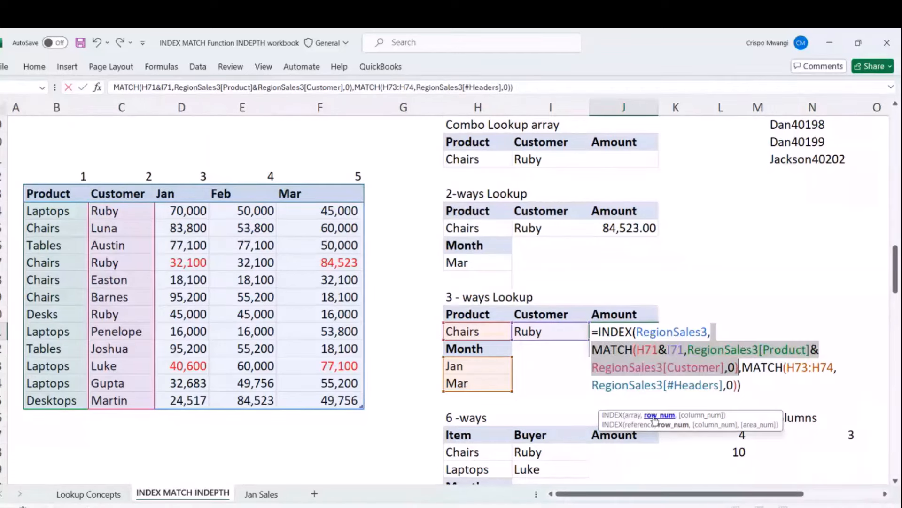
pyautogui.click(683, 350)
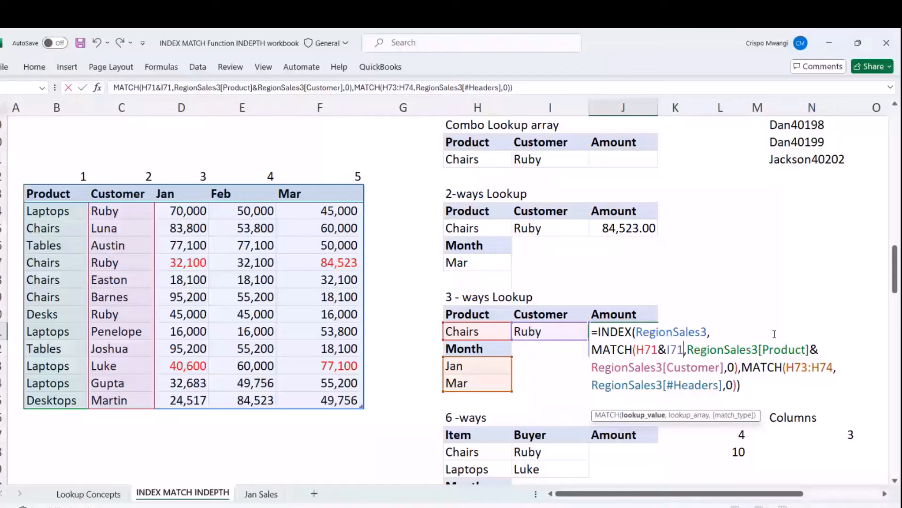
pyautogui.click(596, 349)
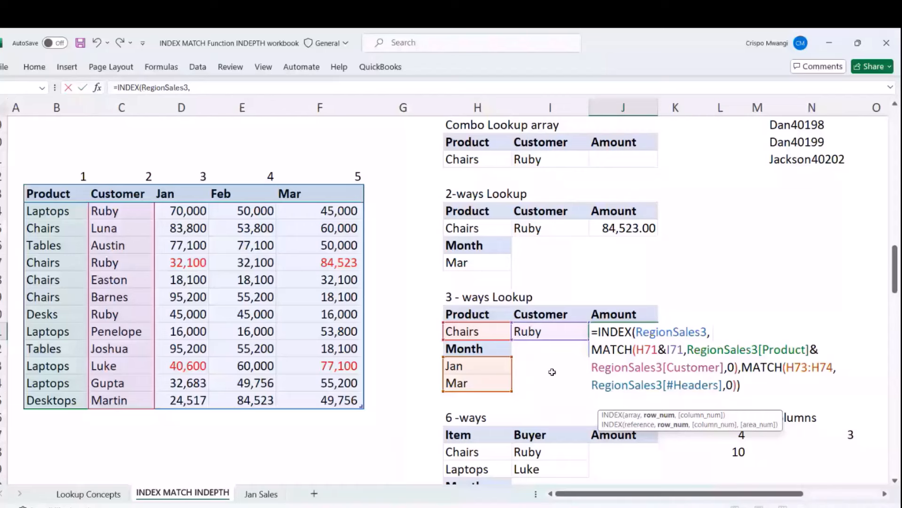
pyautogui.click(742, 367)
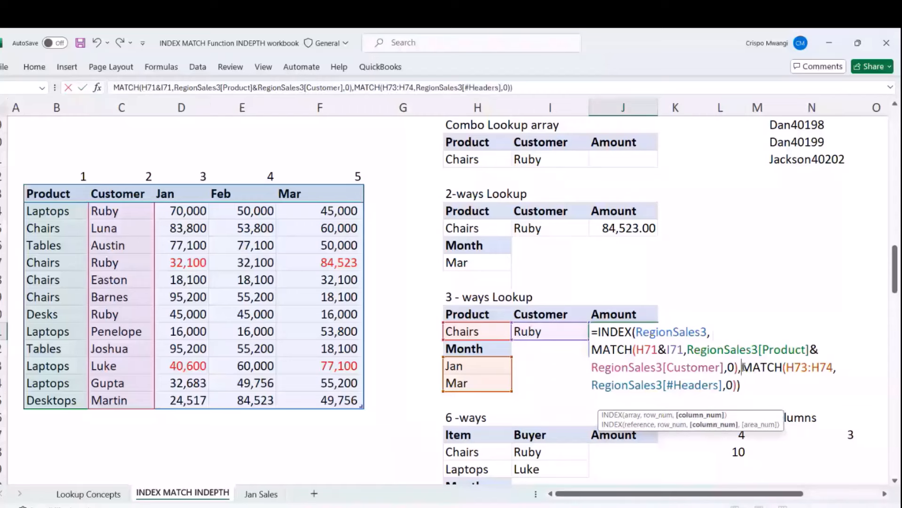
pyautogui.hotkey('alt', 'Return')
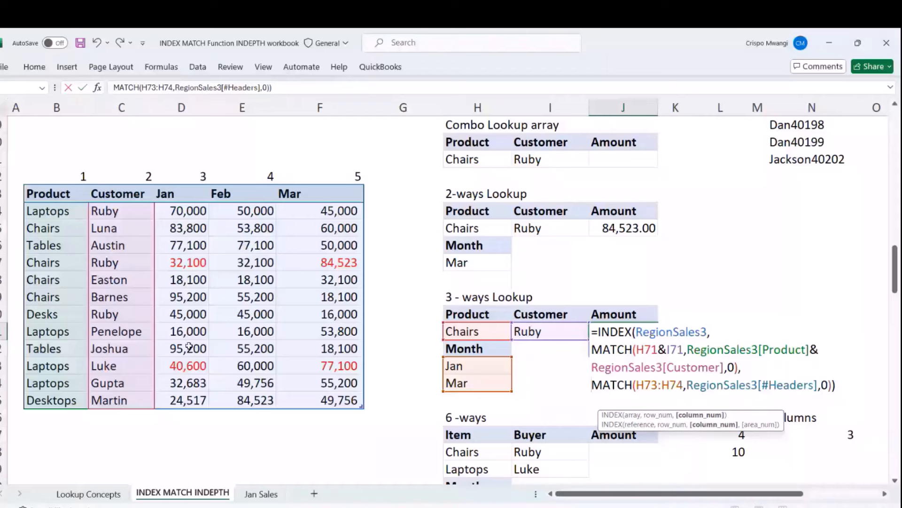
pyautogui.press('Return')
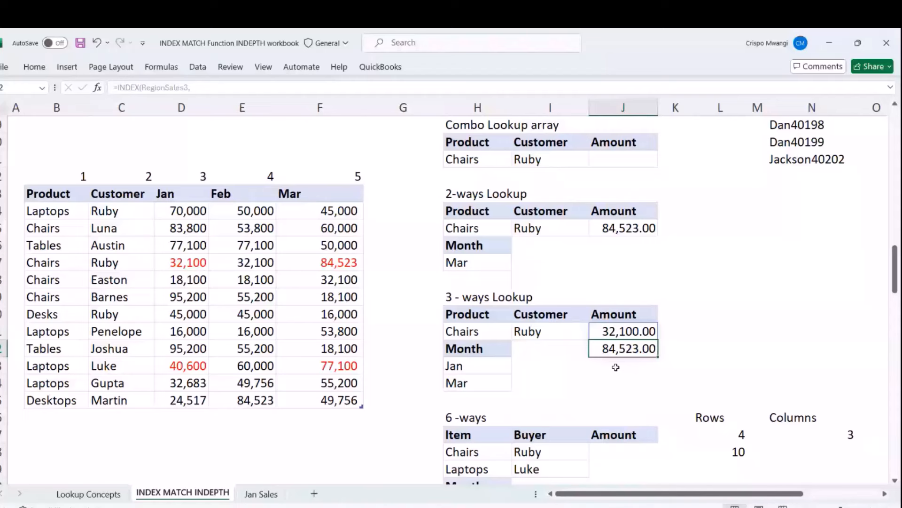
# Wrap the J71 INDEX formula in a SUM function to add up the amounts for both months.
pyautogui.press('Up')
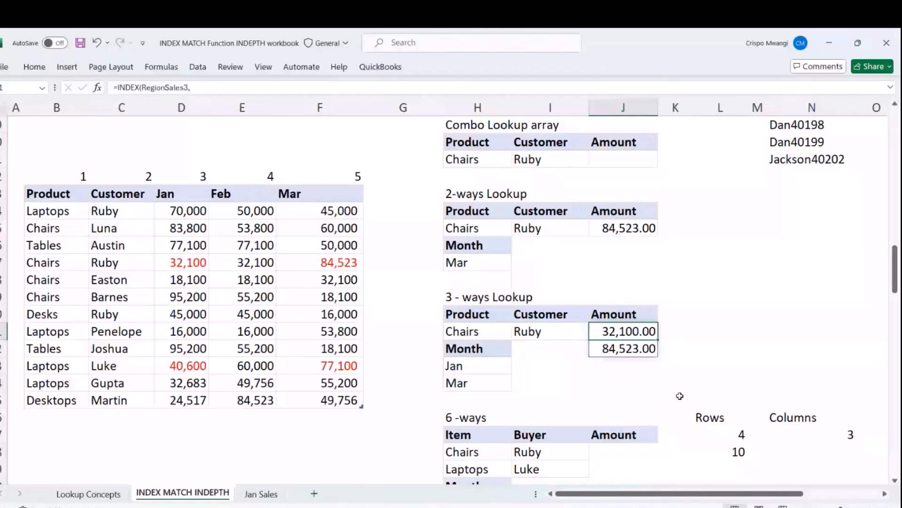
pyautogui.press('F2')
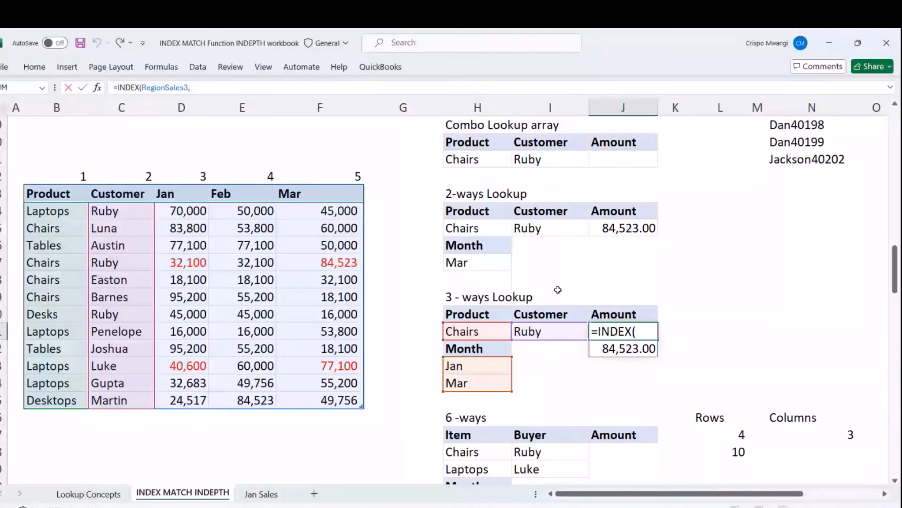
pyautogui.write('SUM(')
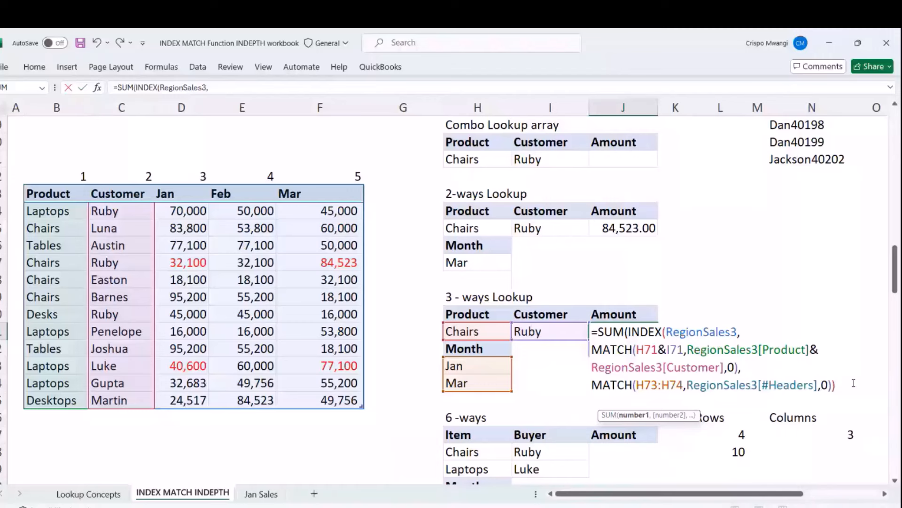
# Change the second month criterion of the 3-ways lookup in H74 to FEB.
pyautogui.click(479, 383)
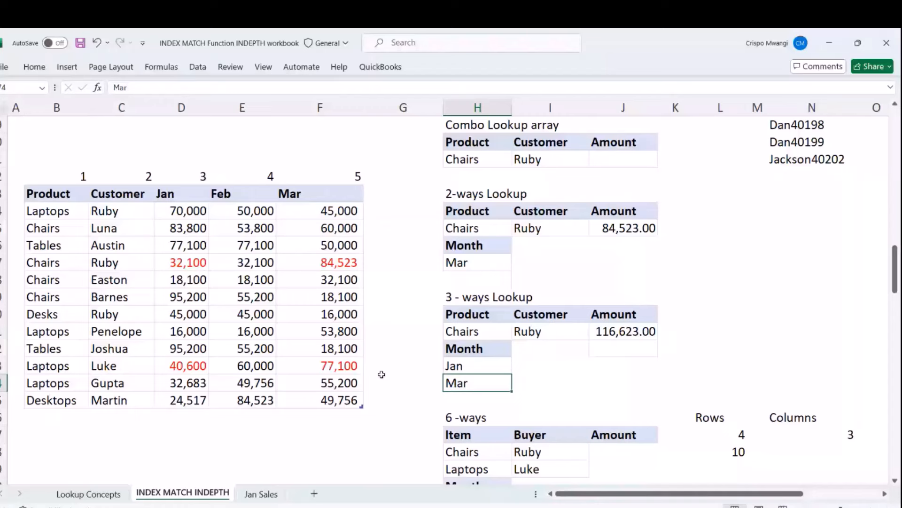
pyautogui.write('FEB')
pyautogui.press('Return')
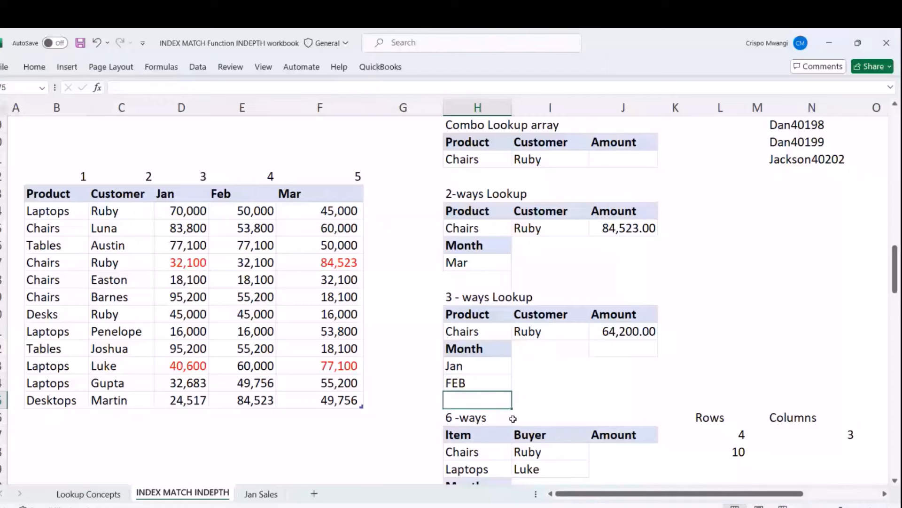
# Check the J71 total against the matching row's Jan and Feb amounts and review its formula.
pyautogui.click(235, 193)
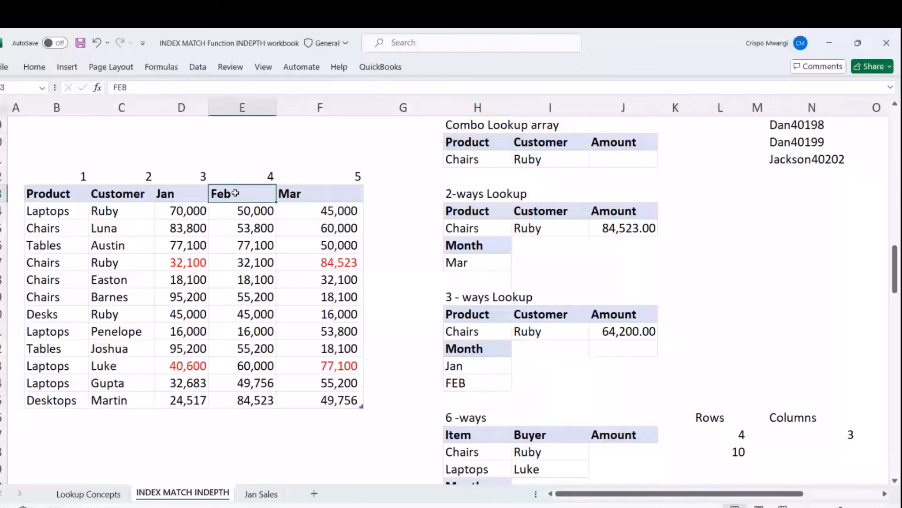
pyautogui.click(623, 331)
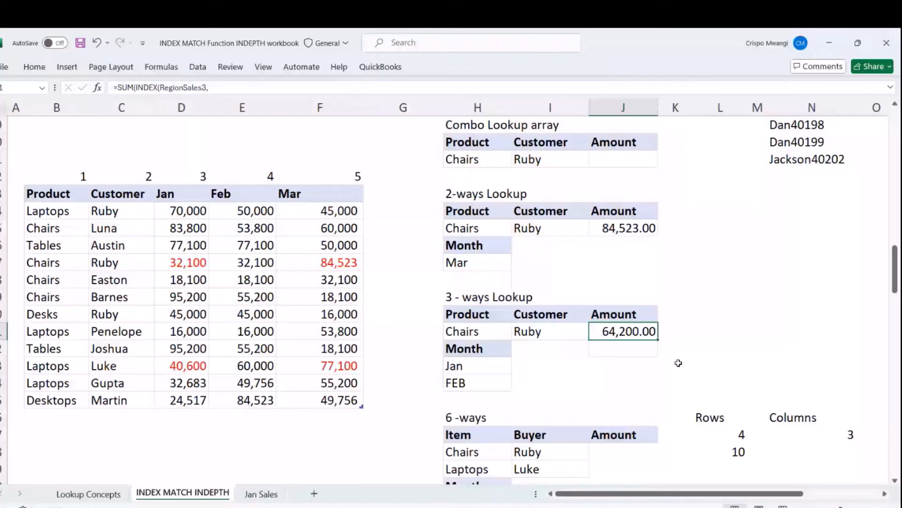
pyautogui.moveTo(188, 262); pyautogui.dragTo(256, 262)
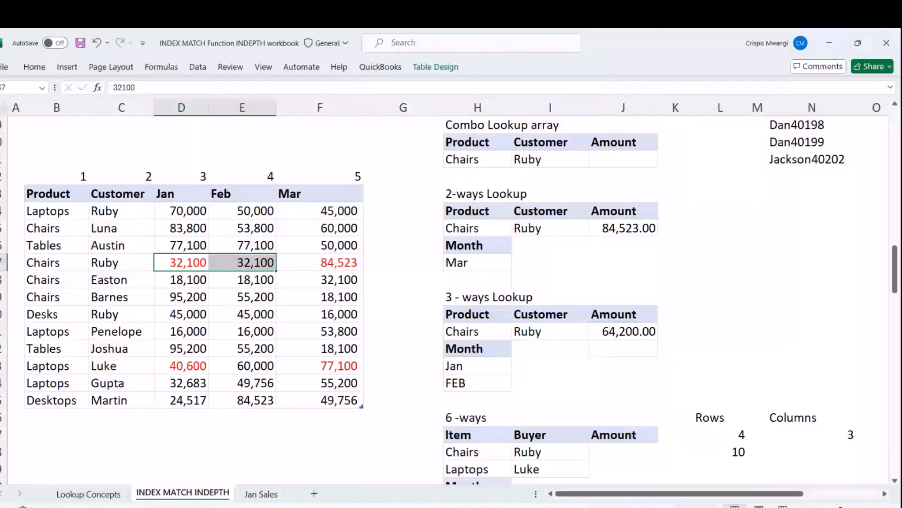
pyautogui.click(624, 331)
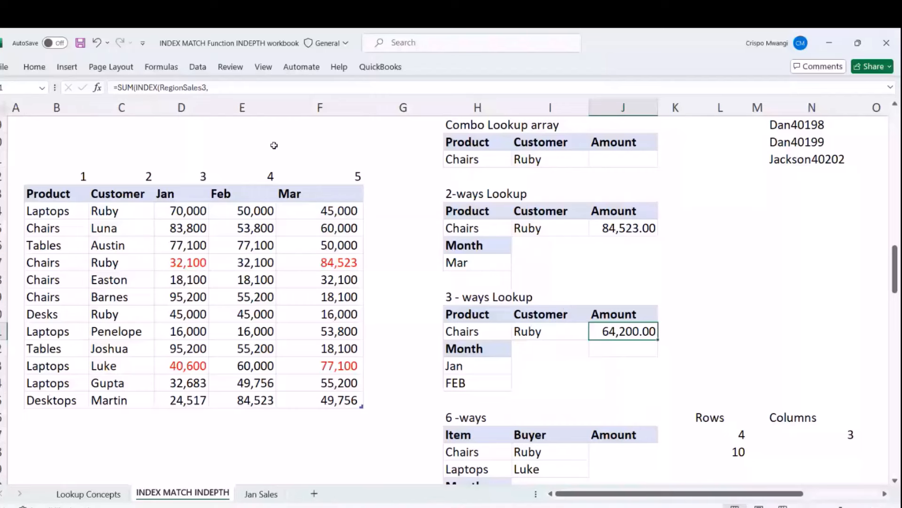
pyautogui.press('F2')
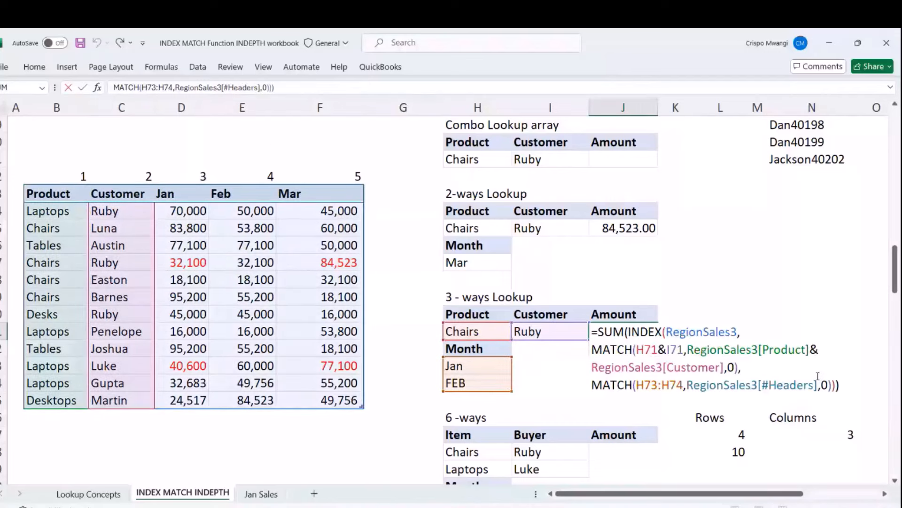
pyautogui.click(840, 320)
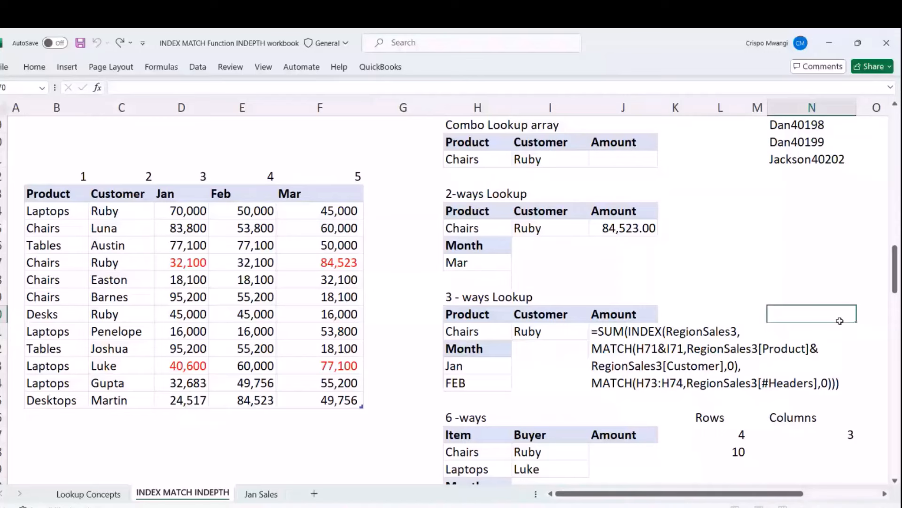
# Examine the item, buyer and month criteria of the 6-ways lookup alongside the sales table.
pyautogui.scroll(-10, 755, 363)
pyautogui.scroll(2, 755, 363)
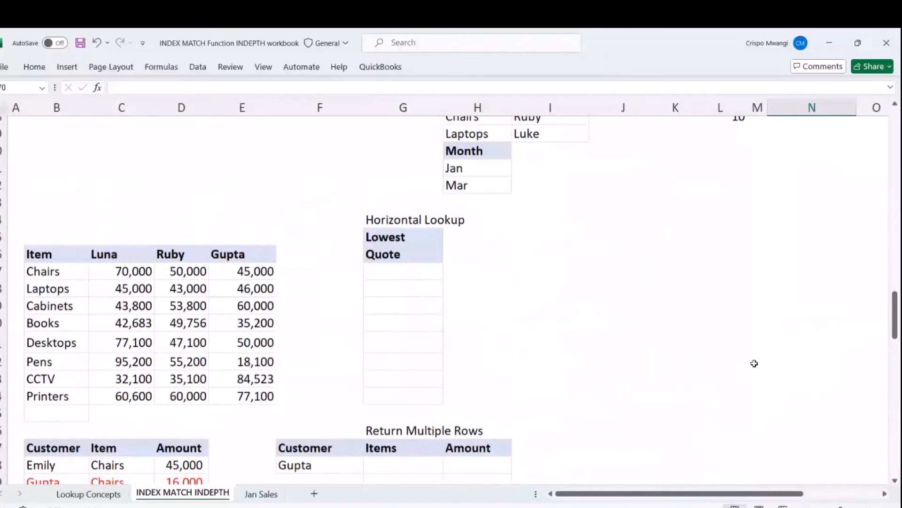
pyautogui.scroll(4, 613, 350)
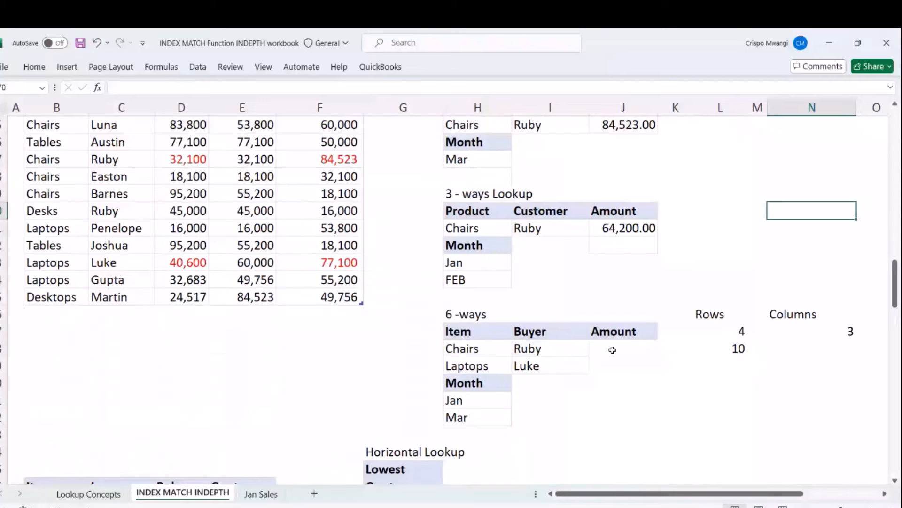
pyautogui.scroll(1, 385, 327)
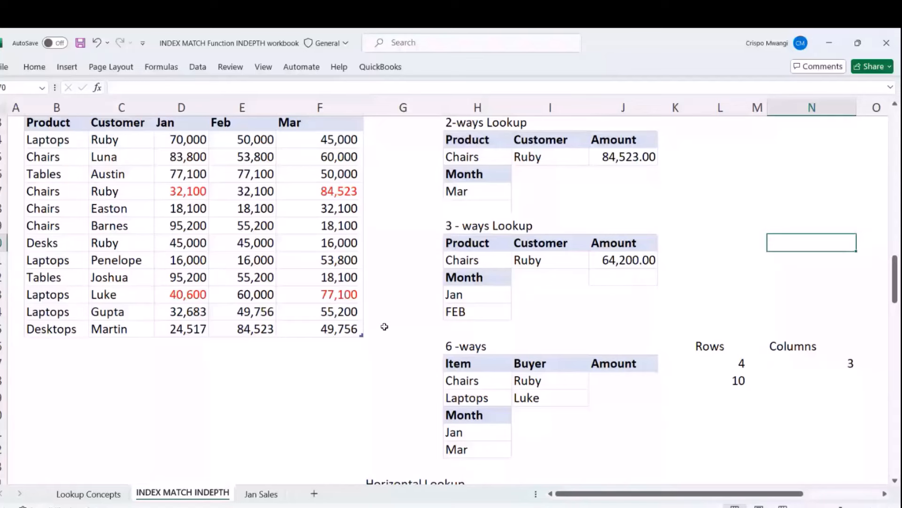
pyautogui.scroll(-1, 384, 327)
pyautogui.click(477, 314)
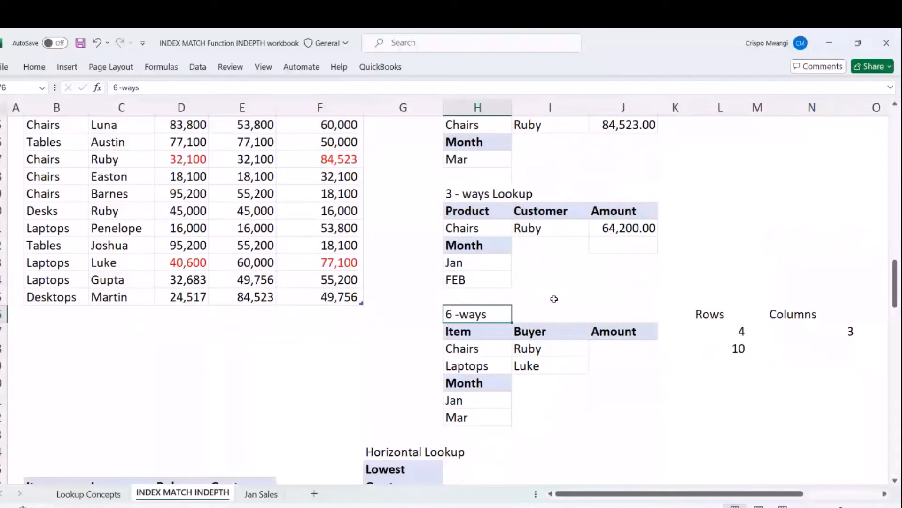
pyautogui.scroll(-1, 554, 299)
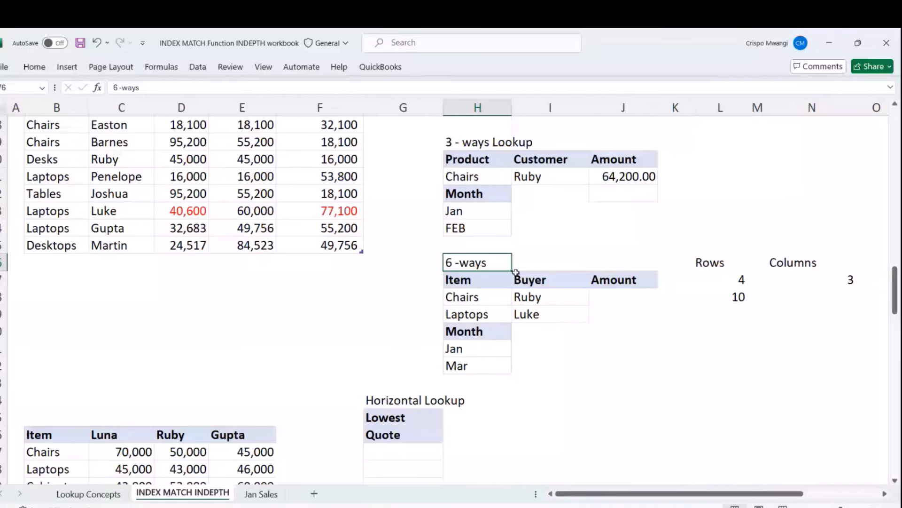
pyautogui.scroll(2, 516, 272)
pyautogui.click(524, 331)
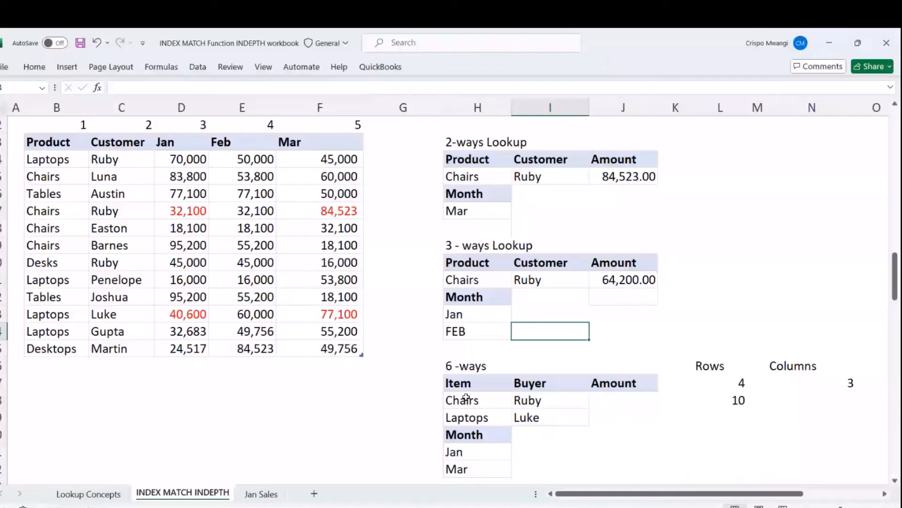
pyautogui.click(460, 417)
pyautogui.press('Right')
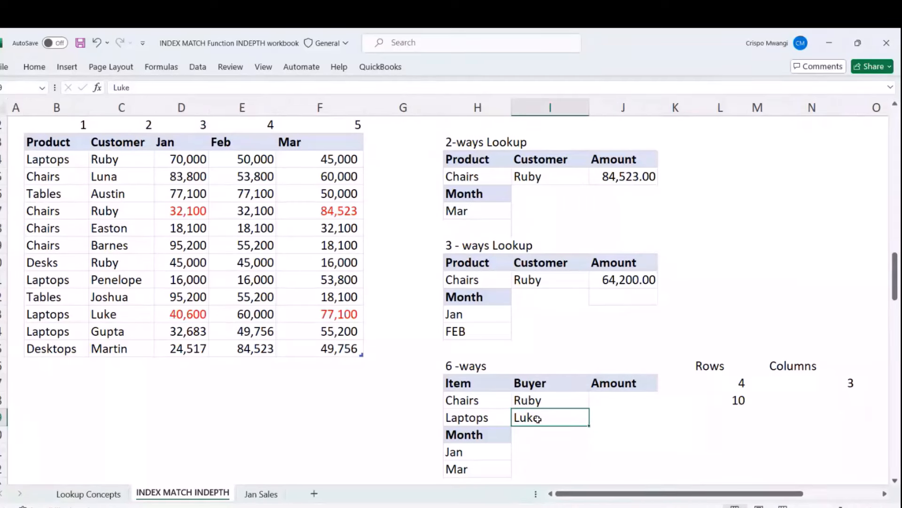
pyautogui.click(467, 419)
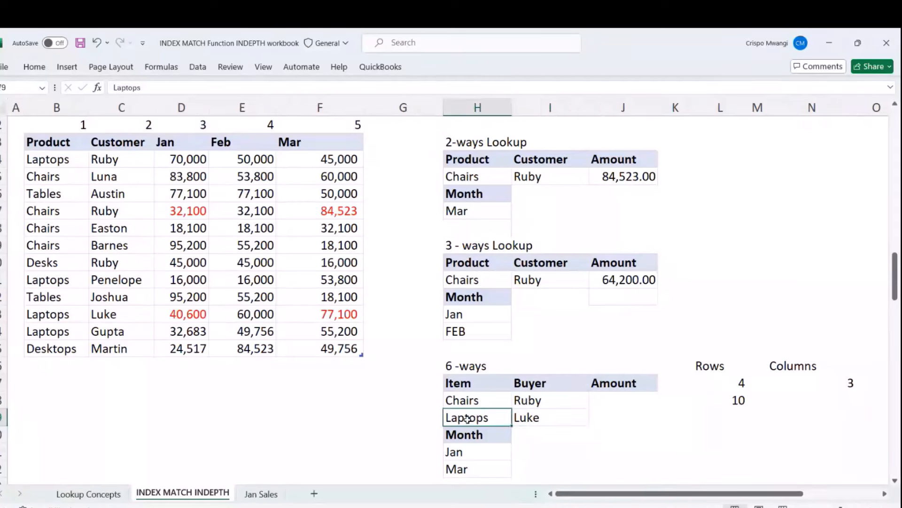
pyautogui.scroll(-1, 467, 419)
pyautogui.click(467, 403)
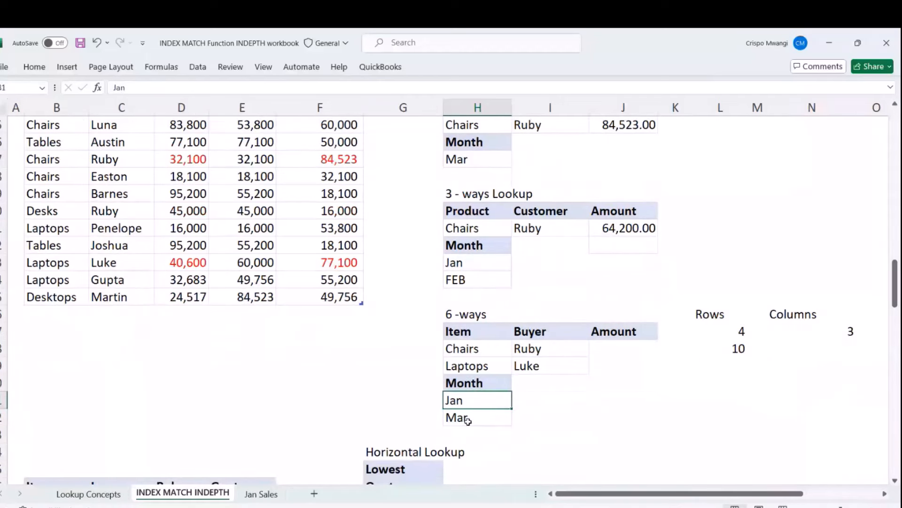
pyautogui.click(467, 417)
pyautogui.scroll(2, 662, 281)
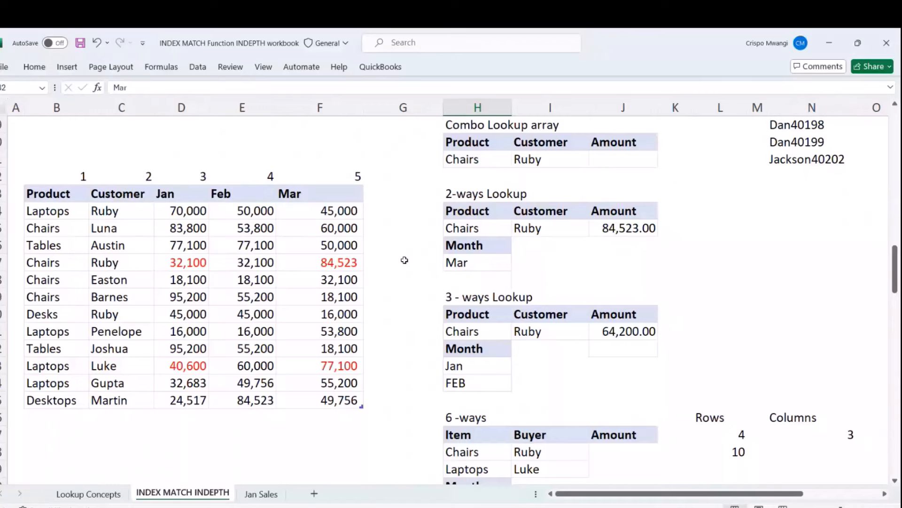
pyautogui.scroll(-2, 539, 402)
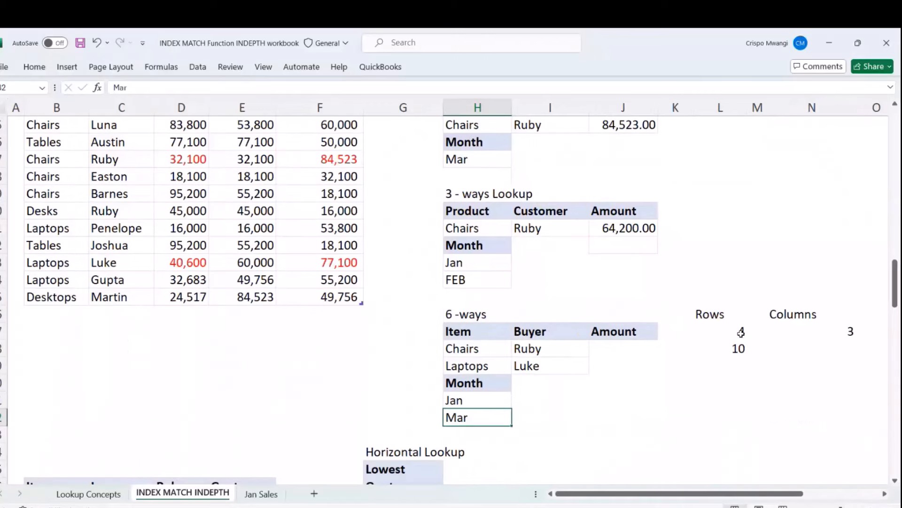
# Clear the contents of L77:Q78 under the Rows, Columns and INDEX headings beside the 6-ways lookup.
pyautogui.moveTo(741, 332); pyautogui.dragTo(789, 347)
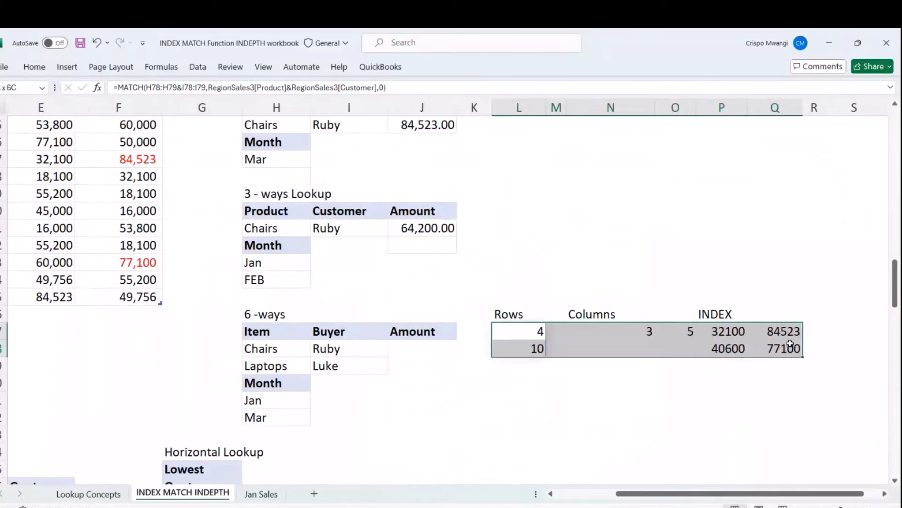
pyautogui.press('Delete')
pyautogui.click(676, 413)
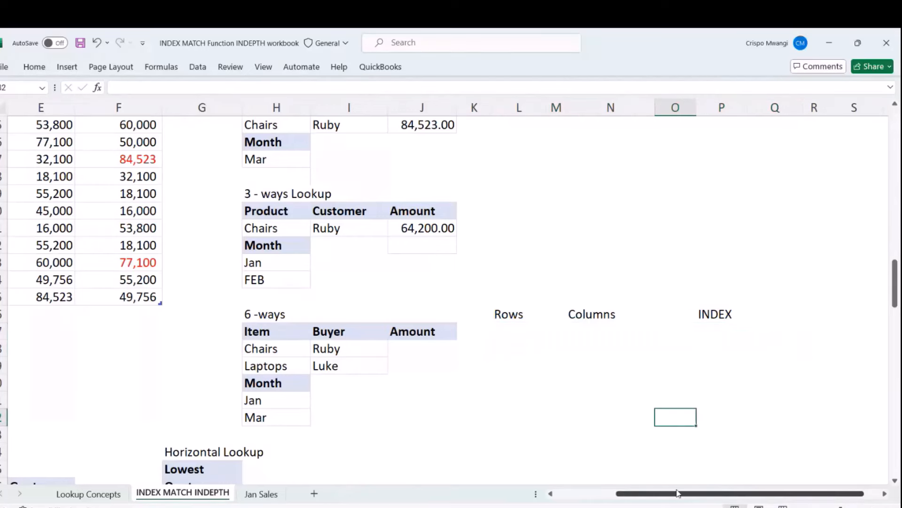
pyautogui.moveTo(677, 493); pyautogui.dragTo(628, 499)
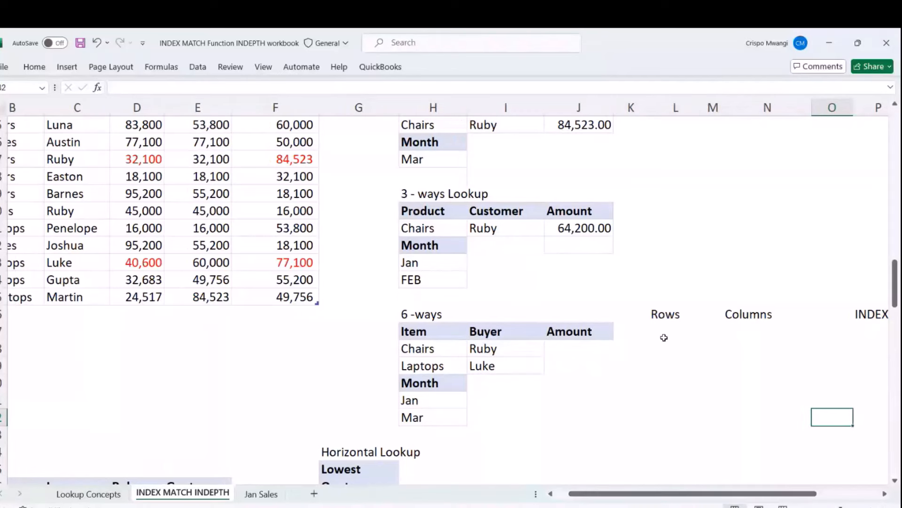
pyautogui.click(664, 337)
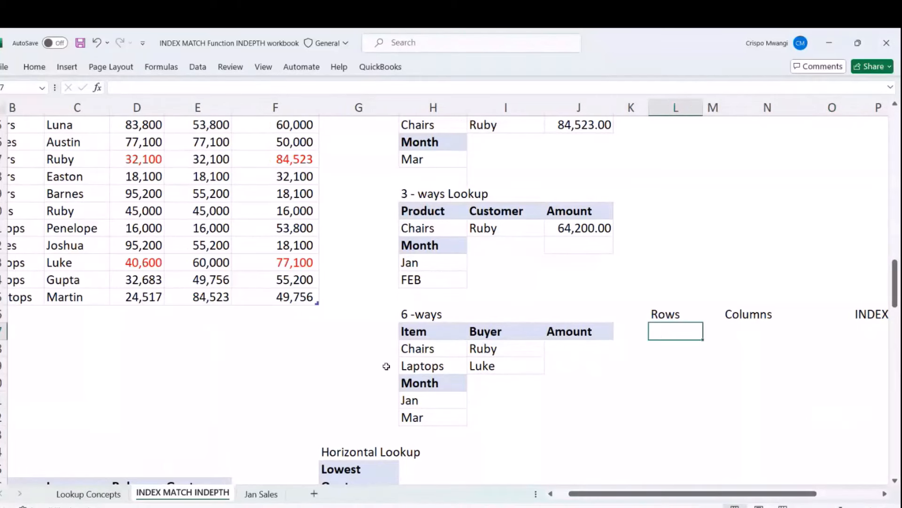
pyautogui.click(493, 349)
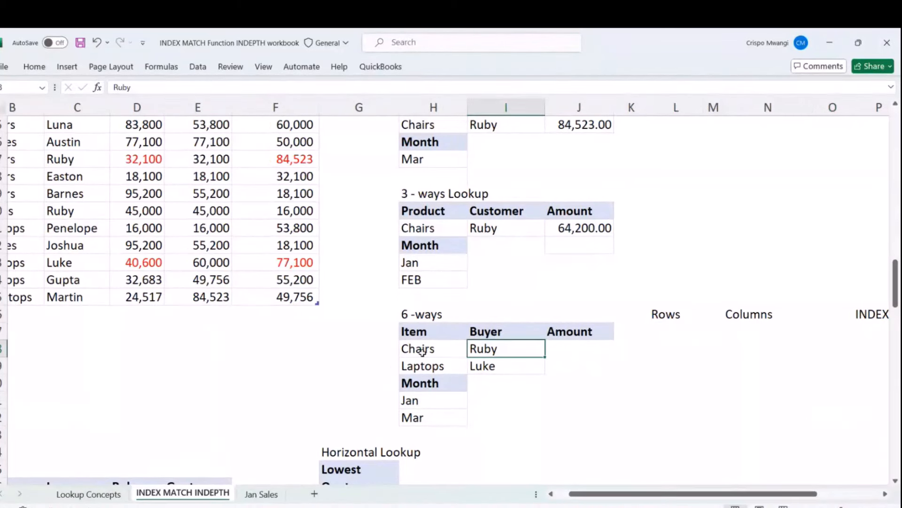
pyautogui.click(423, 349)
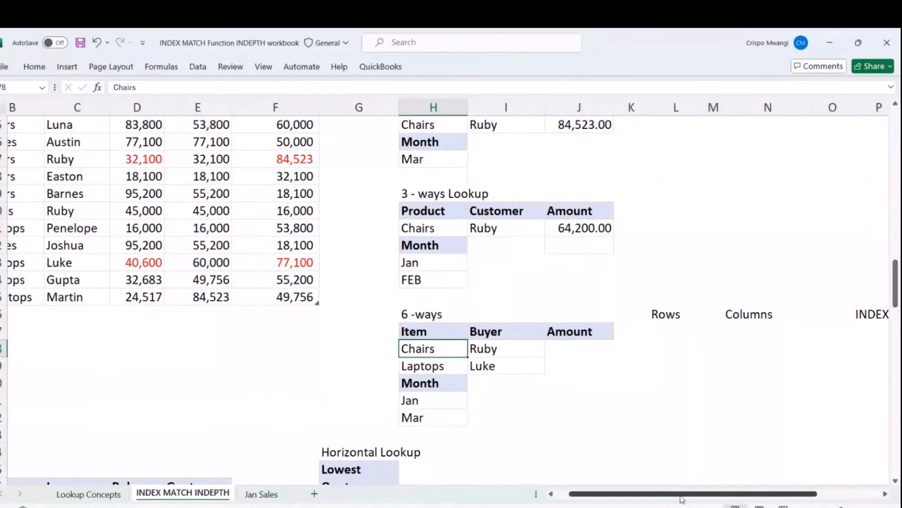
pyautogui.scroll(-2, 584, 377)
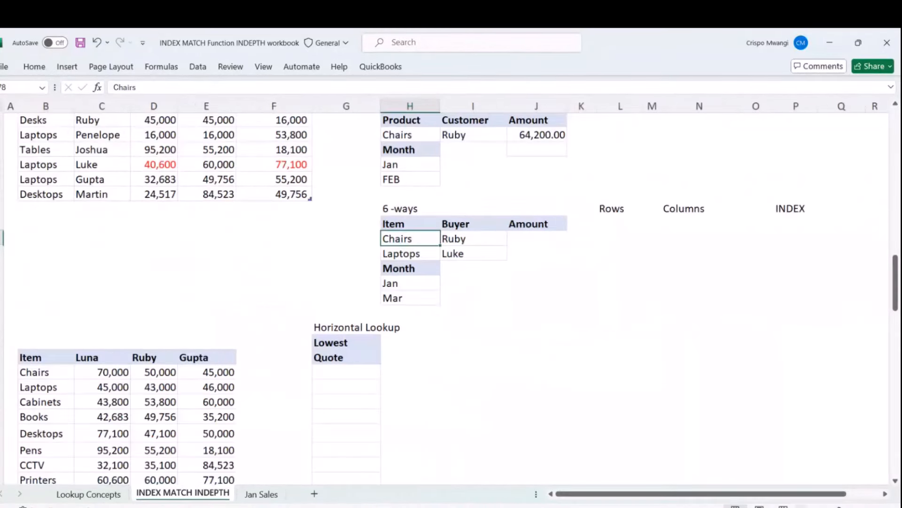
# Review the item and buyer criteria of the 6-ways lookup and the lookup value examples on the Lookup Concepts sheet.
pyautogui.scroll(-2, 584, 377)
pyautogui.scroll(2, 306, 370)
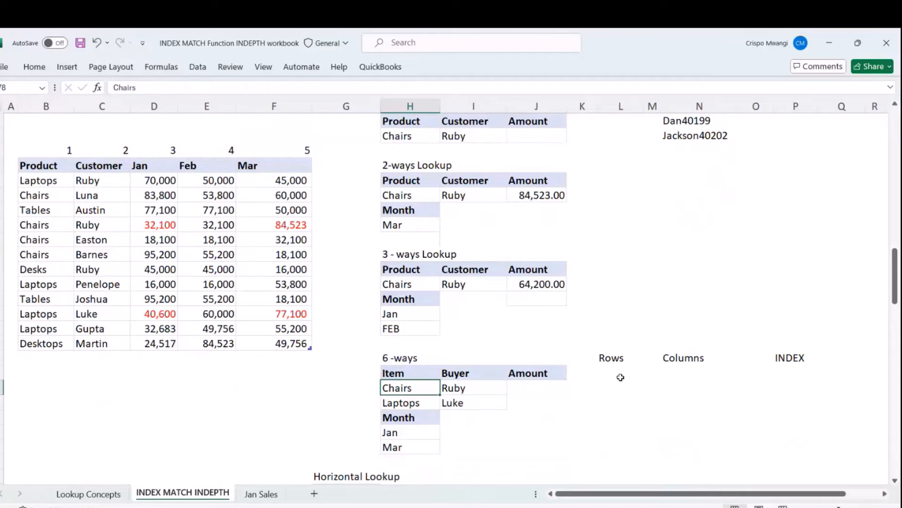
pyautogui.click(621, 377)
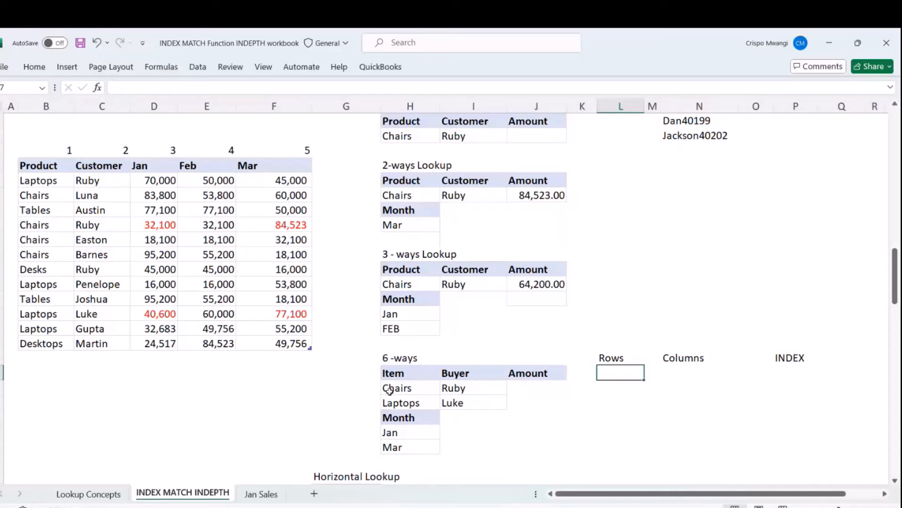
pyautogui.click(453, 389)
pyautogui.click(462, 404)
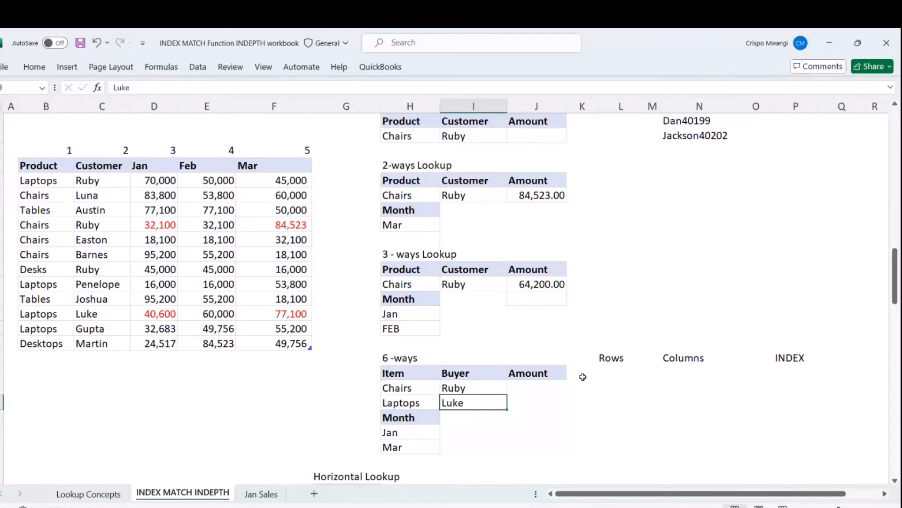
pyautogui.click(609, 382)
pyautogui.press('Up')
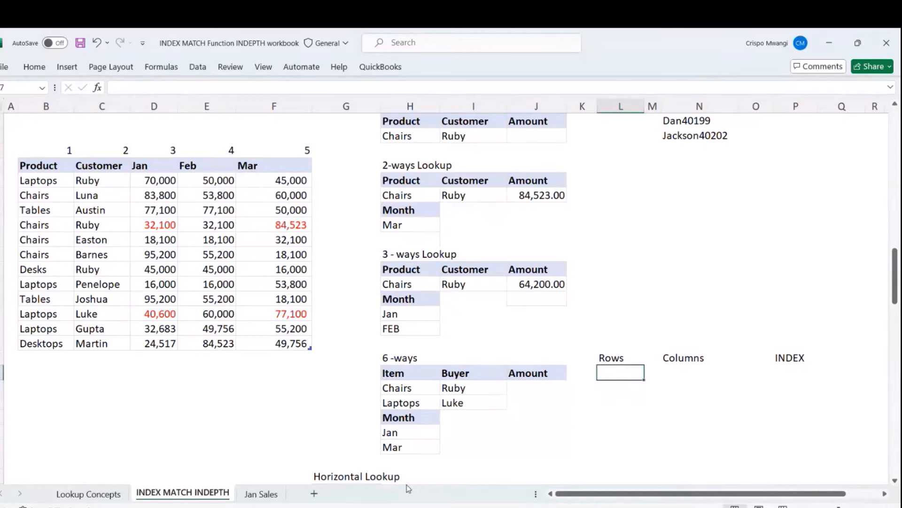
pyautogui.click(88, 494)
pyautogui.scroll(6, 614, 172)
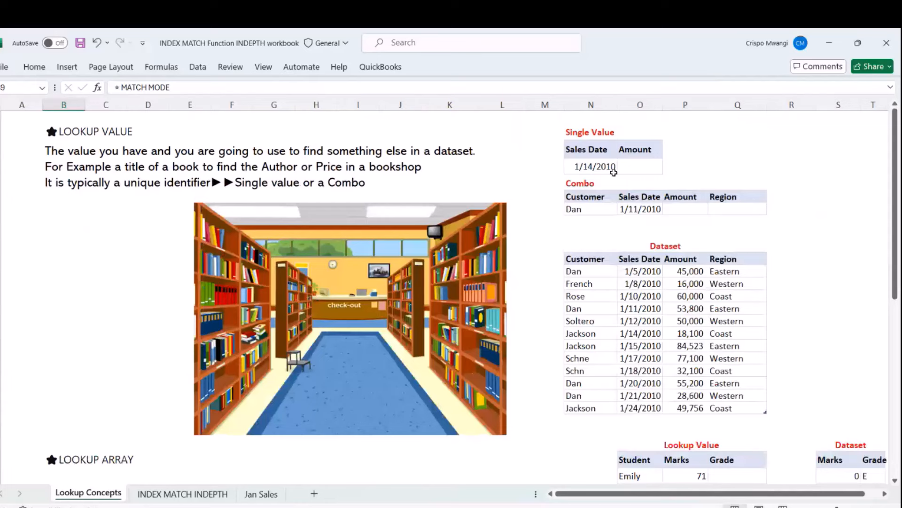
pyautogui.hotkey('ctrl', 'pagedown')
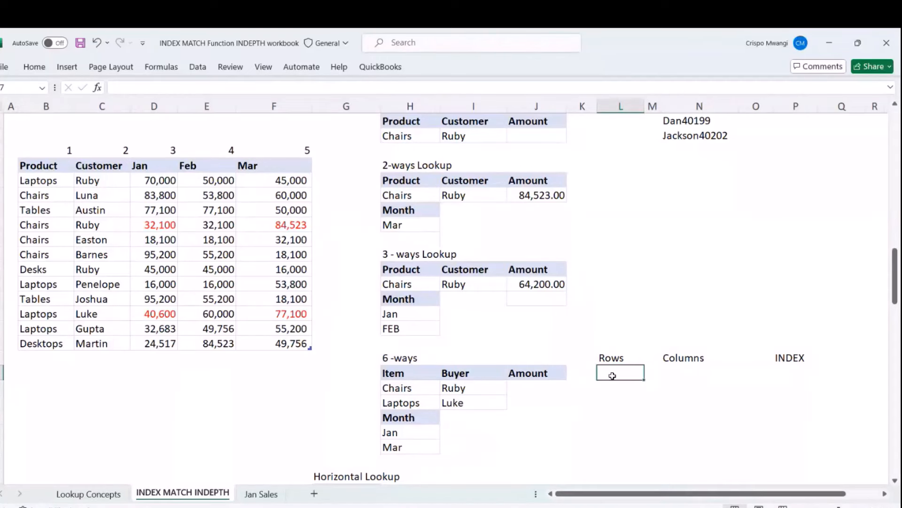
# Enter =H78:H79&I78:I79 in L77 under Rows to combine items and buyers, and fit column L to its contents.
pyautogui.write('=')
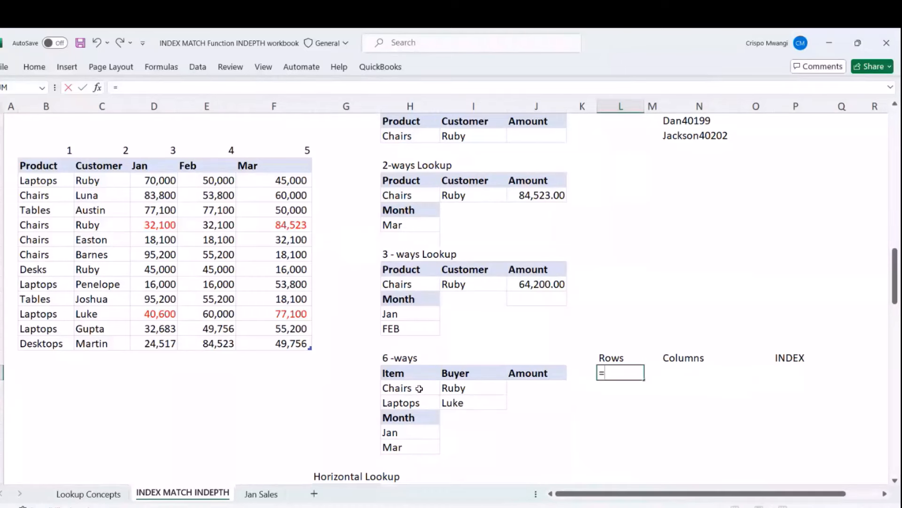
pyautogui.moveTo(419, 389); pyautogui.dragTo(413, 402)
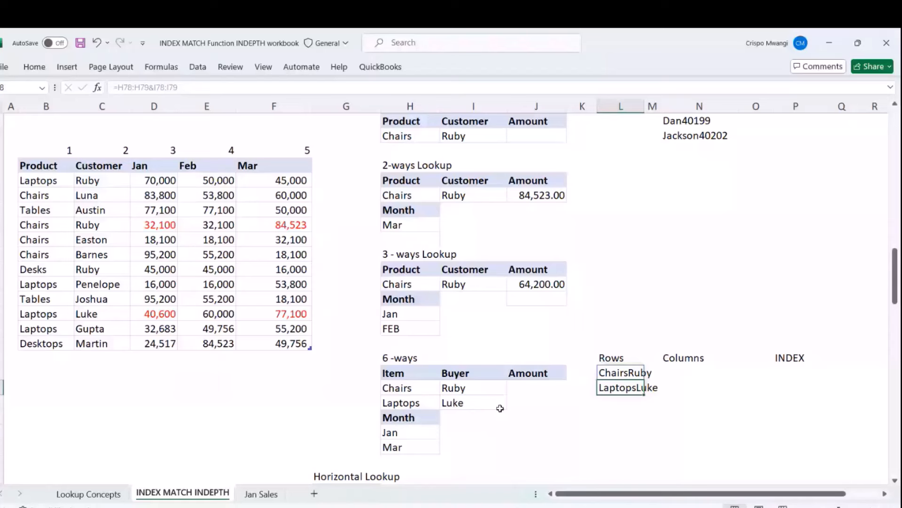
pyautogui.hotkey('alt', 'h')
pyautogui.press('o')
pyautogui.press('i')
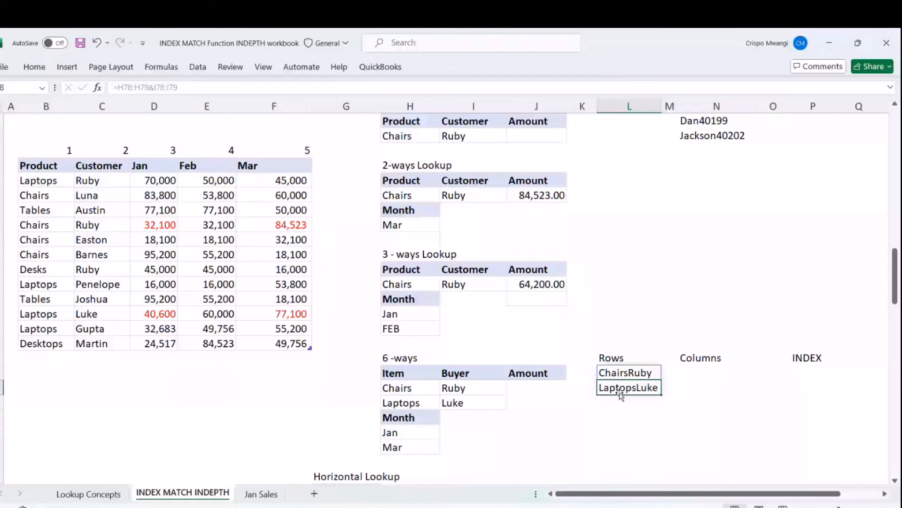
# Wrap the L77 formula in MATCH, with RegionSales3[Product]&RegionSales3[Customer] as the lookup array and 0 as the match type.
pyautogui.click(115, 87)
pyautogui.write('MA')
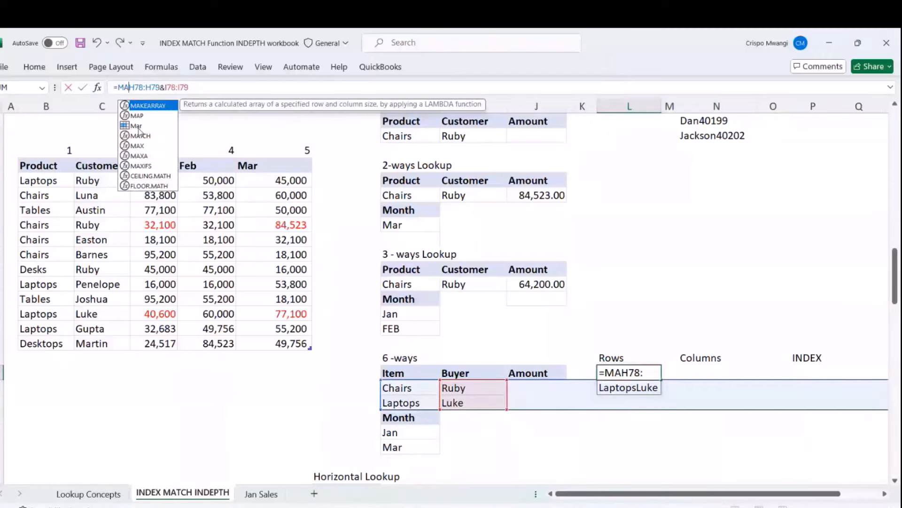
pyautogui.doubleClick(140, 136)
pyautogui.press('End')
pyautogui.write(',')
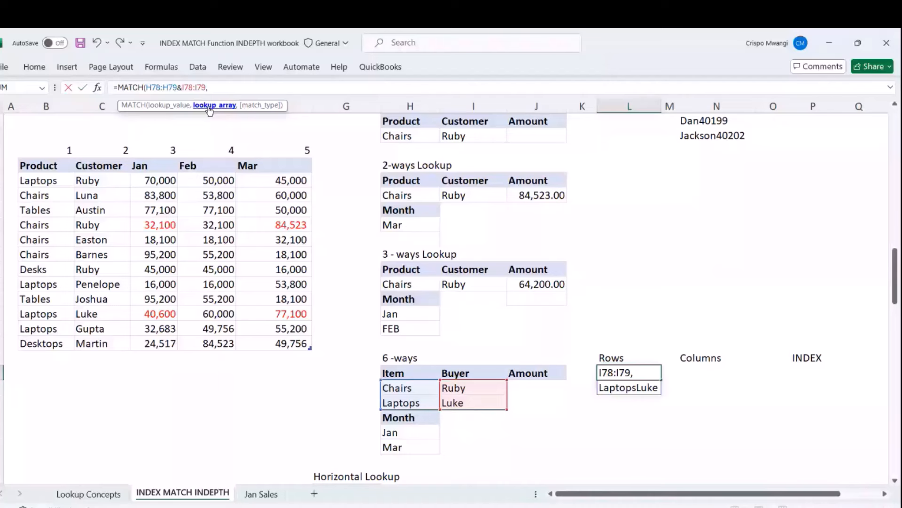
pyautogui.click(50, 160)
pyautogui.write('&')
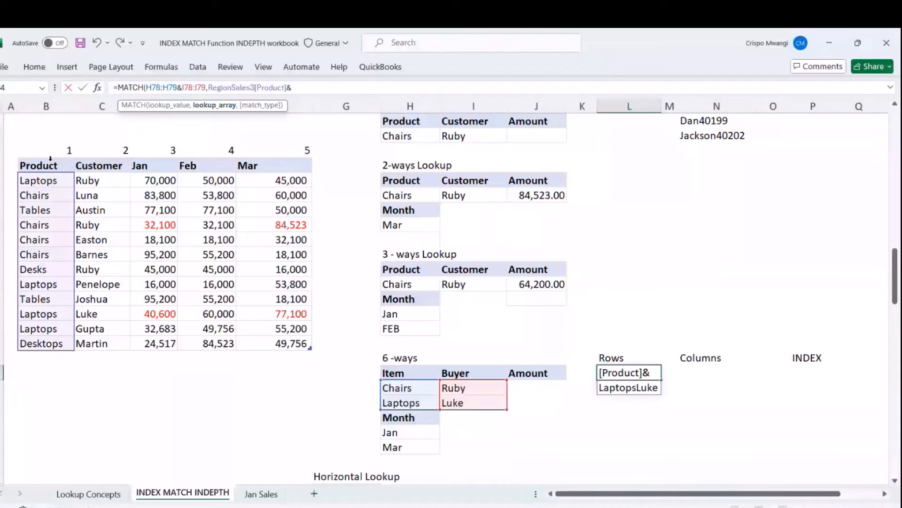
pyautogui.click(91, 159)
pyautogui.write(',0)')
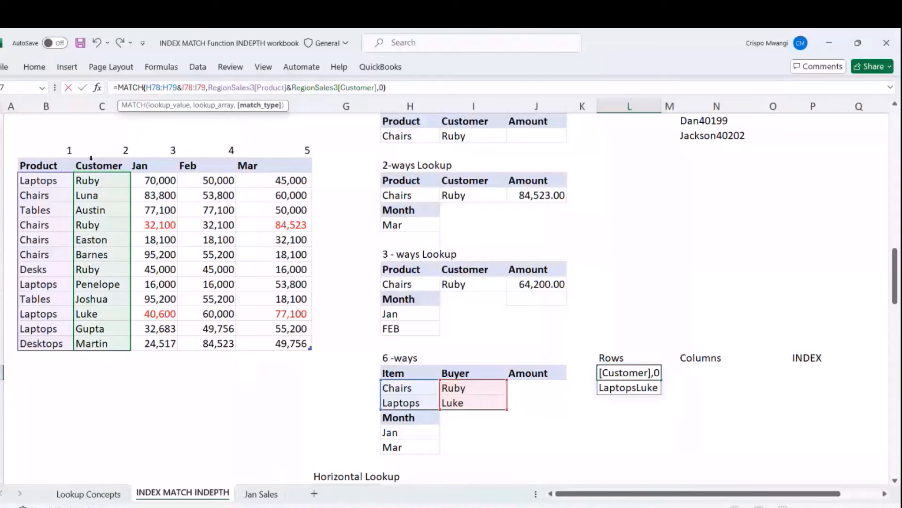
pyautogui.press('Return')
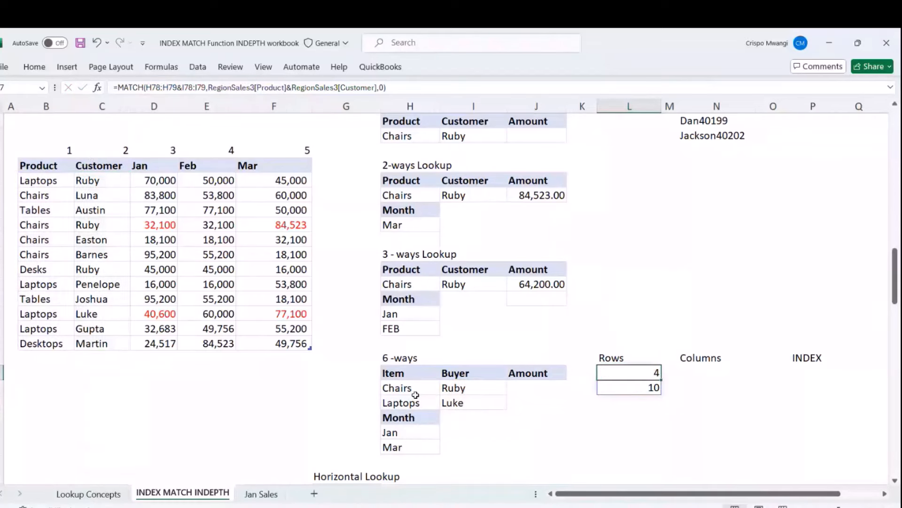
# Number the sales table's rows 1 to 12 in column A beside the Product column.
pyautogui.click(14, 182)
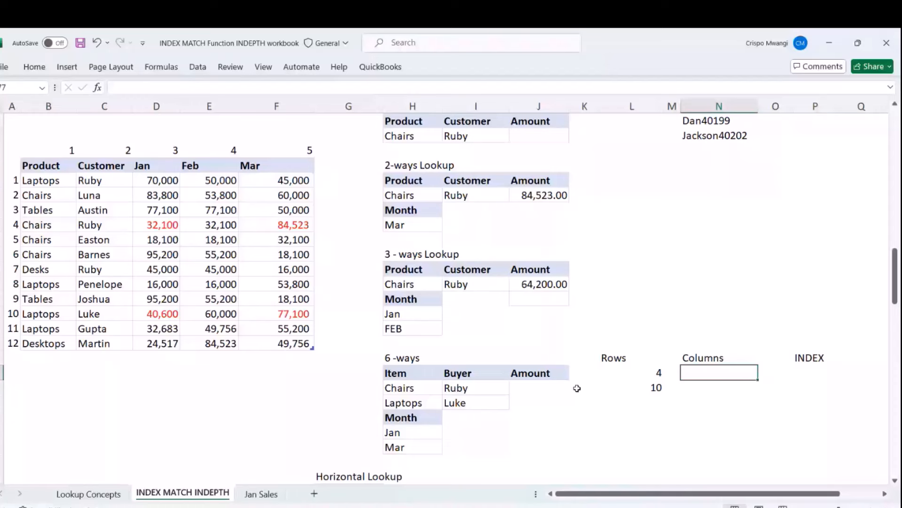
# Enter =MATCH(H81:H82,RegionSales3[#Headers],0) in N77 under Columns to find the column positions of the 6-ways months.
pyautogui.click(406, 434)
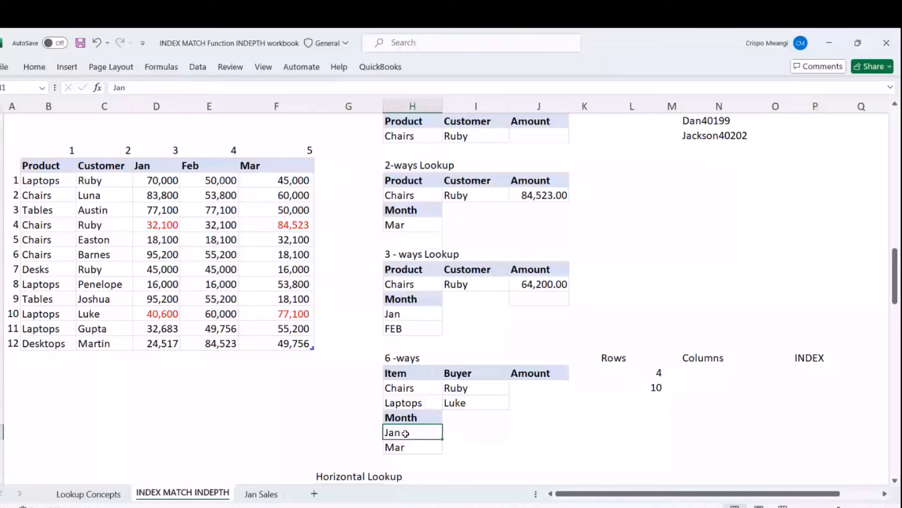
pyautogui.click(706, 374)
pyautogui.write('=')
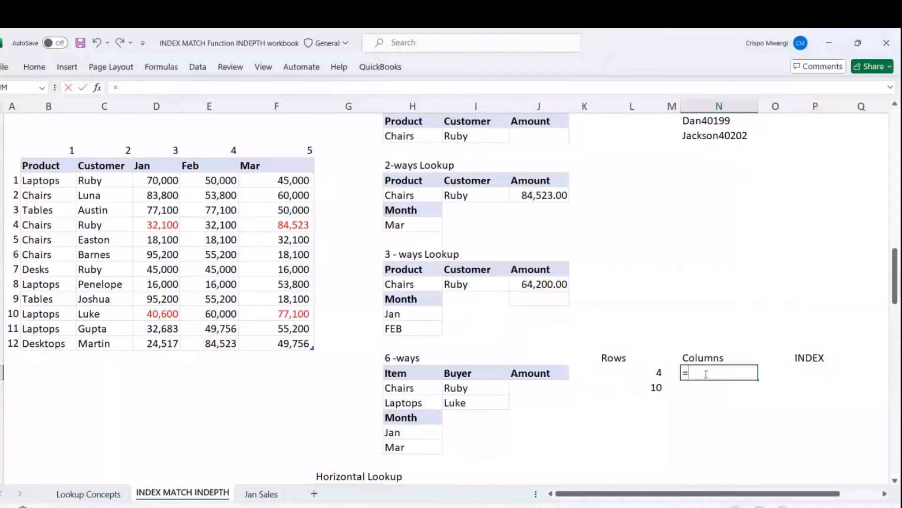
pyautogui.write('MATCH(')
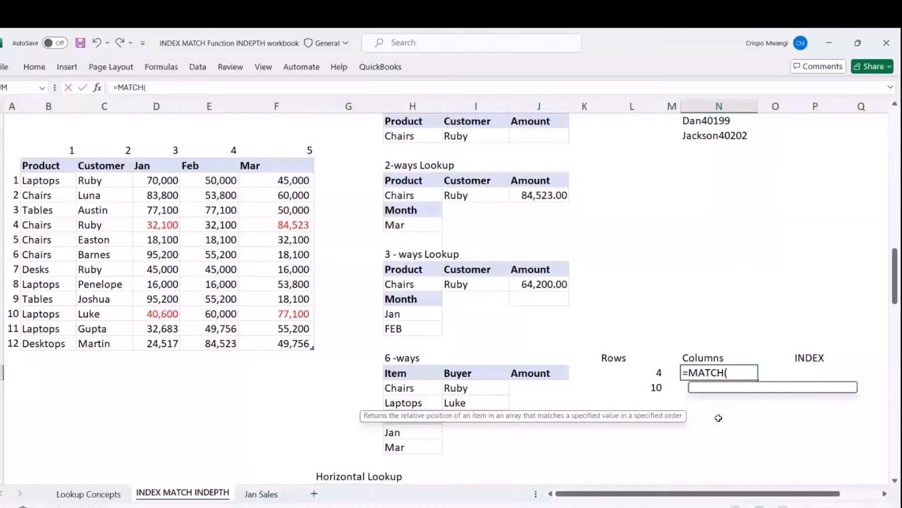
pyautogui.write('H81:H82,')
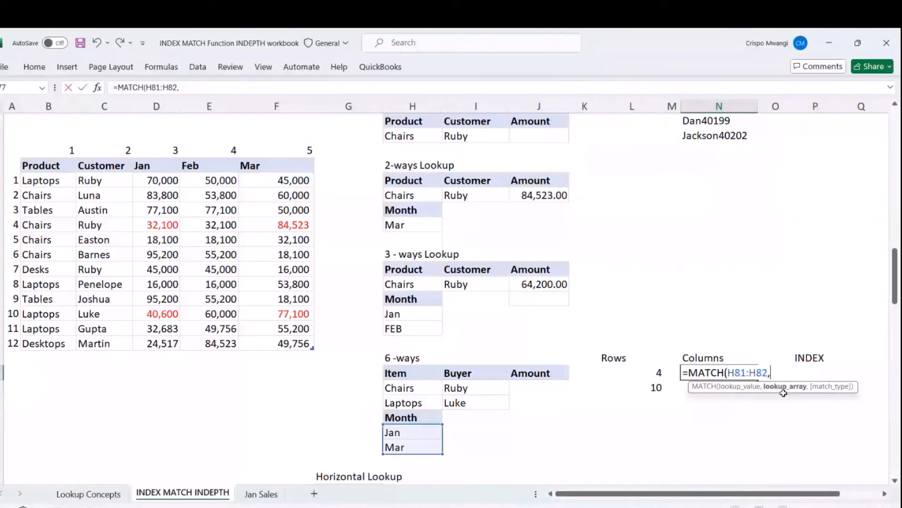
pyautogui.click(21, 166)
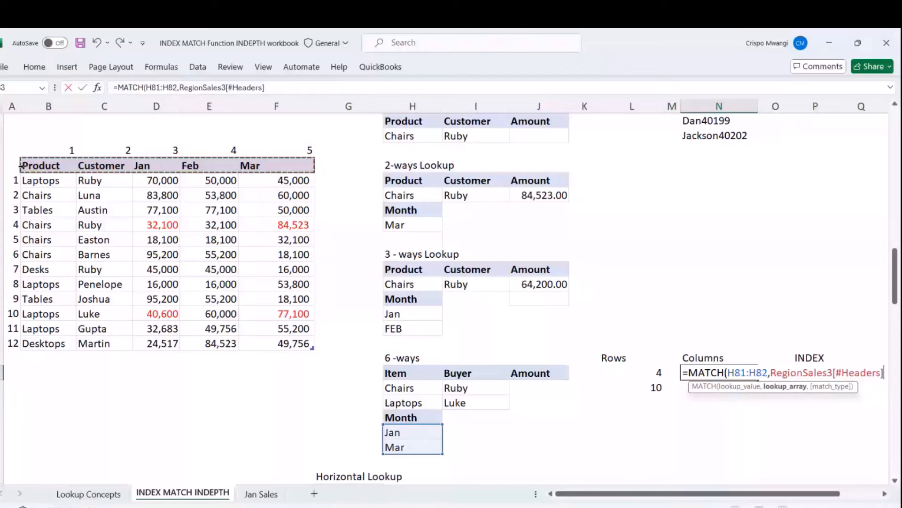
pyautogui.write(',0)')
pyautogui.press('Return')
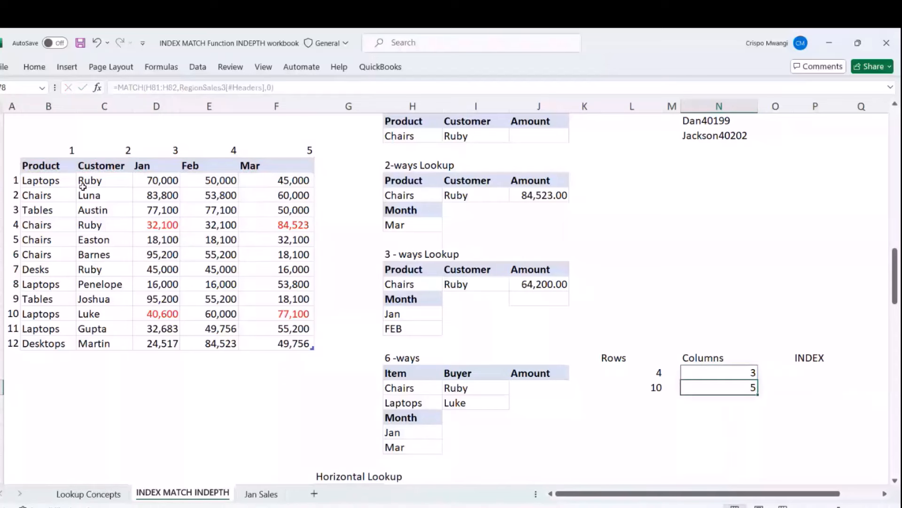
# Color the Jan and Mar headers of the sales table and the column numbers above them red.
pyautogui.click(155, 165)
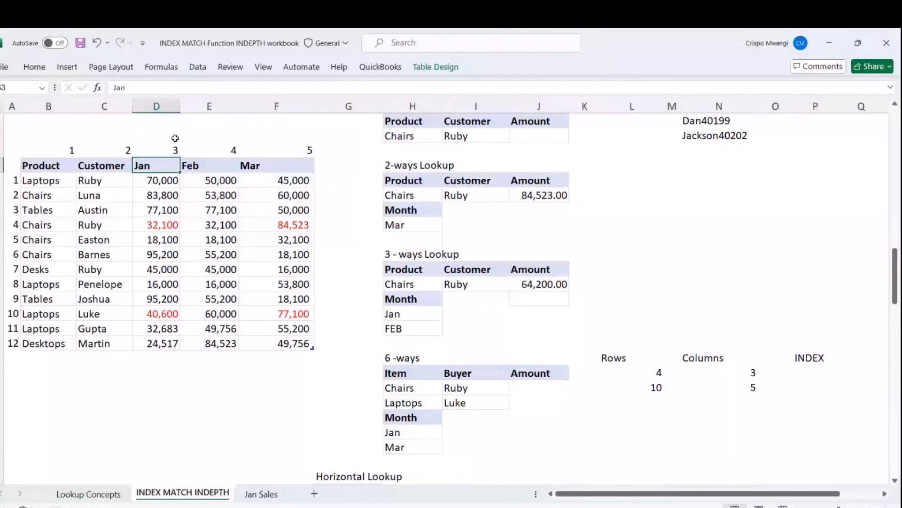
pyautogui.moveTo(175, 150); pyautogui.dragTo(160, 166)
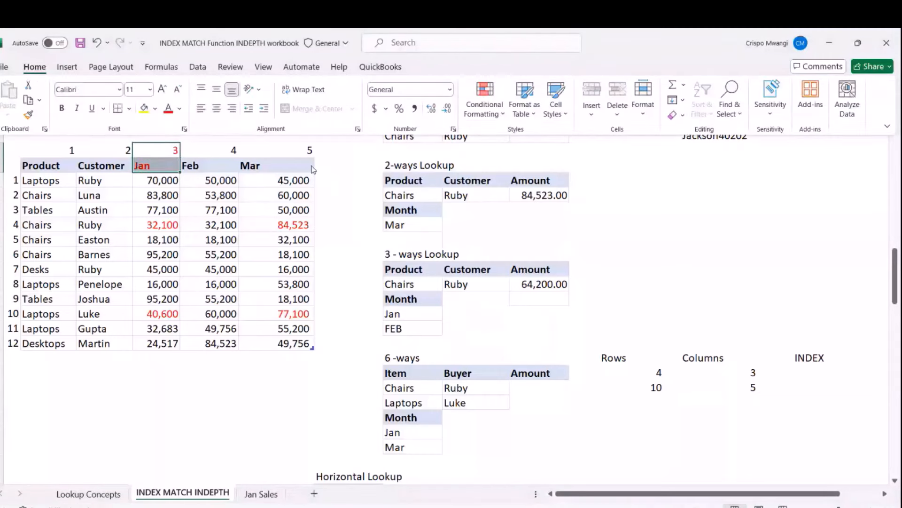
pyautogui.moveTo(301, 151); pyautogui.dragTo(300, 165)
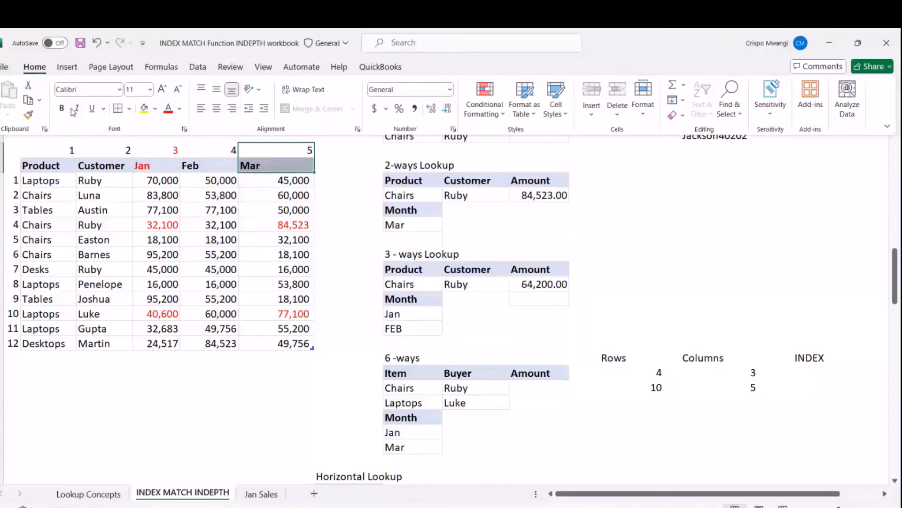
pyautogui.click(167, 108)
pyautogui.moveTo(719, 372); pyautogui.dragTo(719, 388)
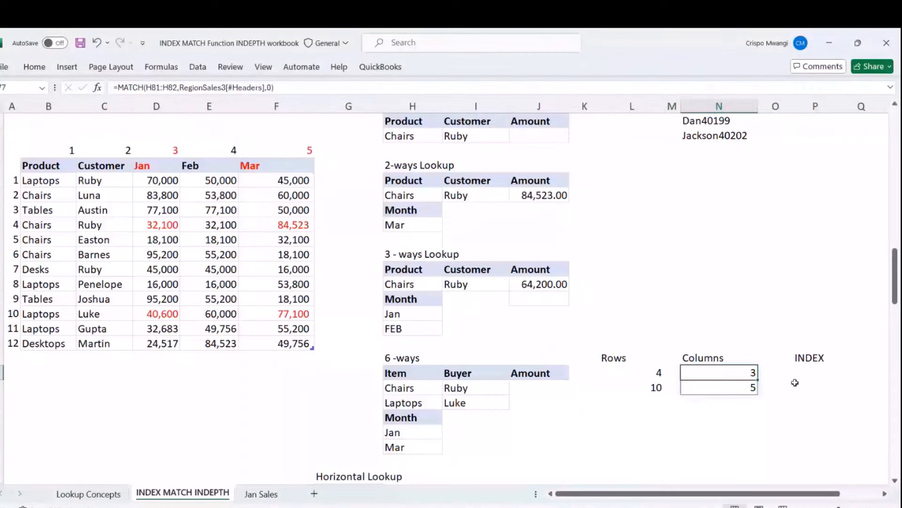
pyautogui.click(276, 314)
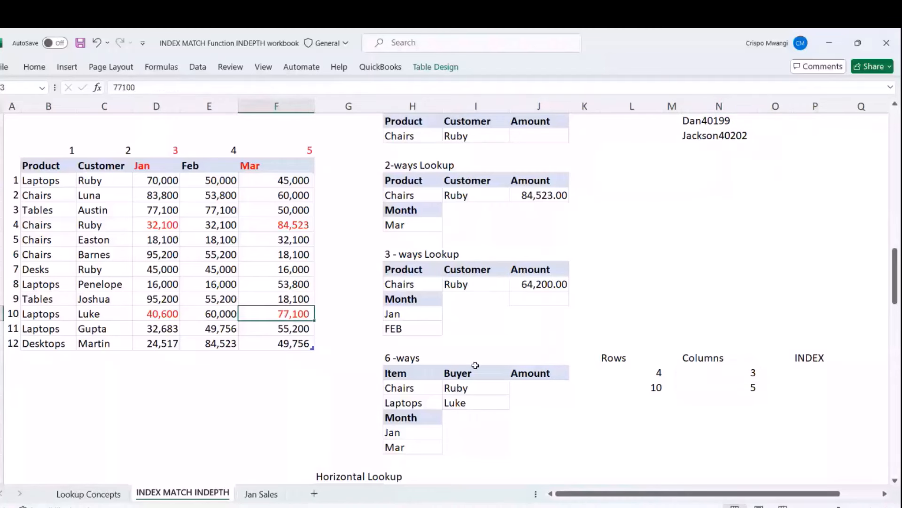
# Narrow the empty column G between the sales table and the lookup blocks.
pyautogui.moveTo(590, 494); pyautogui.dragTo(676, 495)
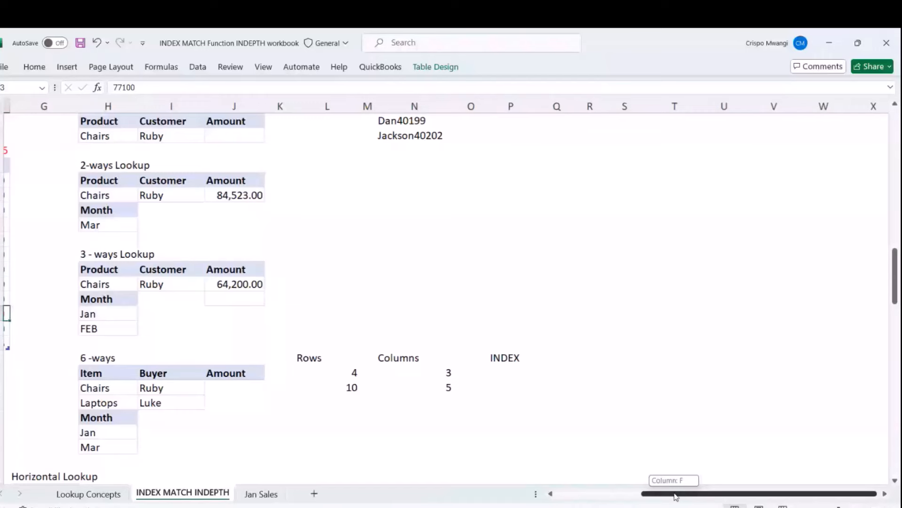
pyautogui.moveTo(675, 494); pyautogui.dragTo(613, 493)
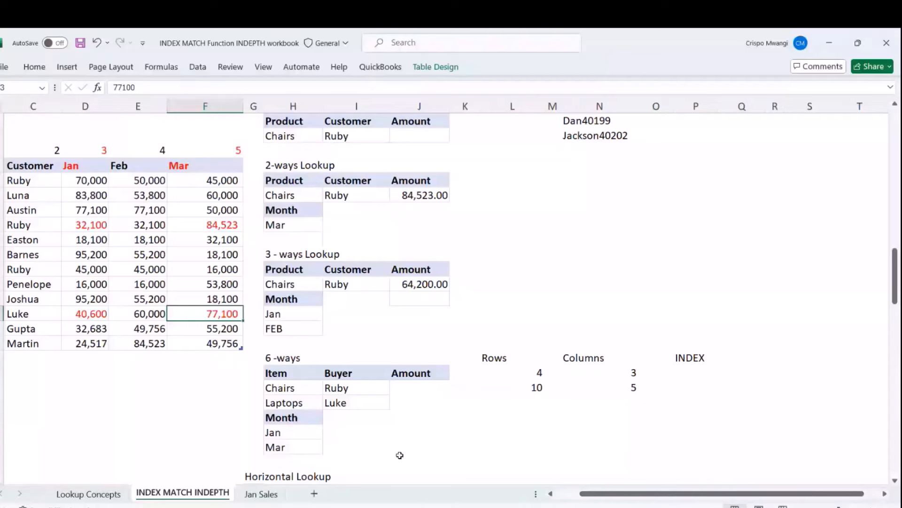
pyautogui.hscroll(-1, 745, 370)
# Enter =INDEX(RegionSales3,L77#,N77#) in P77 under INDEX to retrieve sales using the spilled row and column positions.
pyautogui.click(745, 372)
pyautogui.write('=I')
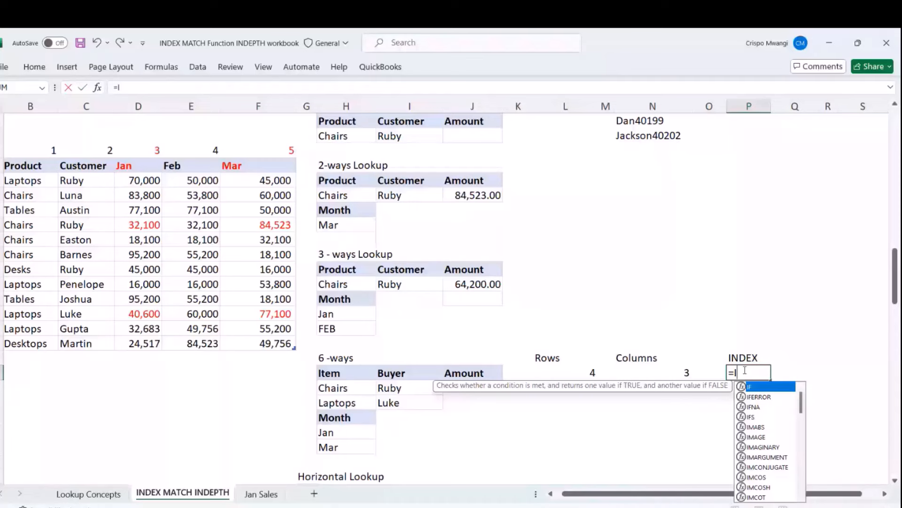
pyautogui.write('NDEX(')
pyautogui.hscroll(-1, 634, 409)
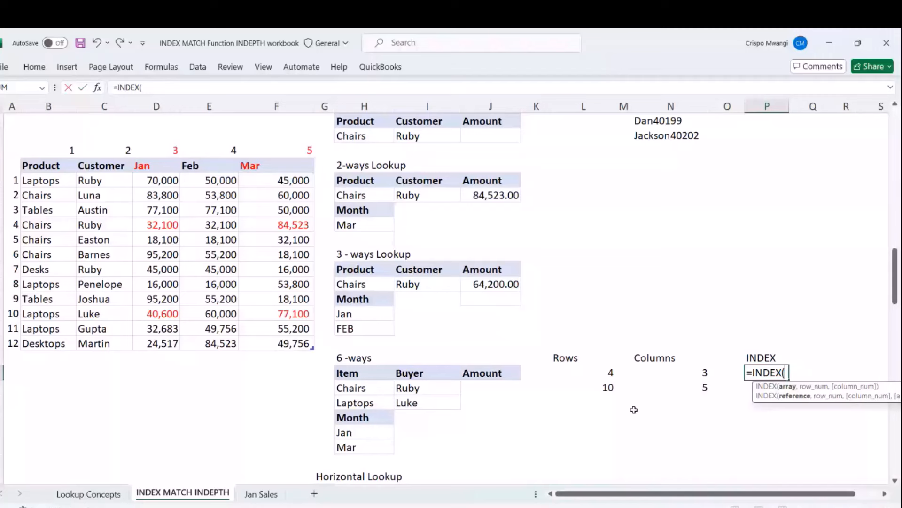
pyautogui.click(27, 255)
pyautogui.hotkey('ctrl', 'a')
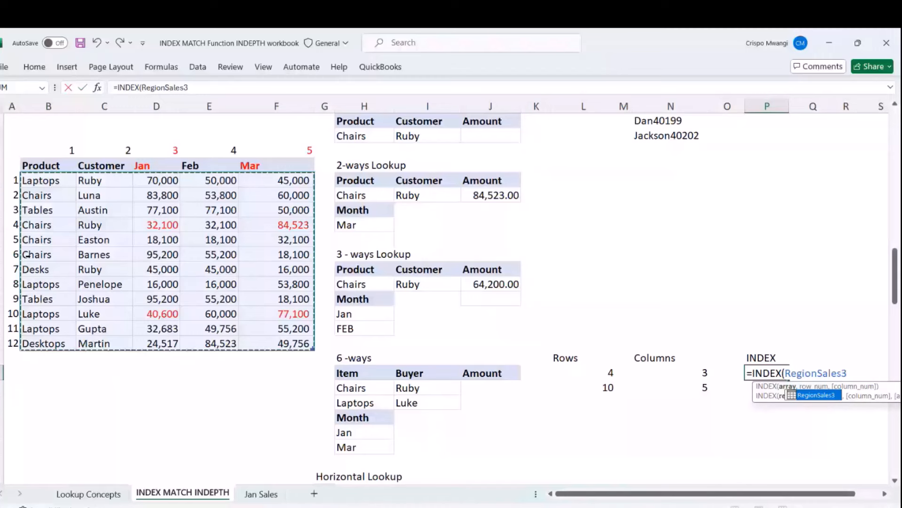
pyautogui.write(',')
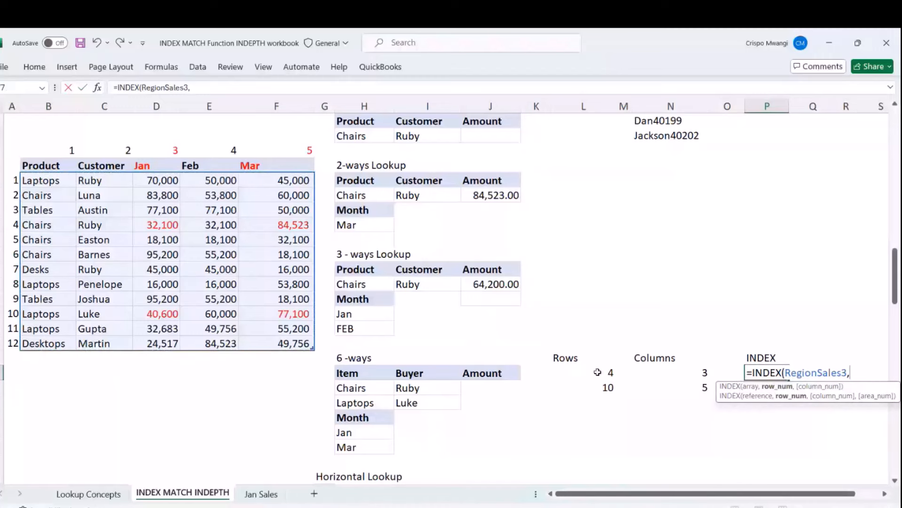
pyautogui.click(597, 373)
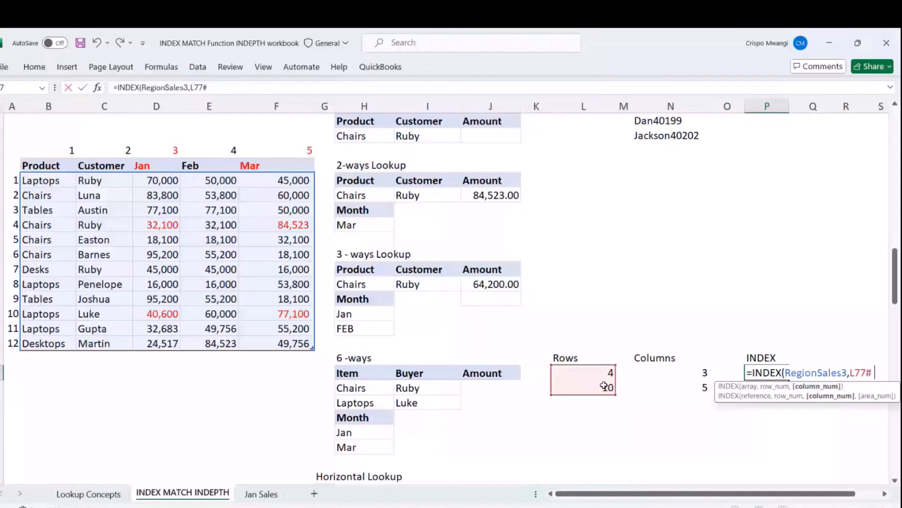
pyautogui.write(',')
pyautogui.click(691, 382)
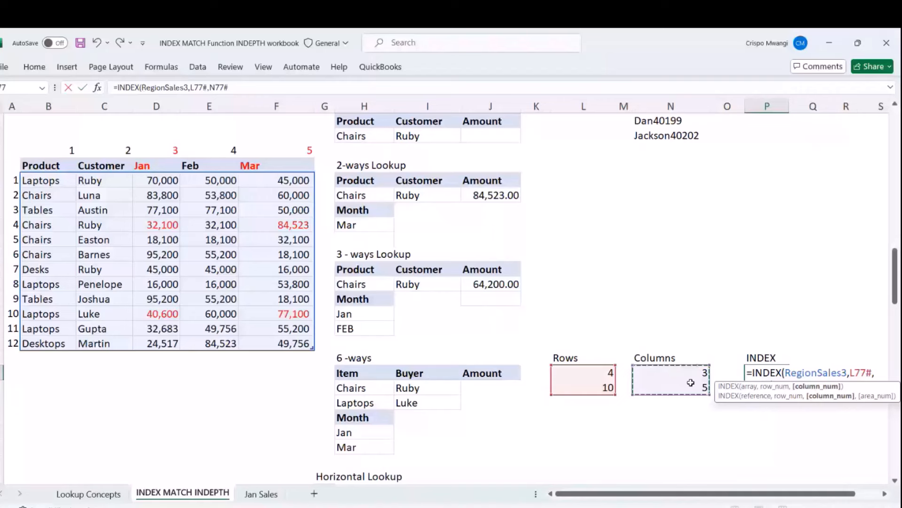
pyautogui.write(')')
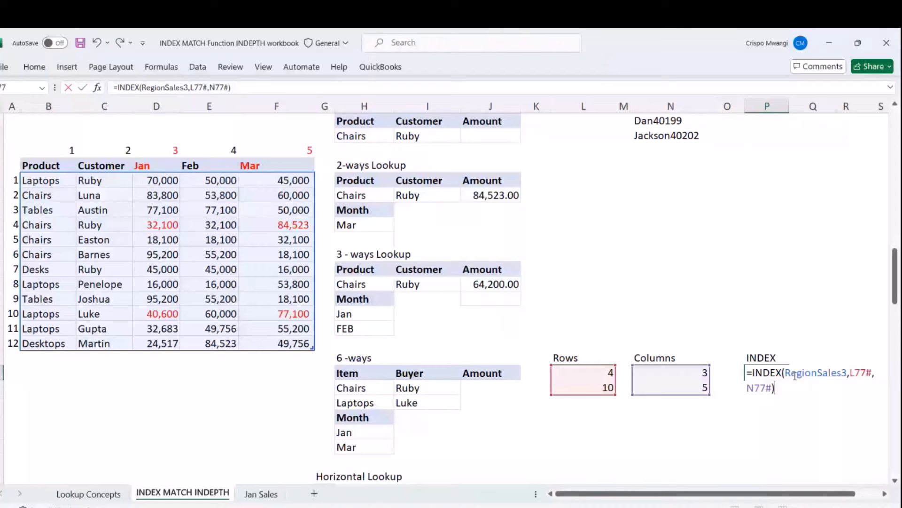
pyautogui.press('Return')
pyautogui.click(163, 224)
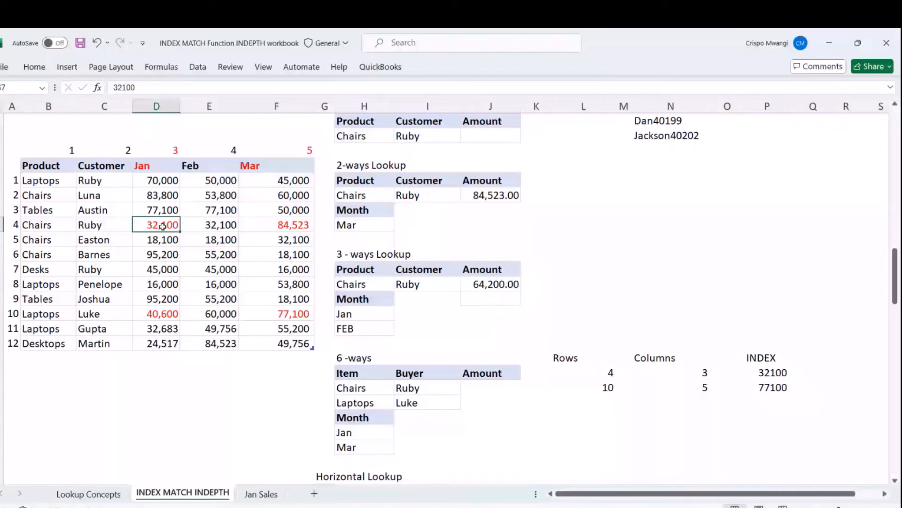
pyautogui.click(276, 314)
# Narrow the helper columns L and N that hold the Rows and Columns positions.
pyautogui.moveTo(709, 107); pyautogui.dragTo(685, 106)
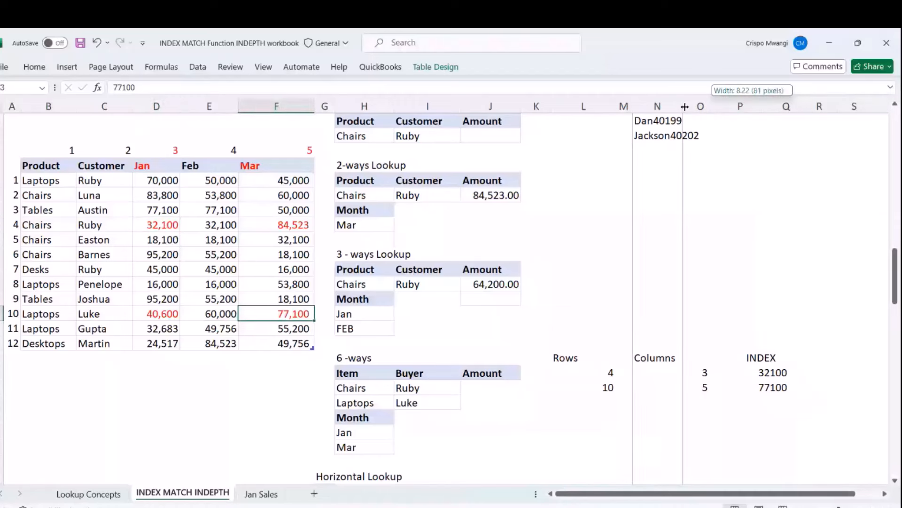
pyautogui.moveTo(685, 106); pyautogui.dragTo(652, 106)
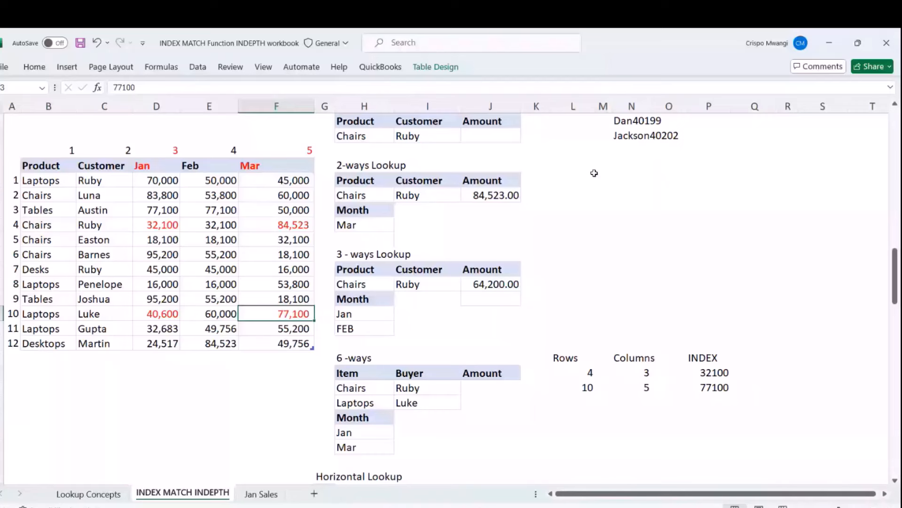
pyautogui.moveTo(632, 373); pyautogui.dragTo(631, 387)
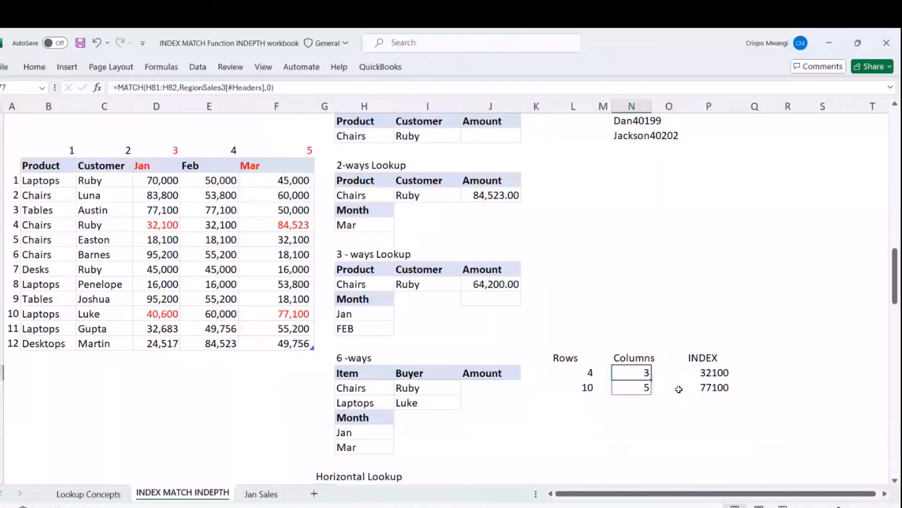
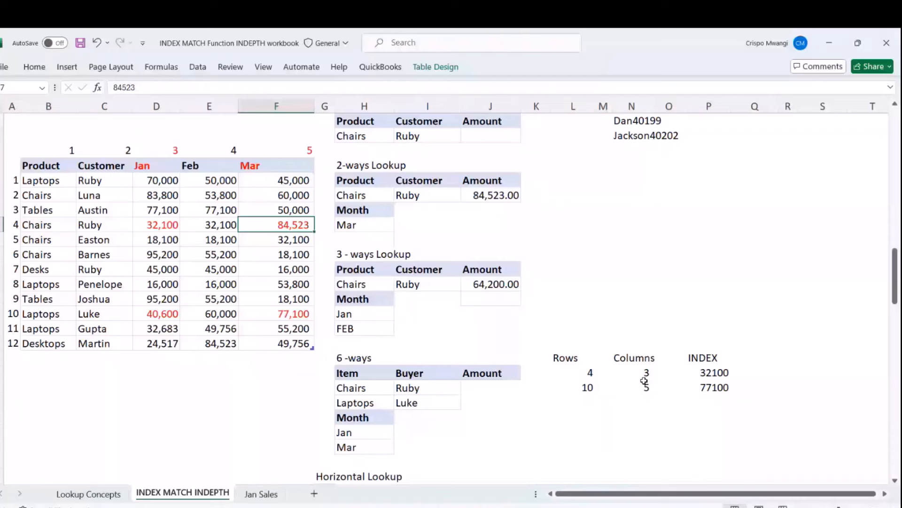
# Wrap the month-position formula in N77 in TRANSPOSE, making it =TRANSPOSE(MATCH(H81:H82,RegionSales3[#Headers],0)).
pyautogui.click(645, 379)
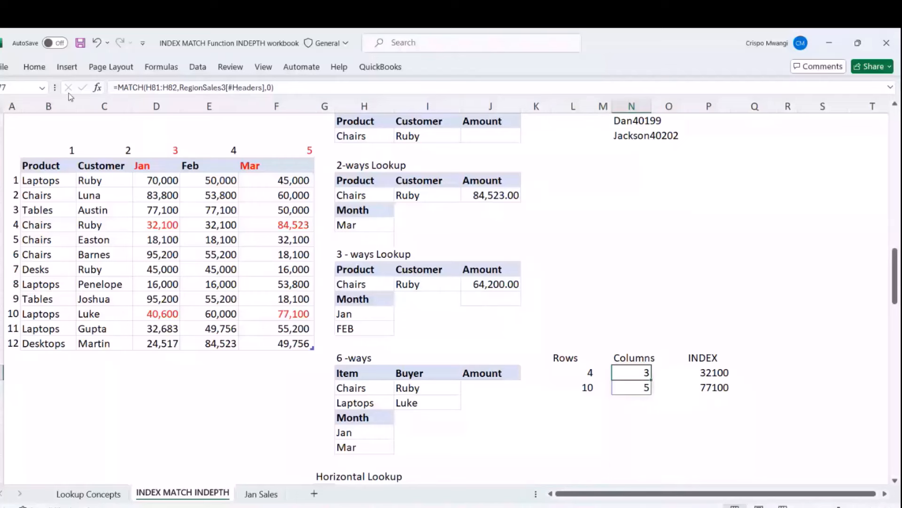
pyautogui.press('F2')
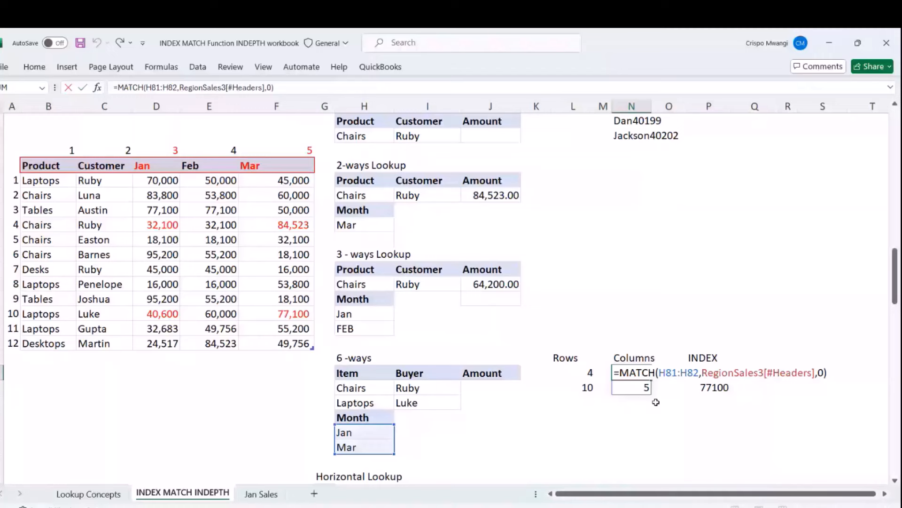
pyautogui.write('TRANSPOSE(')
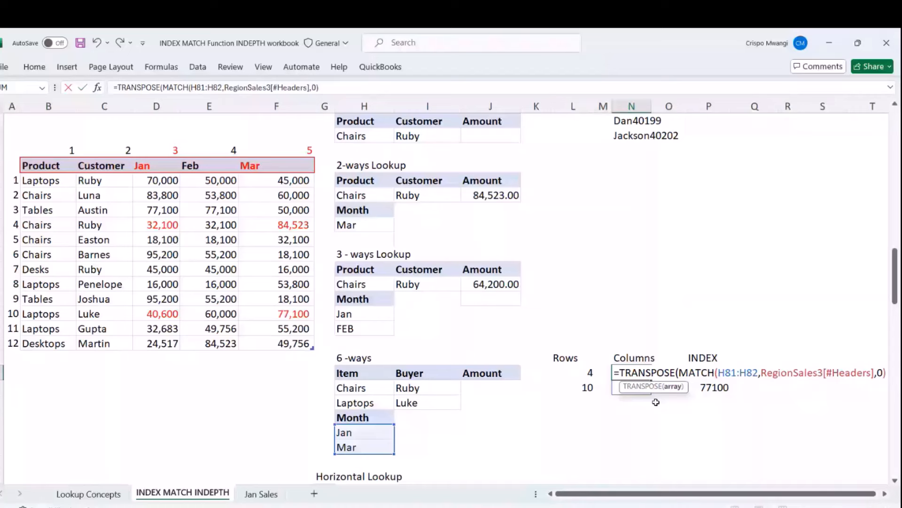
pyautogui.press('Return')
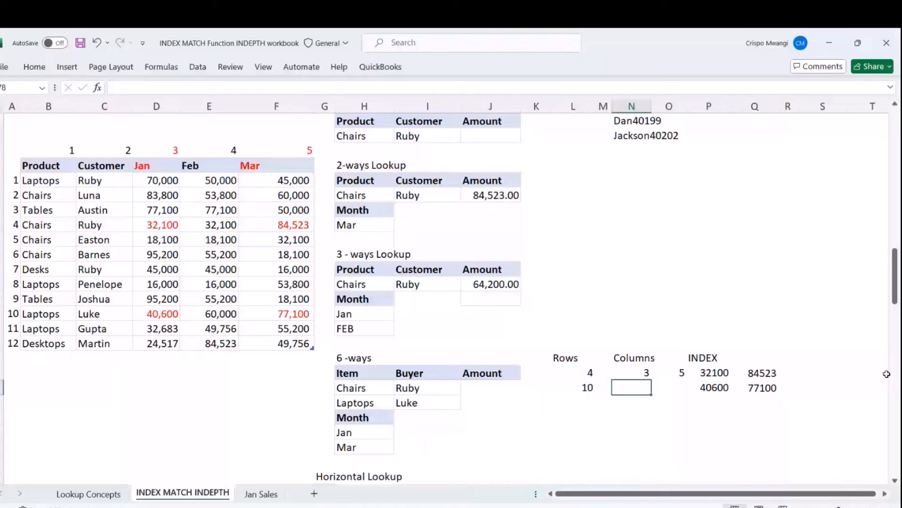
pyautogui.click(712, 431)
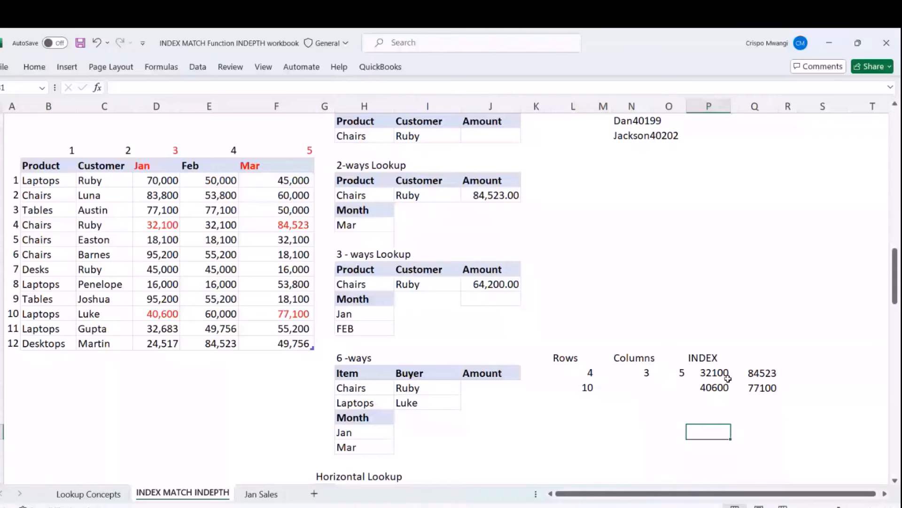
pyautogui.click(287, 313)
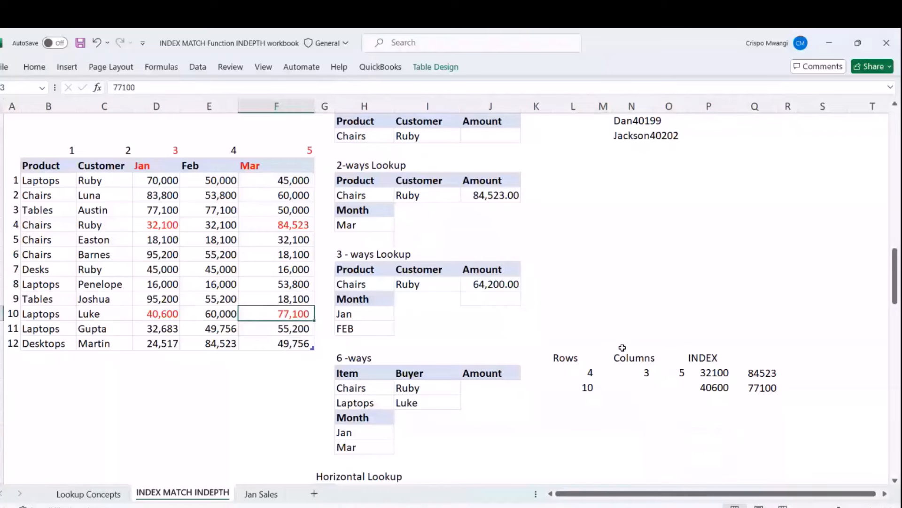
# Wrap the INDEX formula in P77 in SUM, making it =SUM(INDEX(RegionSales3,L77#,N77#)).
pyautogui.doubleClick(633, 372)
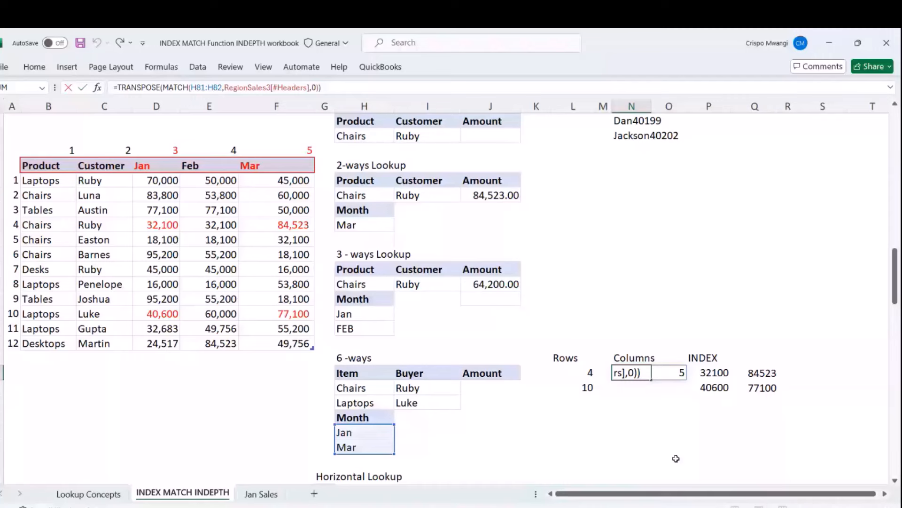
pyautogui.click(713, 442)
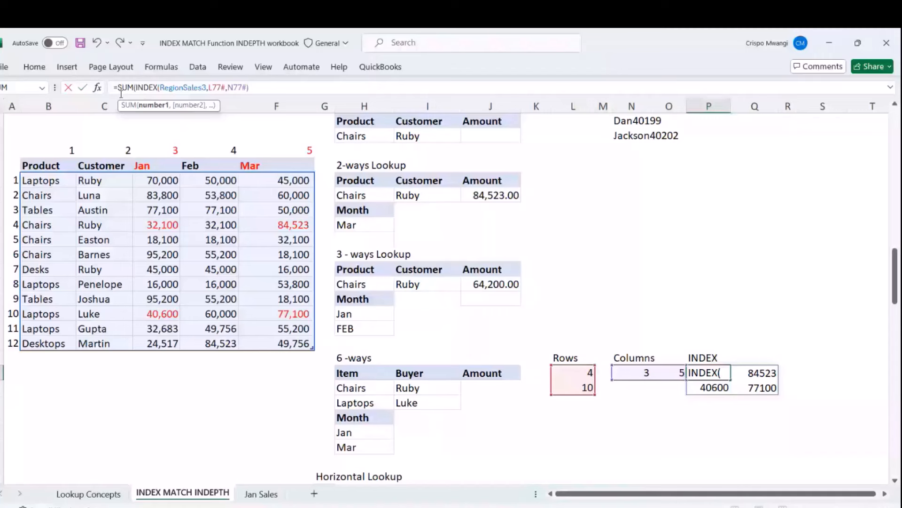
pyautogui.click(507, 393)
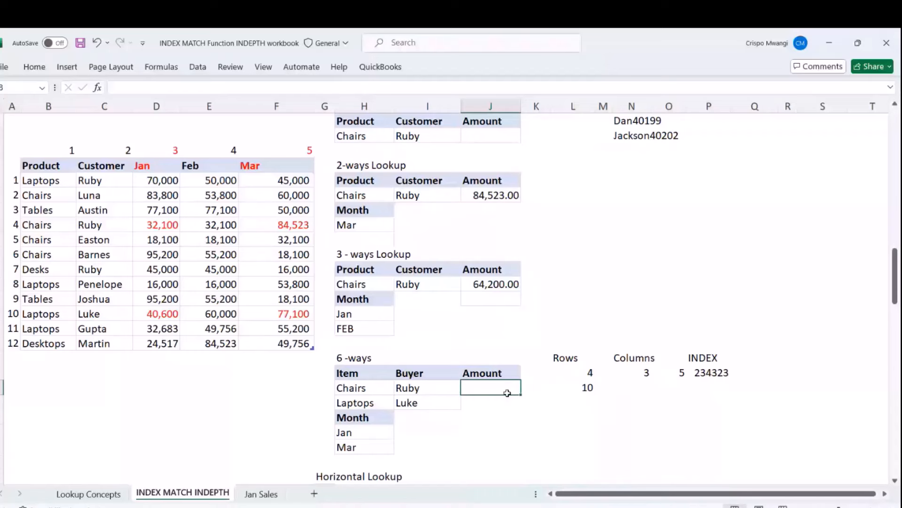
pyautogui.click(646, 374)
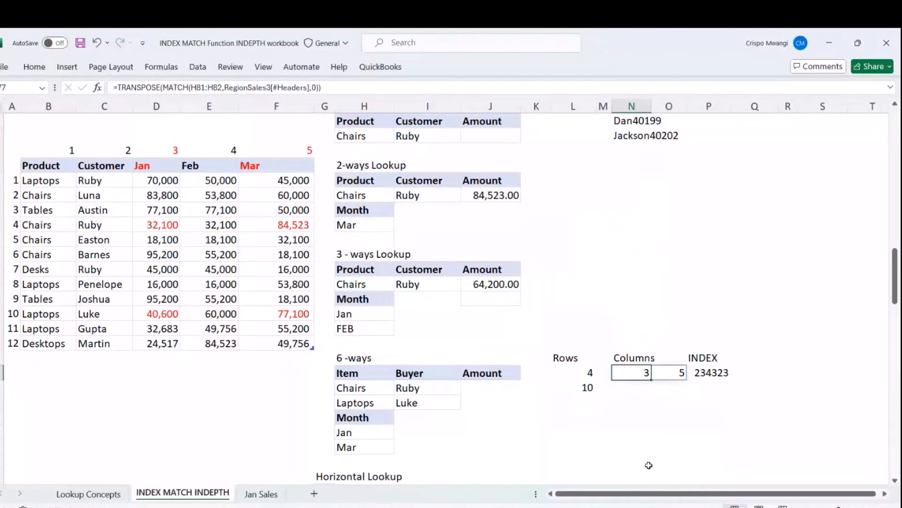
pyautogui.press('Right')
pyautogui.press('Right')
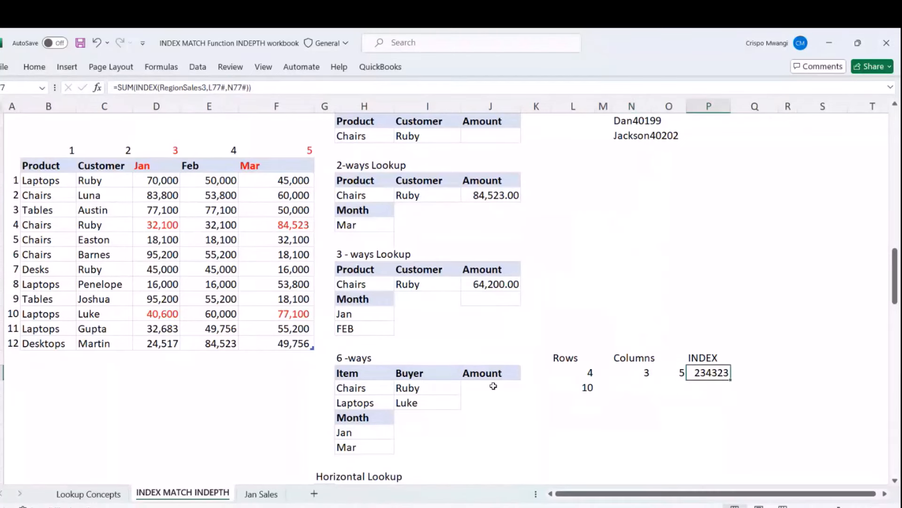
# Select the 6-ways Amount cell J78 and enlarge the formula bar to several lines for editing its formula.
pyautogui.click(493, 386)
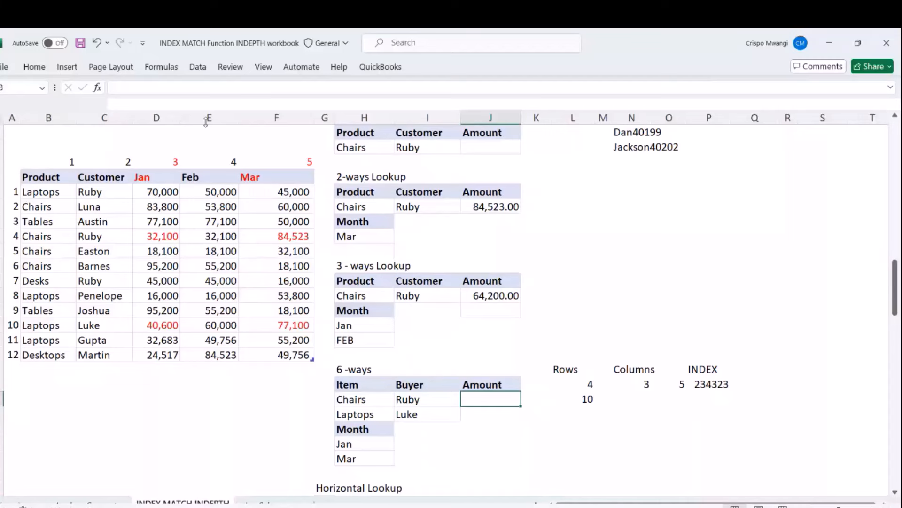
pyautogui.moveTo(206, 122); pyautogui.dragTo(181, 150)
pyautogui.click(179, 111)
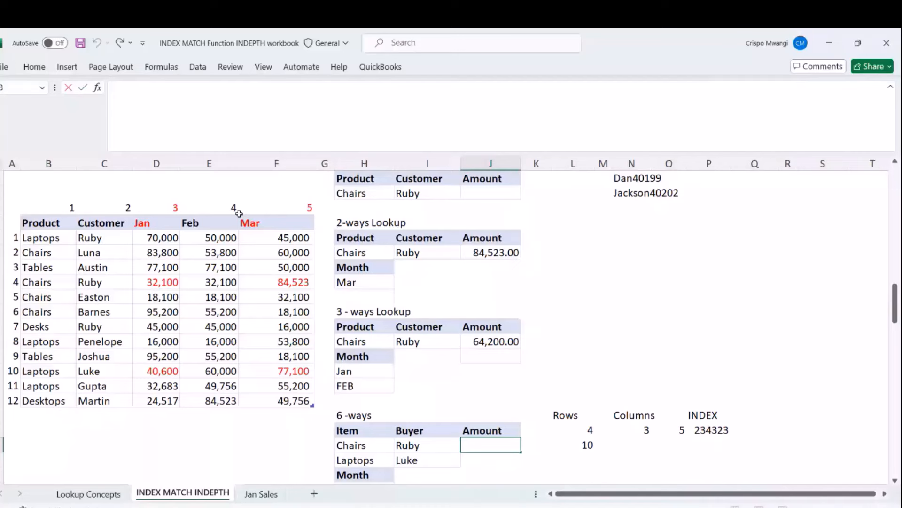
# Start the 6-ways Amount formula in J78 with INDEX, using the RegionSales3 table as its array.
pyautogui.scroll(2, 239, 214)
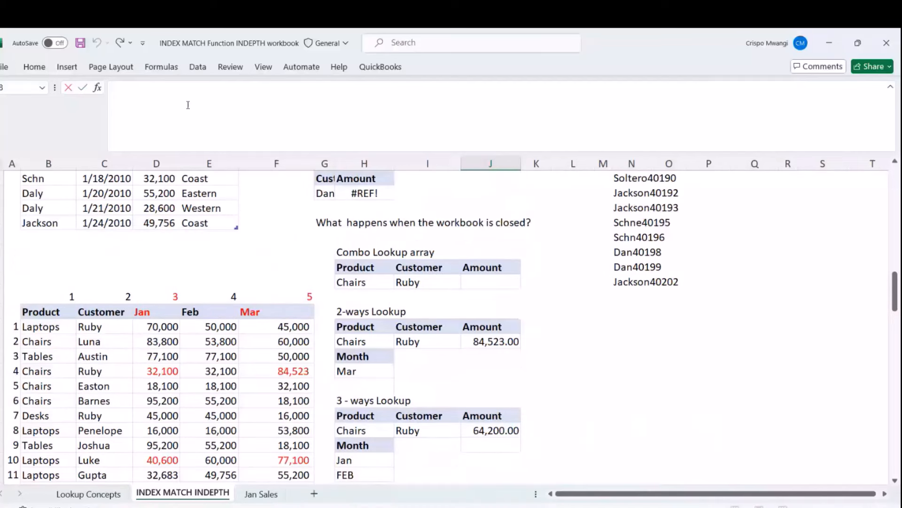
pyautogui.write('=IND')
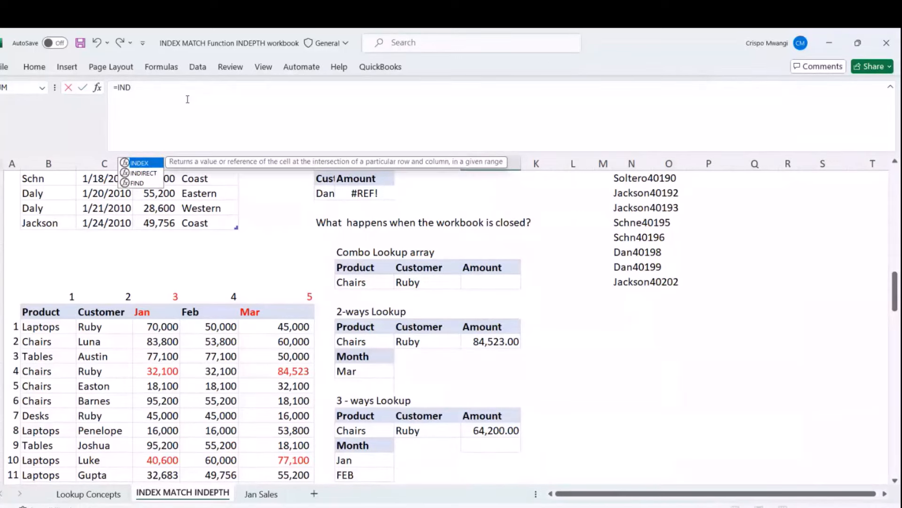
pyautogui.doubleClick(141, 163)
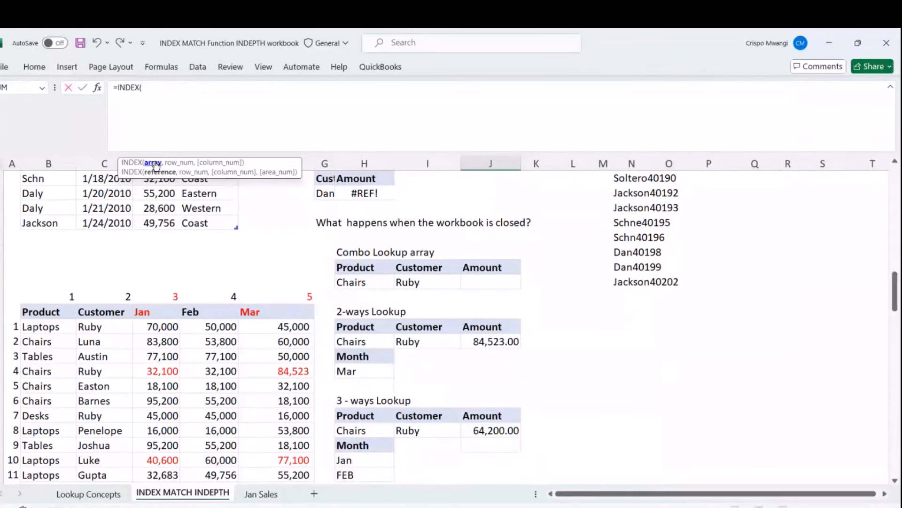
pyautogui.scroll(-1, 121, 282)
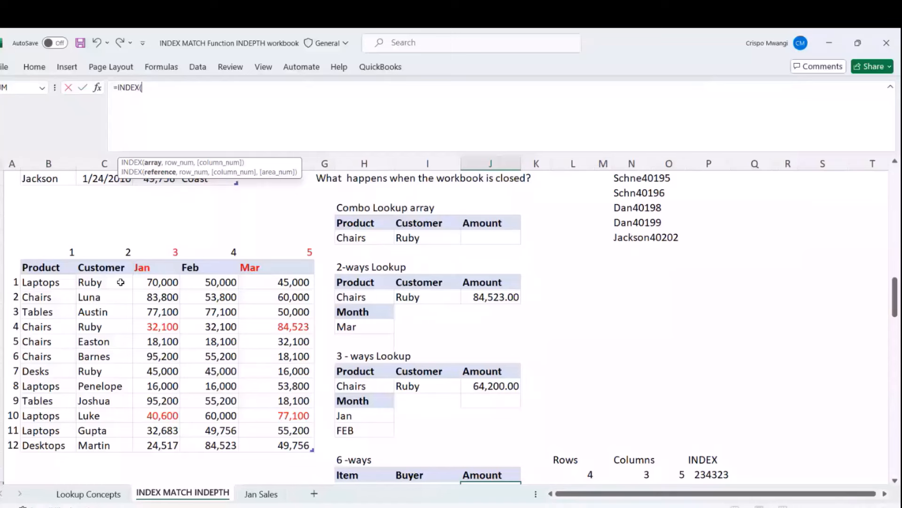
pyautogui.write('RegionSales3')
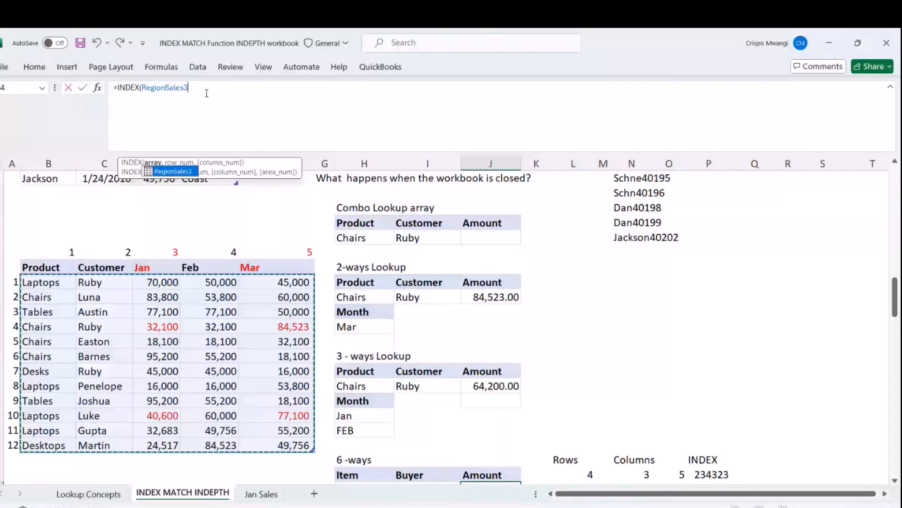
pyautogui.write(',')
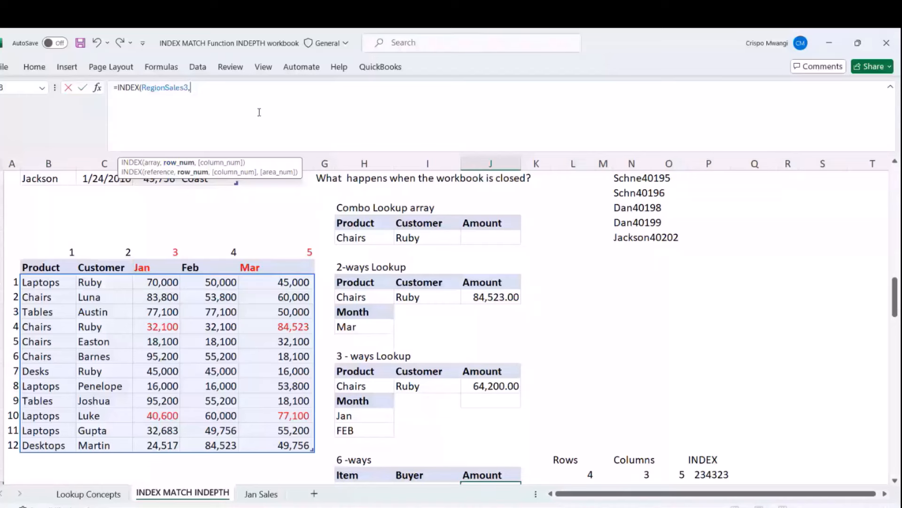
# Add a MATCH as the INDEX row argument, with the joined items and buyers H78:H79&I78:I79 as its lookup value.
pyautogui.write('MA')
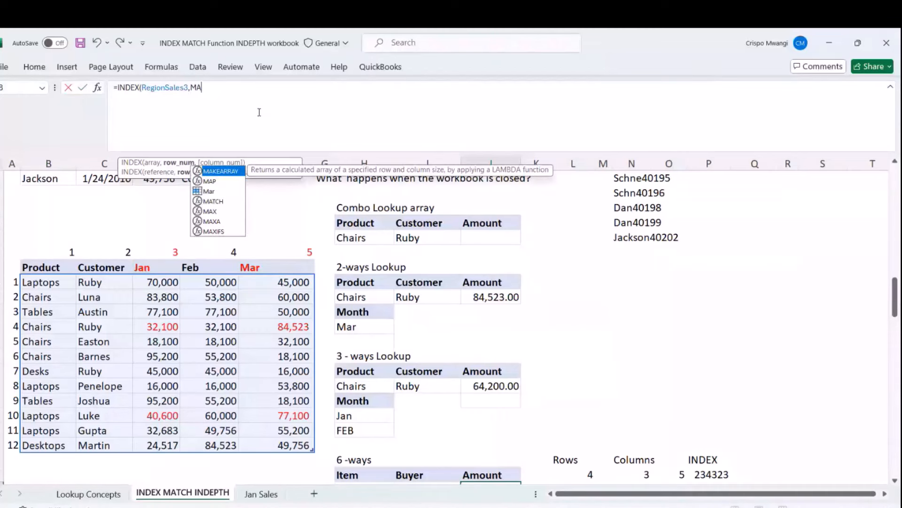
pyautogui.write('TCH(')
pyautogui.scroll(-1, 391, 175)
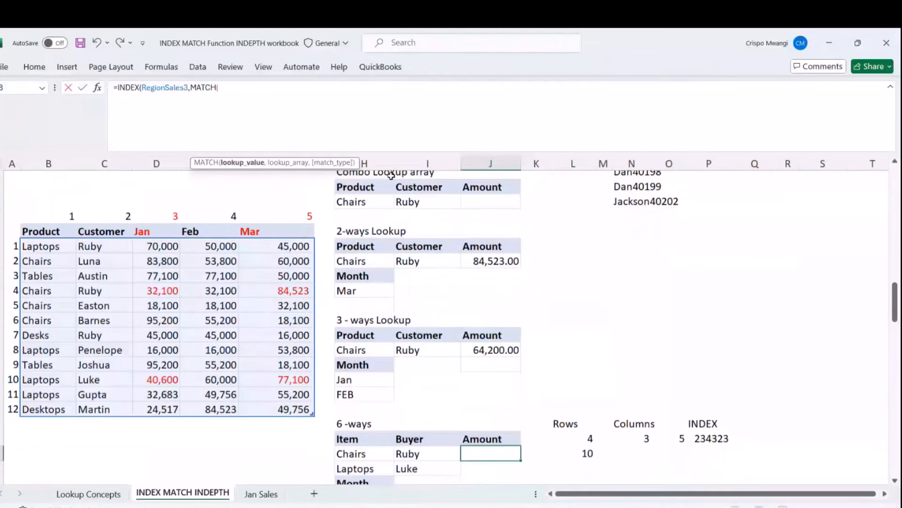
pyautogui.scroll(-1, 391, 175)
pyautogui.moveTo(353, 401); pyautogui.dragTo(362, 416)
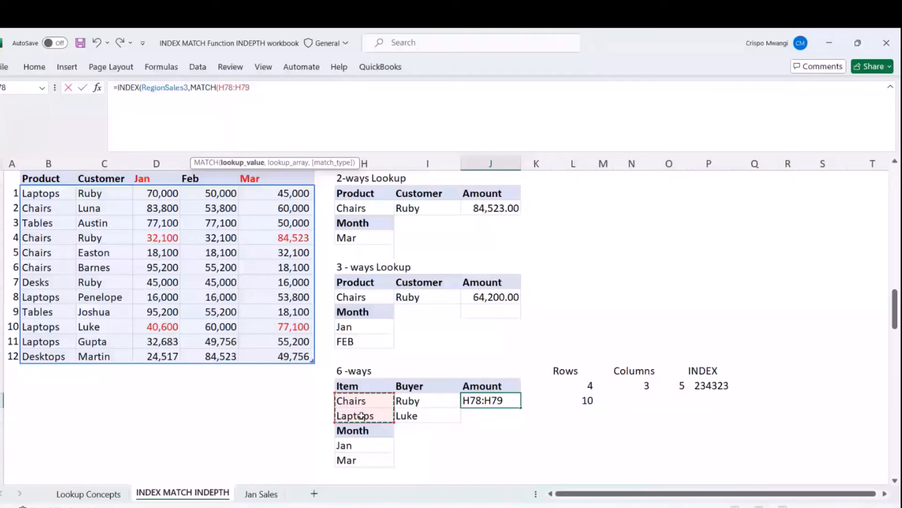
pyautogui.write('&')
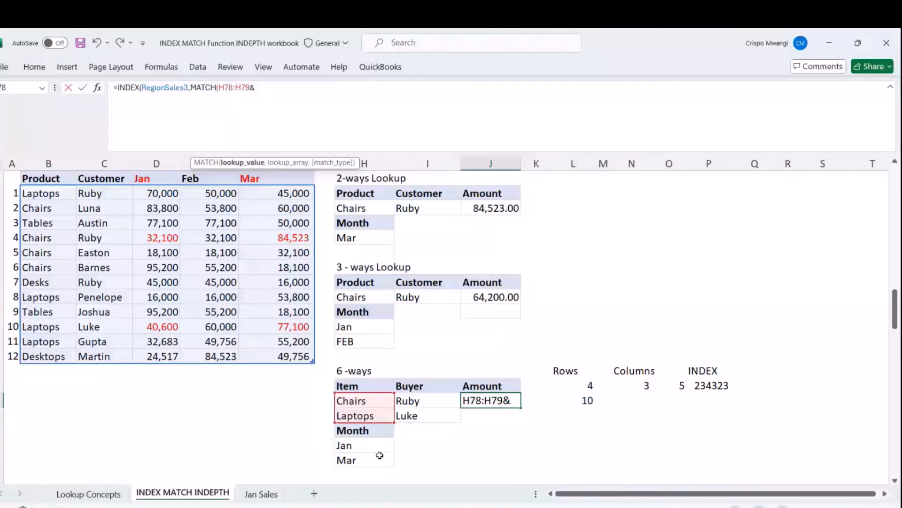
pyautogui.moveTo(407, 400); pyautogui.dragTo(408, 416)
pyautogui.write(',')
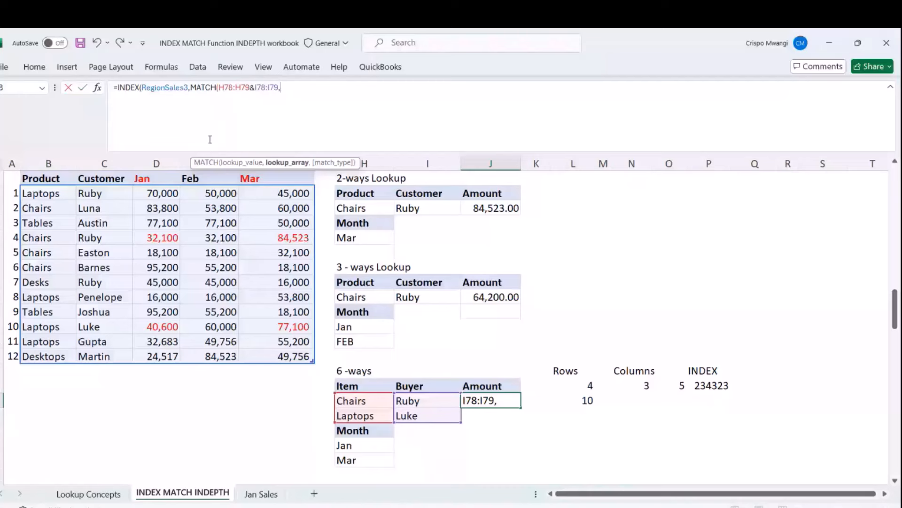
# Match against RegionSales3[Product]&RegionSales3[Customer] with exact match 0, and put this MATCH on its own line of the formula.
pyautogui.click(47, 171)
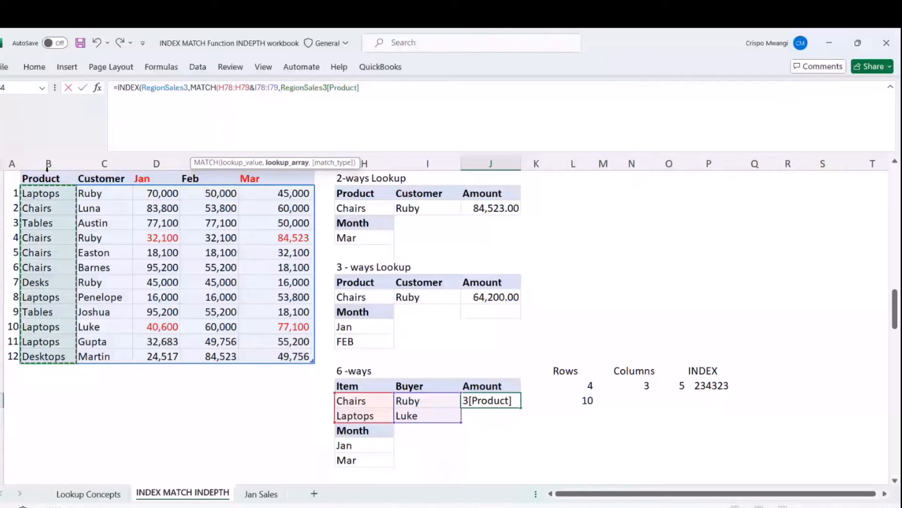
pyautogui.write('&')
pyautogui.click(95, 172)
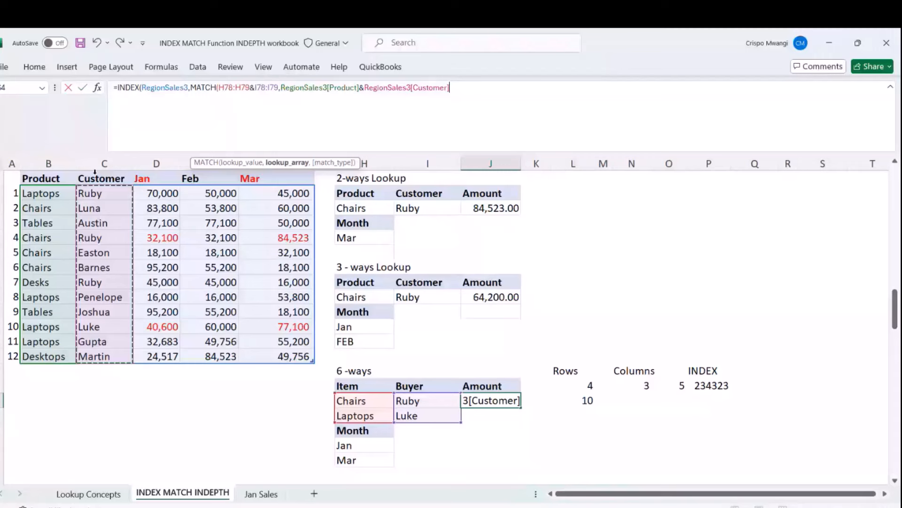
pyautogui.write(',0),')
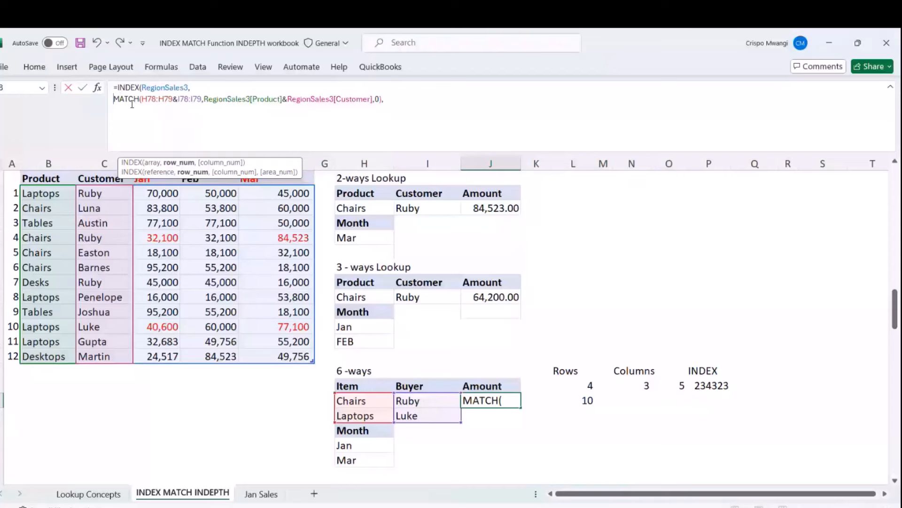
pyautogui.click(390, 102)
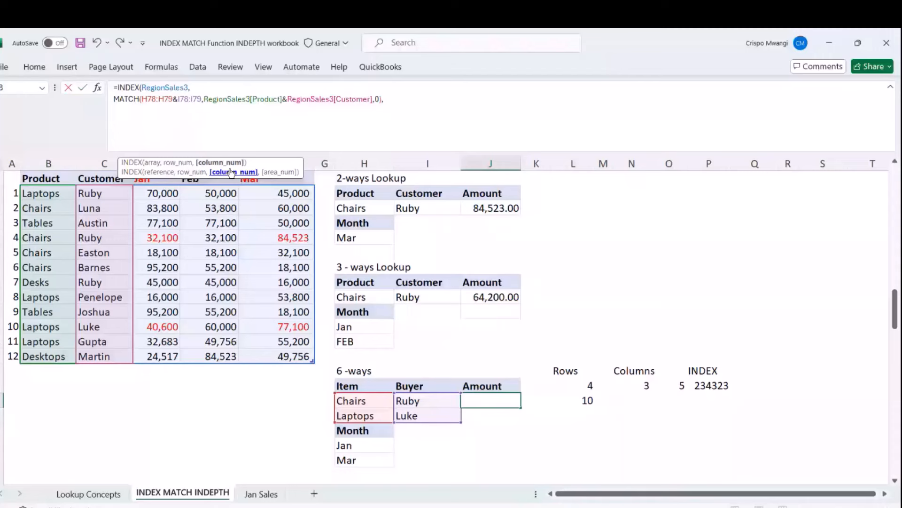
# Add the column argument MATCH(H81:H82,RegionSales3[#Headers],0) on a new line of the J78 formula.
pyautogui.hotkey('alt', 'Return')
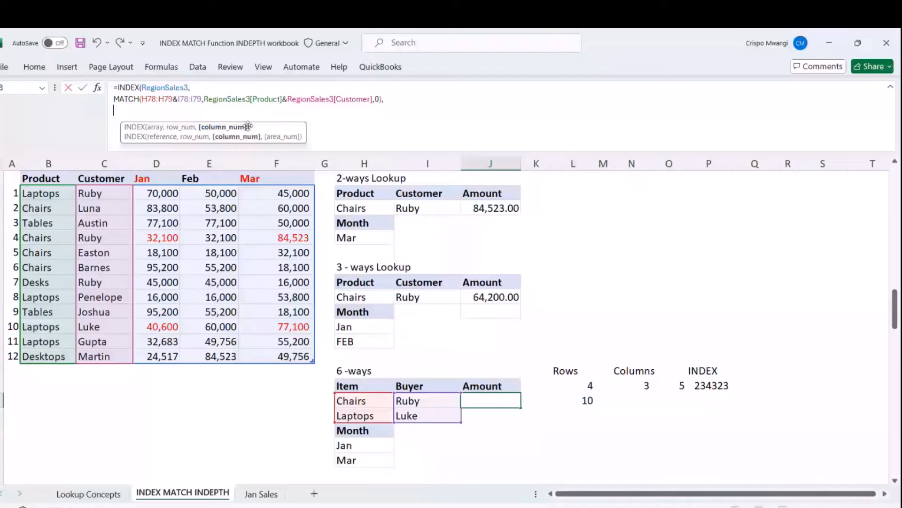
pyautogui.write('MATCH(')
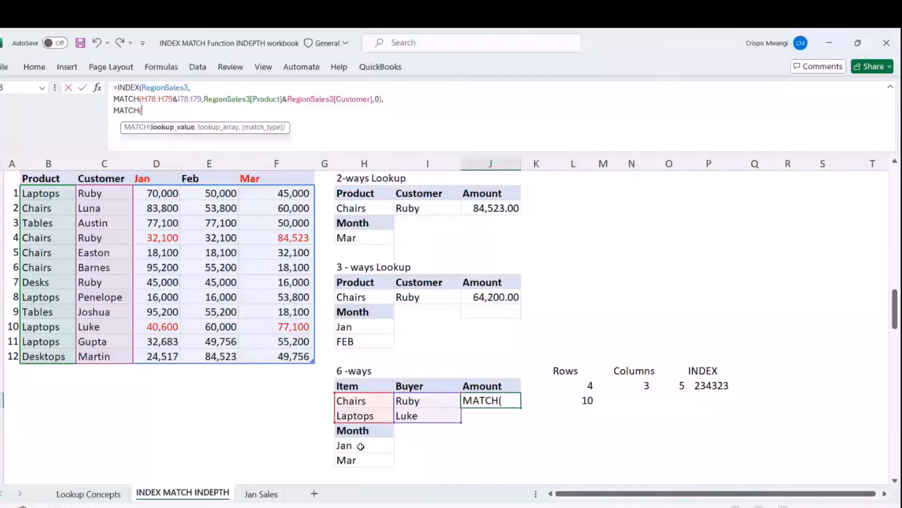
pyautogui.moveTo(361, 446); pyautogui.dragTo(360, 460)
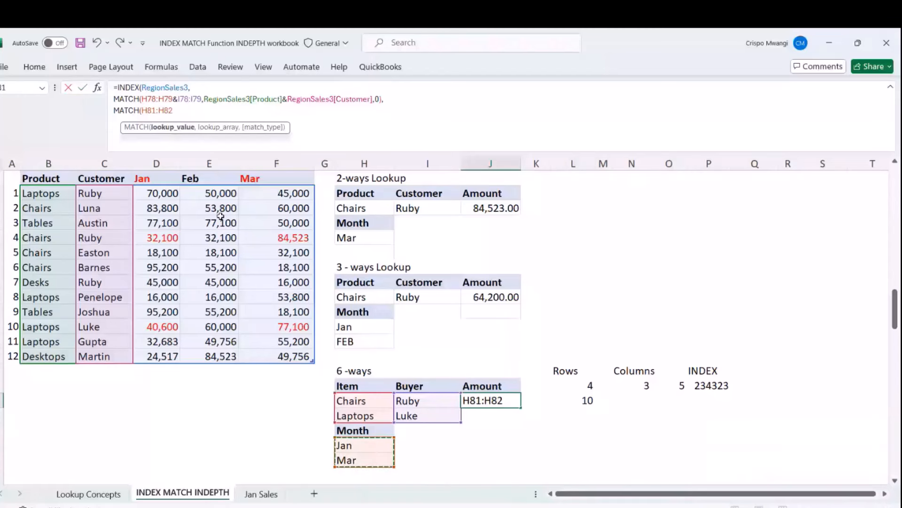
pyautogui.write(',')
pyautogui.scroll(1, 221, 216)
pyautogui.click(20, 221)
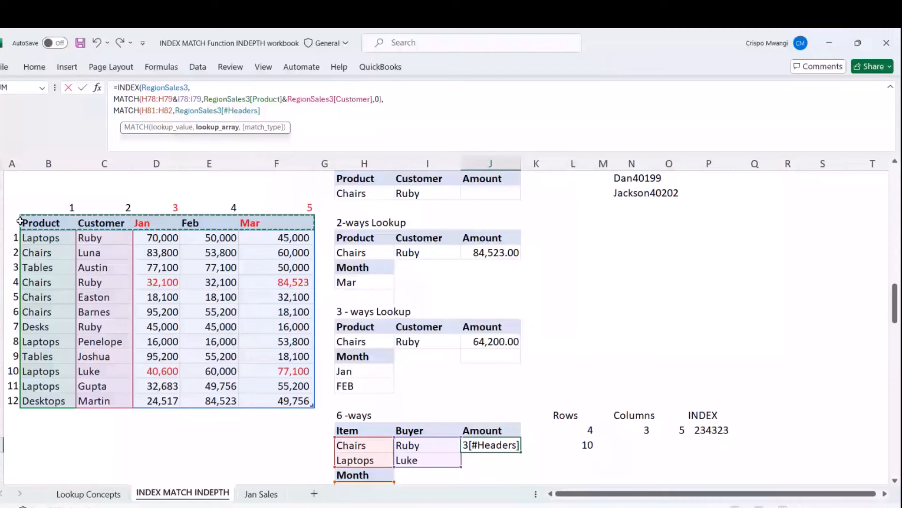
pyautogui.write(',')
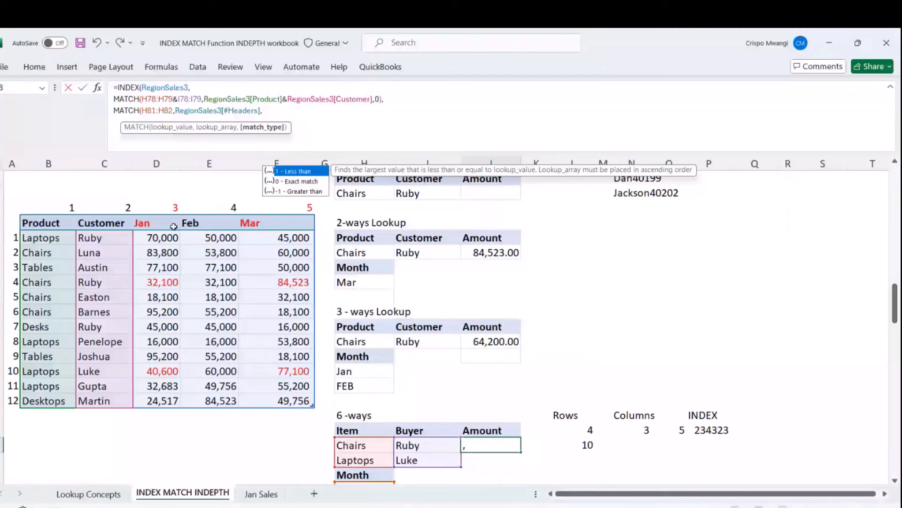
pyautogui.write('0)')
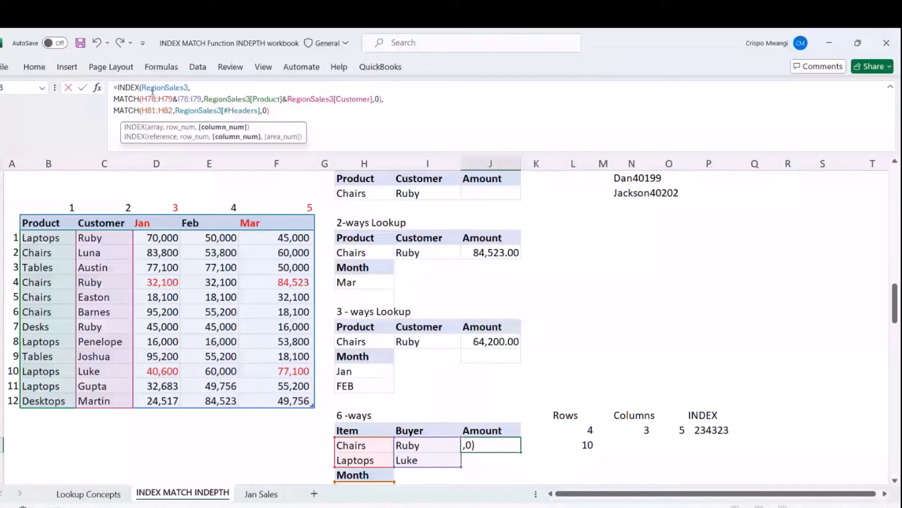
# Wrap the month MATCH in TRANSPOSE, close the INDEX on a separate line and enter the formula in J78.
pyautogui.click(120, 129)
pyautogui.write('TRANSPO')
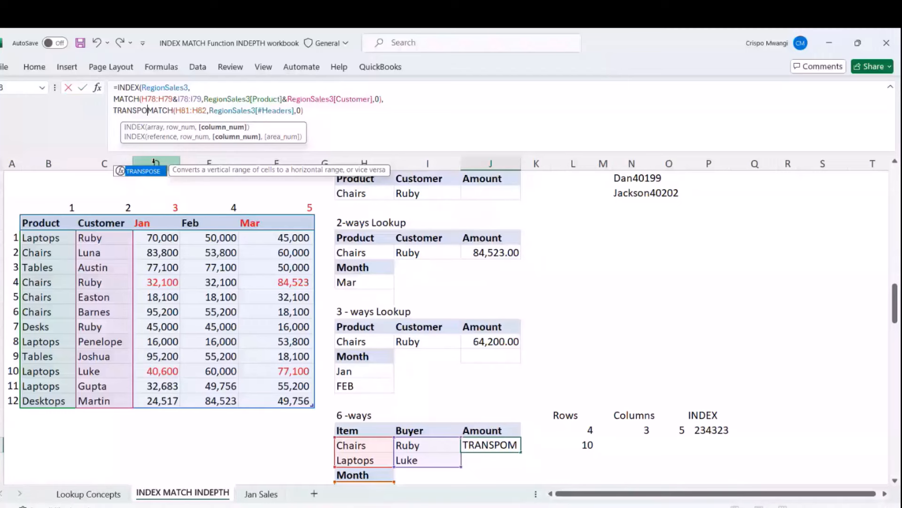
pyautogui.press('Tab')
pyautogui.click(327, 112)
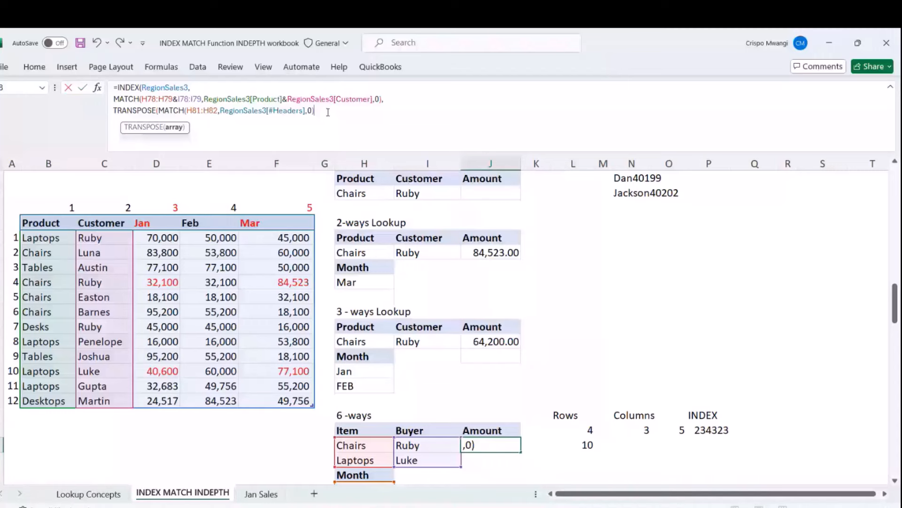
pyautogui.write(')')
pyautogui.hotkey('alt', 'Return')
pyautogui.write(')')
pyautogui.press('Return')
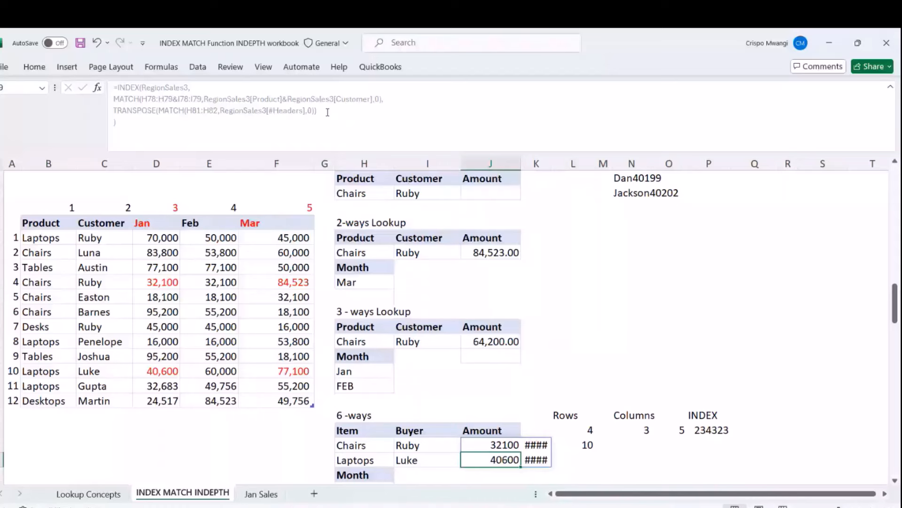
# Widen column K to show the spilled amounts, and wrap the INDEX formula in J78 in SUM.
pyautogui.moveTo(551, 163); pyautogui.dragTo(776, 168)
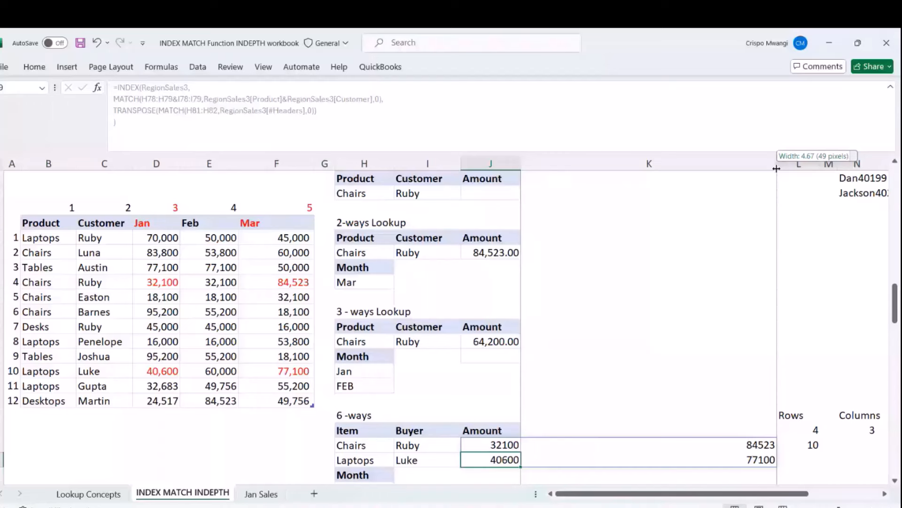
pyautogui.moveTo(777, 168); pyautogui.dragTo(620, 168)
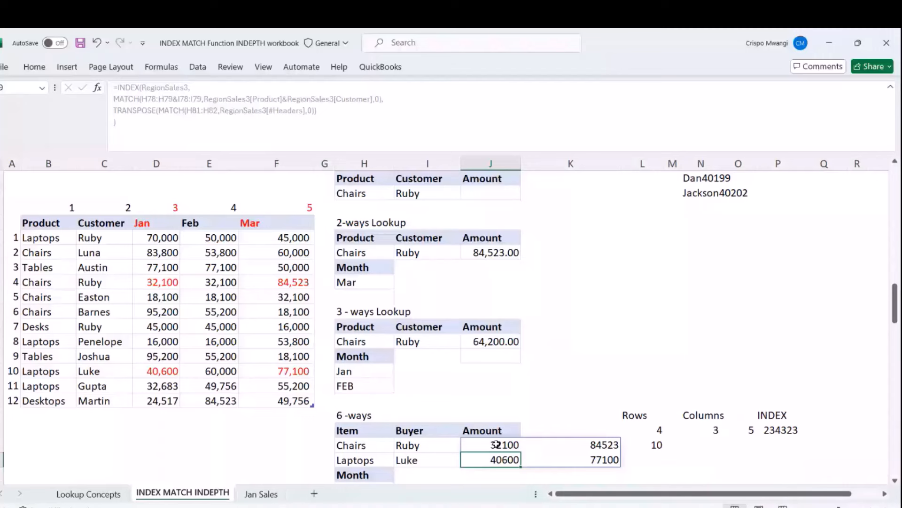
pyautogui.click(497, 444)
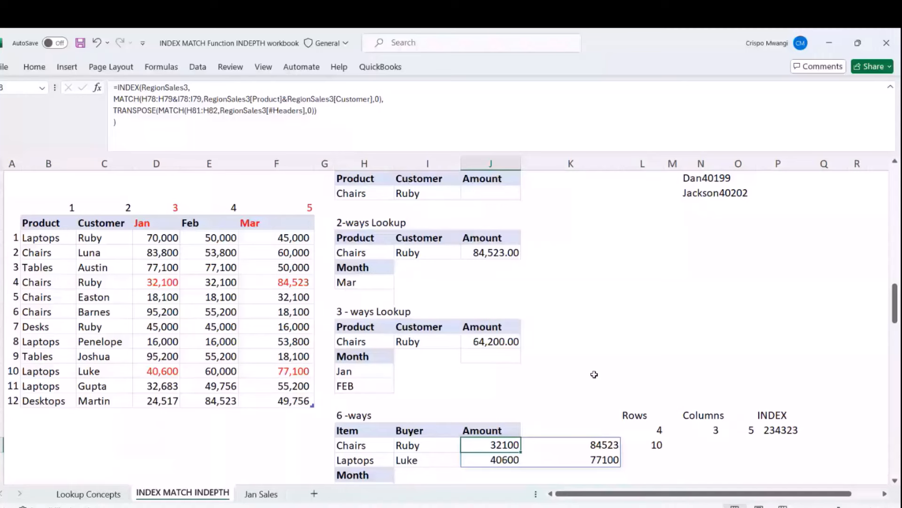
pyautogui.click(151, 111)
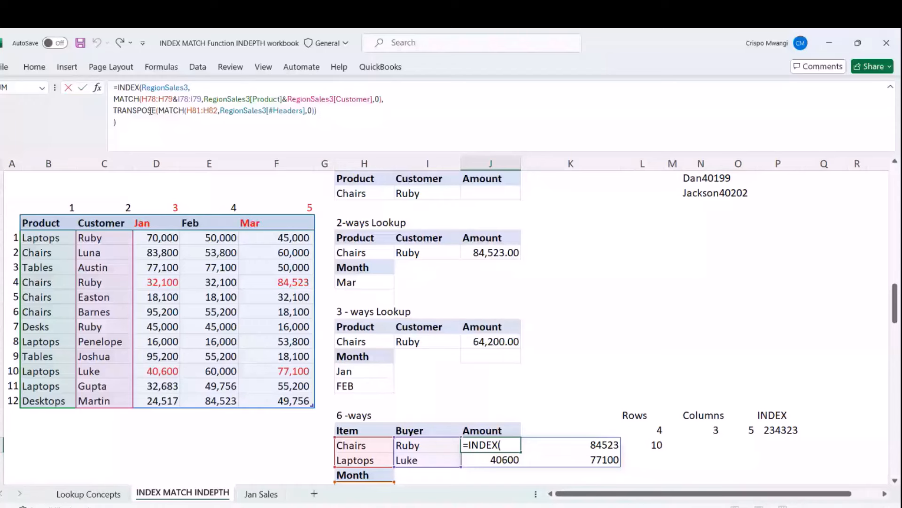
pyautogui.write('Sum(')
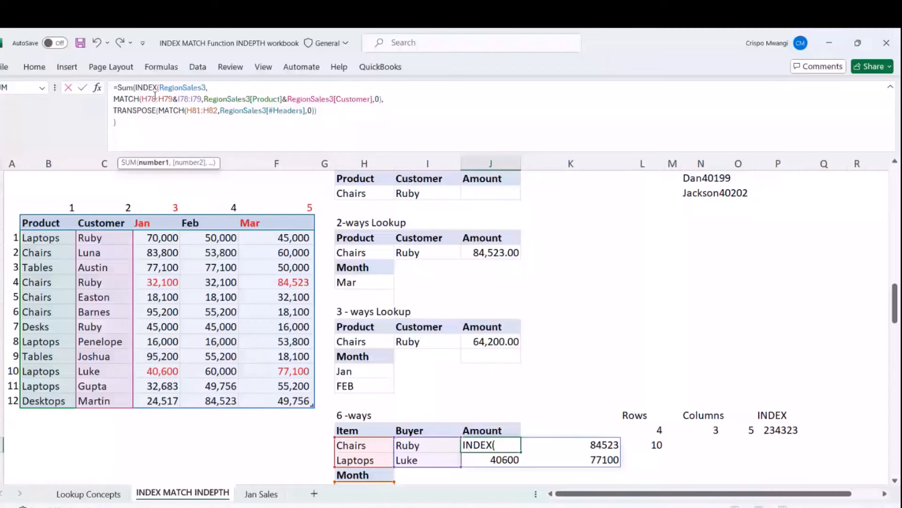
pyautogui.press('Return')
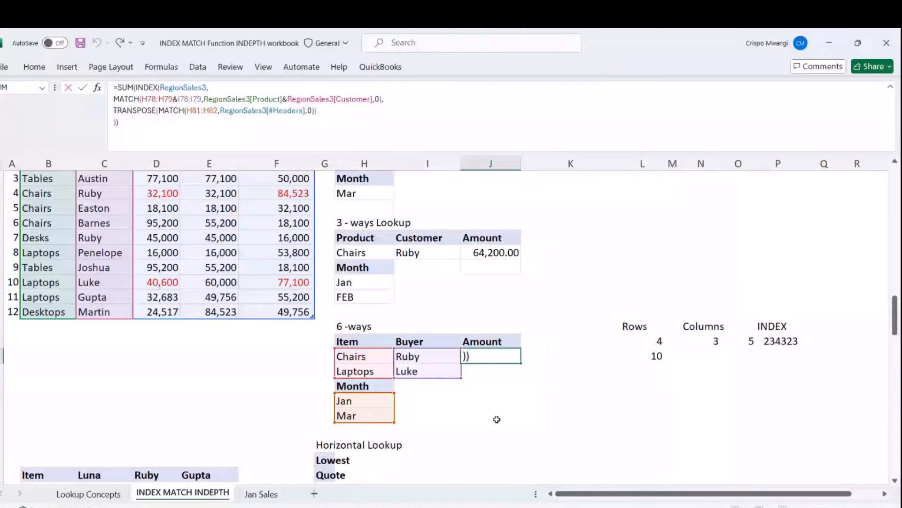
# Auto-fit the width of column G, which holds the Horizontal Lookup table's Lowest Quote cells.
pyautogui.moveTo(335, 163); pyautogui.dragTo(334, 162)
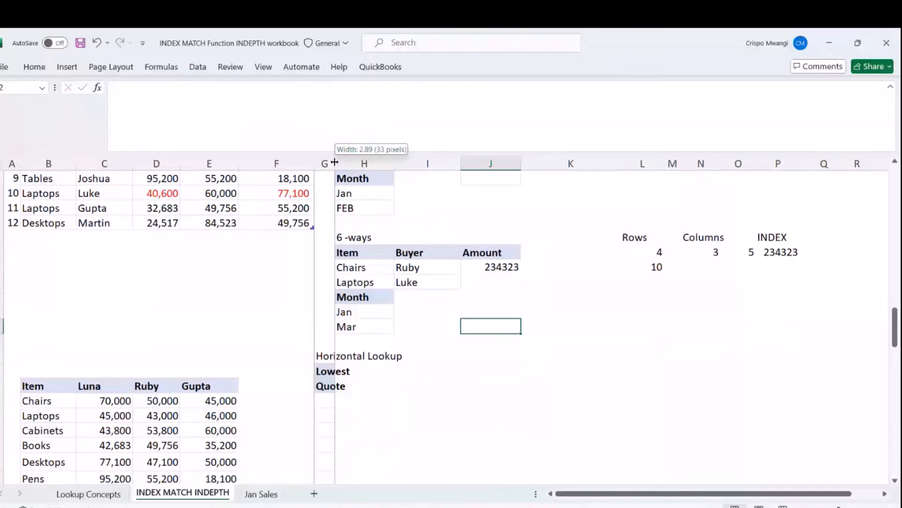
pyautogui.doubleClick(334, 162)
pyautogui.scroll(-3, 447, 324)
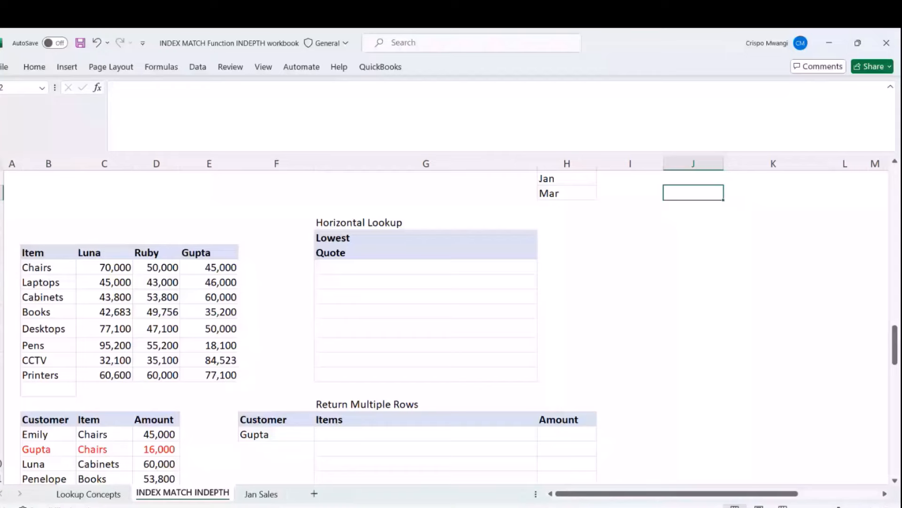
# Switch to the Teams meeting to check its participants, and return to the Horizontal Lookup section of the Excel workbook.
pyautogui.hotkey('alt', 'Tab')
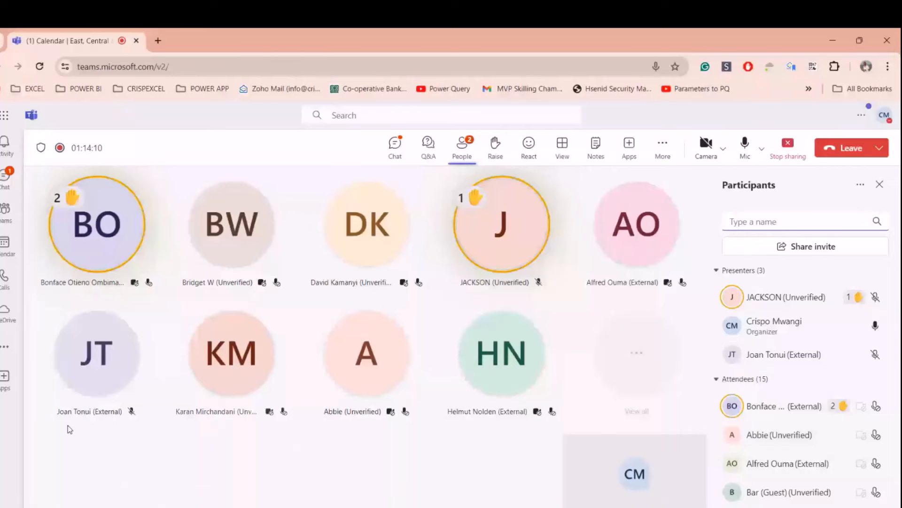
pyautogui.hotkey('alt', 'Tab')
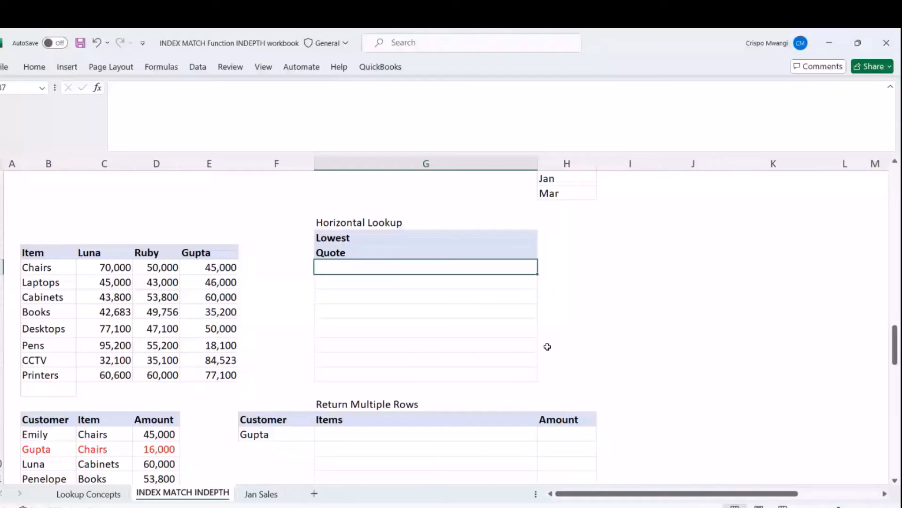
pyautogui.scroll(3, 478, 324)
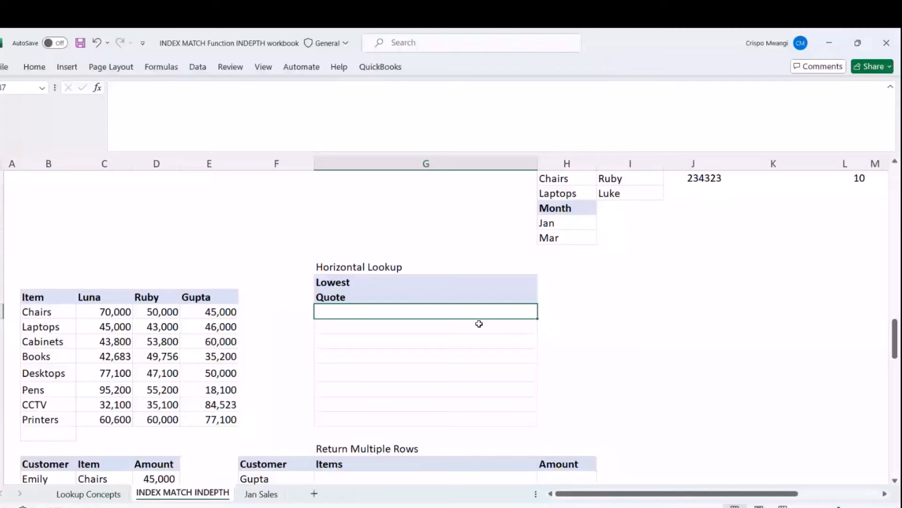
# Examine the quotes table's headers, items and Chairs quotes alongside the empty Lowest Quote cells of the Horizontal Lookup section.
pyautogui.click(348, 266)
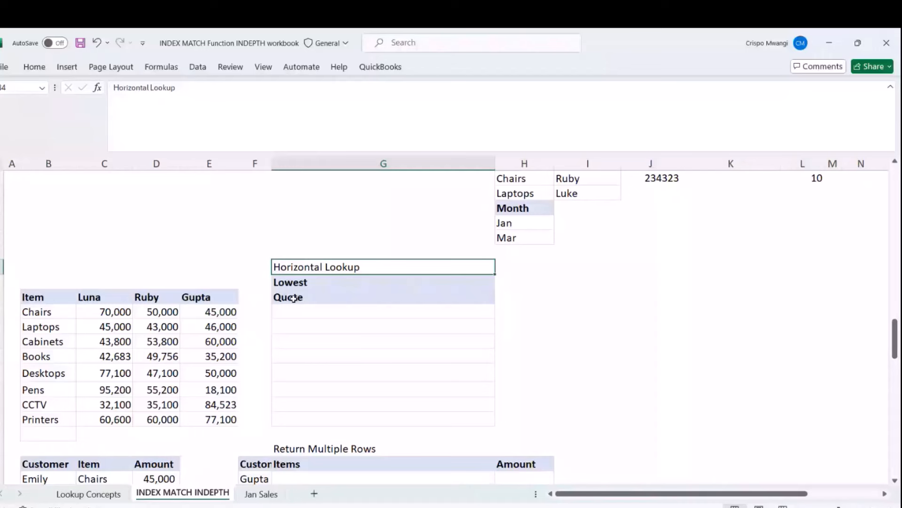
pyautogui.scroll(-2, 293, 298)
pyautogui.moveTo(33, 208); pyautogui.dragTo(220, 334)
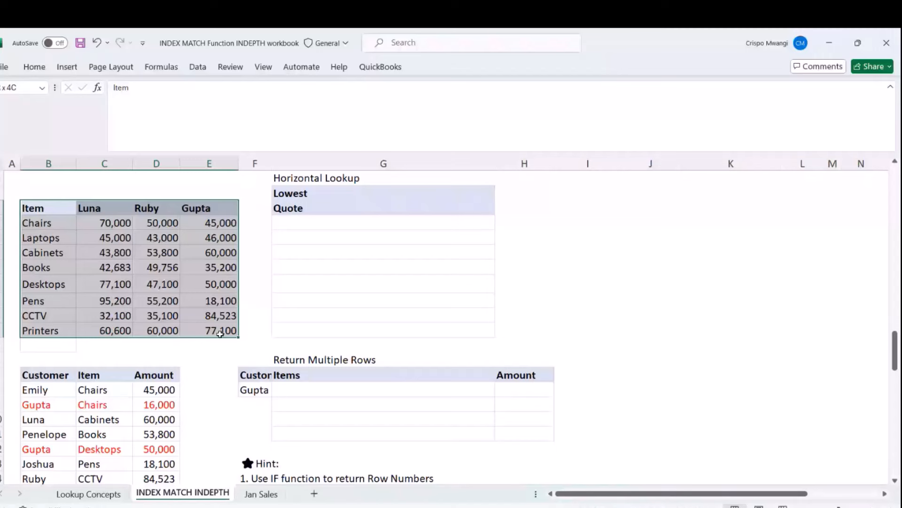
pyautogui.moveTo(106, 223); pyautogui.dragTo(221, 330)
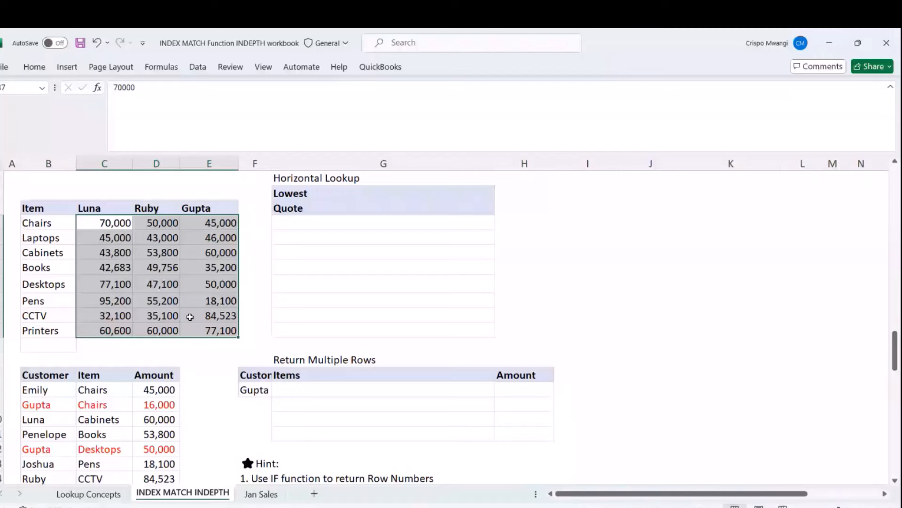
pyautogui.click(41, 224)
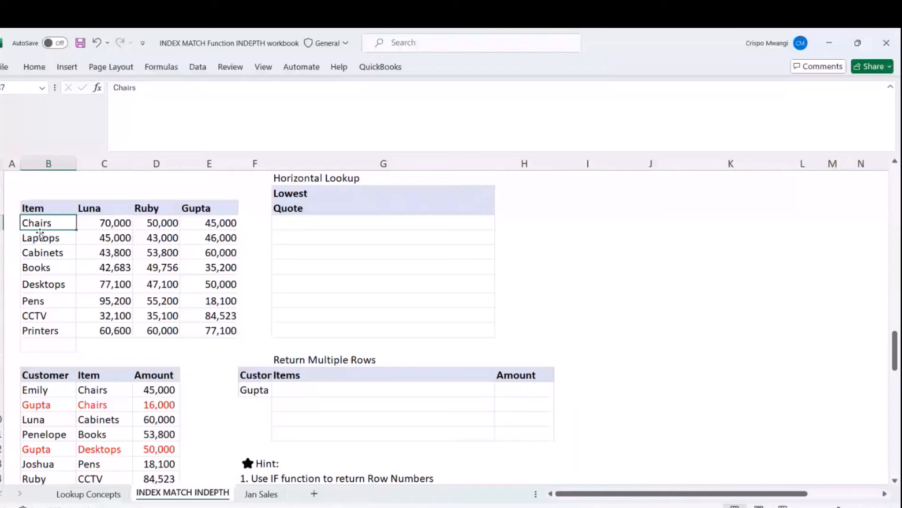
pyautogui.press('Right')
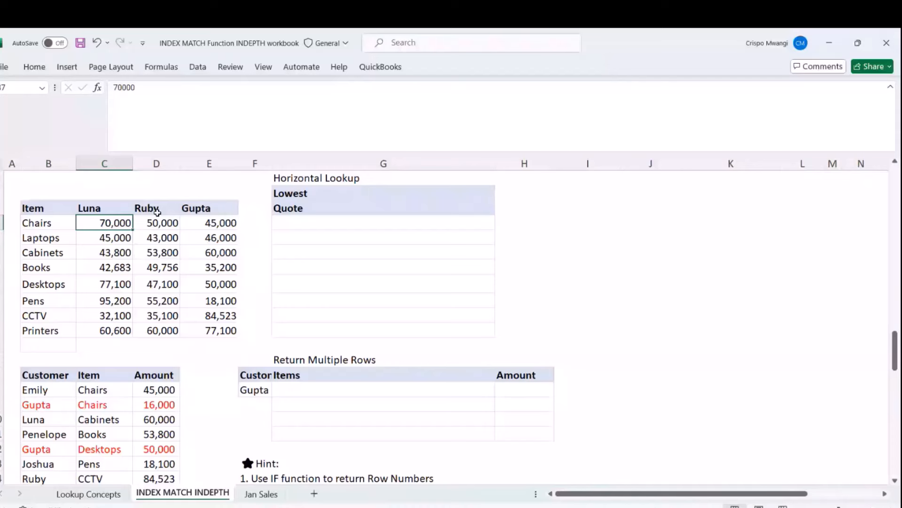
pyautogui.click(228, 221)
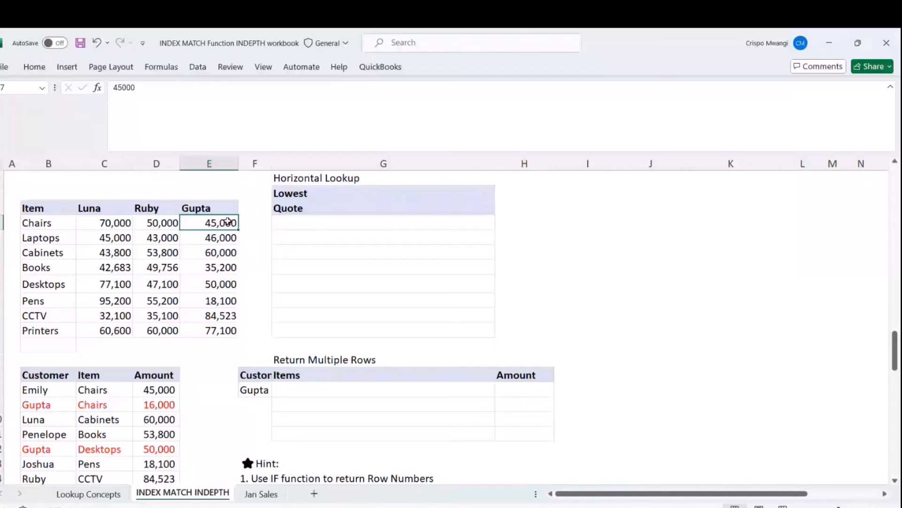
pyautogui.press('Right')
pyautogui.press('Right')
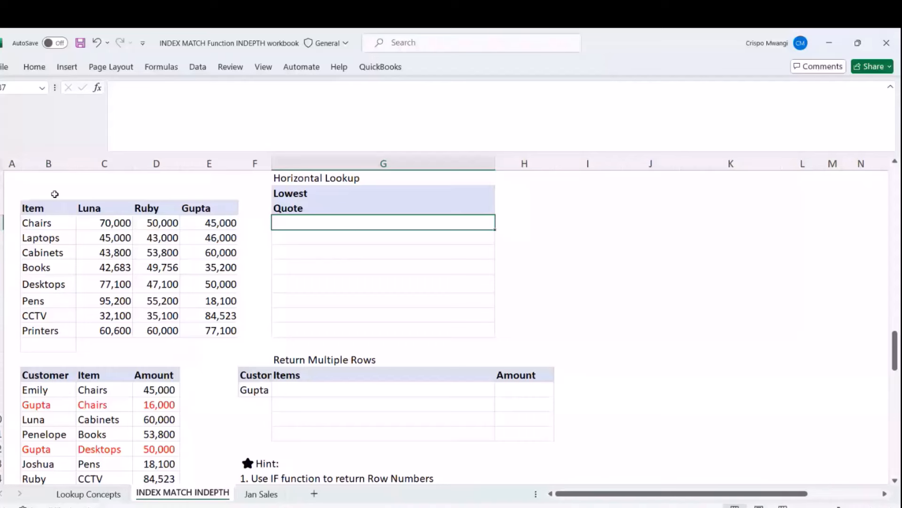
pyautogui.press('Up')
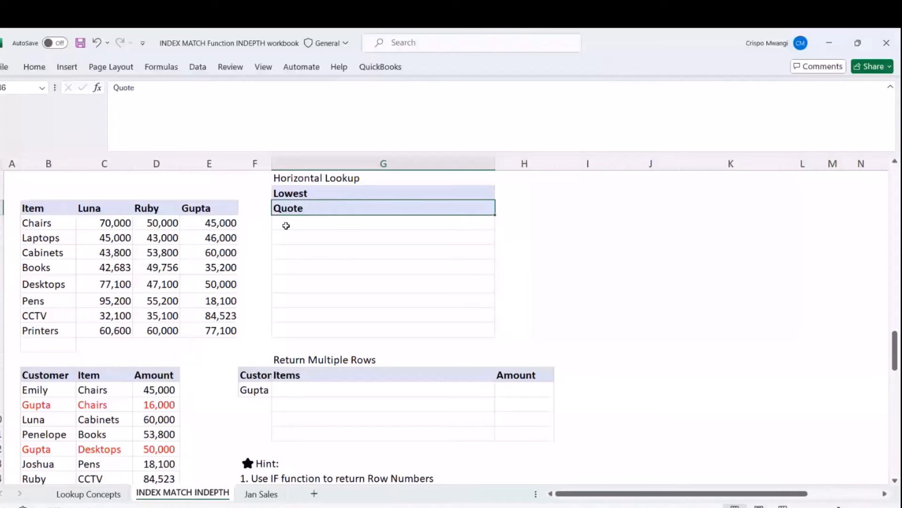
pyautogui.click(37, 210)
pyautogui.hotkey('ctrl', 'shift', 'Right')
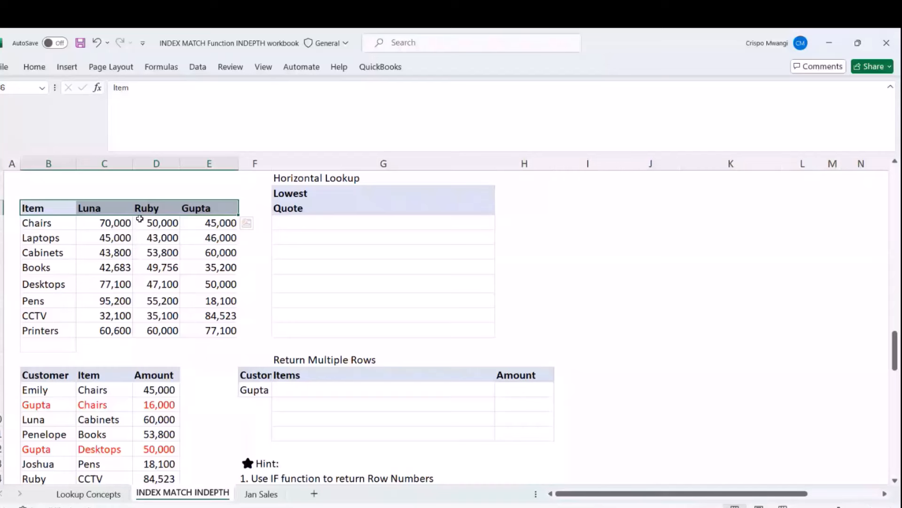
# Start an INDEX formula in G87 with the Reps header range as array and leave its row number empty.
pyautogui.click(298, 222)
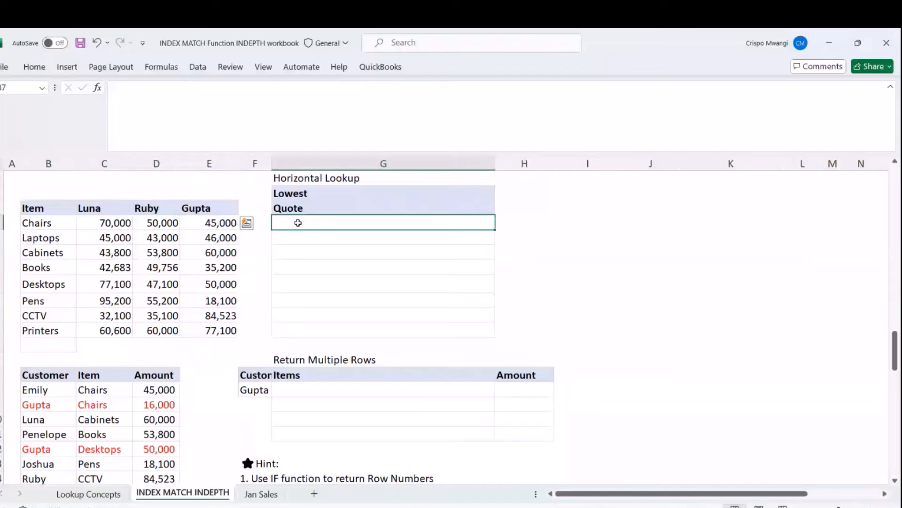
pyautogui.write('=')
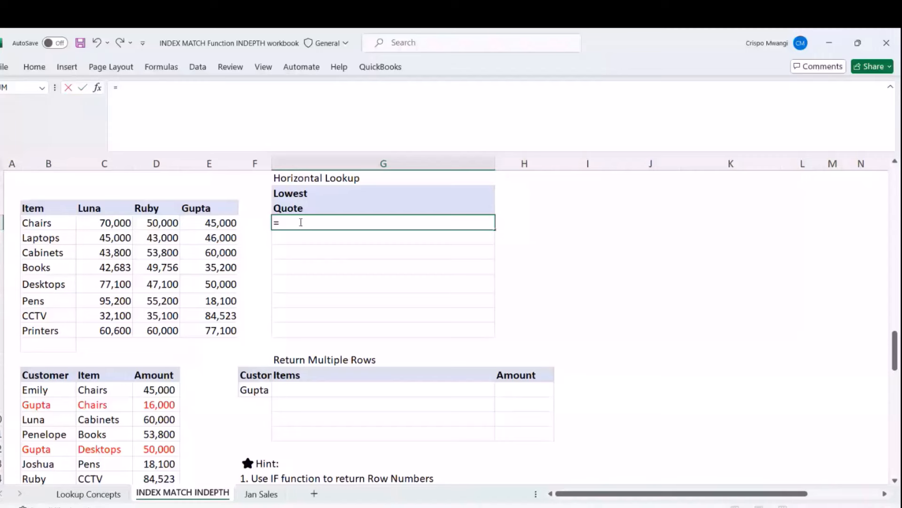
pyautogui.write('INDEX(')
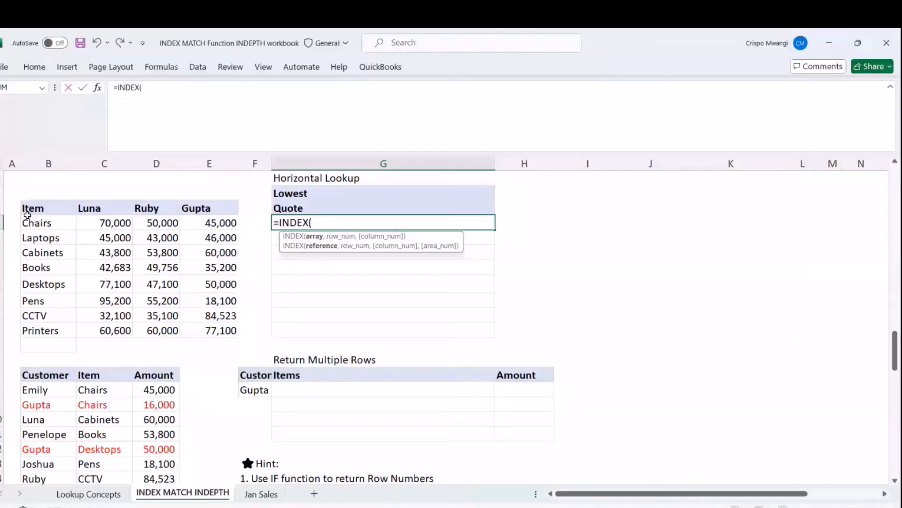
pyautogui.moveTo(27, 214); pyautogui.dragTo(165, 207)
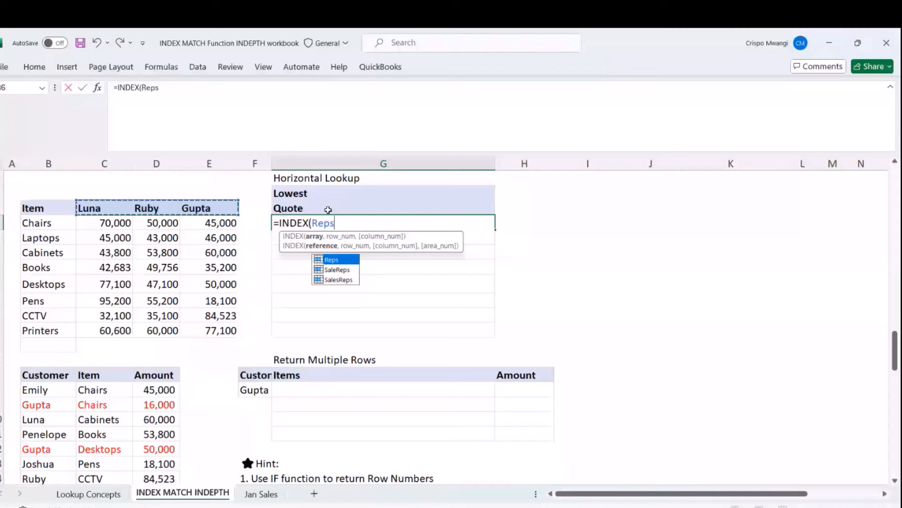
pyautogui.write(',')
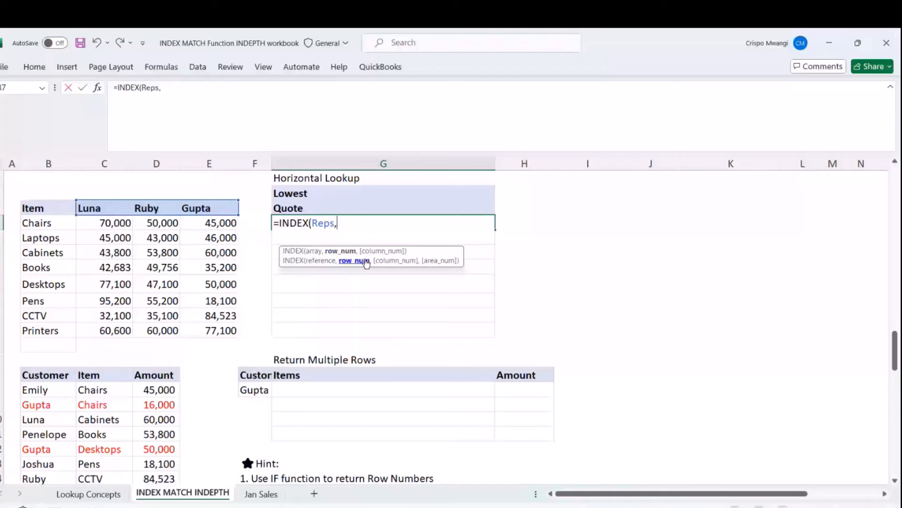
pyautogui.write(',')
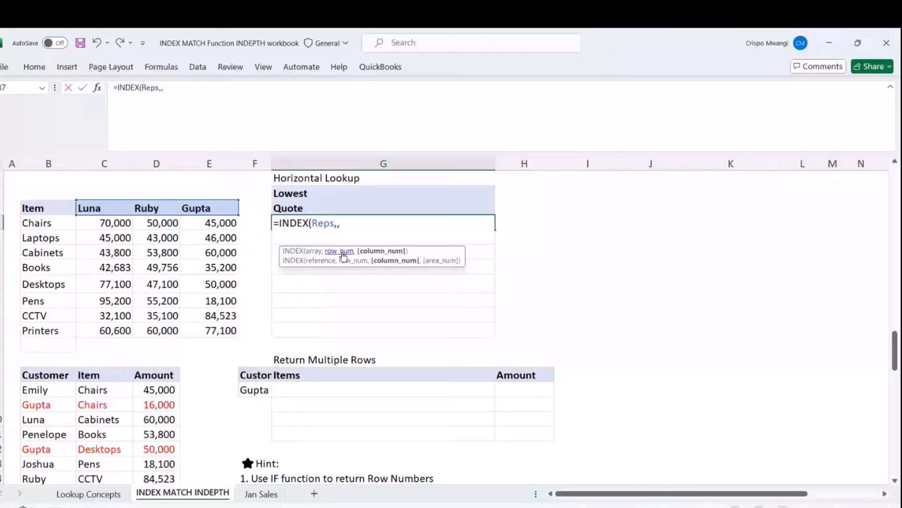
# Add a MATCH as the INDEX column number, with MIN(C87:E87) as its lookup value.
pyautogui.write('MATCH(')
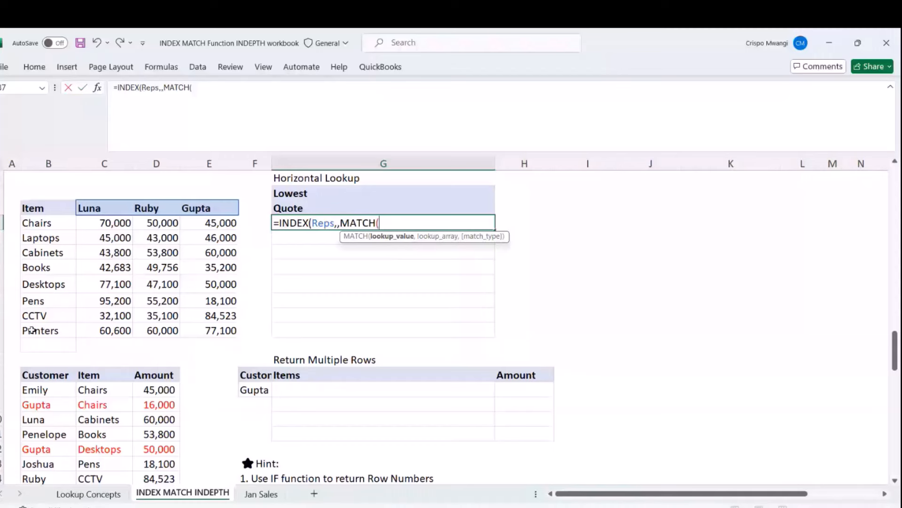
pyautogui.write('m')
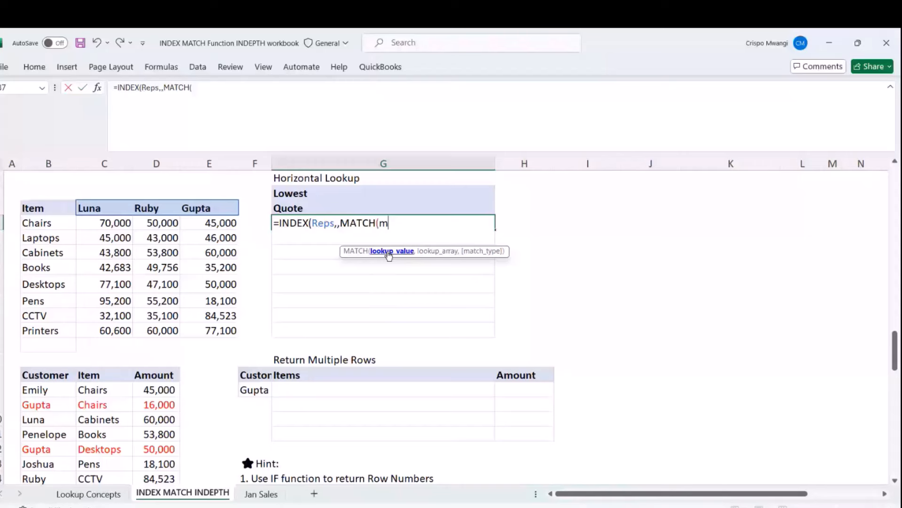
pyautogui.write('in')
pyautogui.press('Tab')
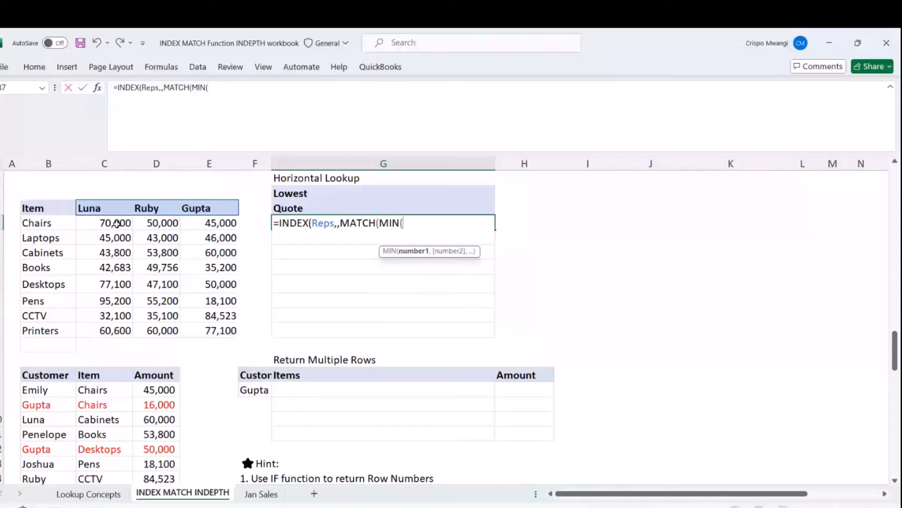
pyautogui.moveTo(116, 223); pyautogui.dragTo(219, 222)
pyautogui.write(')')
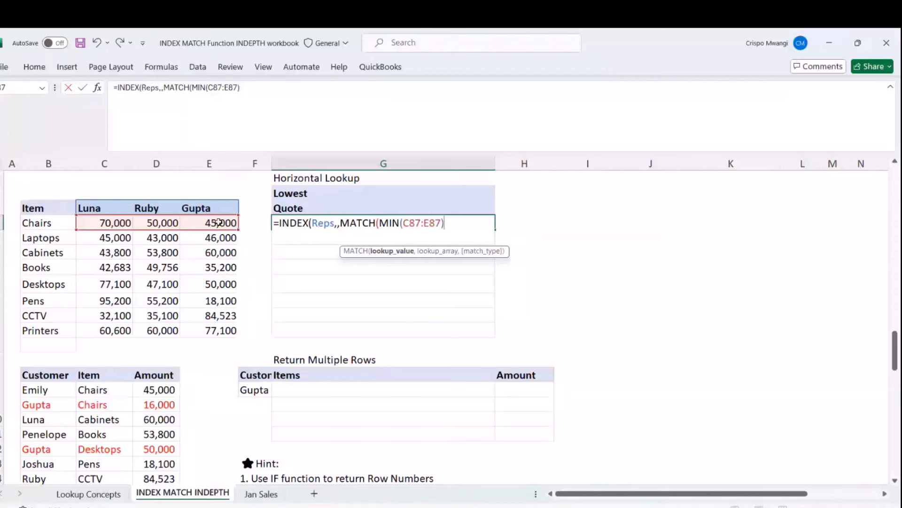
pyautogui.write(',')
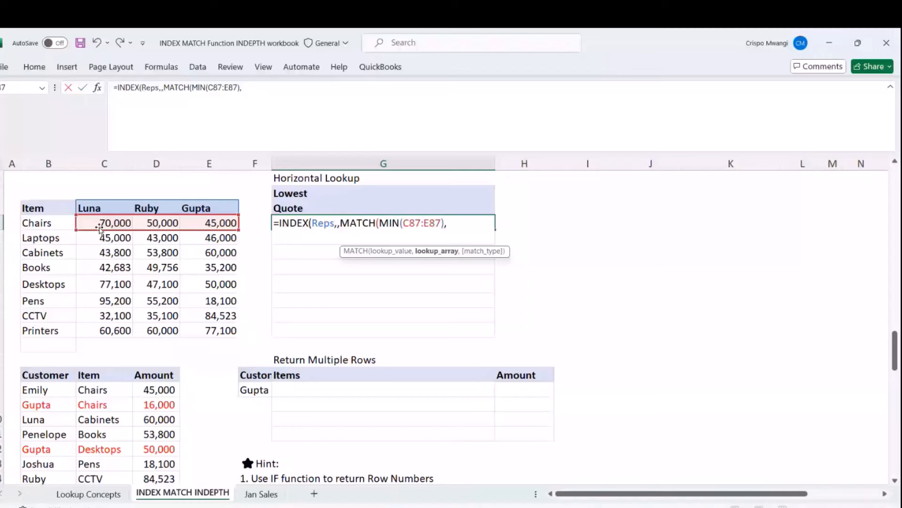
# Complete the MATCH with lookup array C87:E87 and match type 0, enter the formula and fill it down the Lowest Quote column.
pyautogui.moveTo(99, 227); pyautogui.dragTo(181, 221)
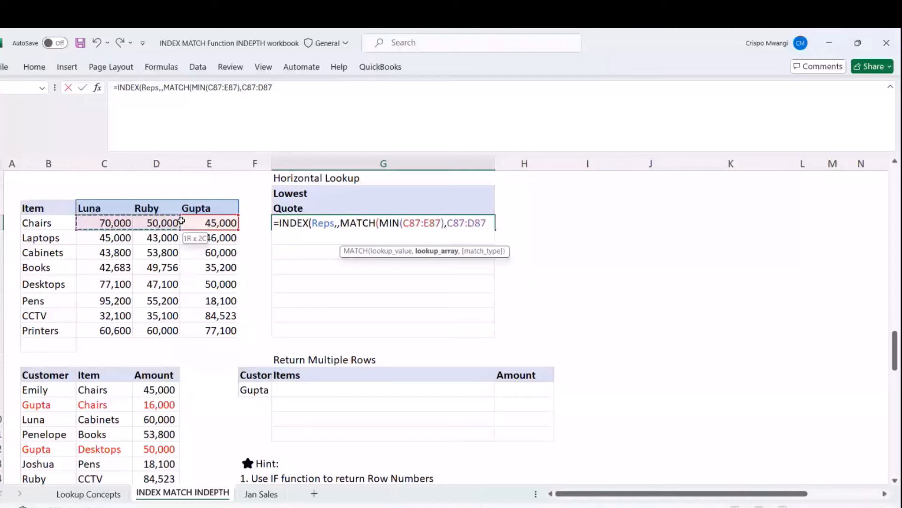
pyautogui.moveTo(181, 221); pyautogui.dragTo(218, 222)
pyautogui.write(',0')
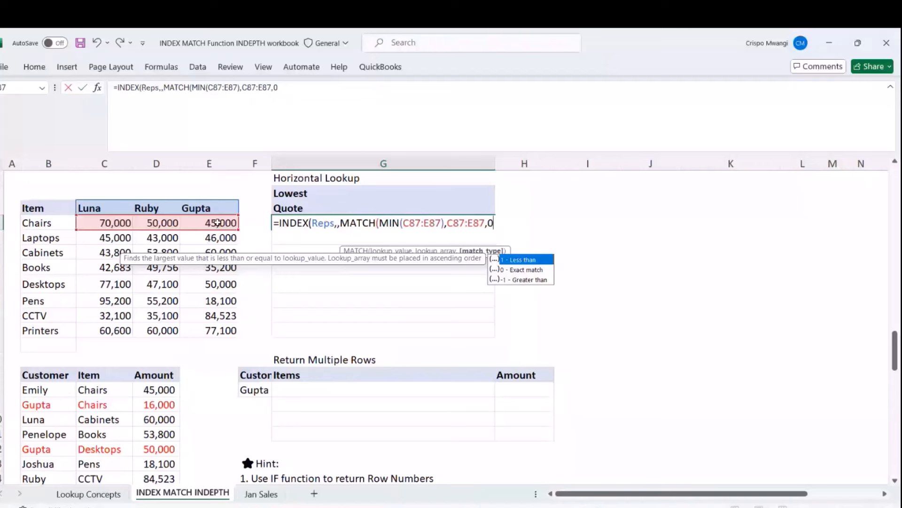
pyautogui.write('))')
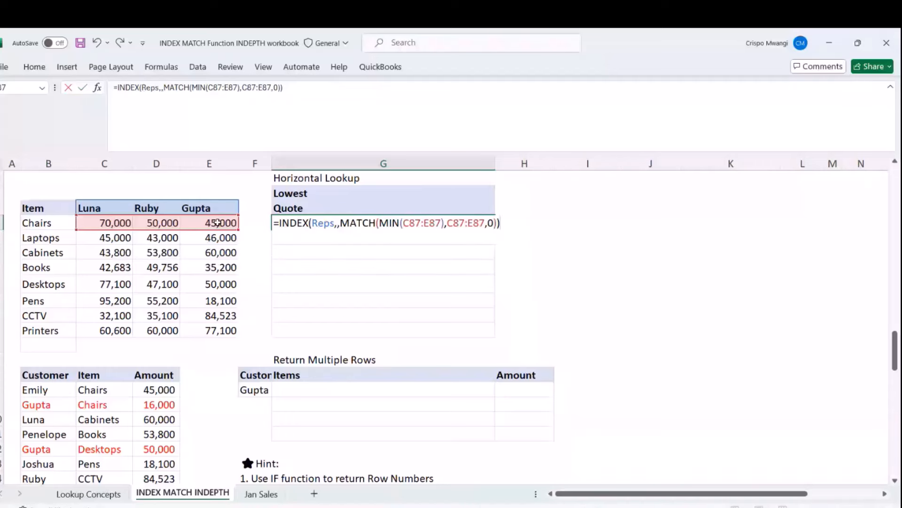
pyautogui.press('Return')
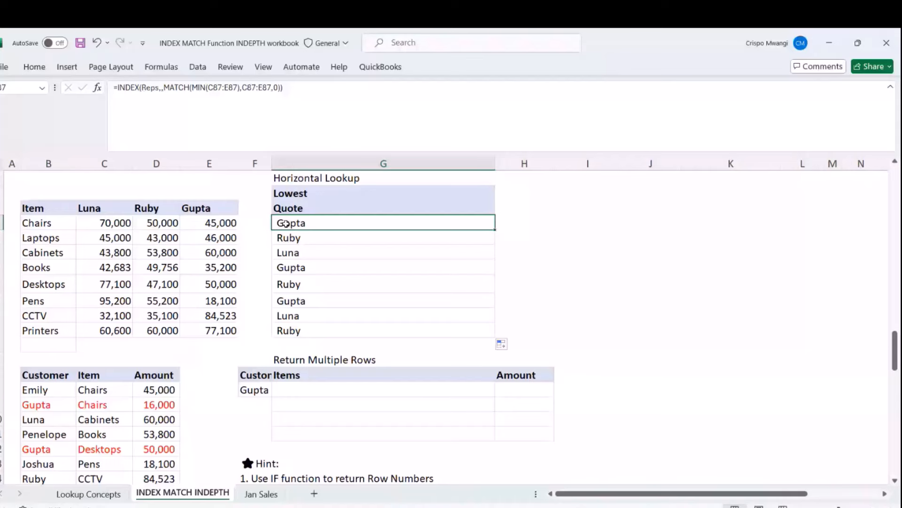
# Set the Laptops quote in C88 to 15000 and check the Lowest Quote formula in G88.
pyautogui.click(52, 223)
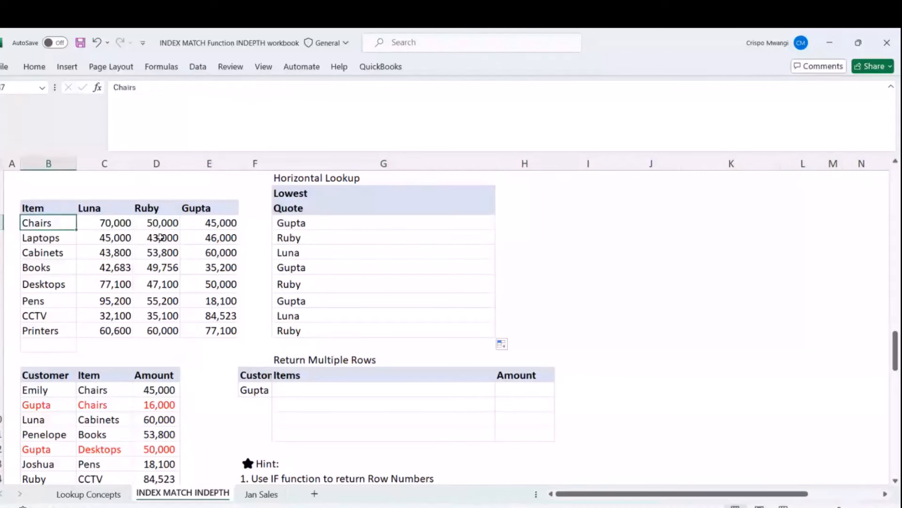
pyautogui.click(161, 237)
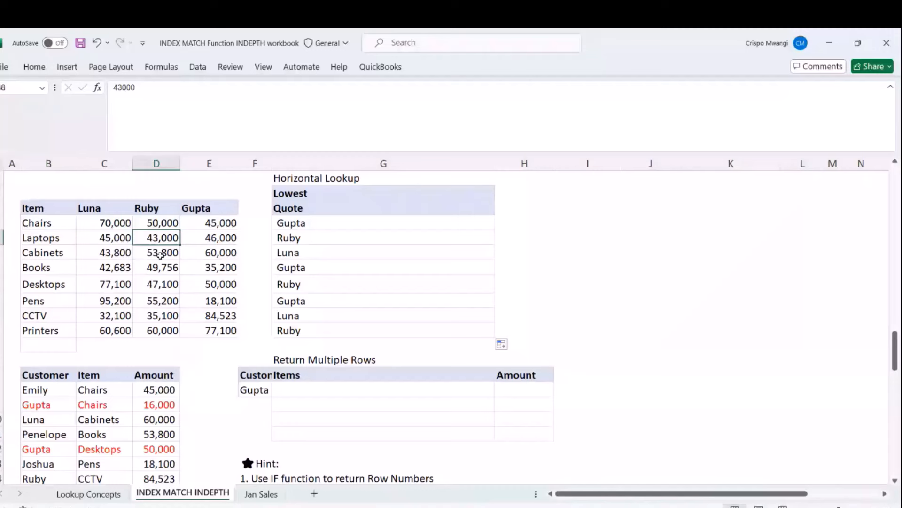
pyautogui.press('Left')
pyautogui.click(116, 87)
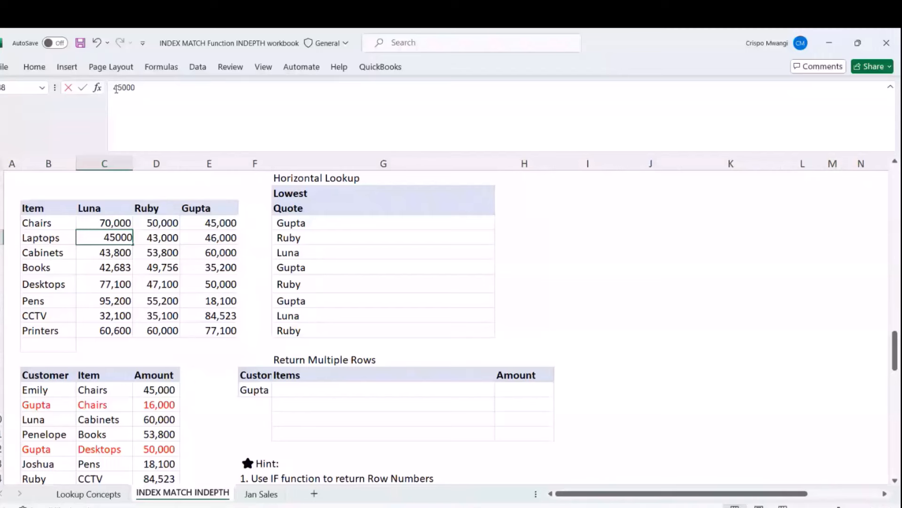
pyautogui.press('BackSpace')
pyautogui.write('1')
pyautogui.click(297, 239)
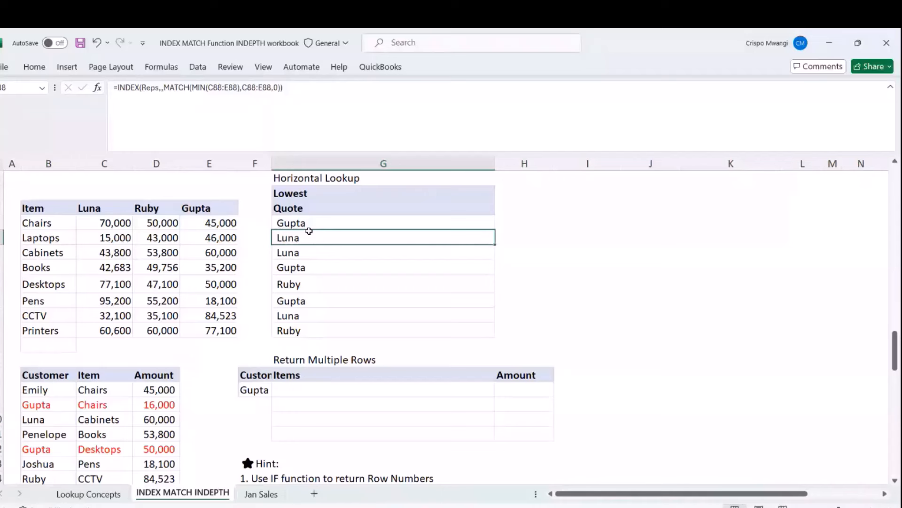
# Open the formula in G87, review its MIN(C87:E87) lookup value and re-enter it as it is.
pyautogui.click(306, 224)
pyautogui.press('F2')
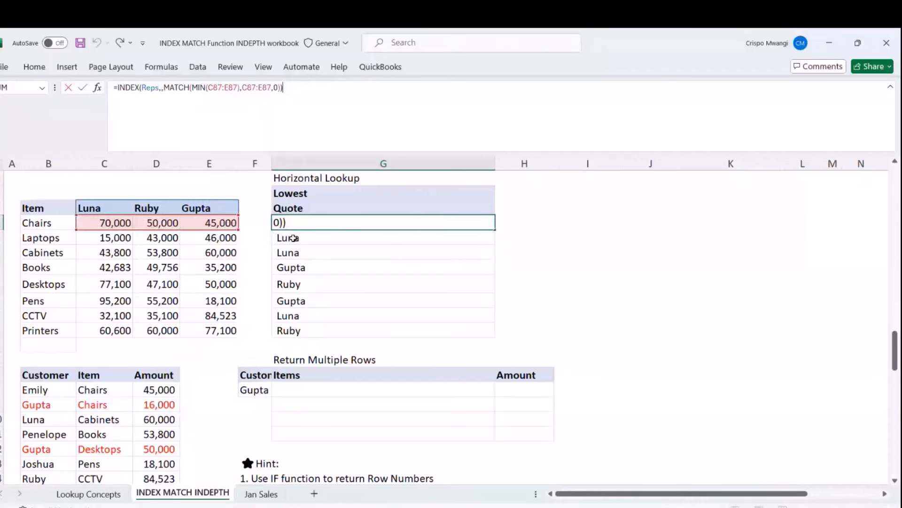
pyautogui.click(290, 227)
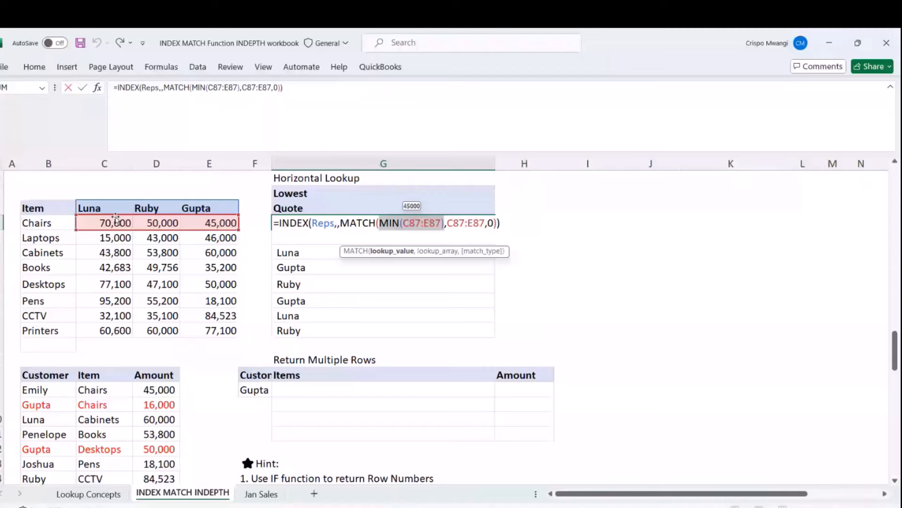
pyautogui.hotkey('ctrl', 'Return')
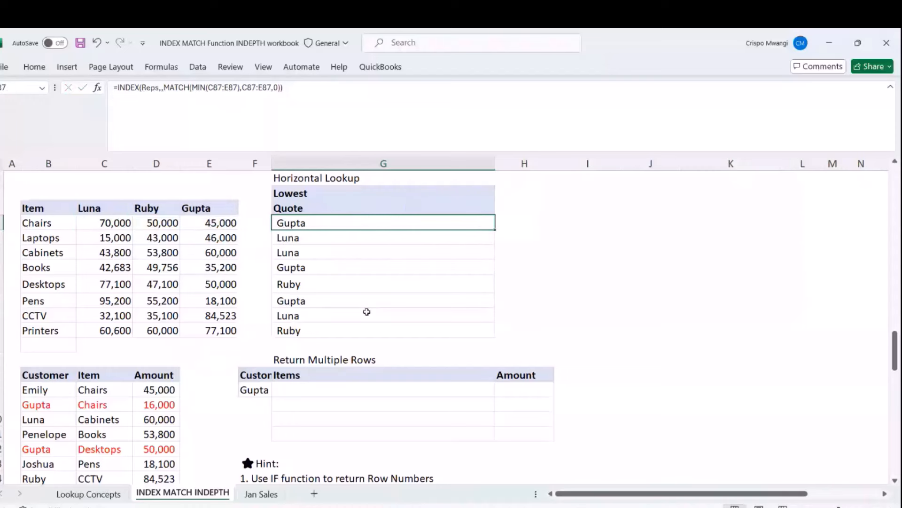
# Look over the TOP 3 section further down the sheet and switch to the Teams meeting's participant list.
pyautogui.scroll(-7, 367, 312)
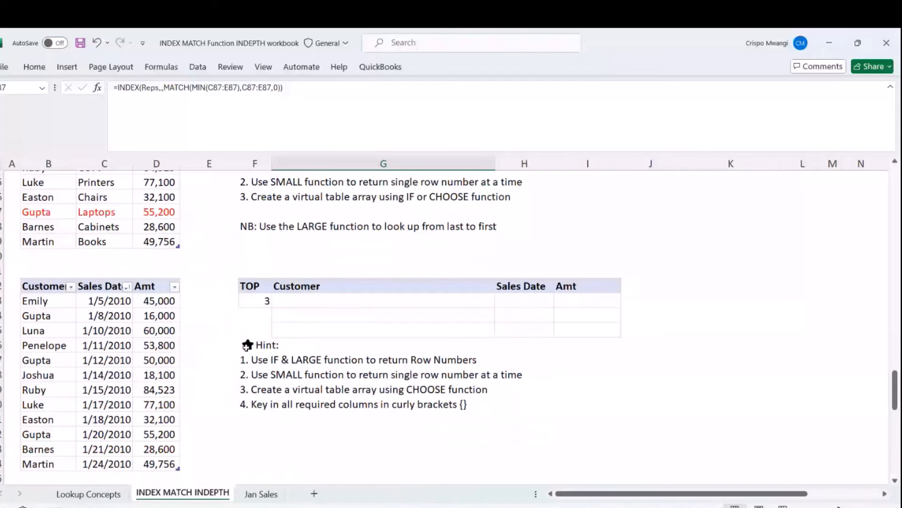
pyautogui.hotkey('alt', 'Tab')
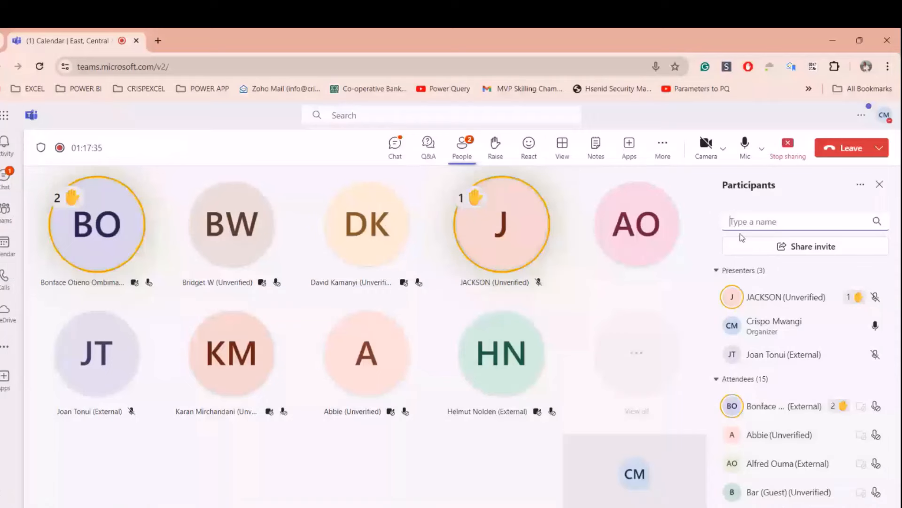